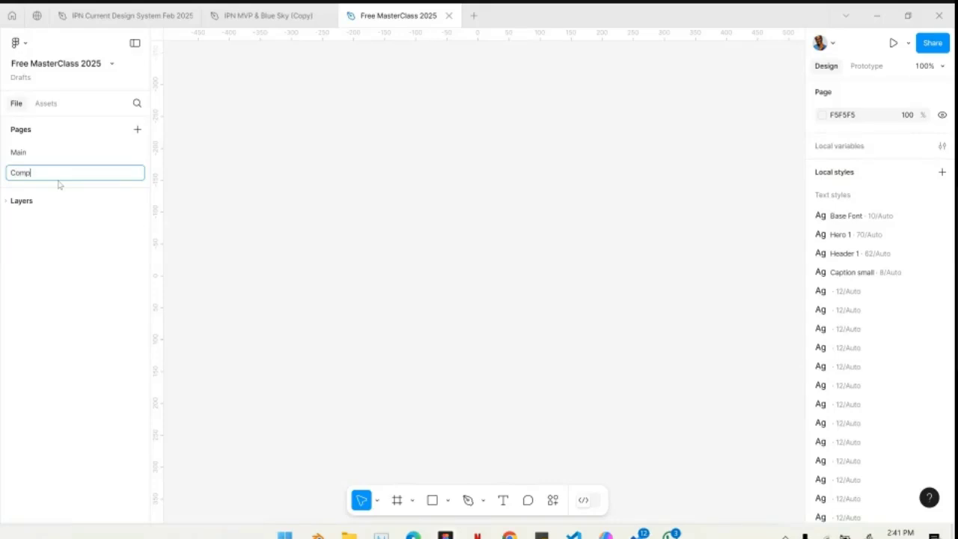
- Name the new page "Components, Variants & Autolayouts"
type("onents, Variants & Autolayouts")
key("Return")
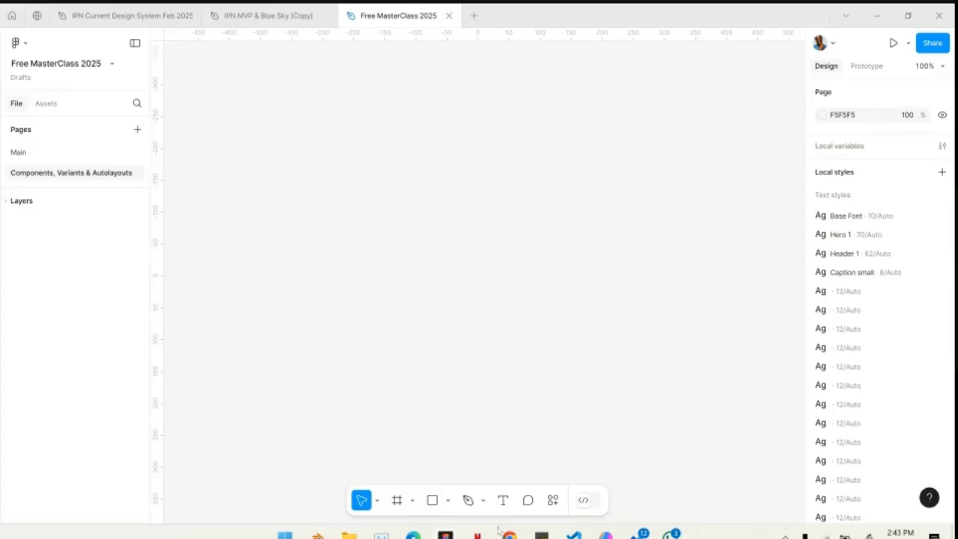
- Add a text layer reading "Components" in the upper part of the empty canvas
left_click(503, 501)
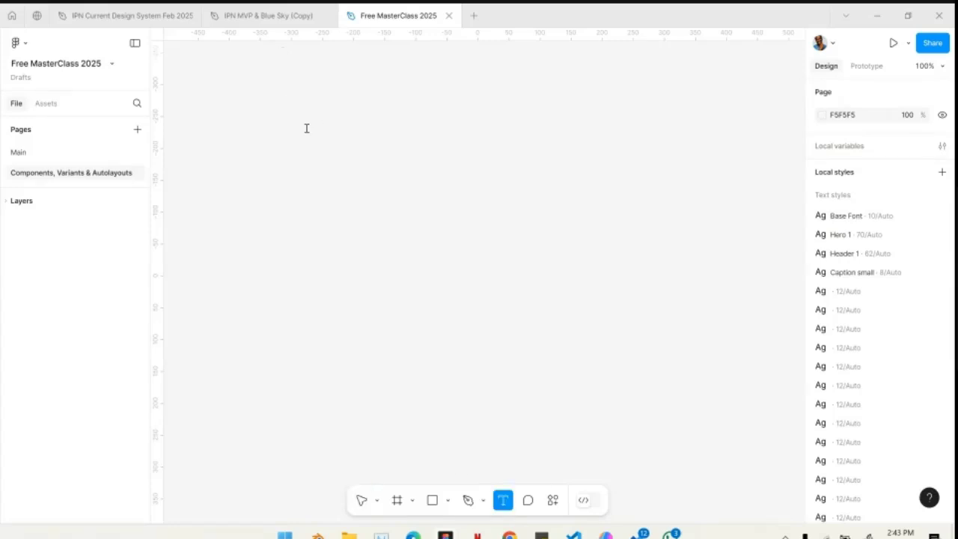
left_click(305, 127)
type("Components")
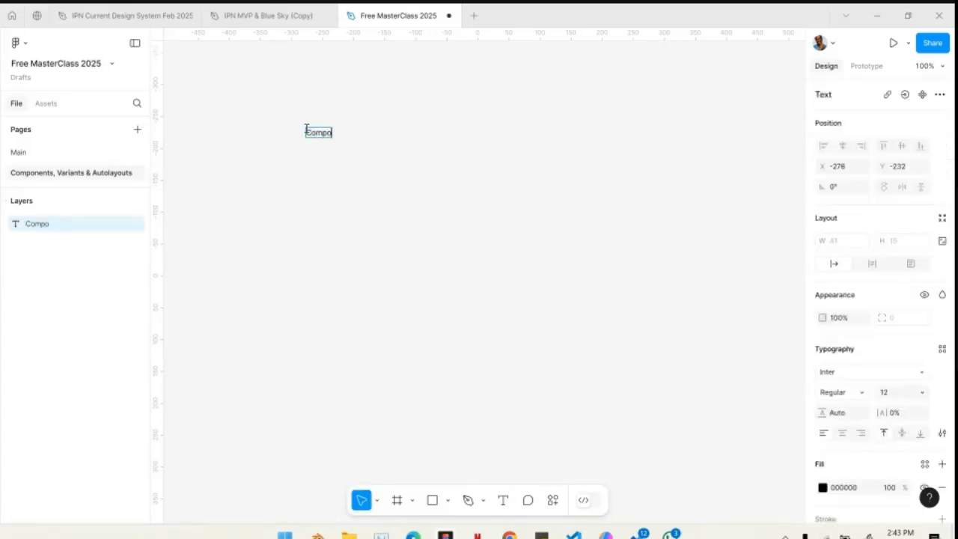
key("Escape")
- Increase the font size of the Components text to 172
left_click(898, 395)
key("shift+Up")
key("shift+Up")
key("shift+Up")
key("shift+Up")
key("shift+Up")
key("shift+Up")
key("shift+Up")
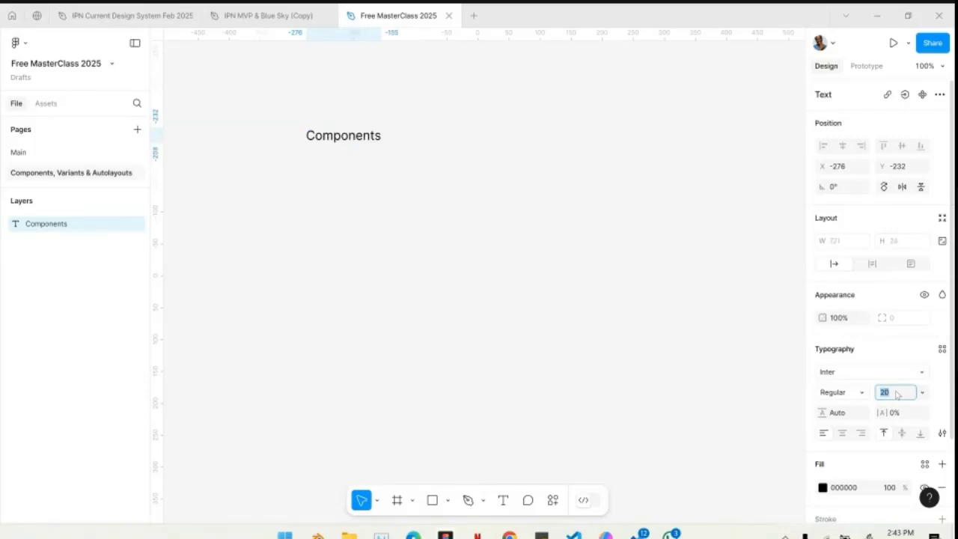
key("shift+Up")
key("shift+Up")
key("shift+Up")
key("shift+Up")
key("shift+Up")
key("shift+Up")
key("shift+Up")
key("shift+Up")
key("shift+Up")
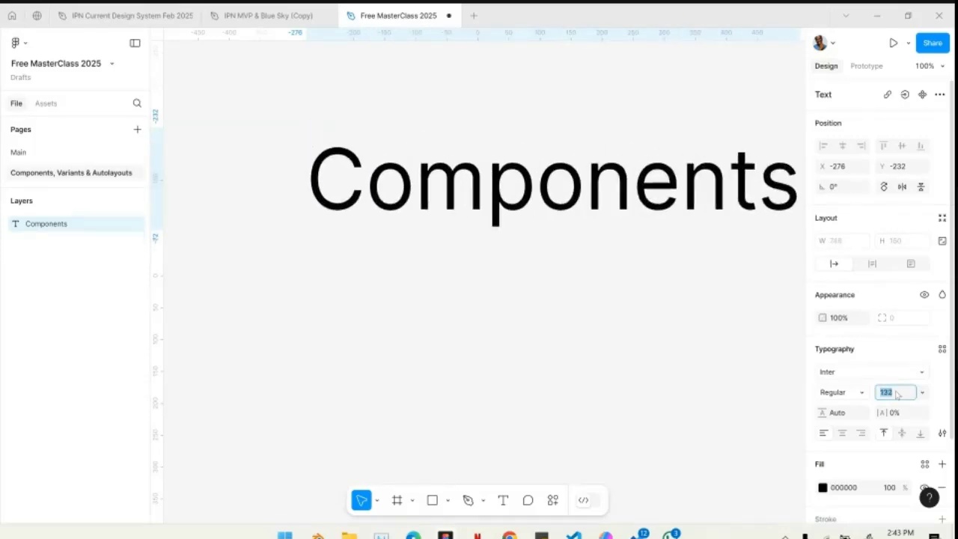
scroll(486, 302, "down", 5, "ctrl")
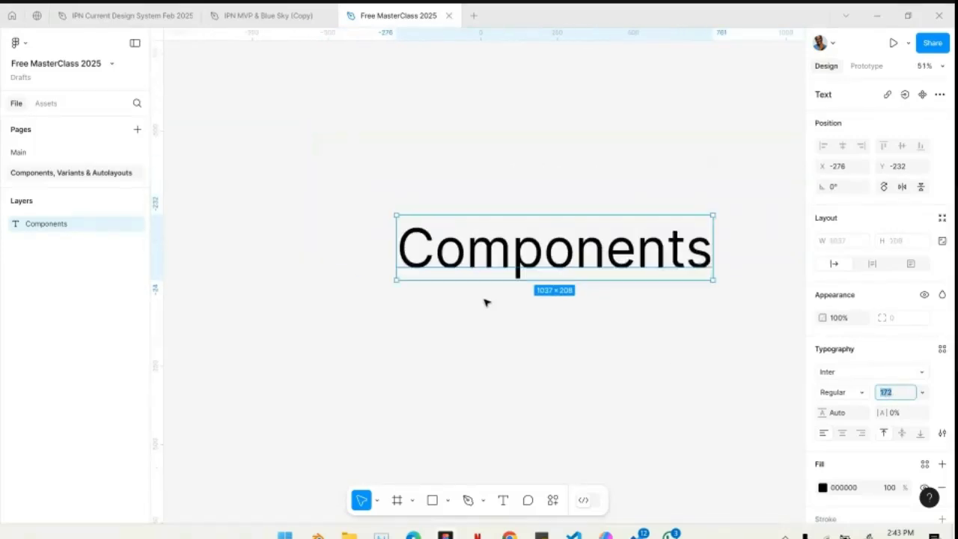
- Move the Components heading to about X -431, Y -525 and set its font weight to Semi Bold
scroll(464, 281, "right", 1)
left_click_drag(432, 256, 384, 167)
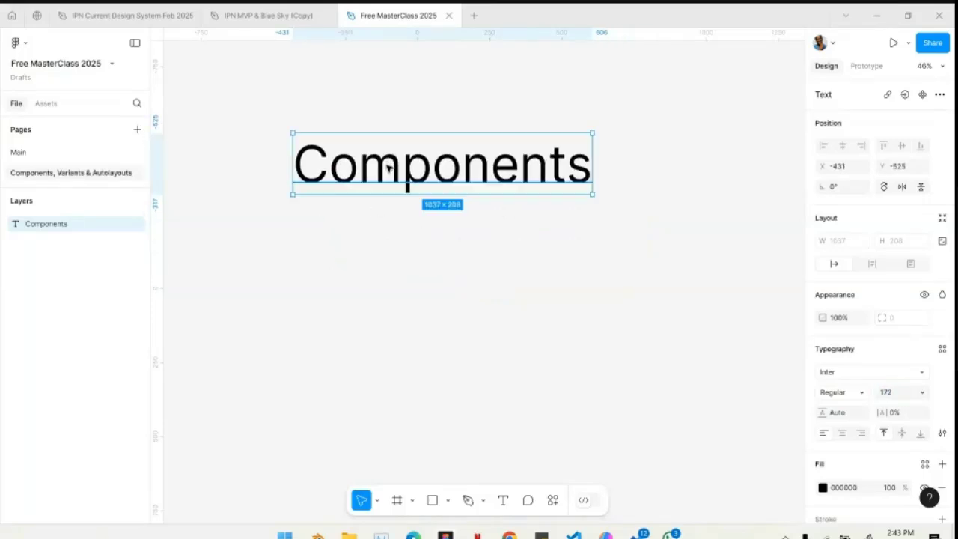
left_click(863, 391)
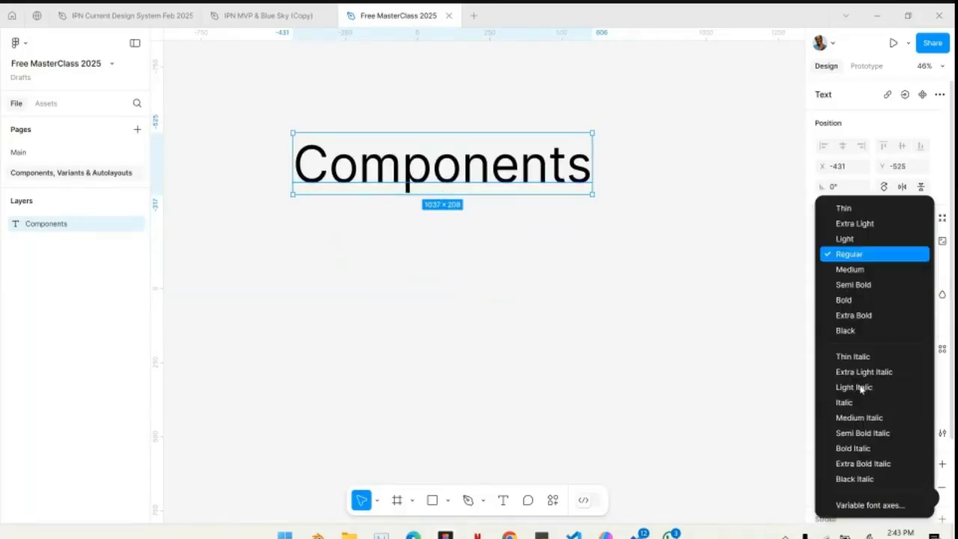
left_click(854, 285)
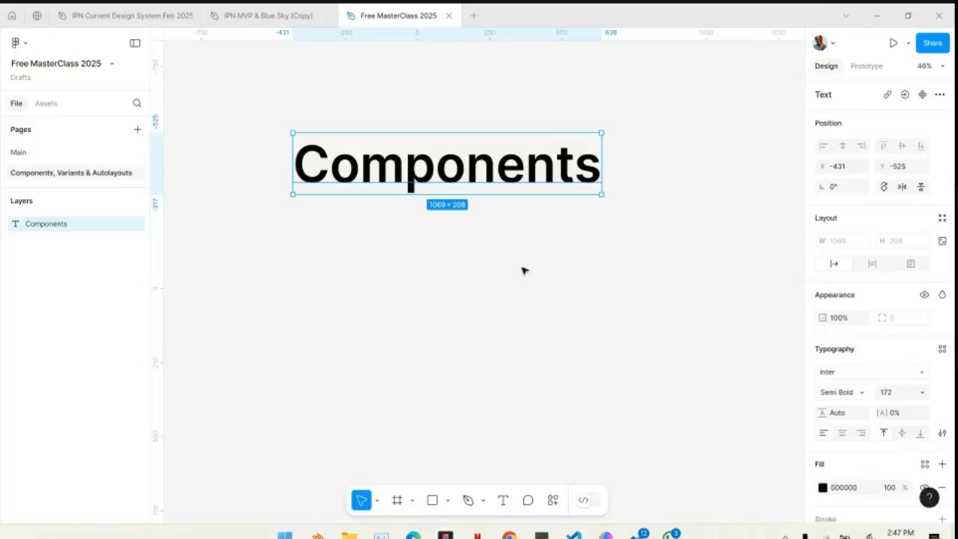
left_click(492, 295)
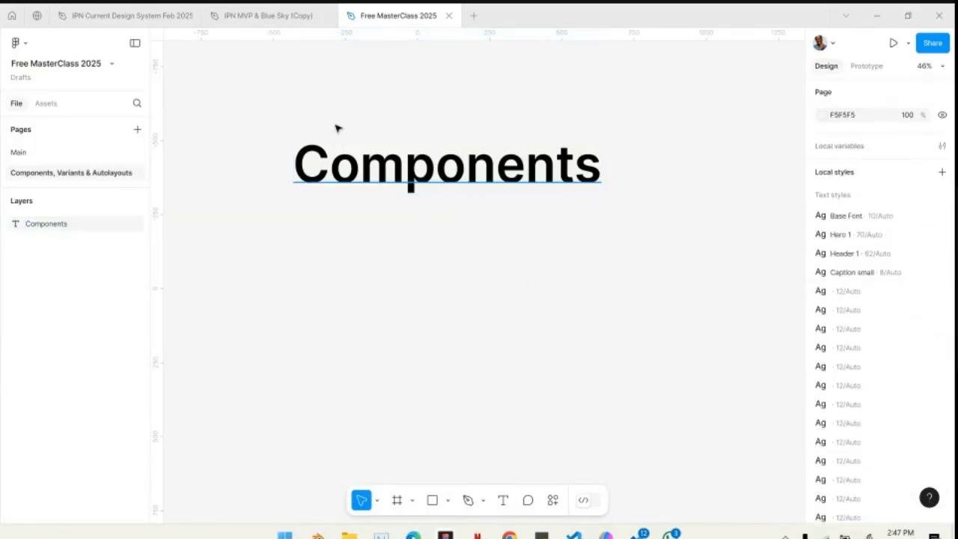
- Close the IPN Current Design System and IPN MVP & Blue Sky (Copy) files, keeping Free MasterClass 2025 open
left_click(124, 11)
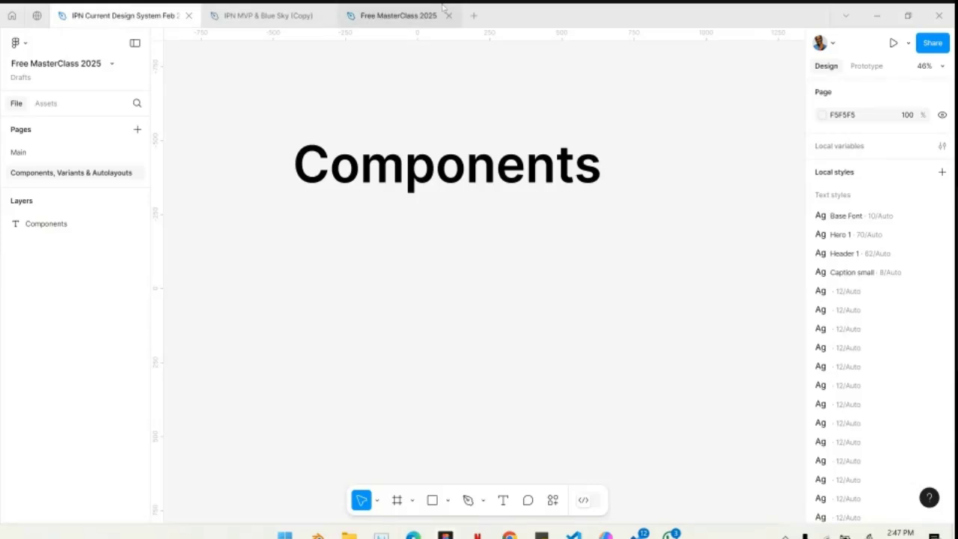
left_click(442, 9)
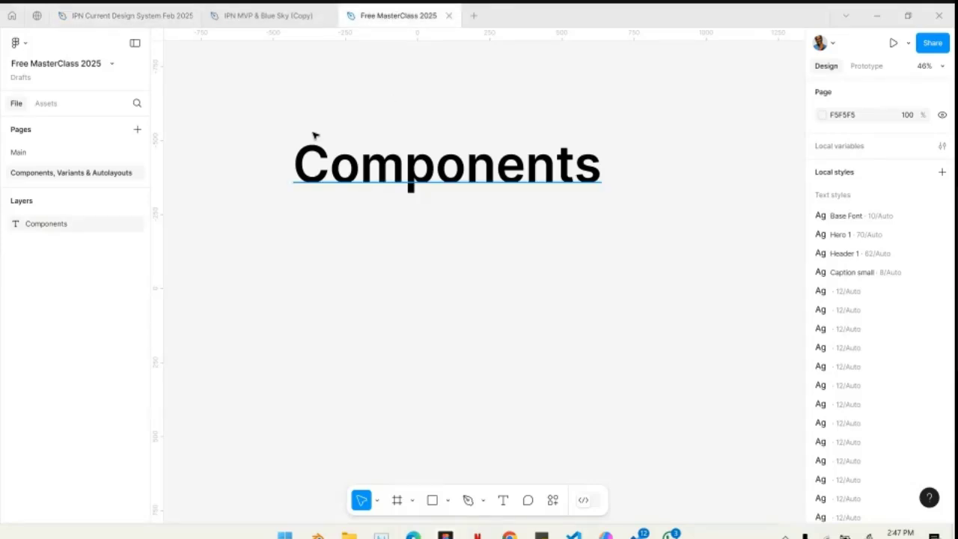
left_click(188, 16)
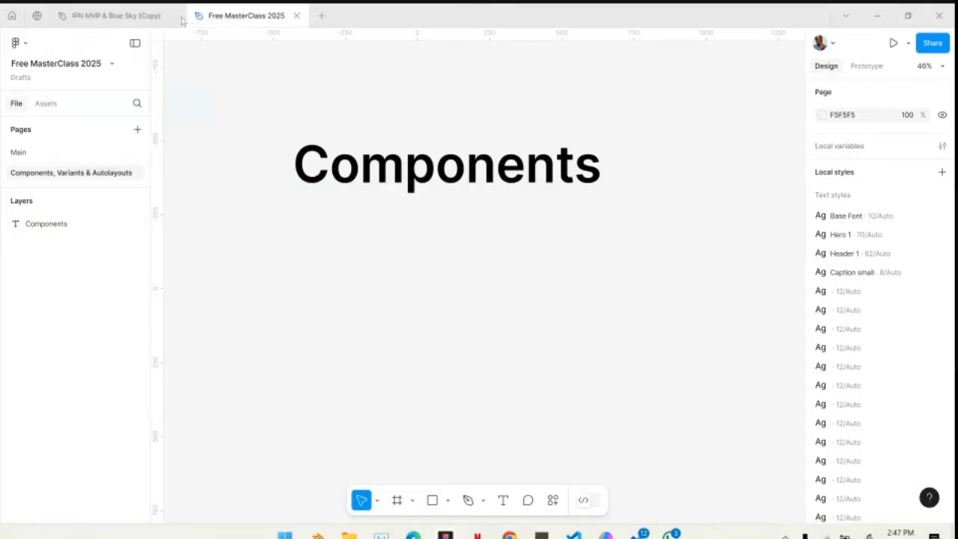
left_click(173, 16)
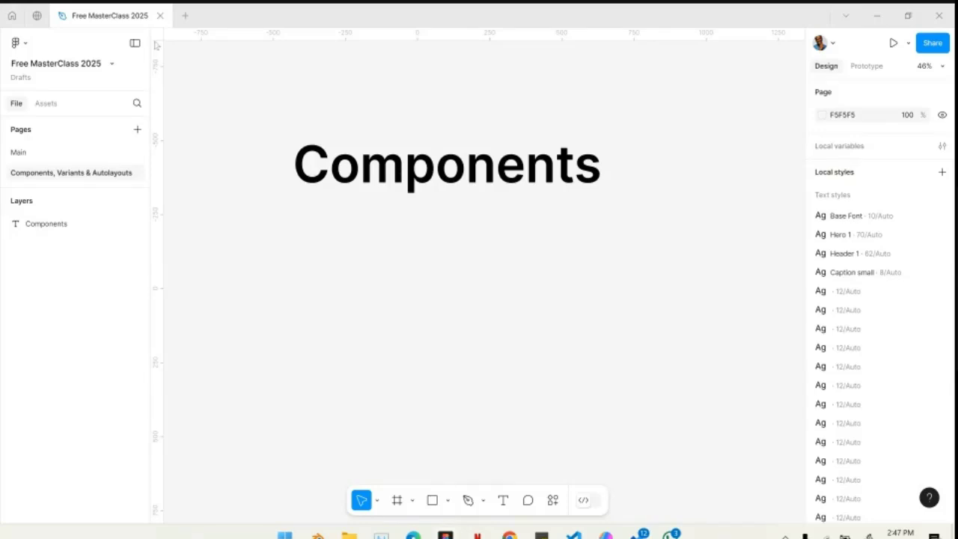
- Find the Pay4Me App Design System file among the recent files and open it
left_click(14, 11)
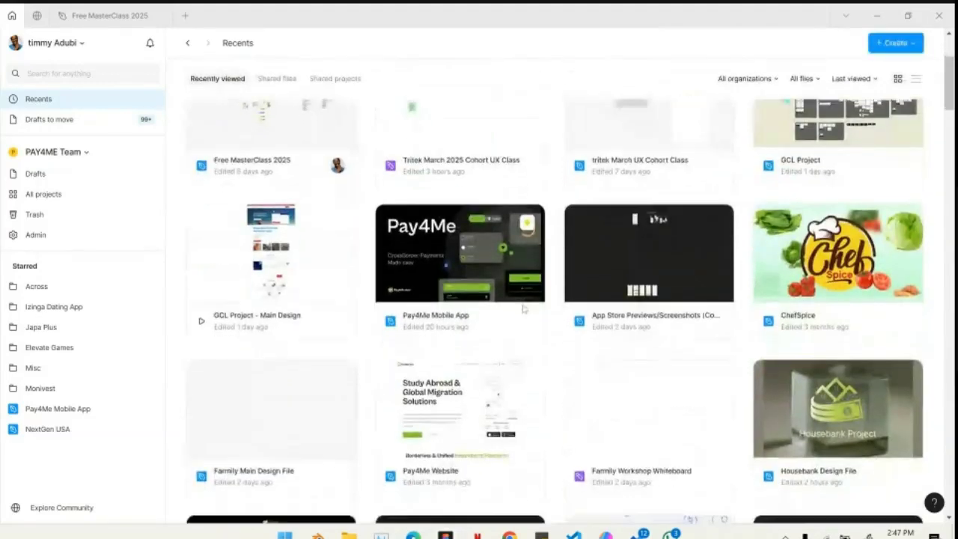
scroll(544, 409, "down", 10)
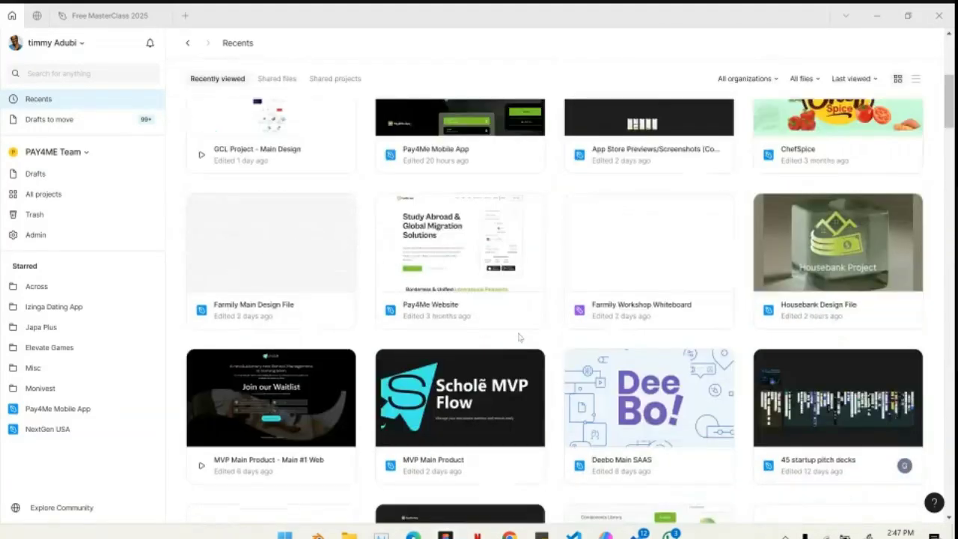
double_click(627, 364)
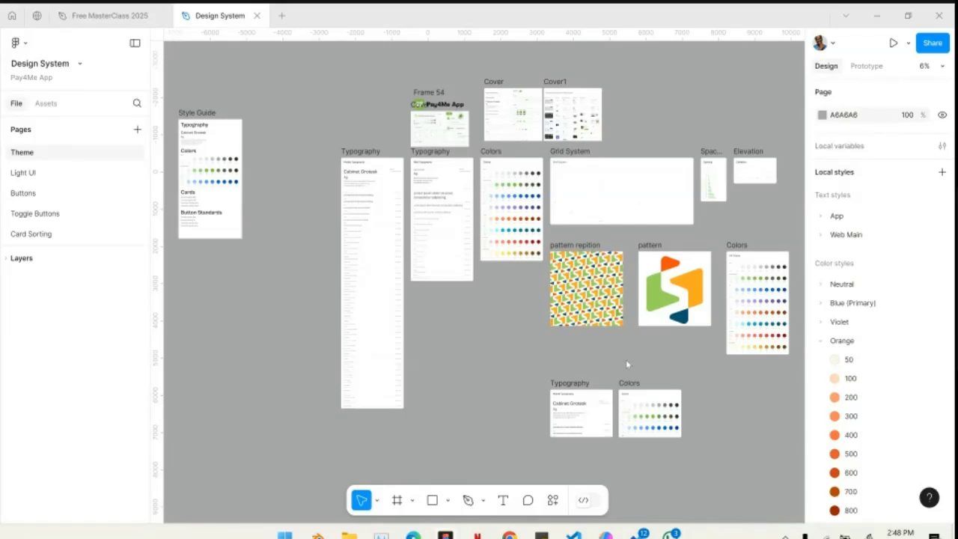
- Examine the Mobile Typography frame of the design system, including its type scale of heading styles
left_click(367, 256)
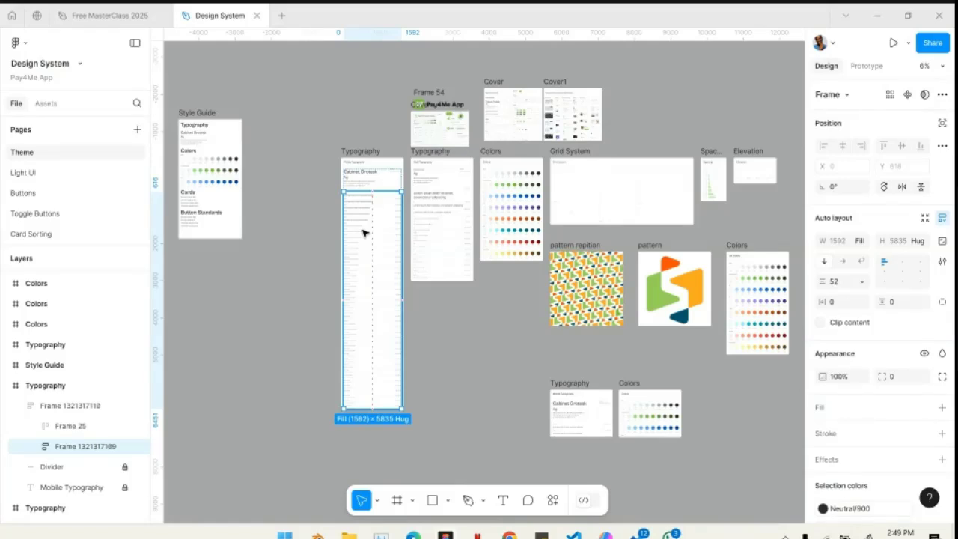
scroll(363, 233, "up", 3)
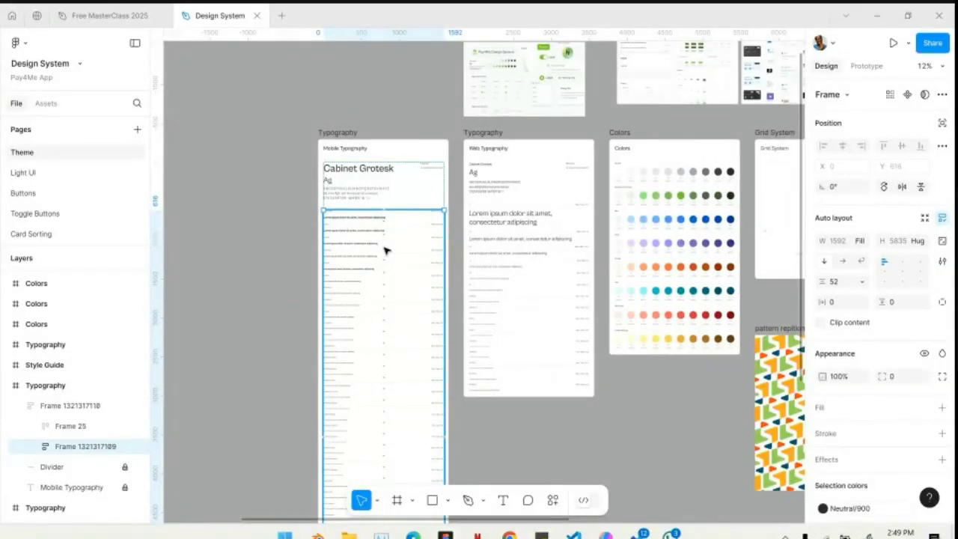
scroll(386, 251, "up", 5)
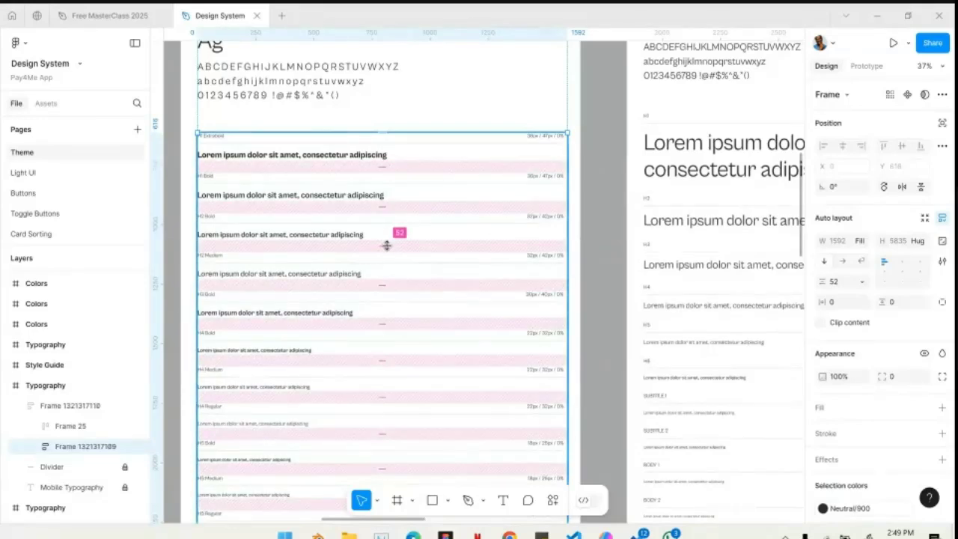
scroll(290, 151, "up", 5)
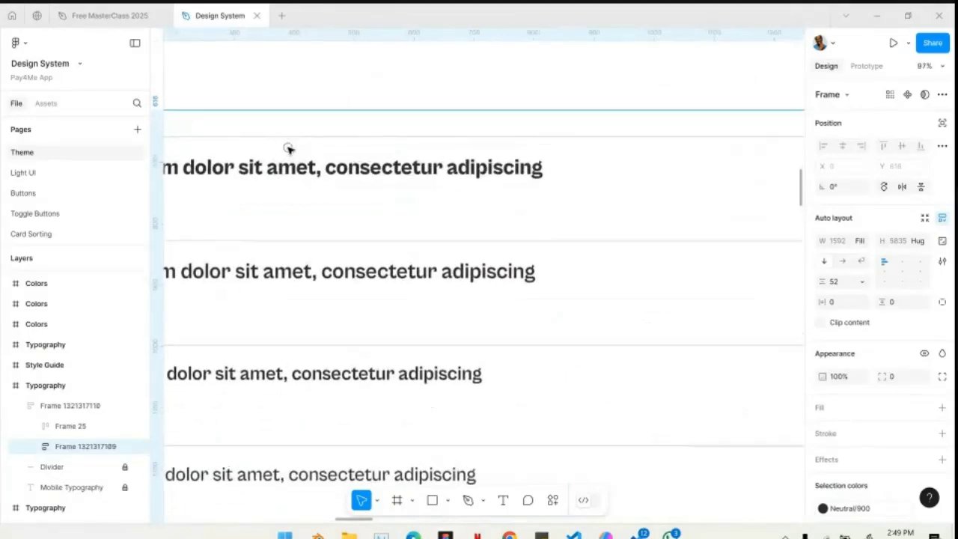
scroll(290, 150, "down", 3)
scroll(257, 208, "right", 3)
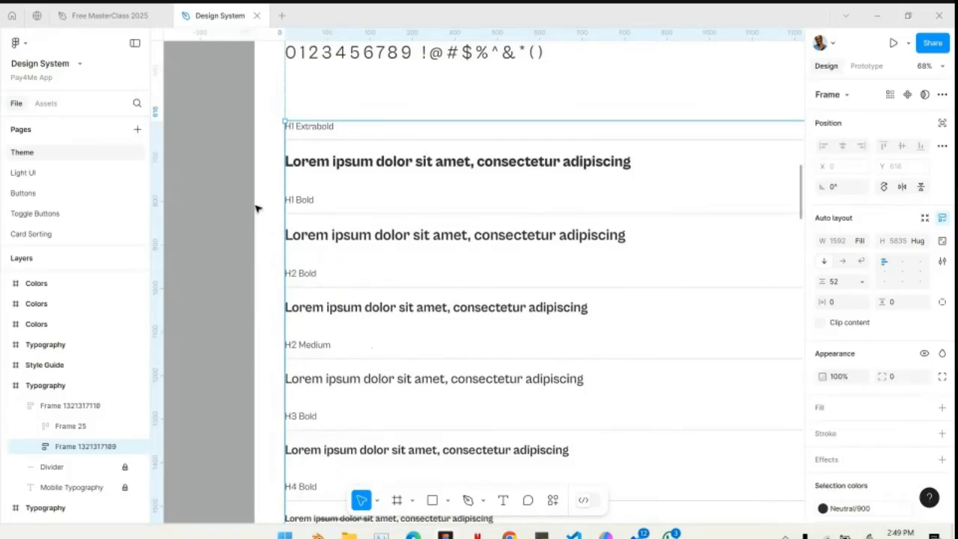
scroll(257, 207, "down", 3)
scroll(257, 207, "up", 3)
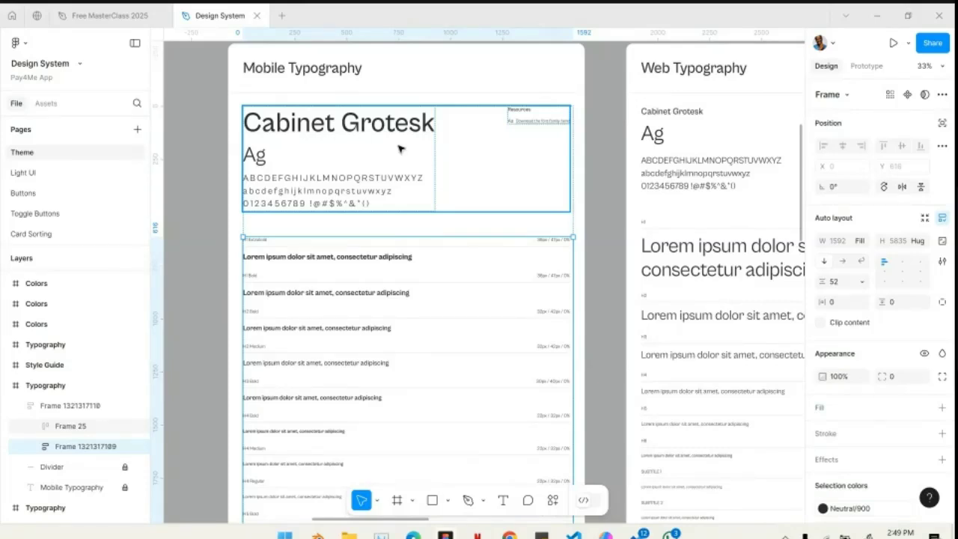
- Select the H1 Extrabold sample line in Mobile Typography and inspect the list of text styles available for it
left_click(375, 258)
left_click(375, 258)
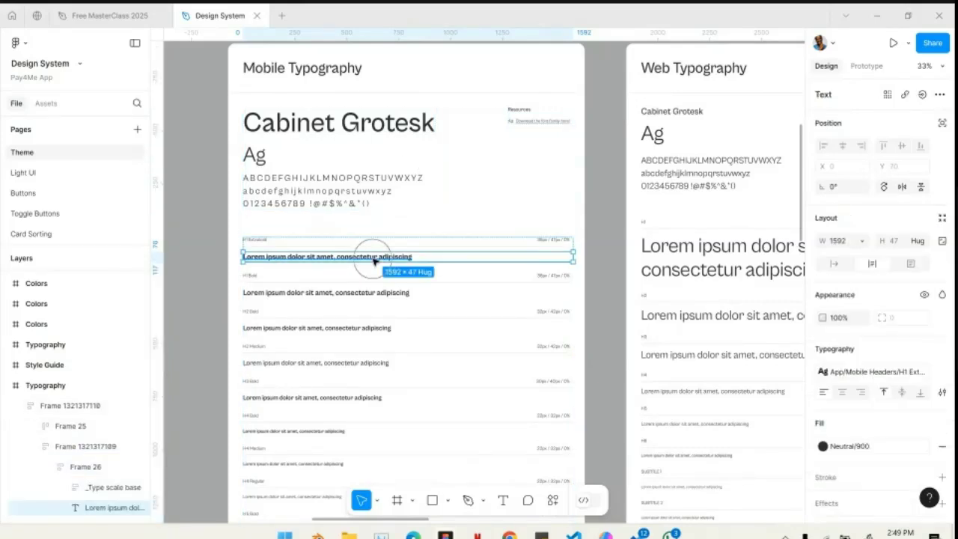
left_click(881, 376)
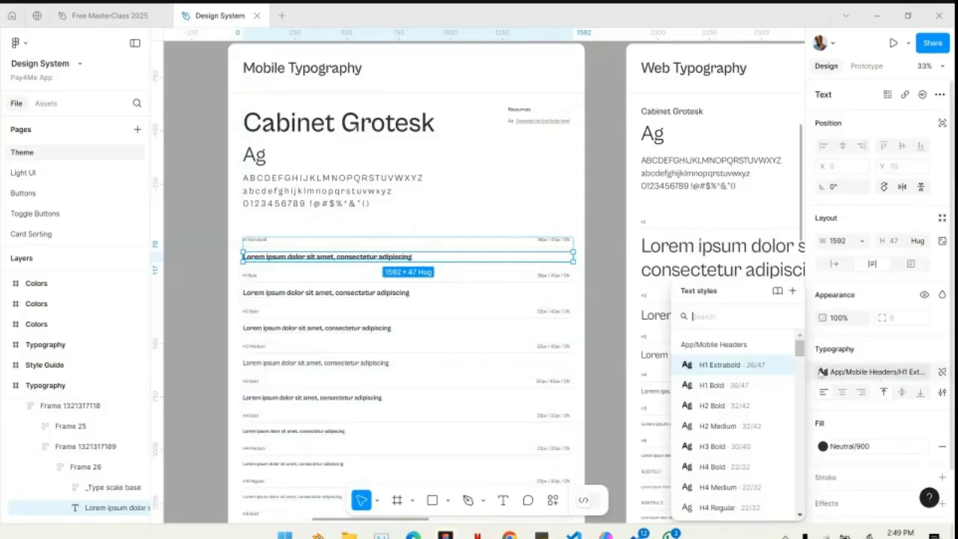
left_click(466, 292)
- Examine the Web Typography frame's type scale from the headings down to the button styles
scroll(467, 293, "down", 5)
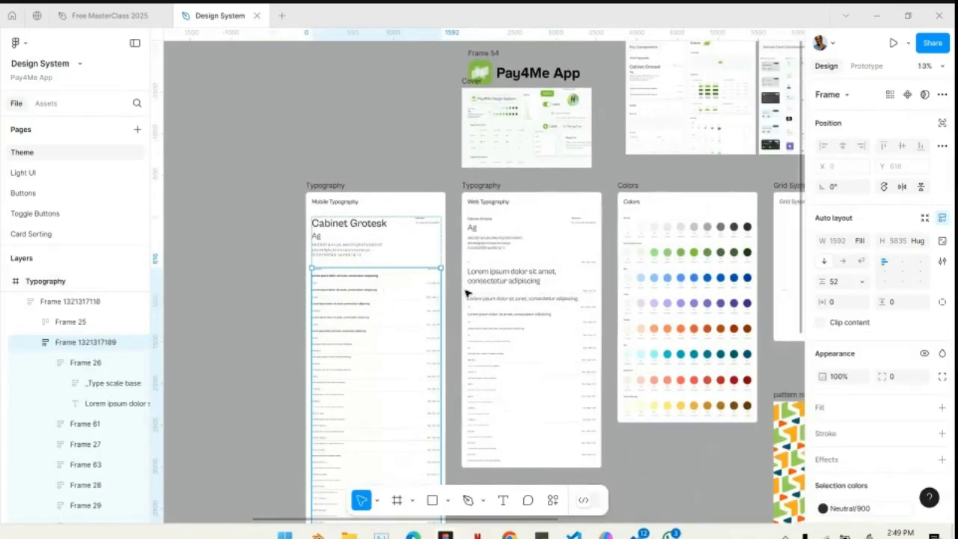
scroll(560, 253, "up", 5)
scroll(559, 253, "down", 10)
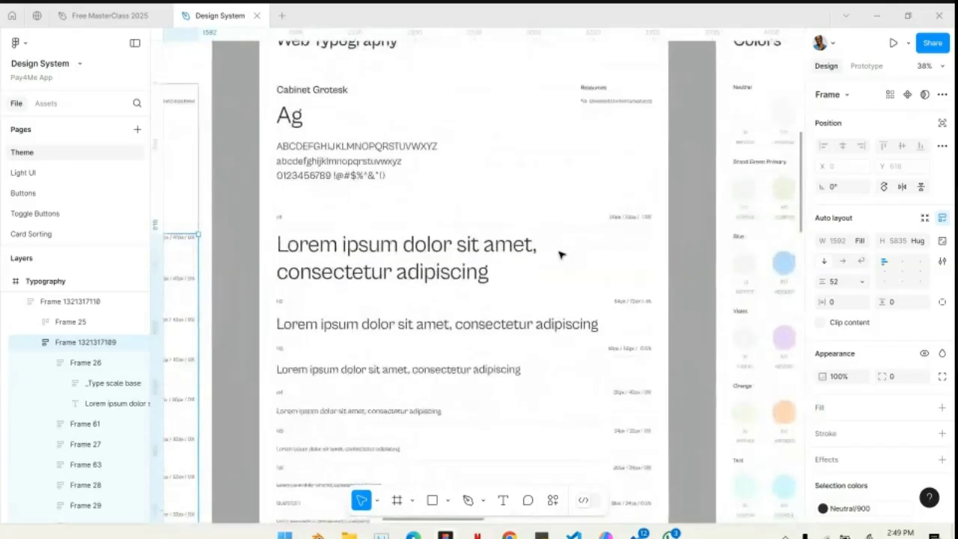
scroll(472, 194, "up", 2)
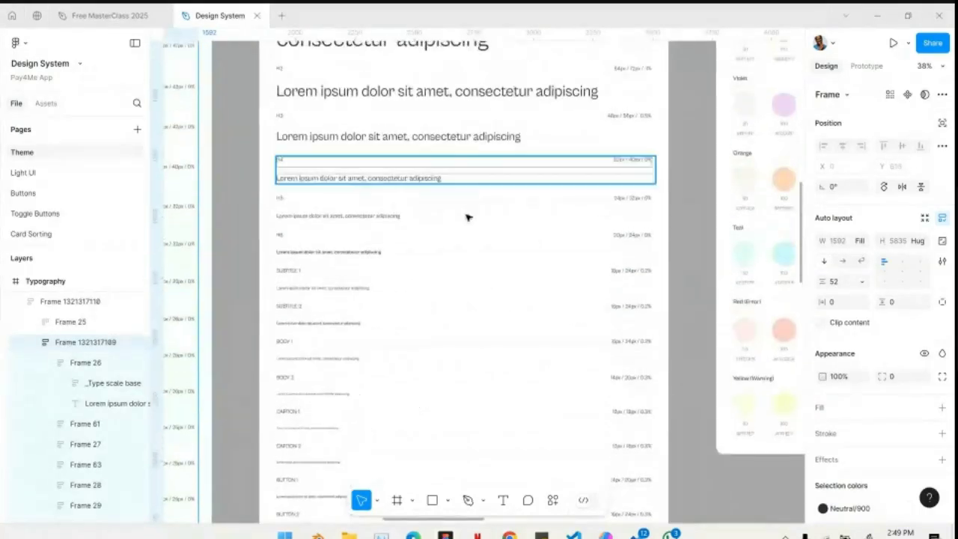
scroll(496, 476, "up", 5)
- Examine the Colors frame's palettes from Neutral to Yellow (Warning), selecting the yellow and red rows
scroll(497, 477, "down", 3)
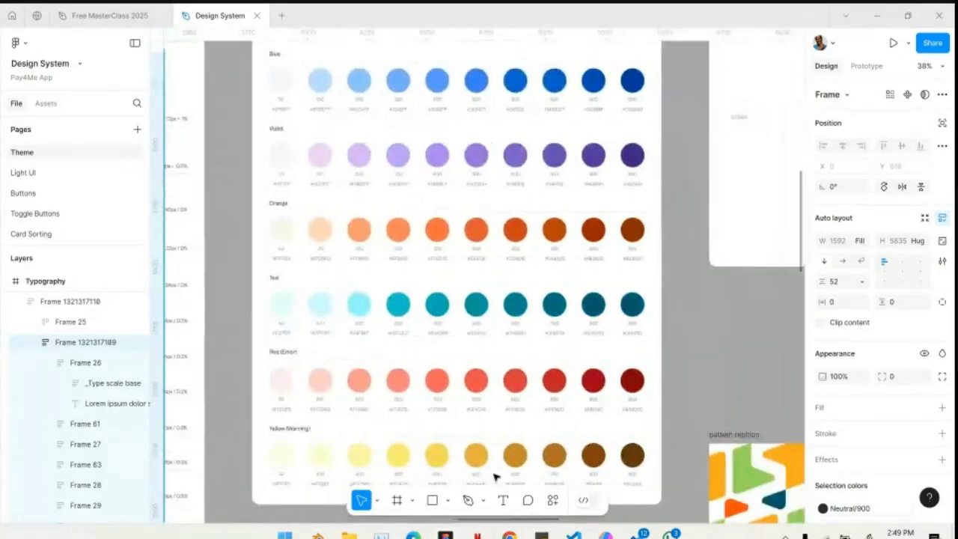
scroll(497, 474, "up", 5)
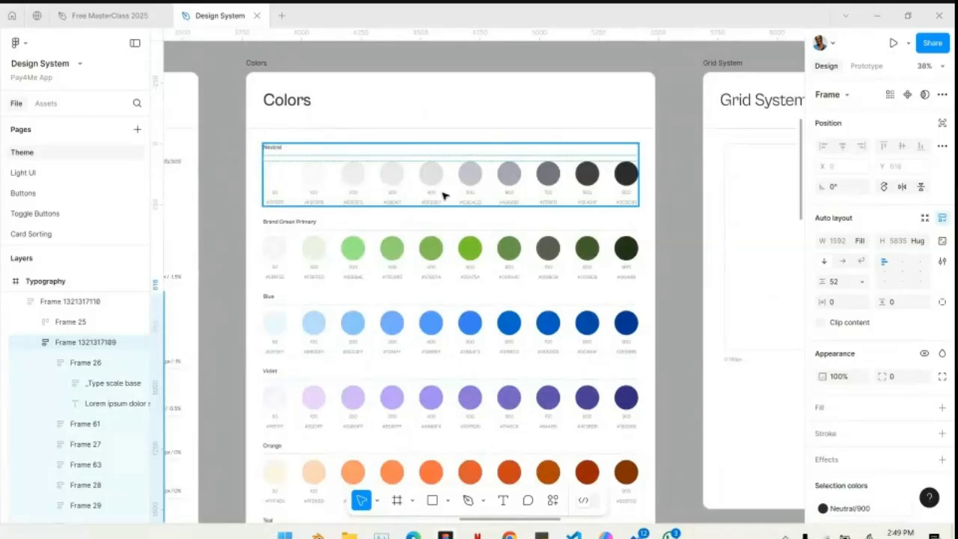
scroll(592, 187, "down", 5)
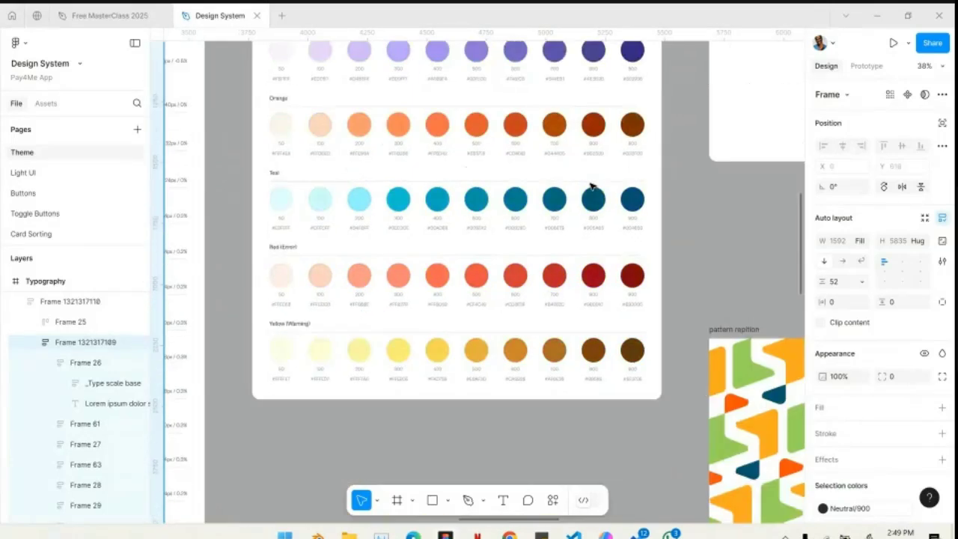
left_click(462, 282)
scroll(449, 300, "up", 3)
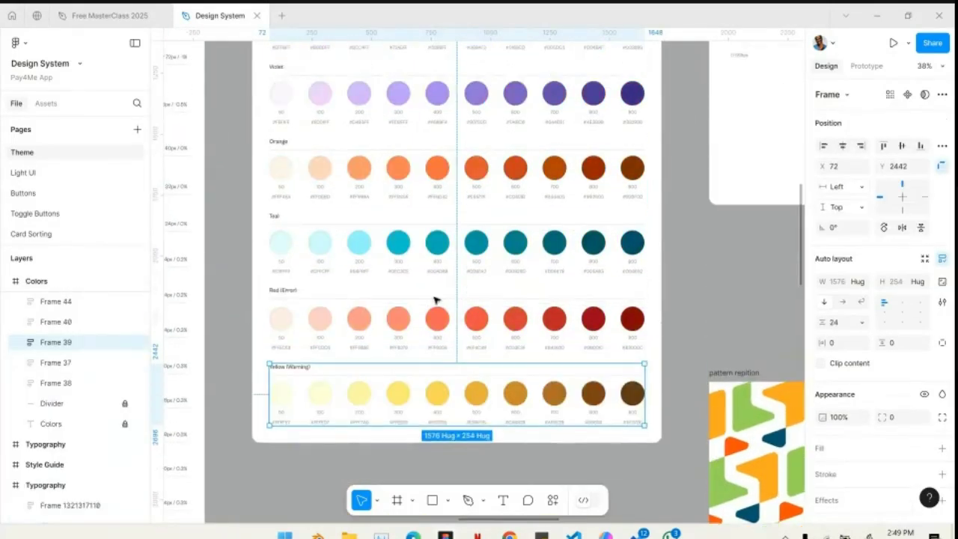
left_click(426, 317)
scroll(395, 268, "up", 4)
scroll(385, 255, "up", 3)
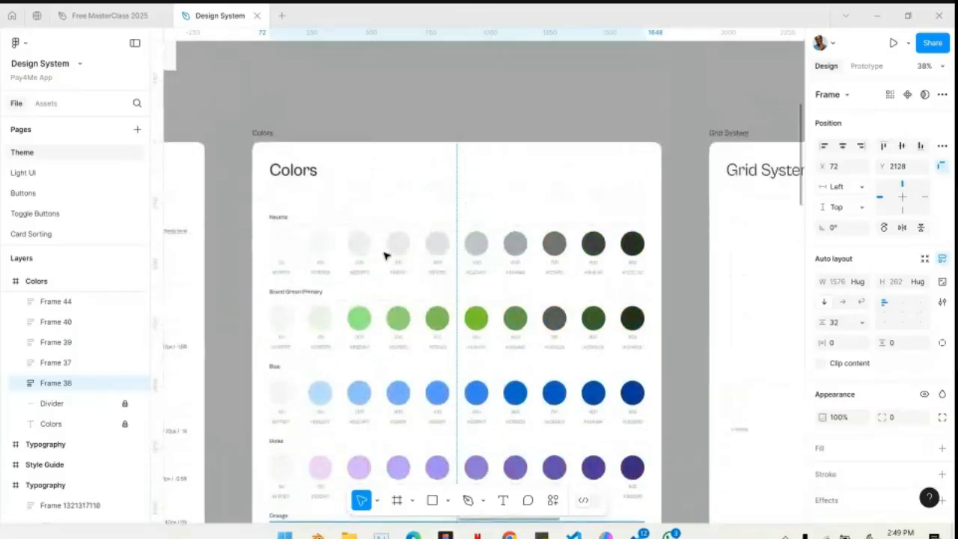
- Look at the repeated brand pattern artwork below the Grid System frame up close
scroll(381, 252, "down", 3, "ctrl")
scroll(612, 232, "down", 4)
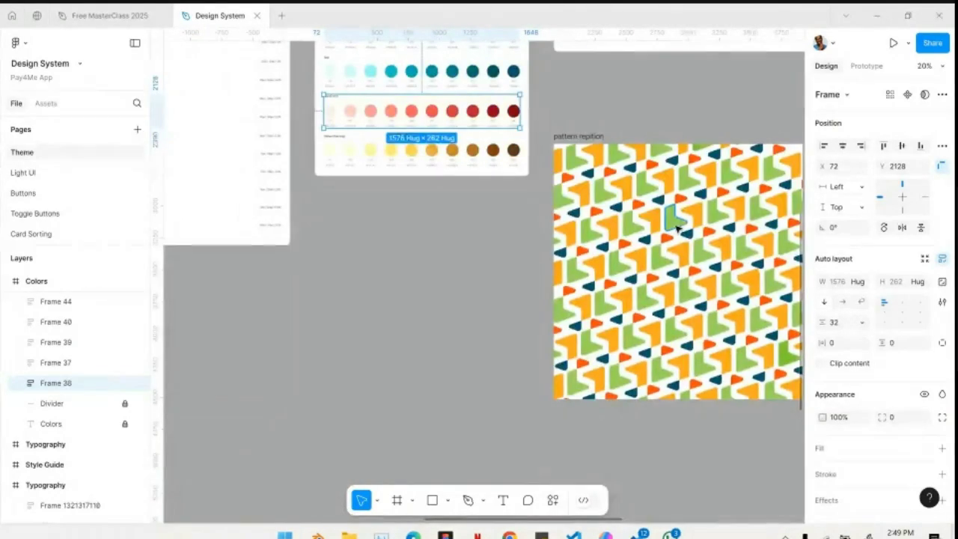
scroll(676, 224, "up", 5, "ctrl")
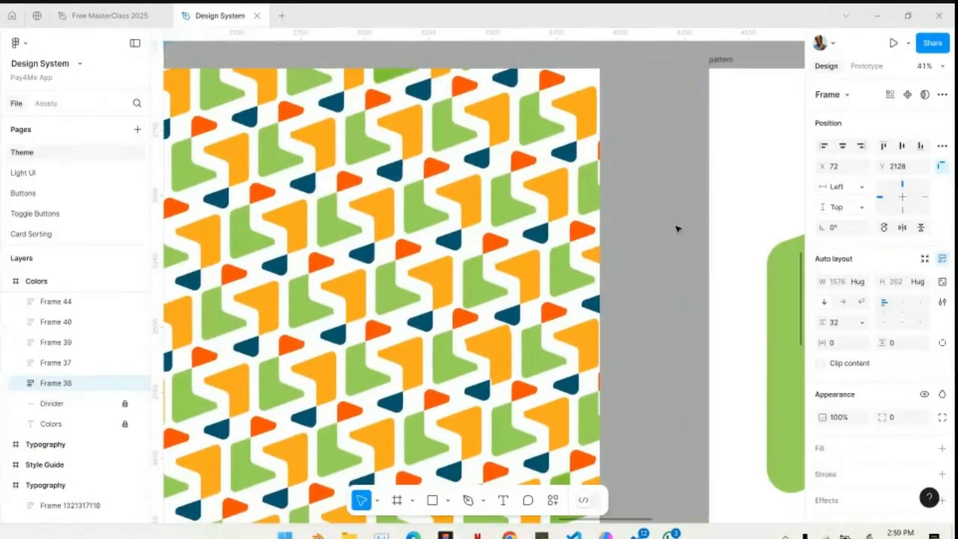
- Look over the pattern repetition and pattern artwork and the surrounding frames on the Theme page
scroll(676, 229, "down", 4, "ctrl")
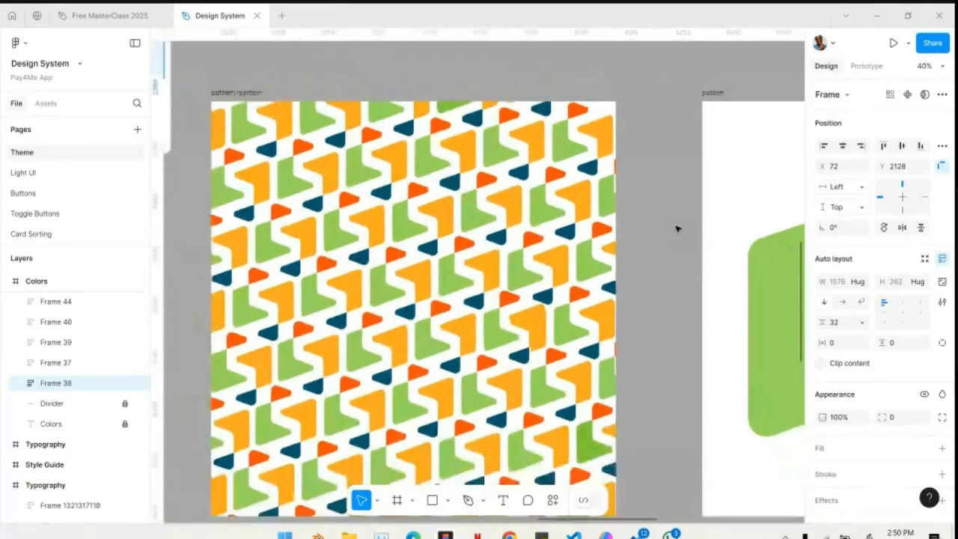
scroll(595, 214, "right", 1)
scroll(592, 214, "up", 5)
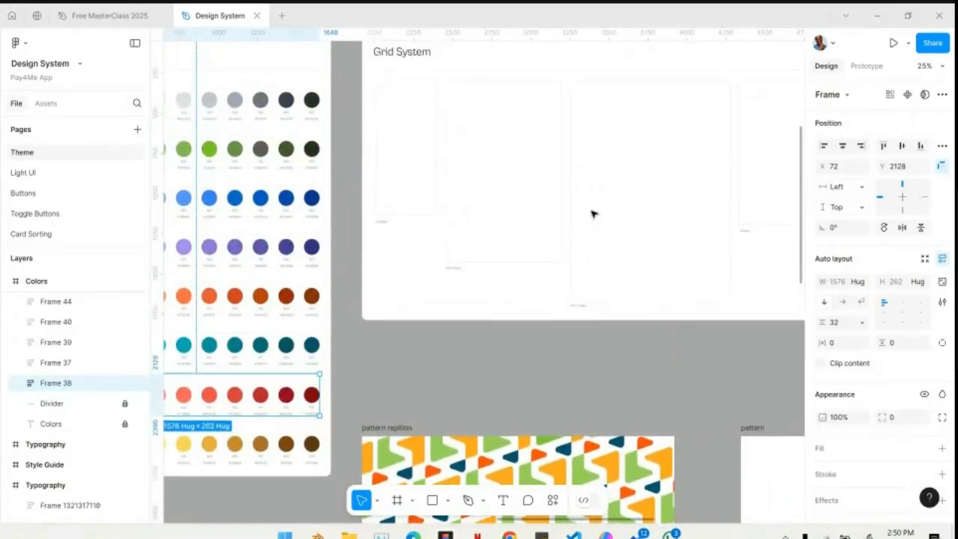
scroll(535, 250, "down", 5, "ctrl")
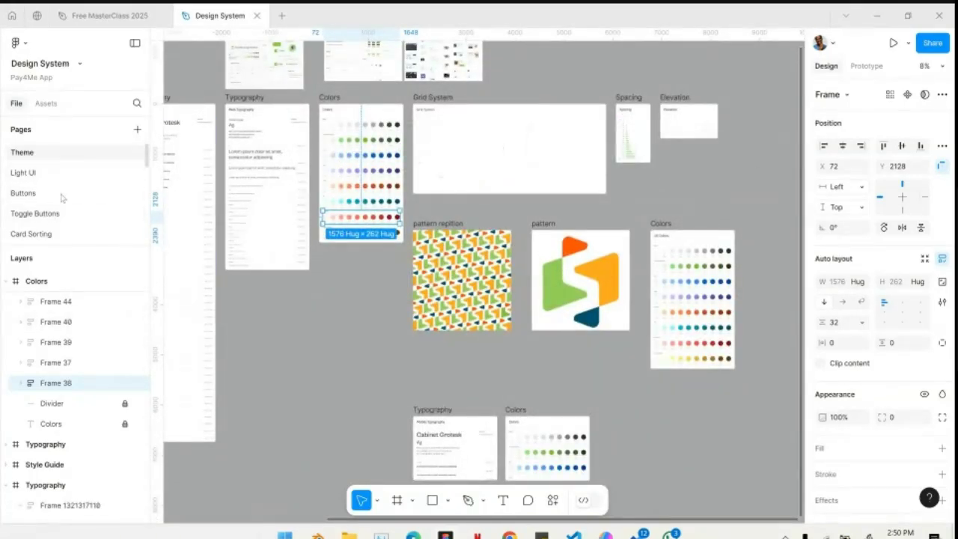
- Open the Light UI page and locate the Buttons frame at the start of its row of component frames
scroll(56, 169, "down", 1)
left_click(53, 164)
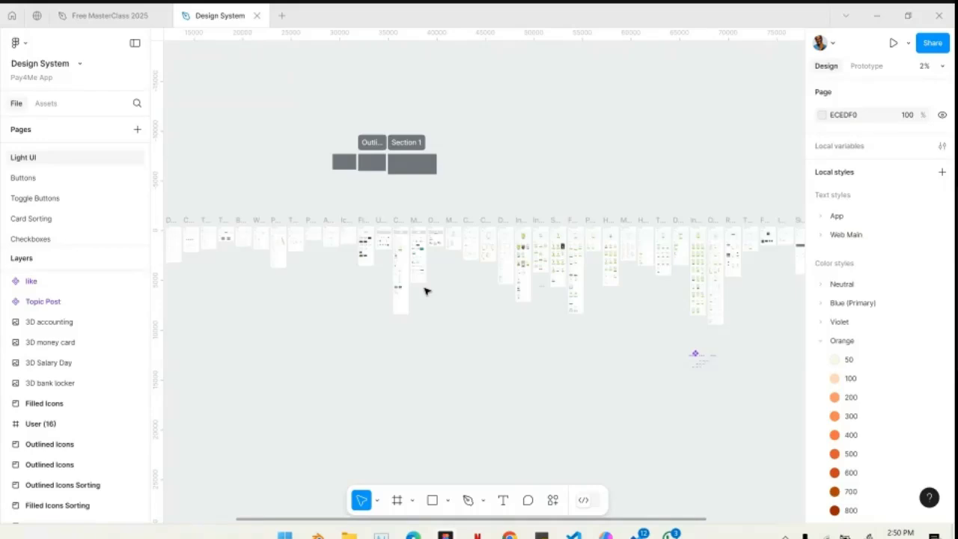
scroll(355, 305, "left", 2)
scroll(314, 315, "left", 4)
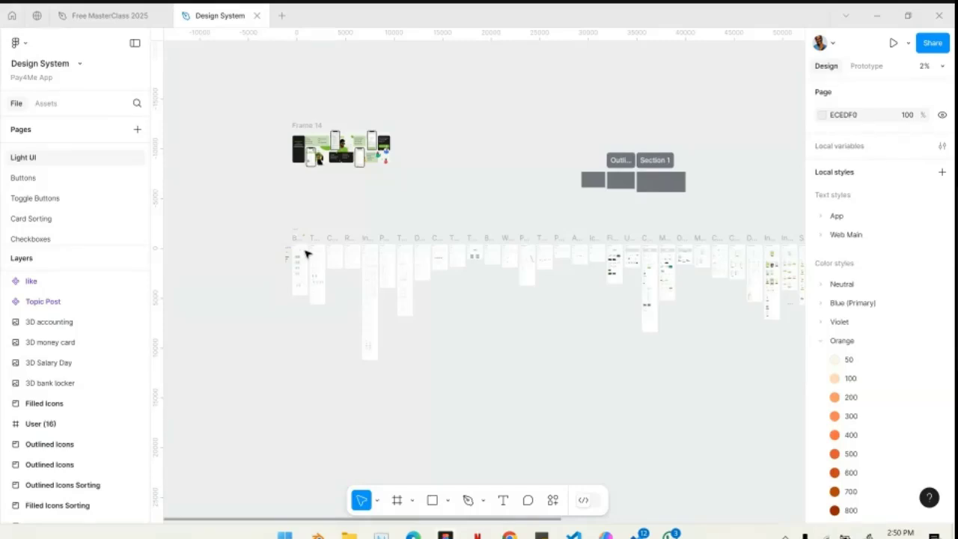
scroll(276, 256, "up", 4)
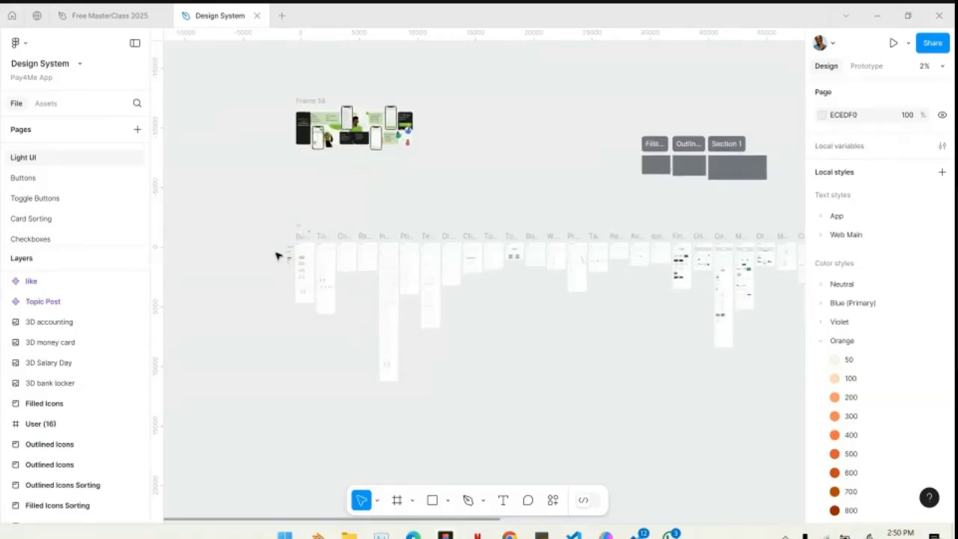
scroll(349, 255, "up", 10)
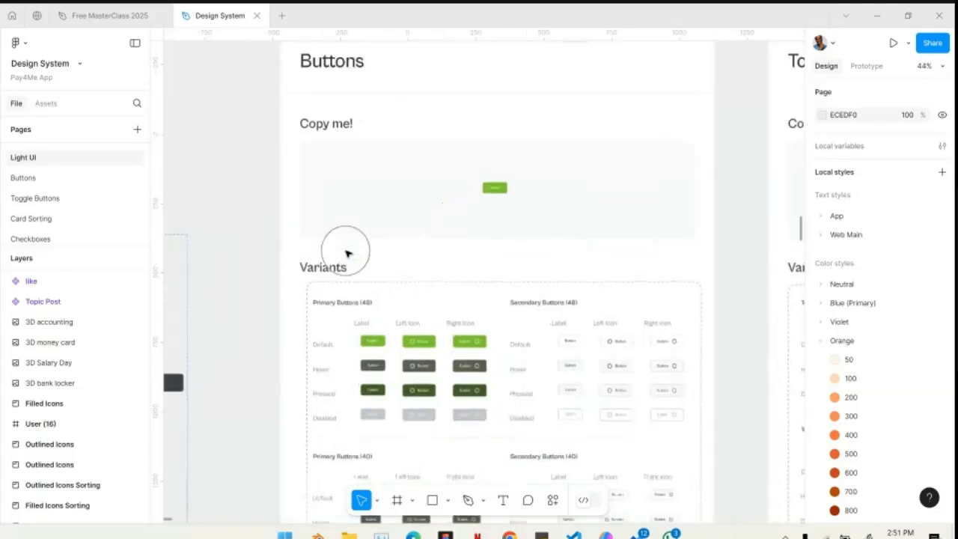
- Select the sample button under Copy me! in the Buttons frame and compare it with the Variants set below
scroll(347, 254, "up", 1)
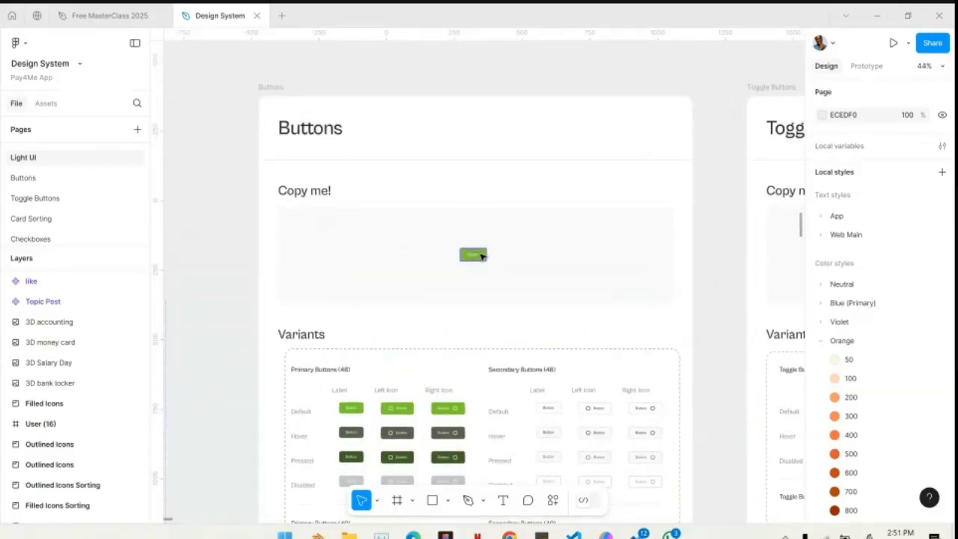
left_click(481, 256)
scroll(464, 363, "down", 5)
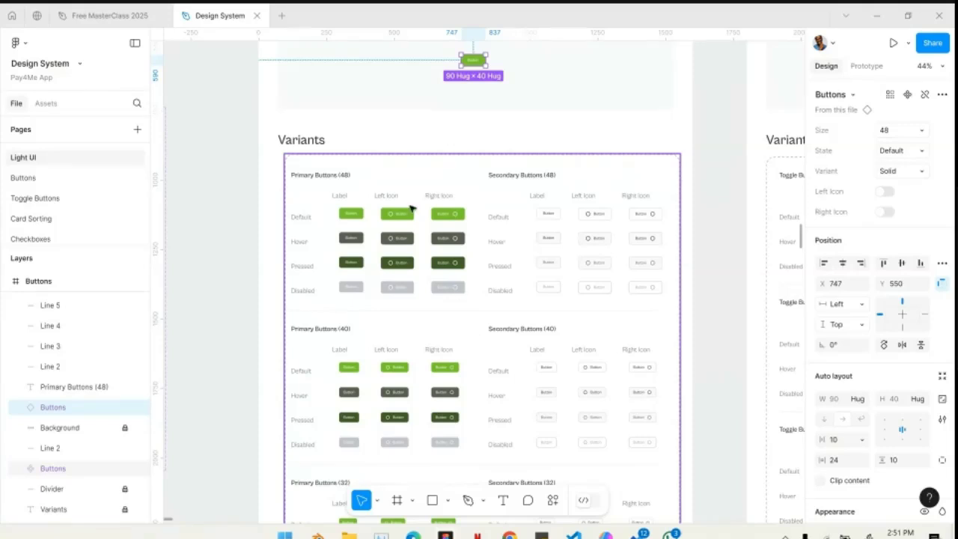
scroll(411, 209, "up", 3)
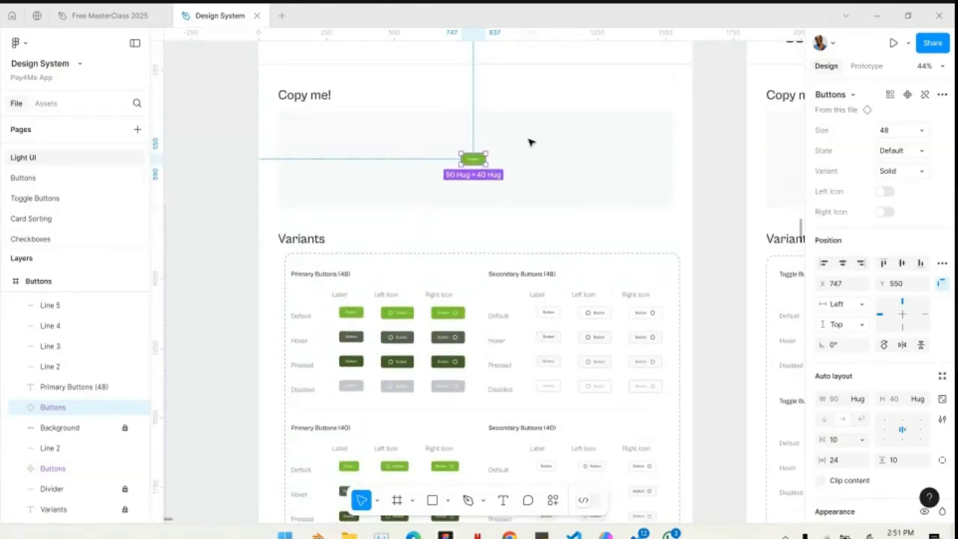
scroll(468, 158, "up", 5)
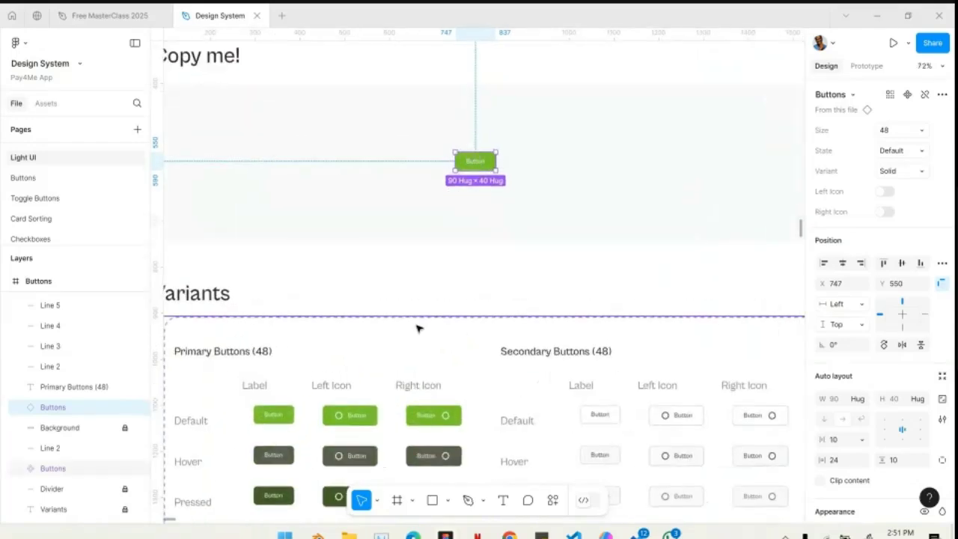
- Examine the button variants from the Primary Buttons (48) states through the Secondary, 40 and 32 size groups
scroll(419, 327, "down", 3)
scroll(389, 314, "down", 3)
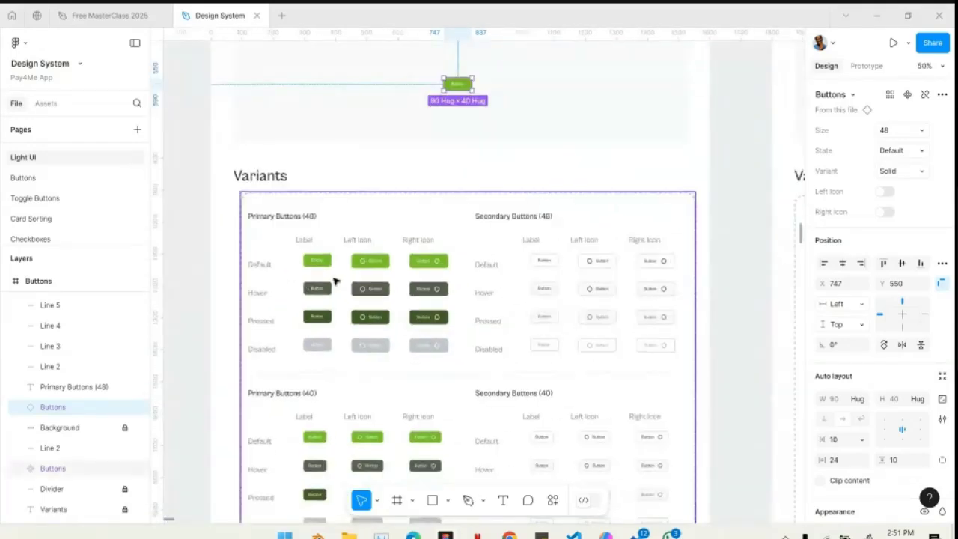
scroll(335, 281, "up", 4)
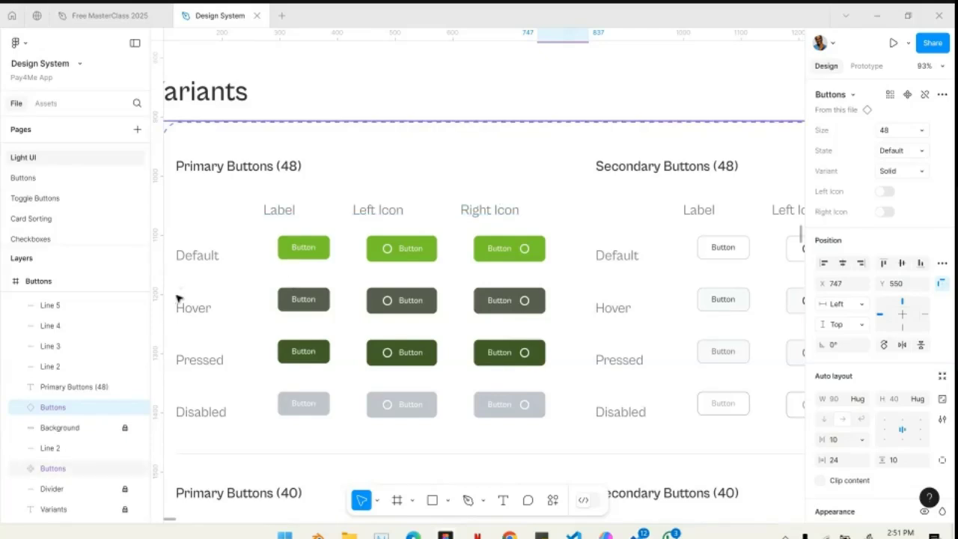
scroll(353, 270, "left", 3)
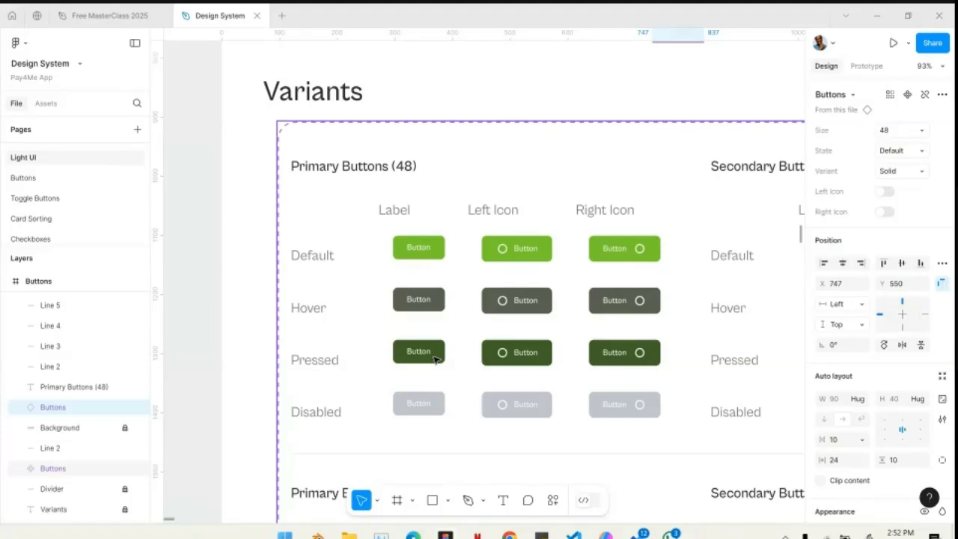
scroll(436, 359, "down", 1)
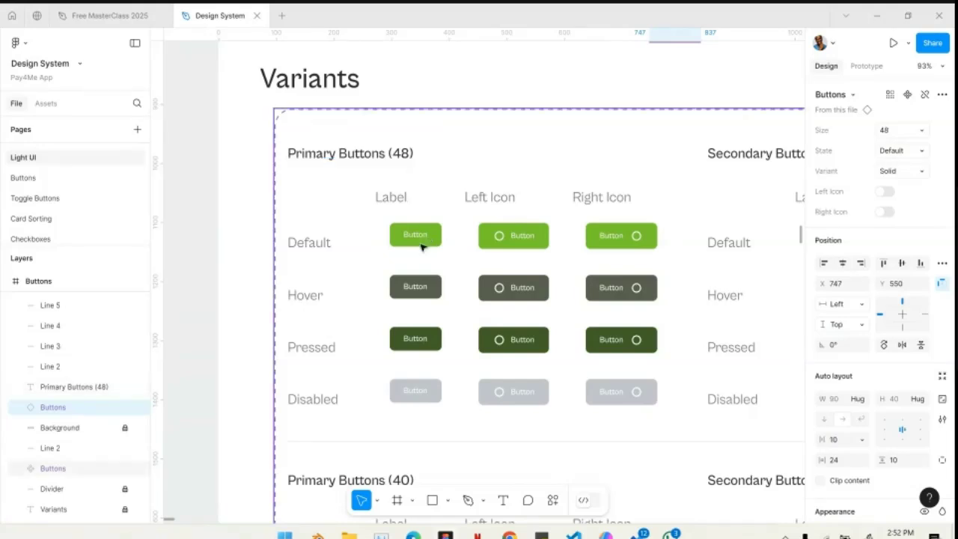
scroll(386, 183, "down", 3)
scroll(385, 184, "right", 3)
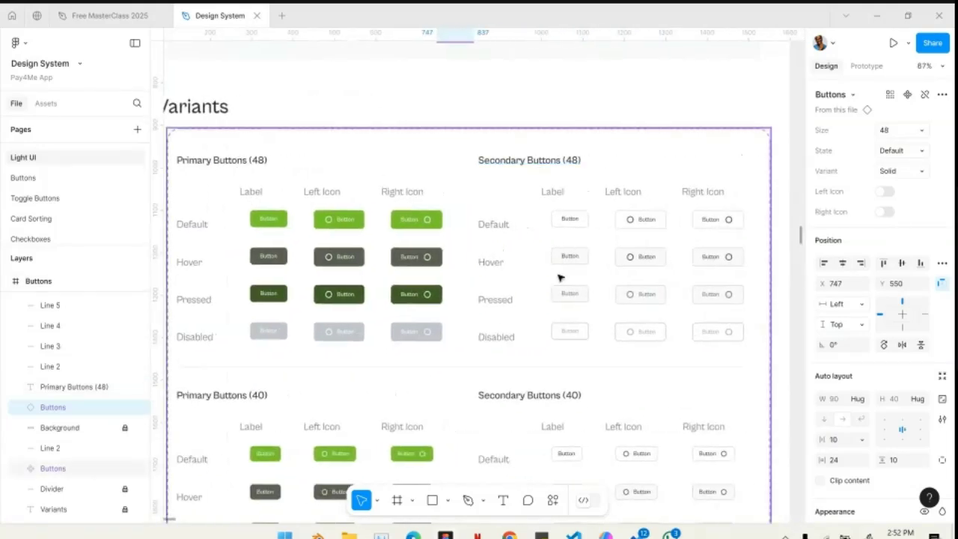
scroll(524, 313, "down", 3)
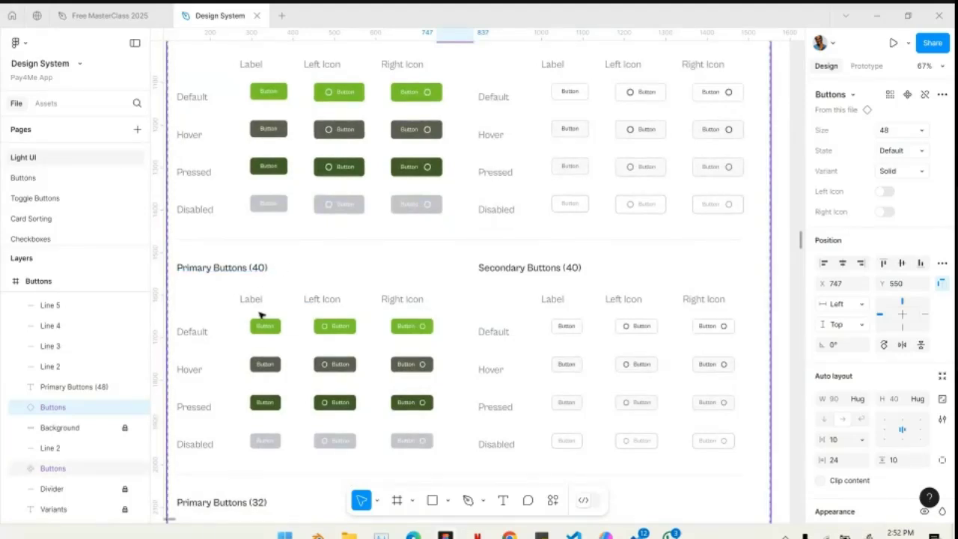
scroll(281, 337, "down", 8)
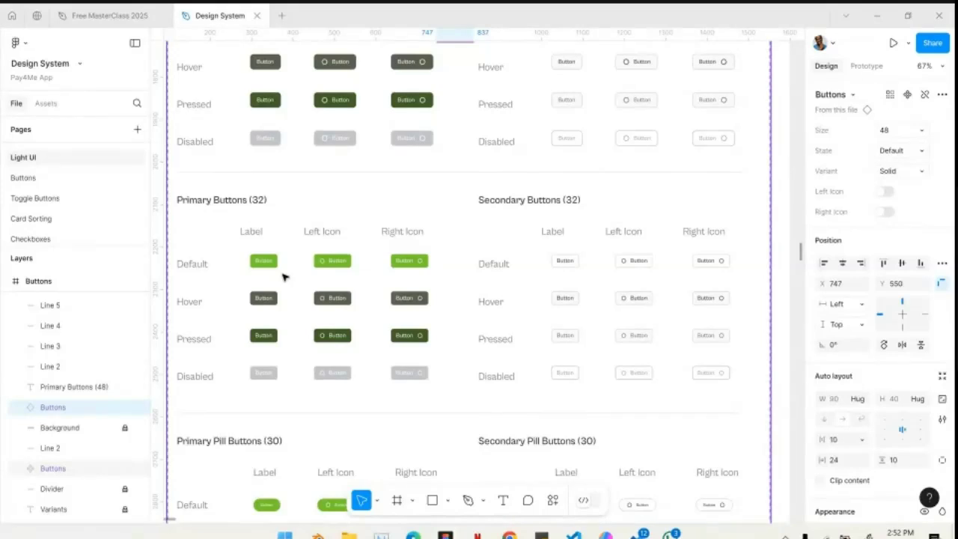
scroll(283, 277, "down", 8)
- Inspect the Default label and Default left-icon variants in Primary Pill Buttons (30), selecting each in turn
scroll(222, 247, "up", 5, "ctrl")
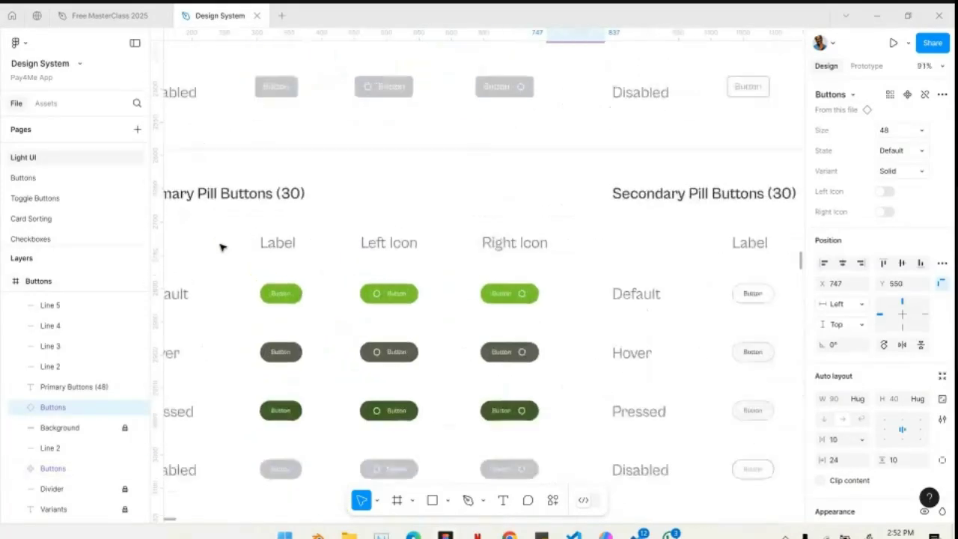
scroll(223, 248, "left", 2)
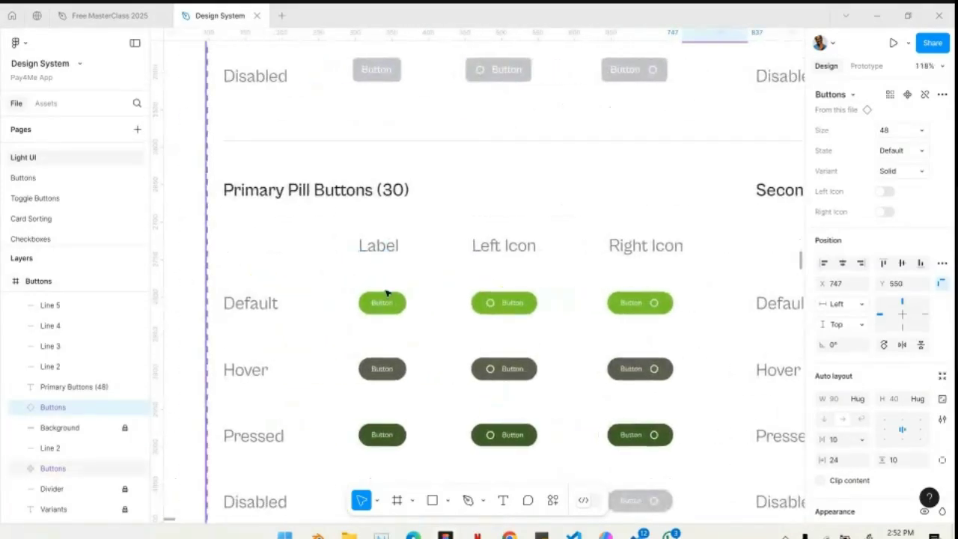
scroll(387, 297, "up", 1)
left_click(402, 343)
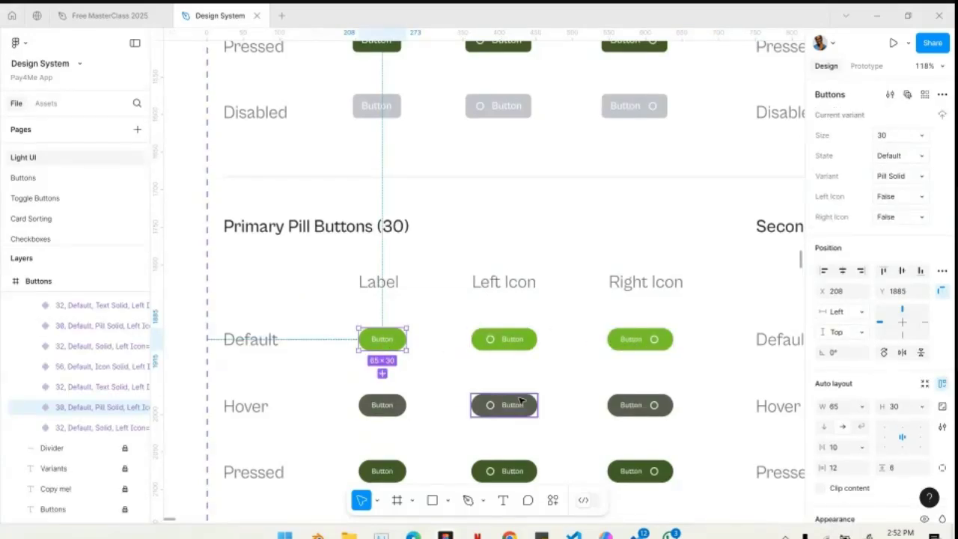
left_click(504, 341)
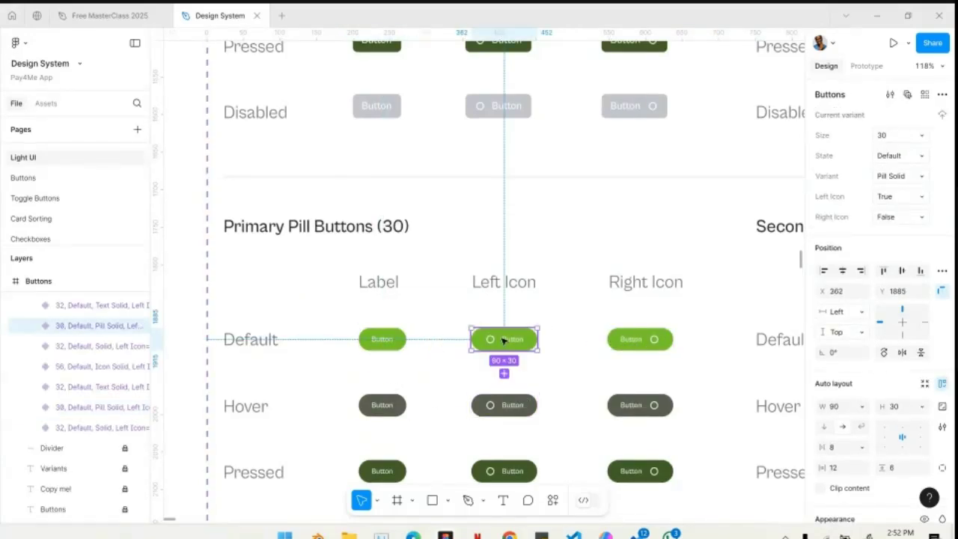
scroll(504, 341, "down", 6, "ctrl")
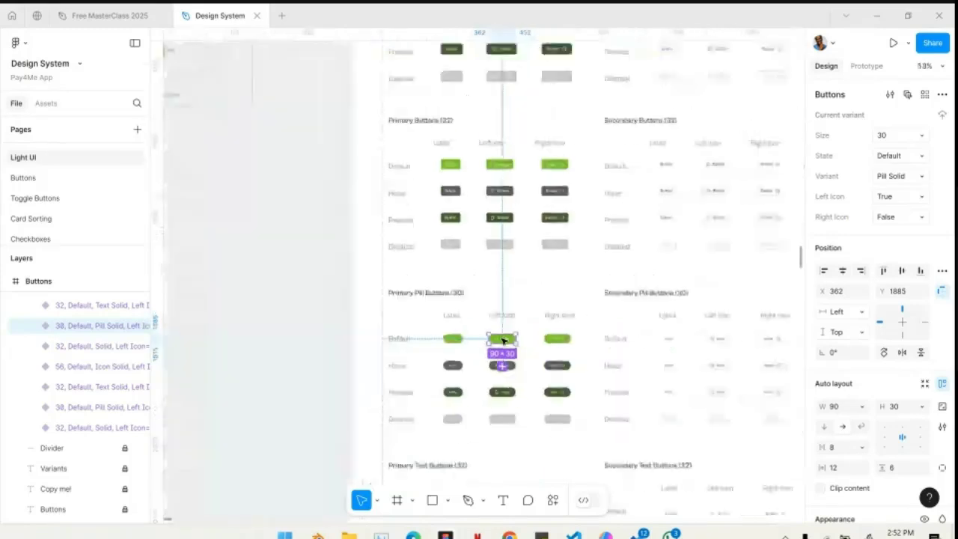
- Select the Default label button in Primary Buttons (48) to inspect its variant and auto layout properties
scroll(443, 235, "up", 5)
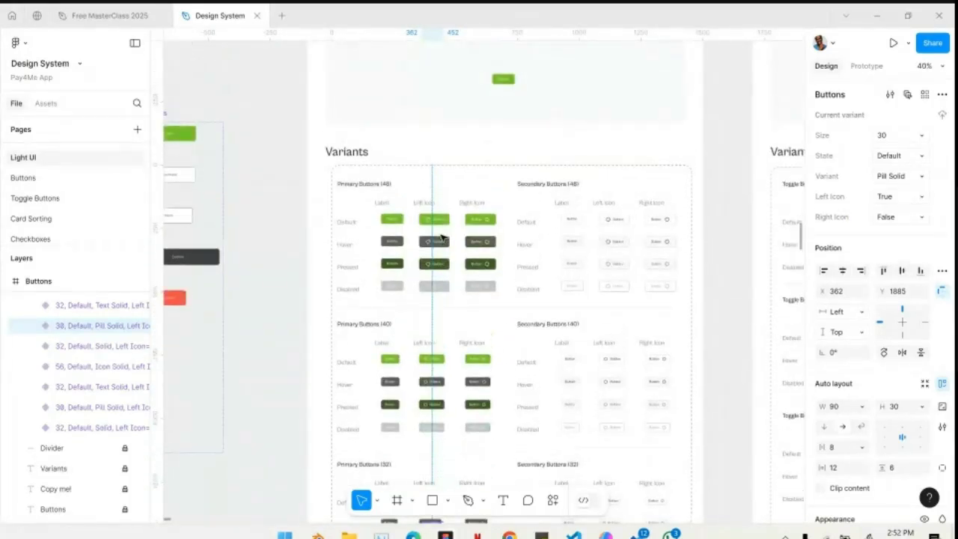
scroll(442, 238, "up", 5)
scroll(462, 426, "down", 2)
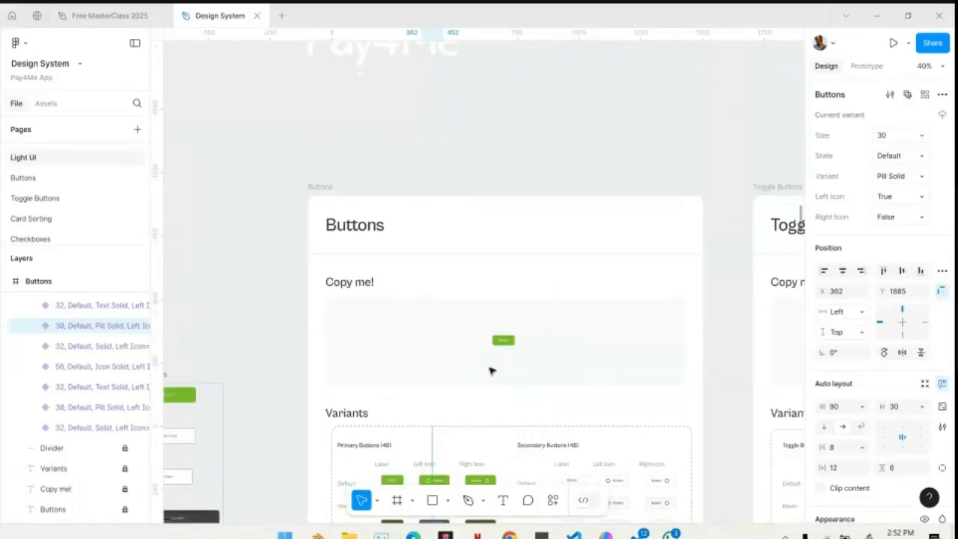
scroll(489, 370, "up", 2, "ctrl")
scroll(490, 370, "down", 4)
scroll(347, 362, "up", 5, "ctrl")
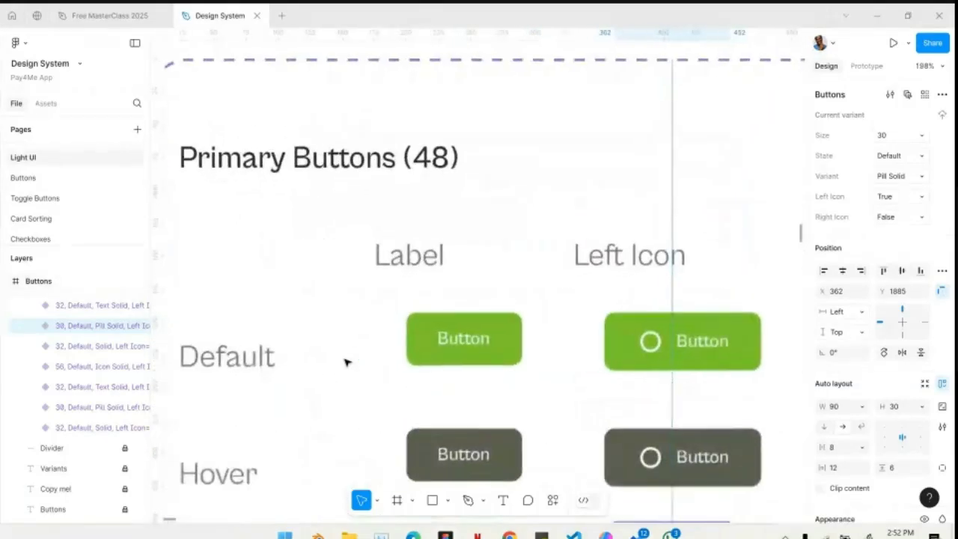
left_click(443, 338)
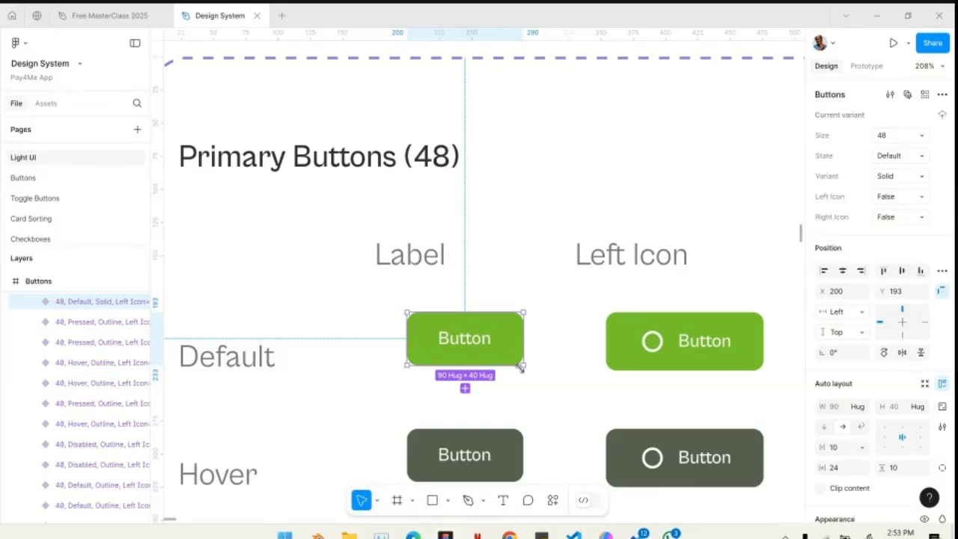
- Look closely at the Default label button in Secondary Buttons (48)
scroll(465, 362, "down", 5)
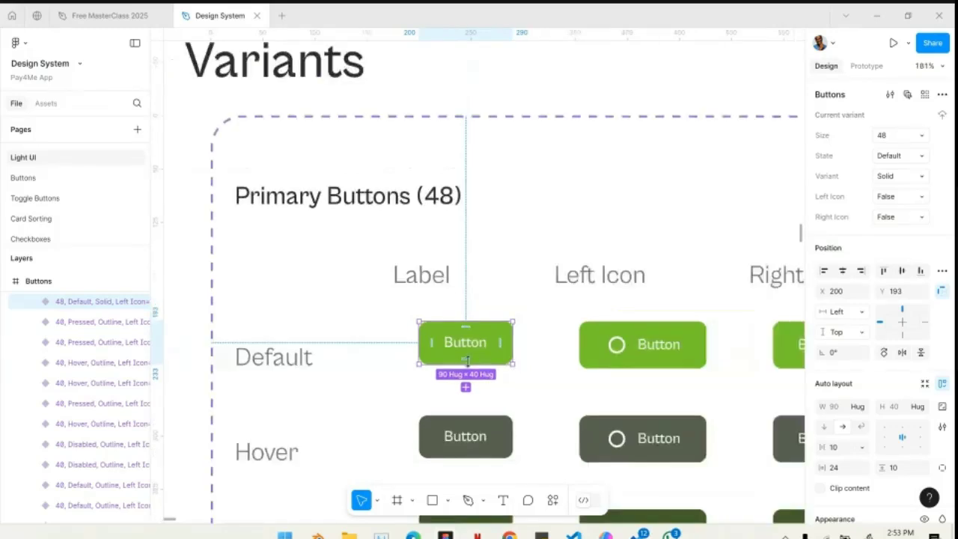
scroll(468, 363, "right", 5)
scroll(494, 356, "right", 3)
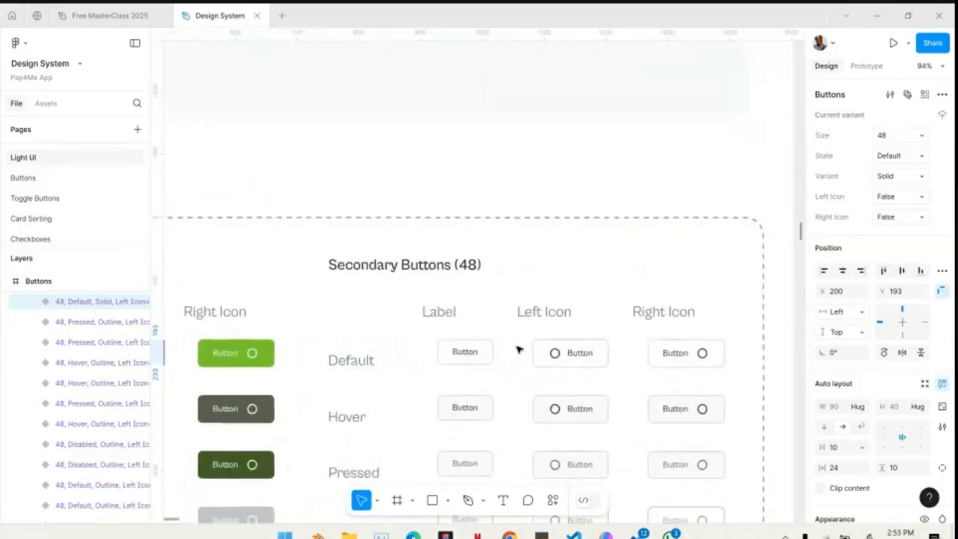
scroll(515, 347, "up", 8)
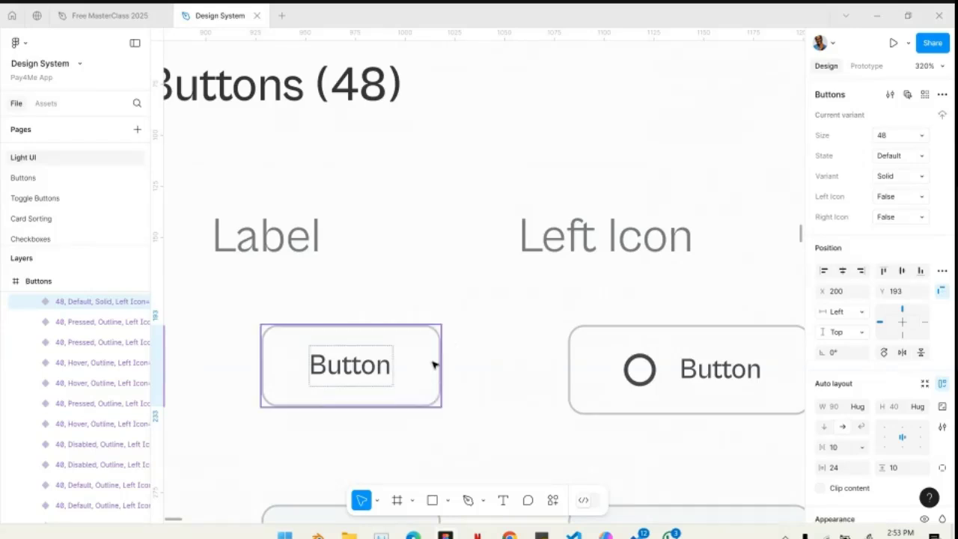
- Select the Default label button in Secondary Buttons (48) to inspect its variant properties against the primary one
scroll(529, 310, "down", 5)
scroll(530, 310, "up", 5)
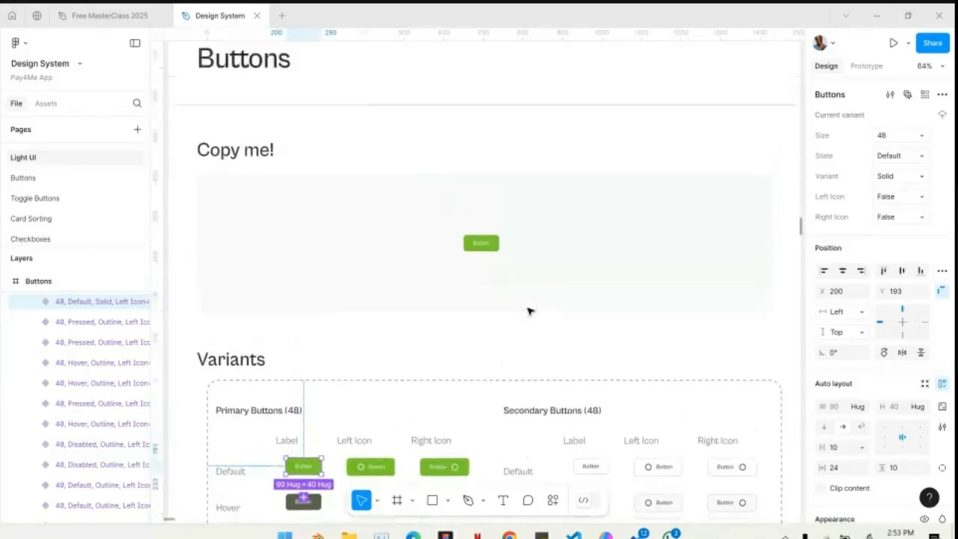
scroll(496, 285, "down", 5)
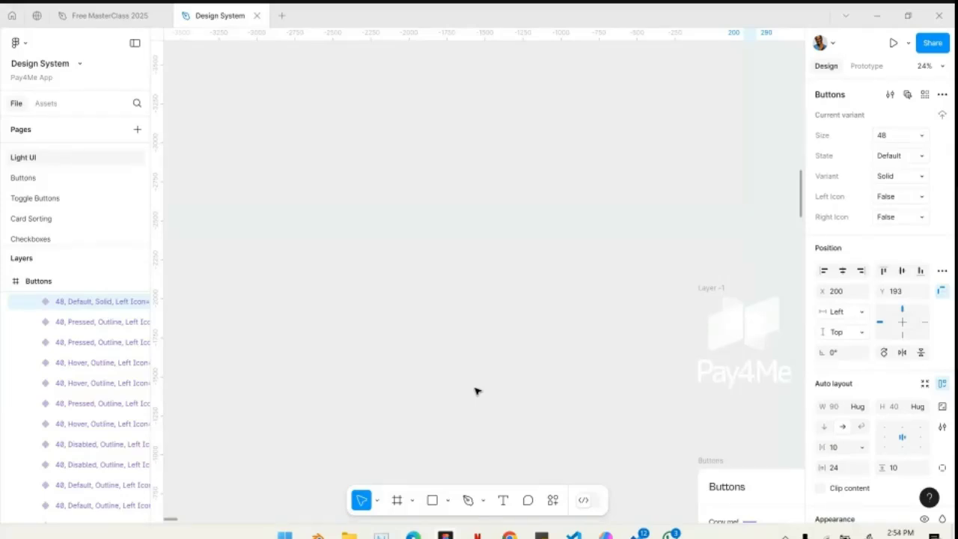
scroll(477, 391, "down", 5)
scroll(477, 391, "right", 5)
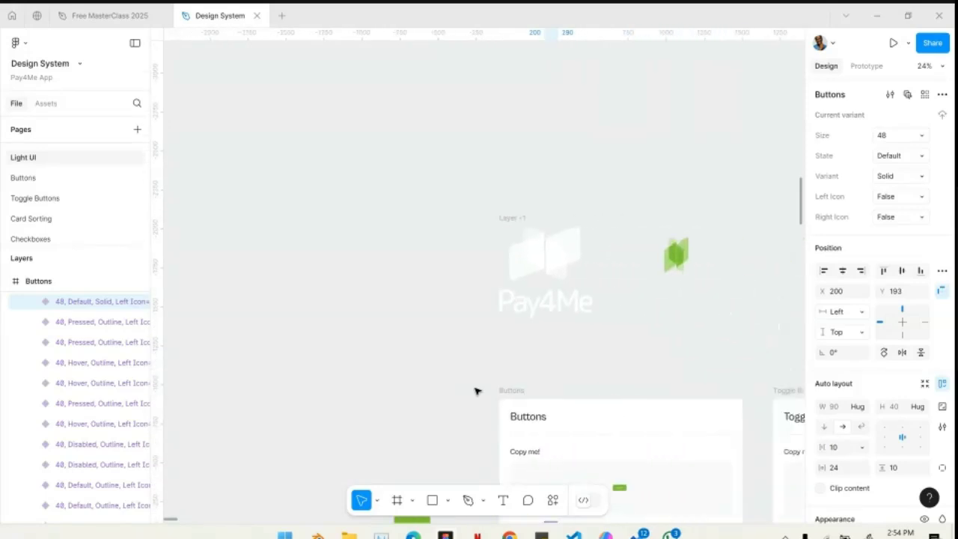
scroll(498, 424, "up", 10)
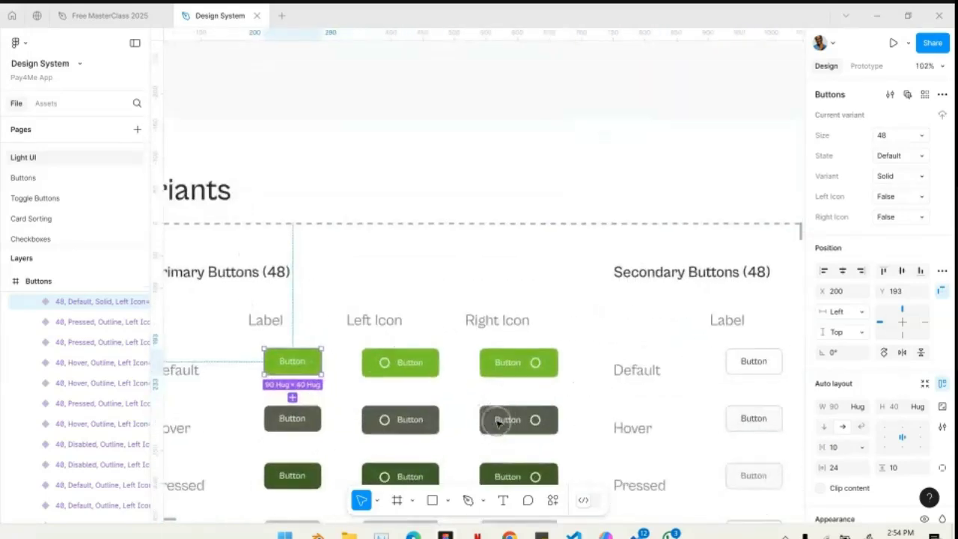
scroll(498, 424, "right", 3)
left_click(651, 362)
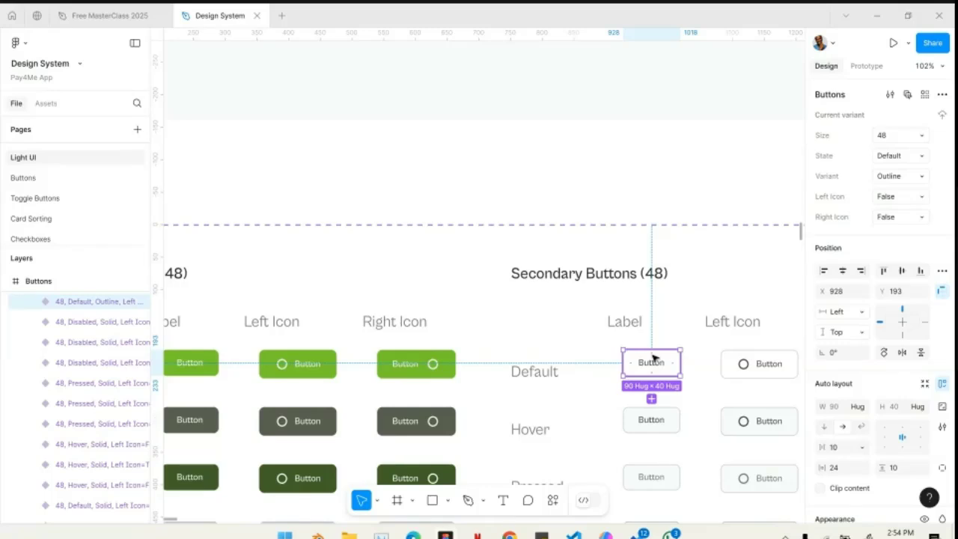
- Examine the Buttons frame's primary and secondary variant groups, from the size 48 buttons down to the filled-icon buttons
scroll(651, 363, "down", 5)
scroll(652, 359, "right", 3)
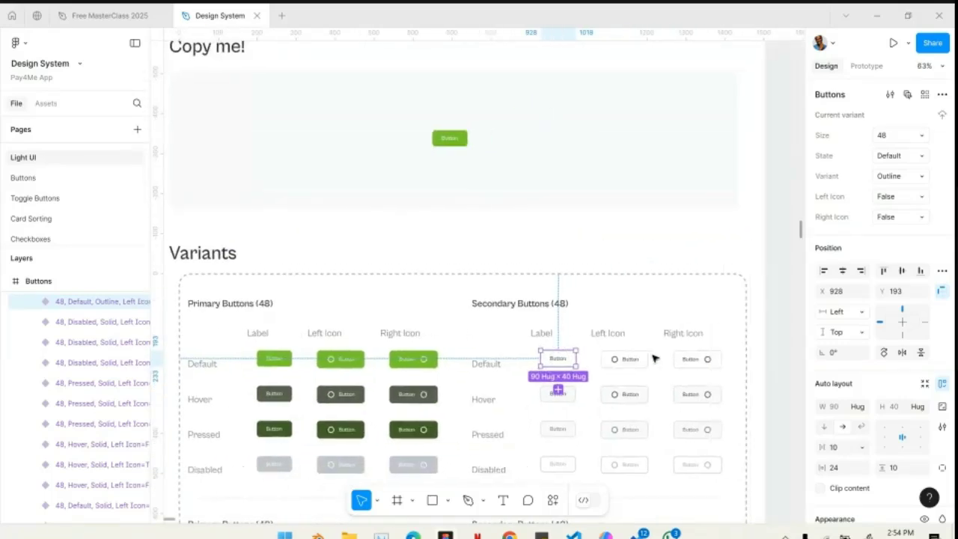
scroll(603, 360, "down", 3)
scroll(599, 374, "down", 3)
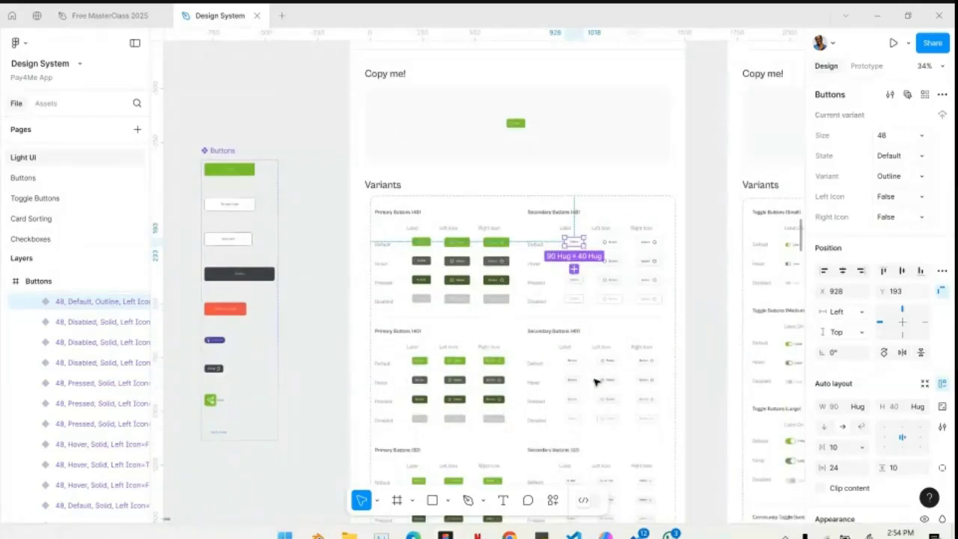
scroll(596, 382, "left", 2)
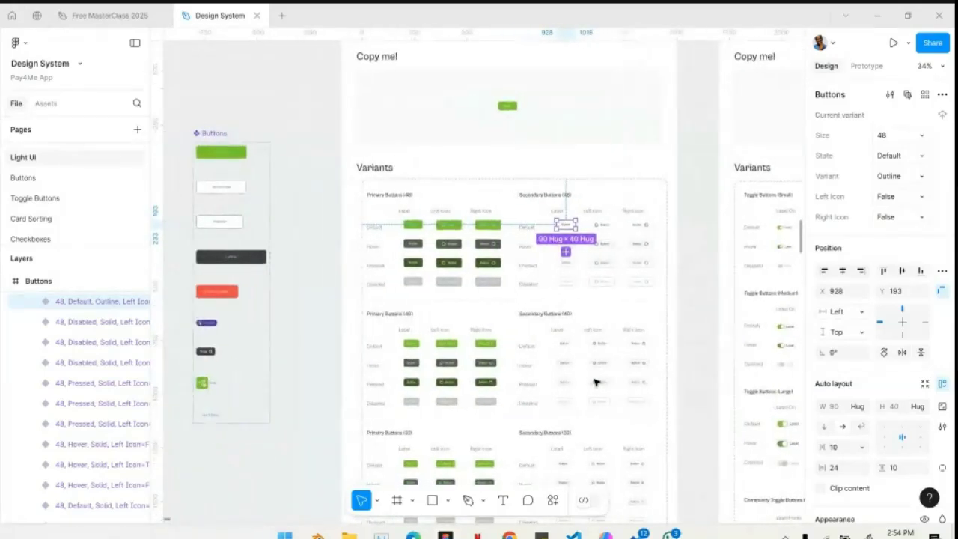
scroll(595, 383, "down", 5)
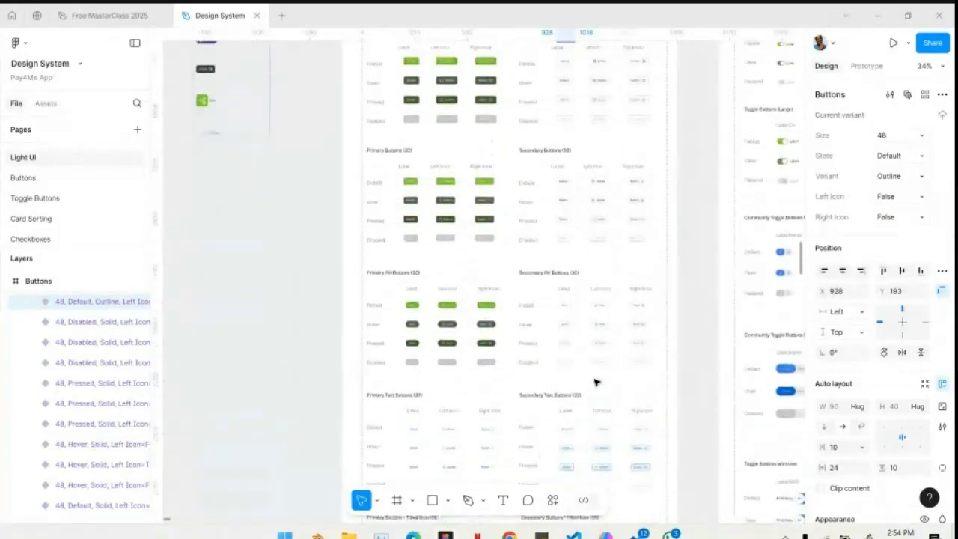
scroll(595, 383, "down", 3)
scroll(595, 382, "up", 2)
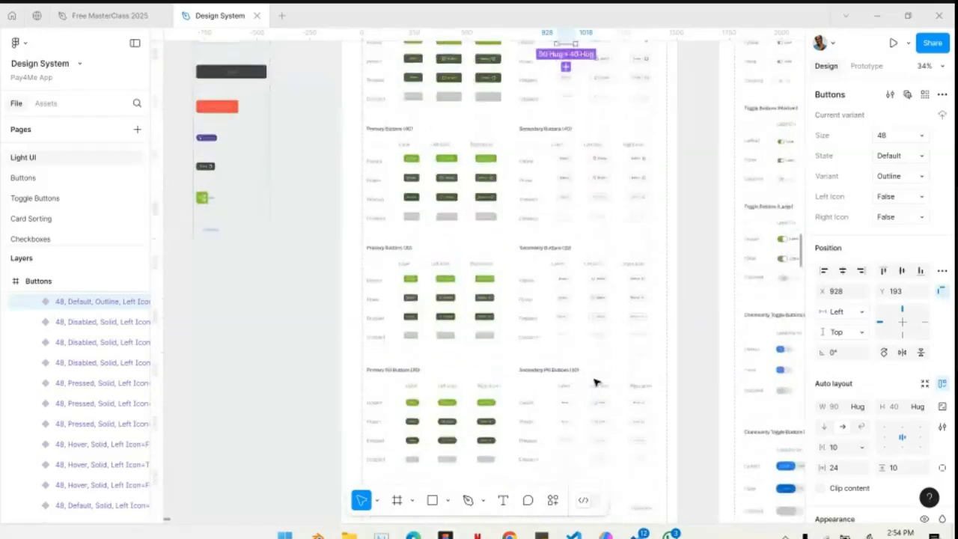
scroll(595, 383, "down", 3)
scroll(596, 383, "down", 2)
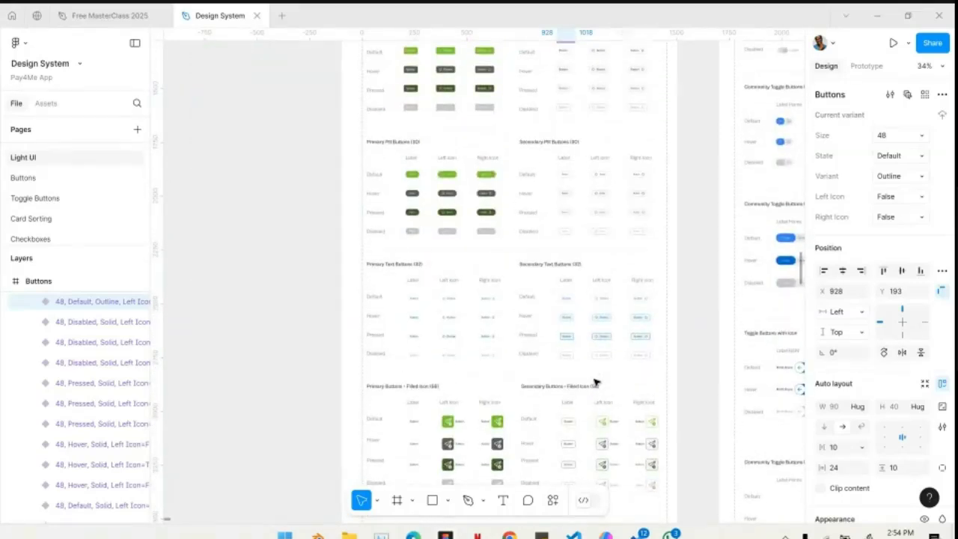
scroll(596, 383, "up", 4)
scroll(596, 382, "down", 12)
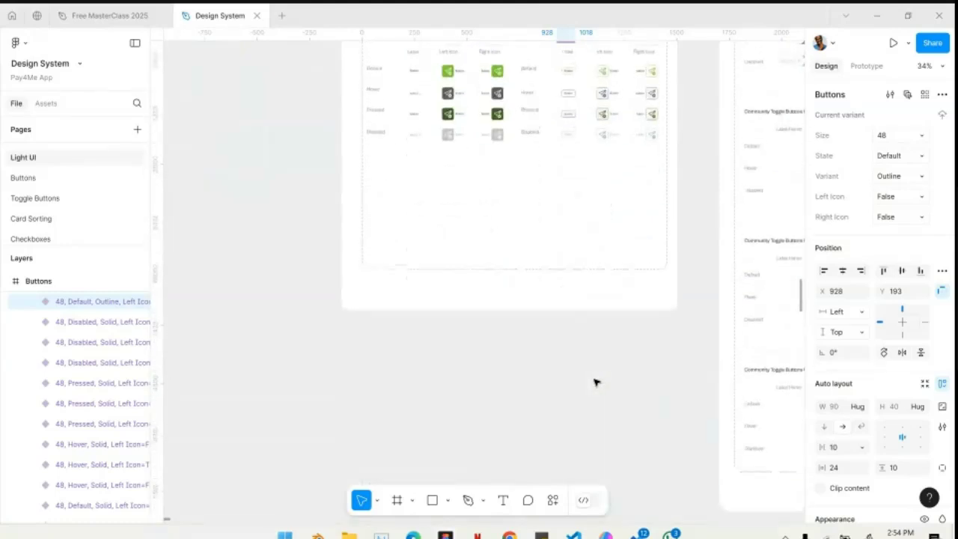
scroll(596, 383, "up", 15)
scroll(571, 300, "up", 5)
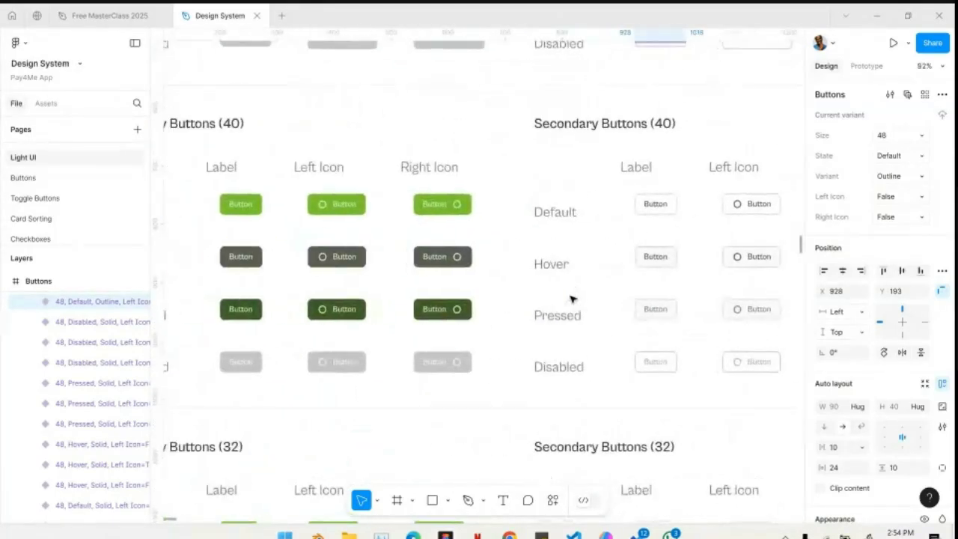
scroll(542, 246, "down", 5)
scroll(683, 250, "up", 3)
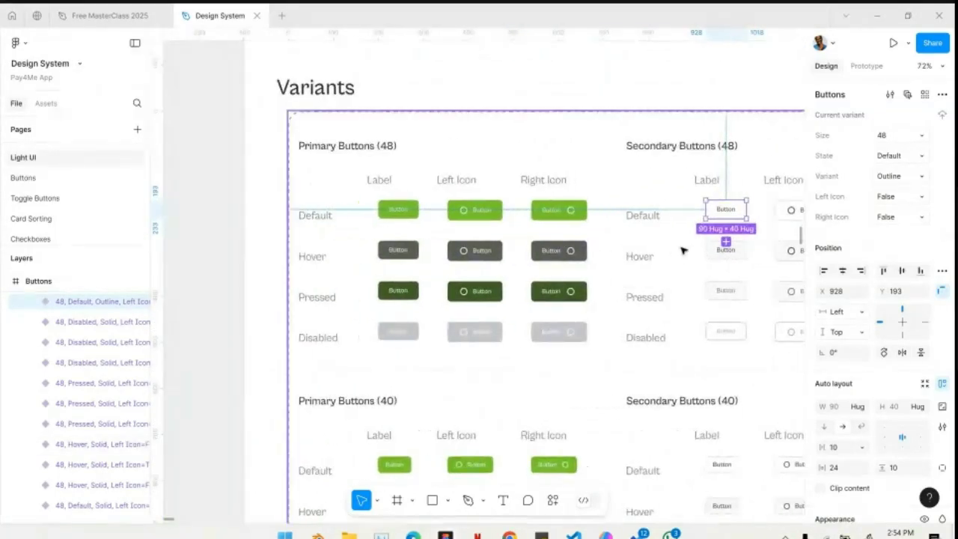
scroll(682, 250, "up", 3)
scroll(565, 336, "up", 3)
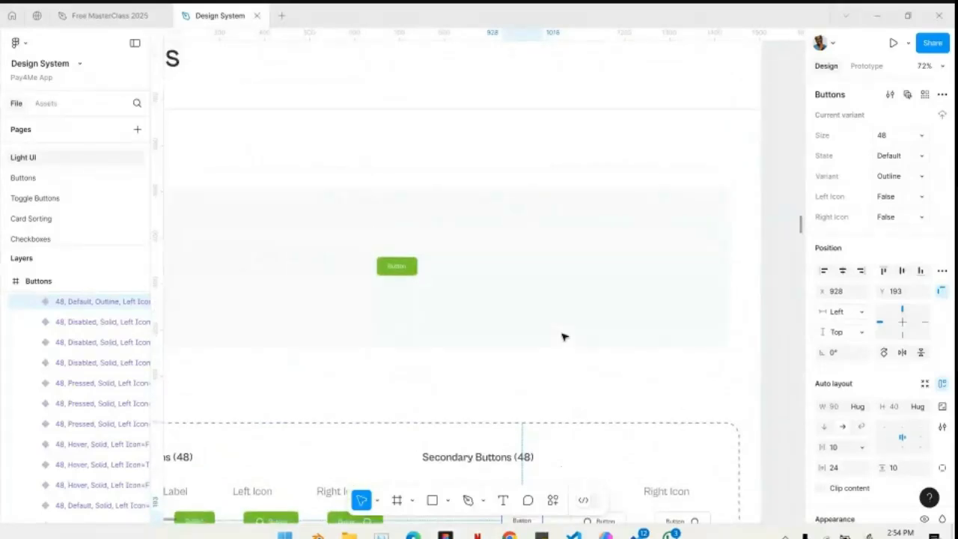
- Deselect the secondary button and survey the Buttons, Toggle Buttons and Checkbox frames on the Light UI page
scroll(423, 357, "up", 5)
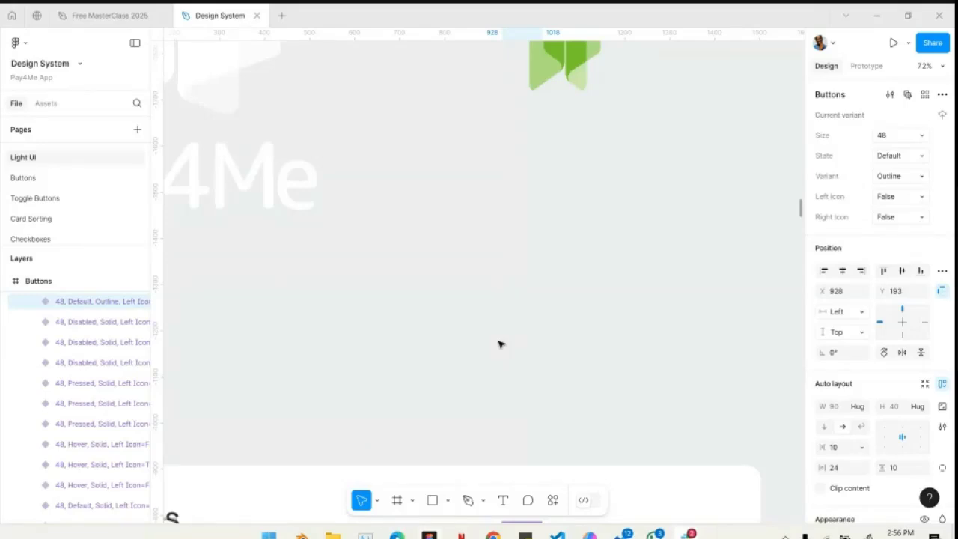
key("Escape")
scroll(500, 344, "down", 2)
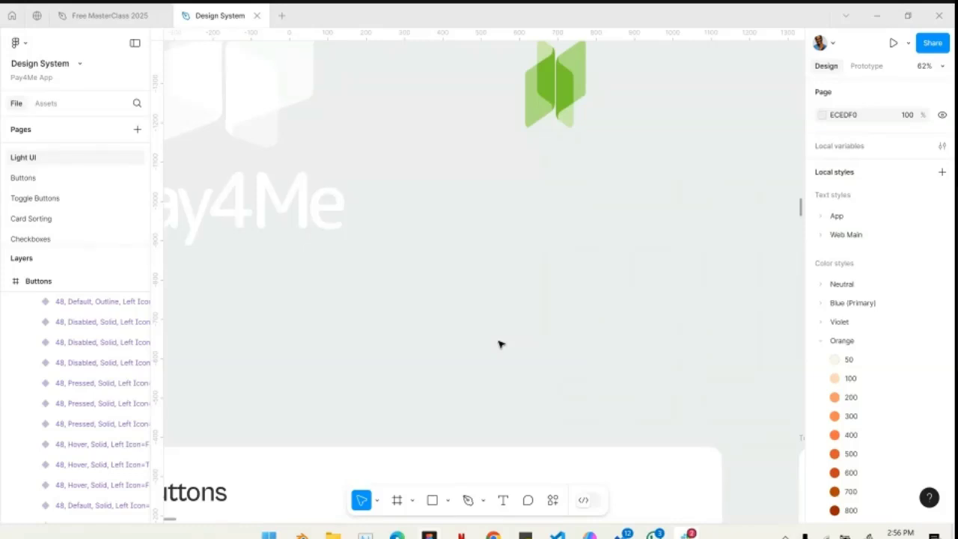
scroll(500, 344, "down", 8)
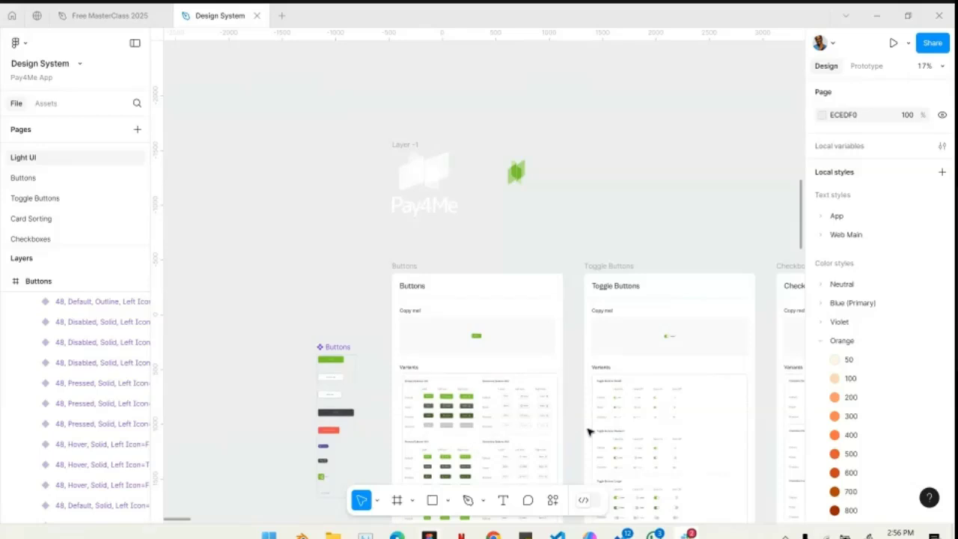
scroll(589, 432, "right", 5)
scroll(589, 432, "left", 6)
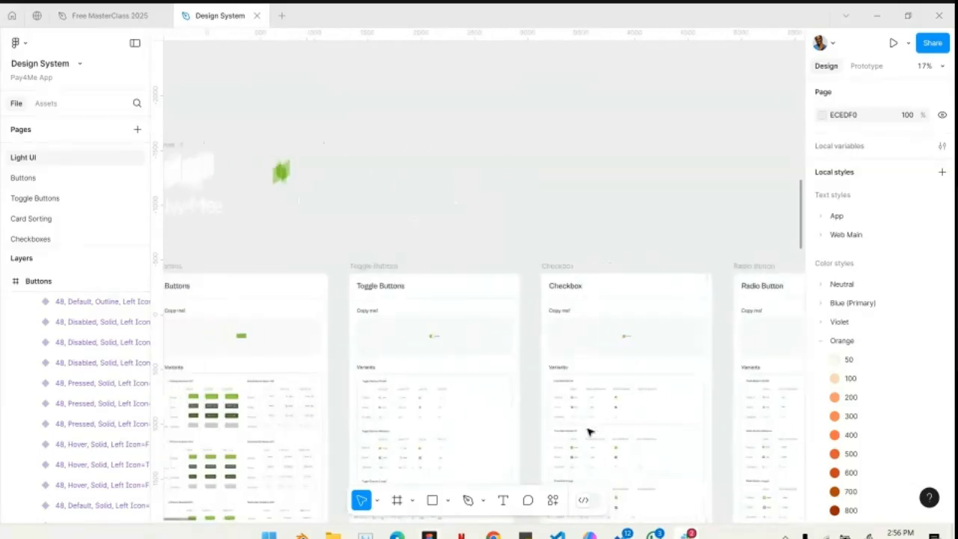
scroll(589, 432, "down", 5)
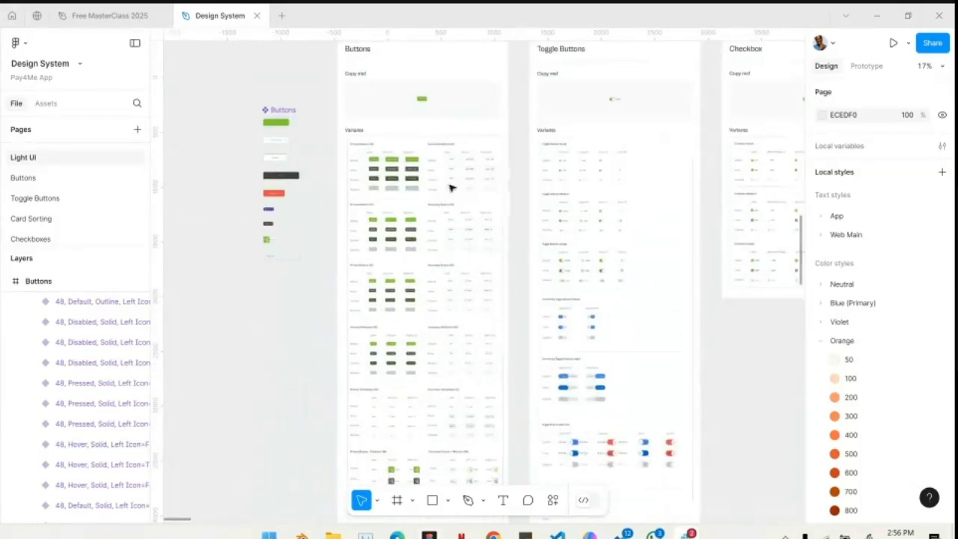
scroll(450, 188, "up", 5)
scroll(302, 250, "up", 3)
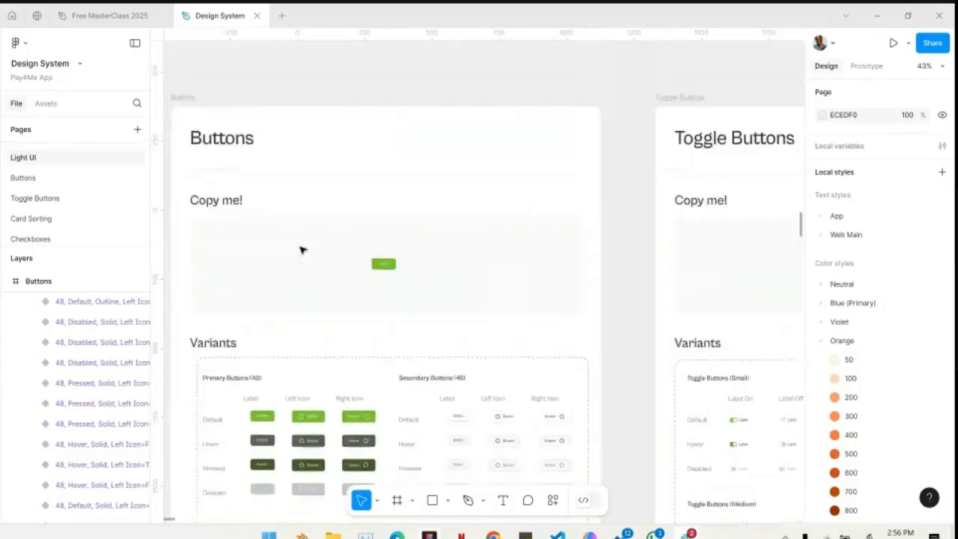
- Examine the Toggle Buttons frame's variant groups, including the small, medium, community and icon toggles
scroll(302, 250, "right", 1)
scroll(302, 250, "right", 4)
scroll(415, 412, "up", 2)
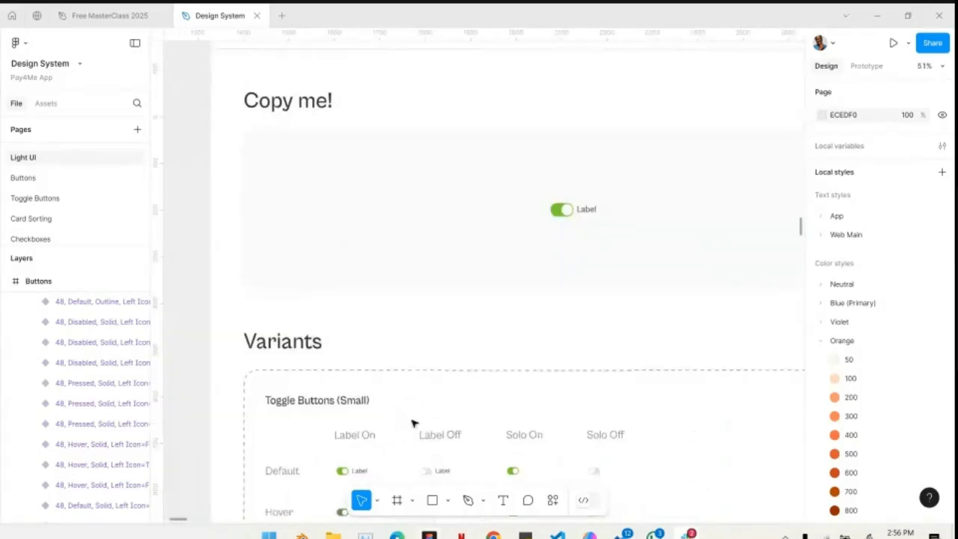
scroll(452, 214, "up", 3)
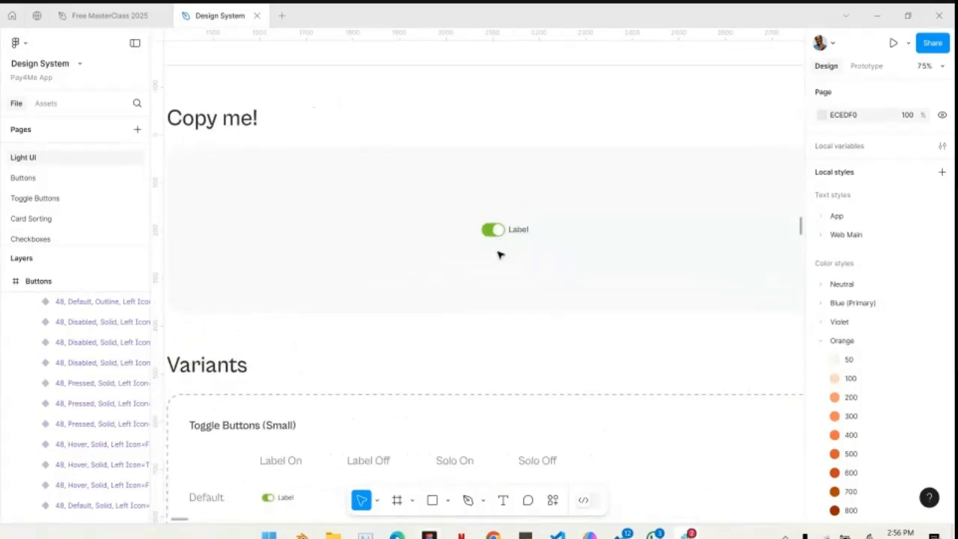
scroll(498, 254, "down", 3)
scroll(499, 255, "left", 1)
scroll(438, 293, "up", 3)
scroll(438, 293, "down", 10)
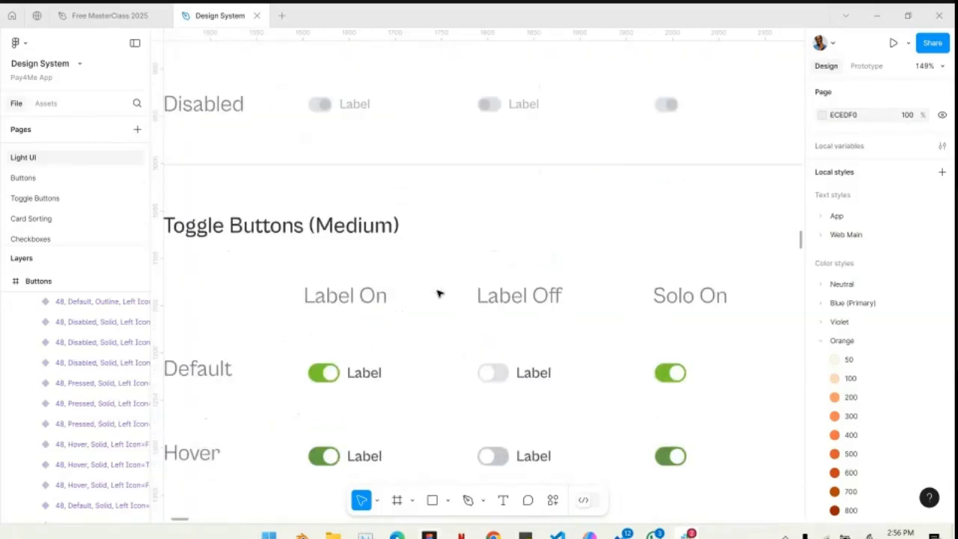
scroll(438, 293, "down", 10)
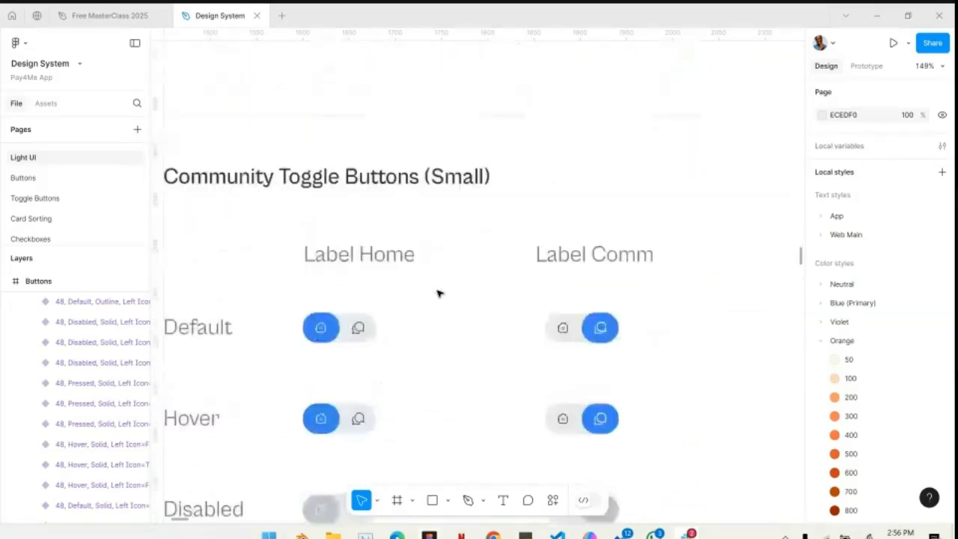
scroll(439, 293, "down", 10)
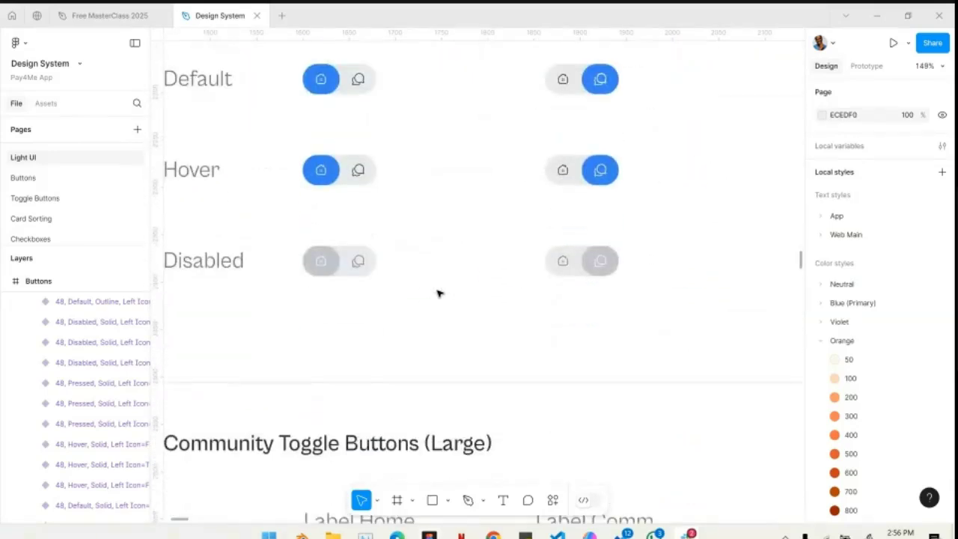
scroll(438, 293, "down", 10)
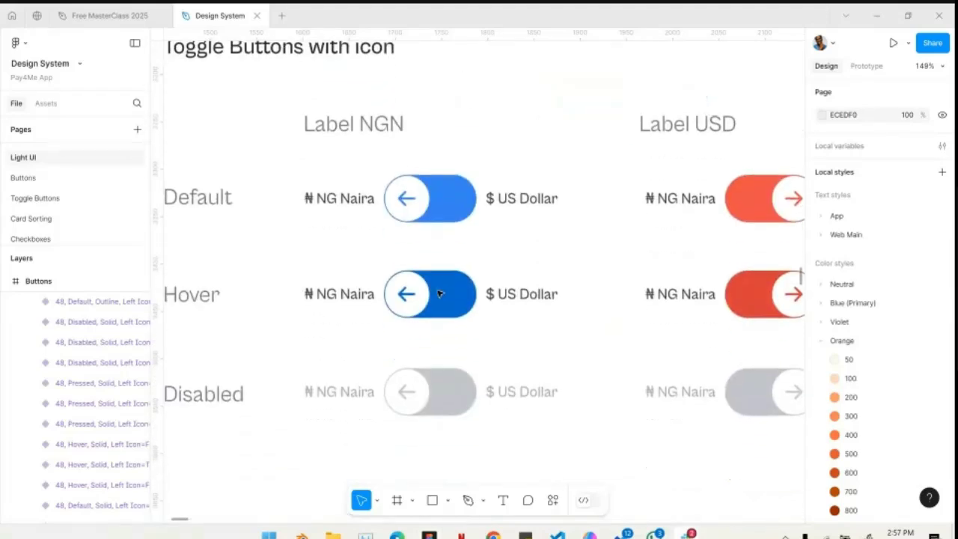
scroll(438, 294, "down", 5)
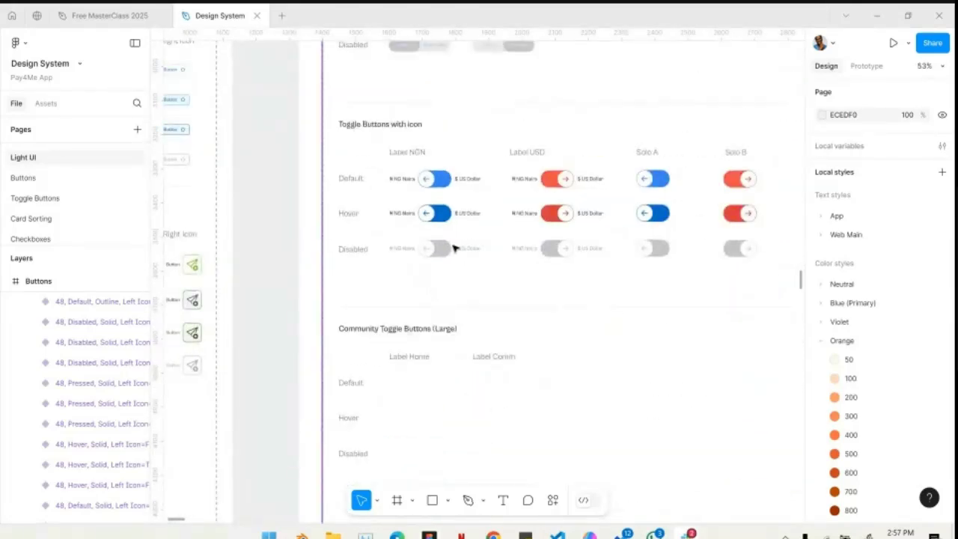
scroll(453, 248, "up", 15)
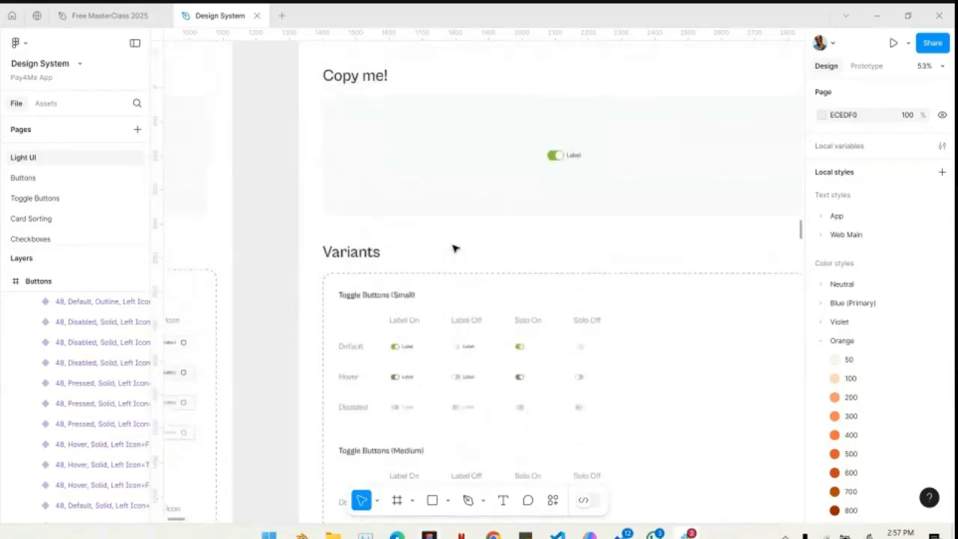
- Place the sample toggle from the Toggle Buttons frame's Copy me! area on the empty canvas above the frames
left_click(563, 228)
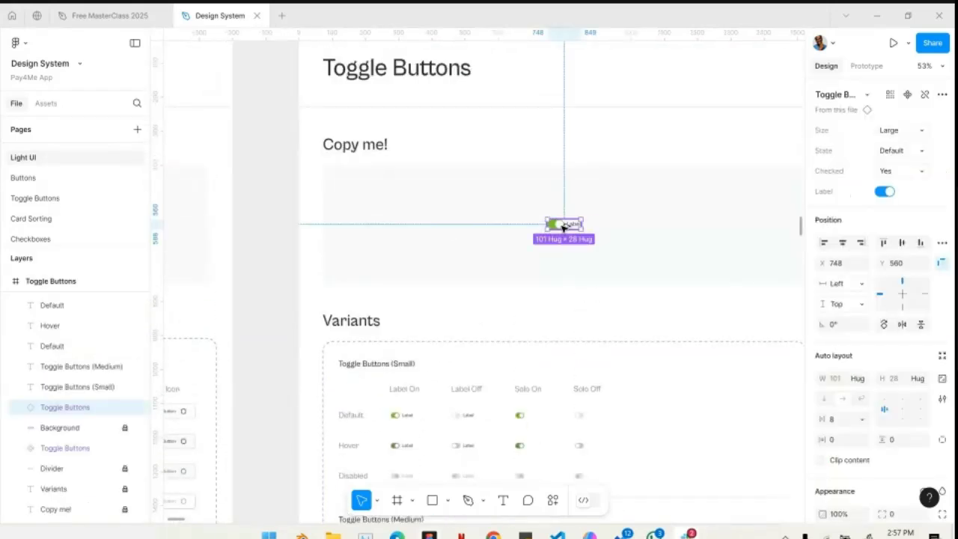
left_click_drag(591, 6, 558, 88)
scroll(558, 88, "up", 5)
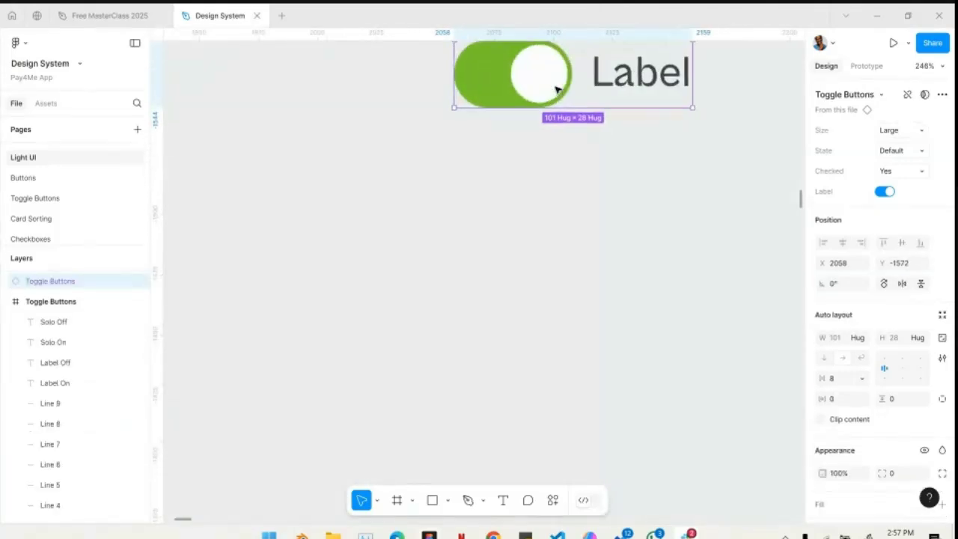
scroll(557, 90, "up", 4)
scroll(580, 212, "up", 2)
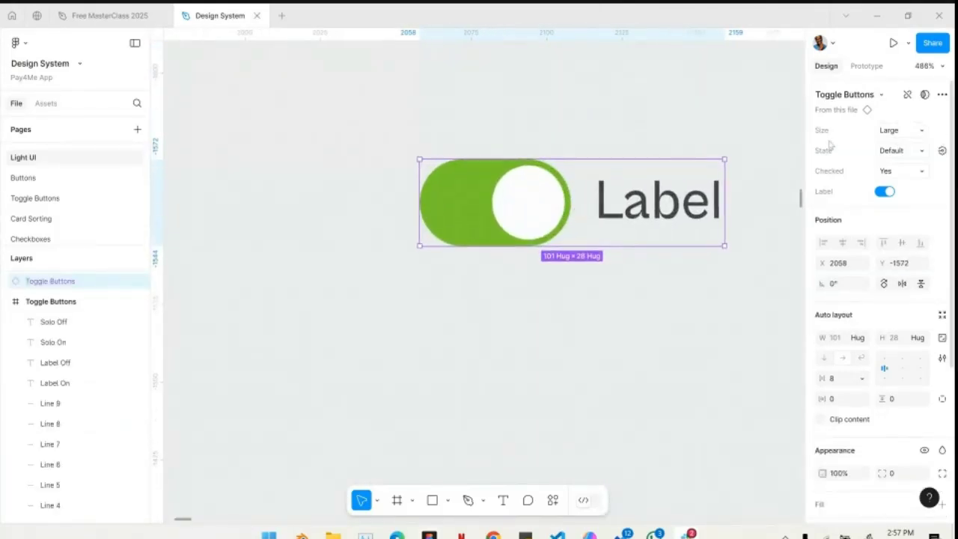
- Set the toggle instance's Size to Medium and its Checked property to No
left_click(899, 132)
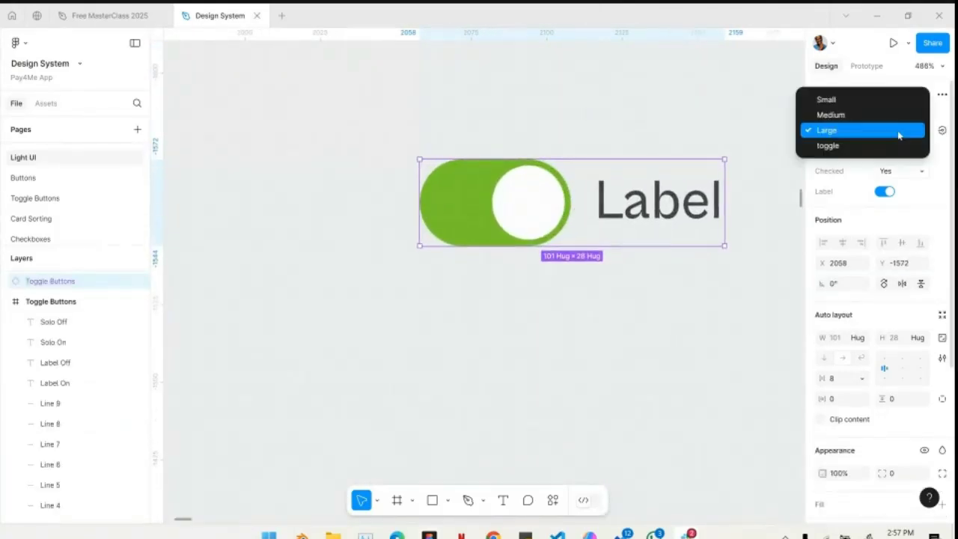
left_click(853, 116)
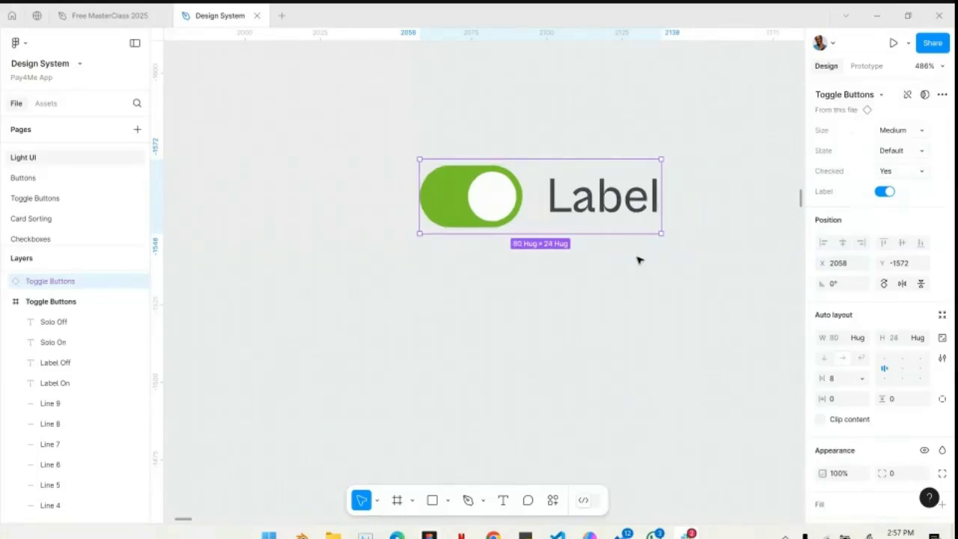
left_click(899, 172)
left_click(894, 182)
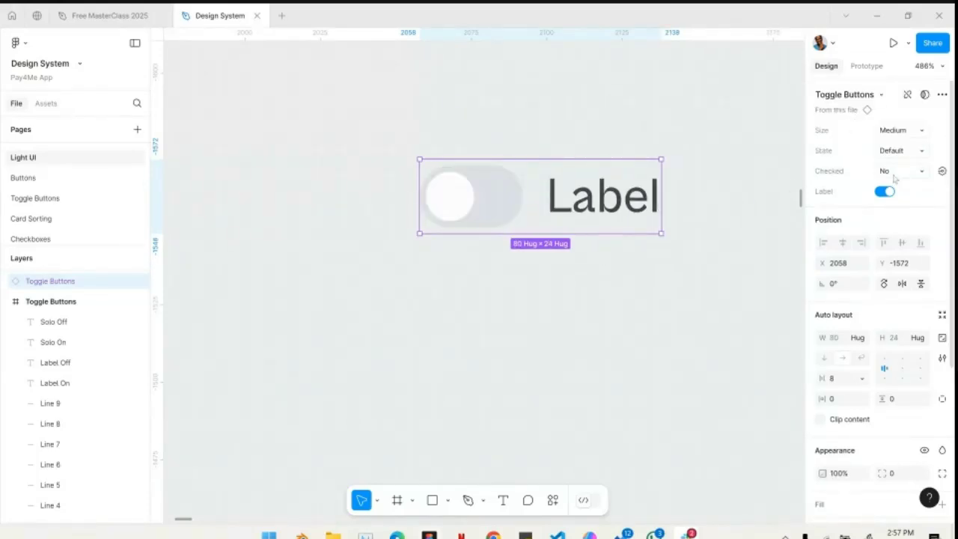
- Set the toggle instance's Checked property to Community
left_click(895, 175)
left_click(840, 201)
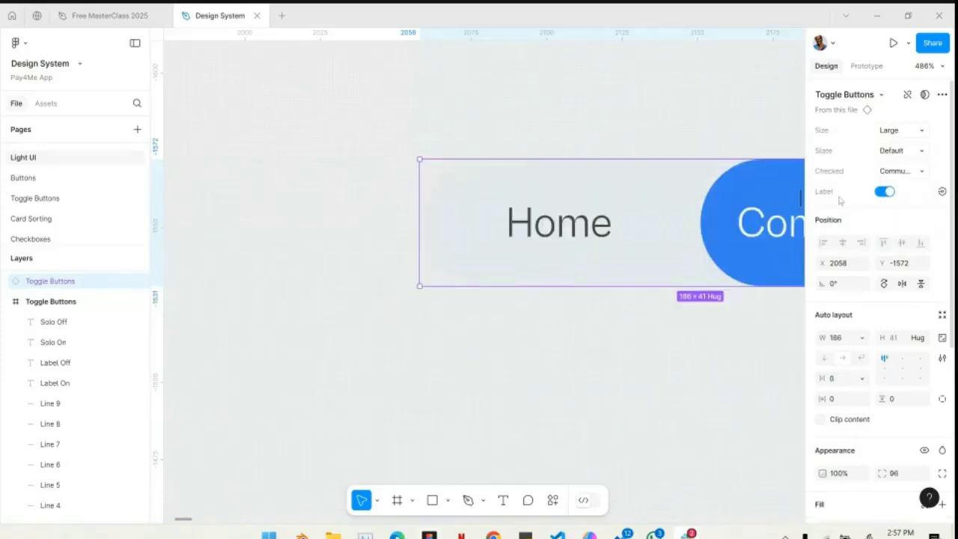
scroll(659, 280, "down", 3)
scroll(658, 281, "right", 5)
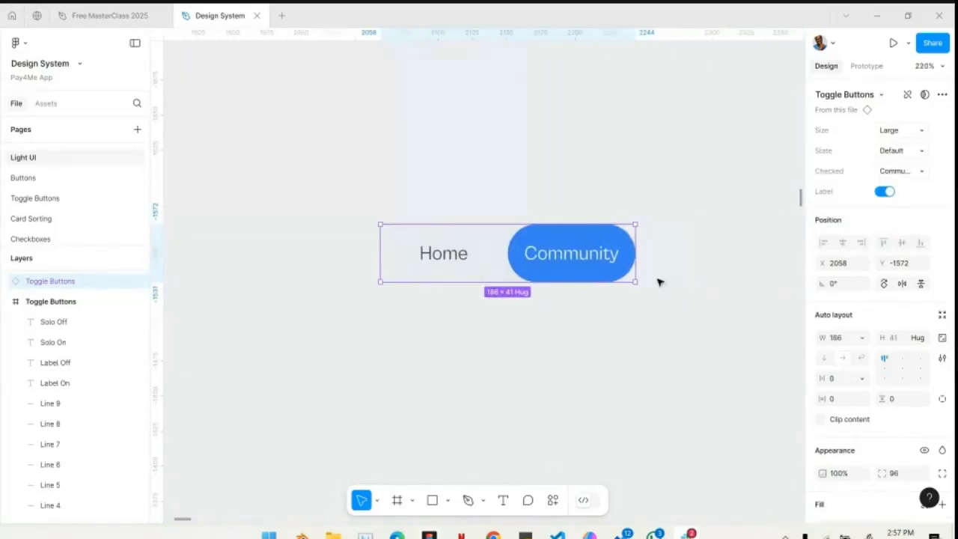
- Turn the Community toggle's Label property off and on again to compare the icon and text variants
left_click(888, 193)
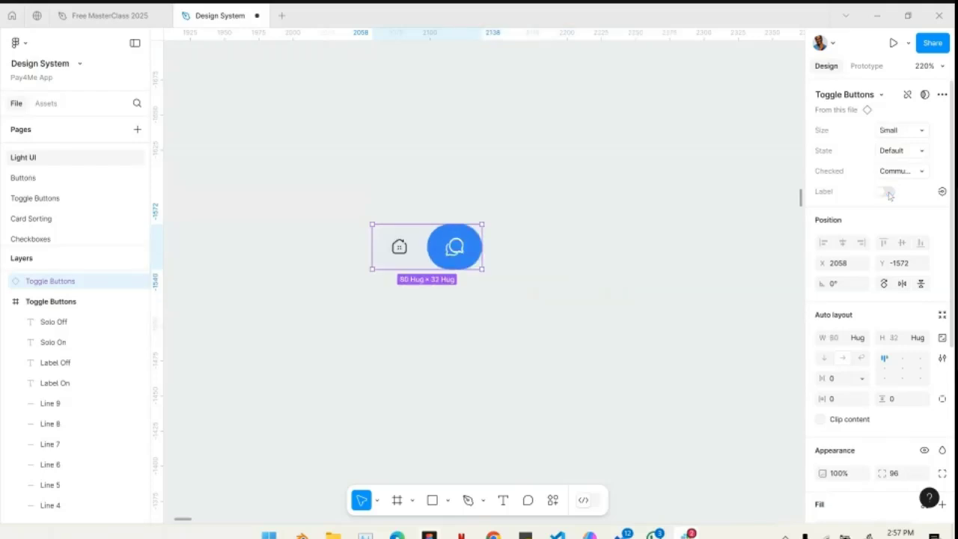
left_click(888, 194)
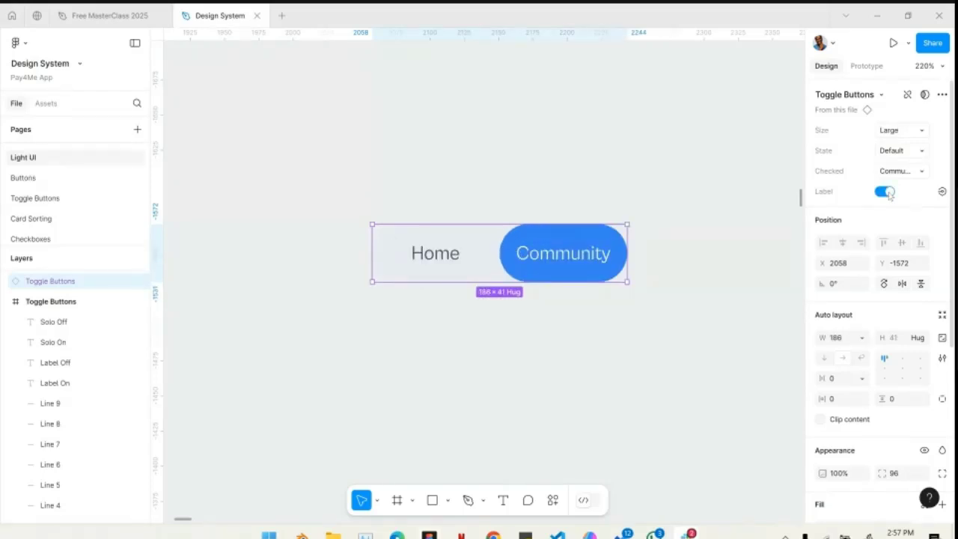
scroll(706, 261, "down", 10, "ctrl")
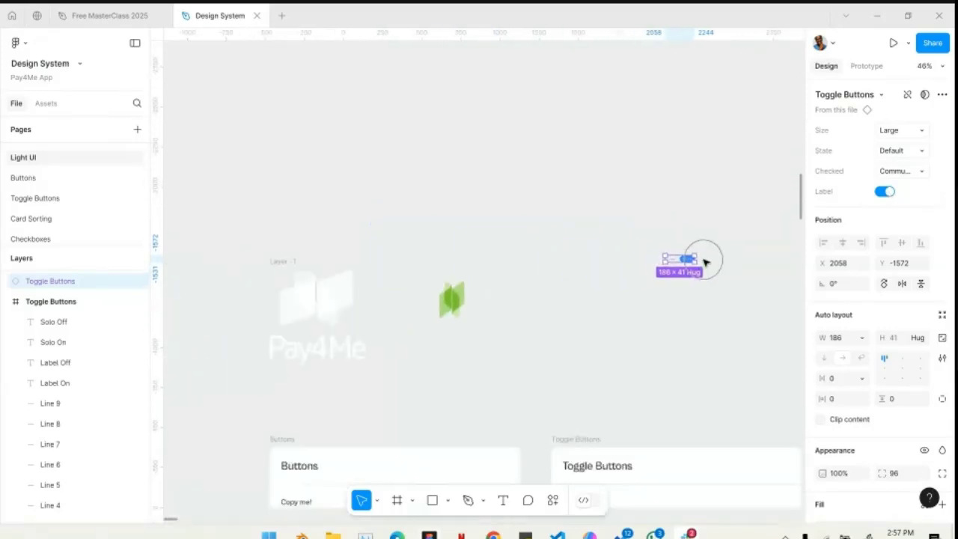
- Switch the toggle instance's Checked property to Right and finally to Left
scroll(704, 262, "down", 3)
scroll(684, 267, "right", 5)
scroll(578, 145, "up", 3)
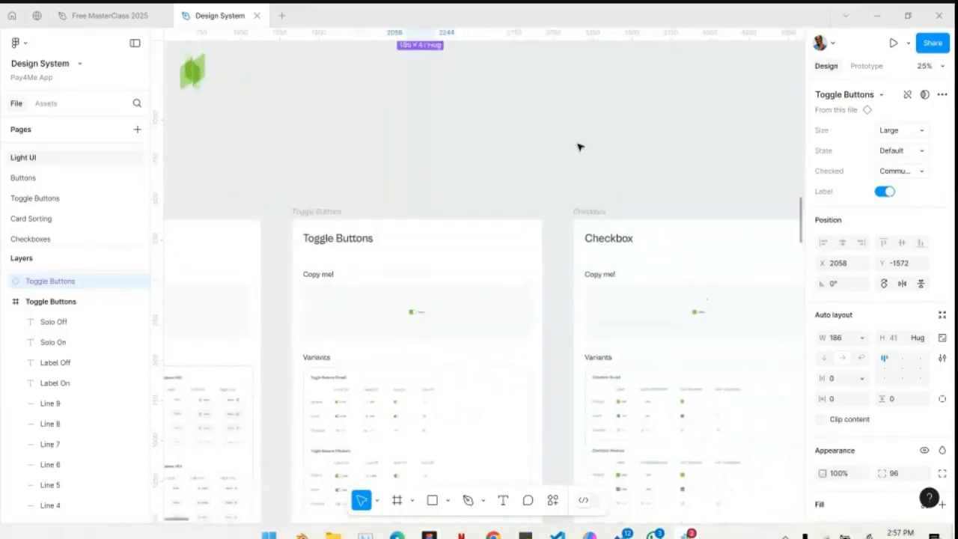
key("shift+2")
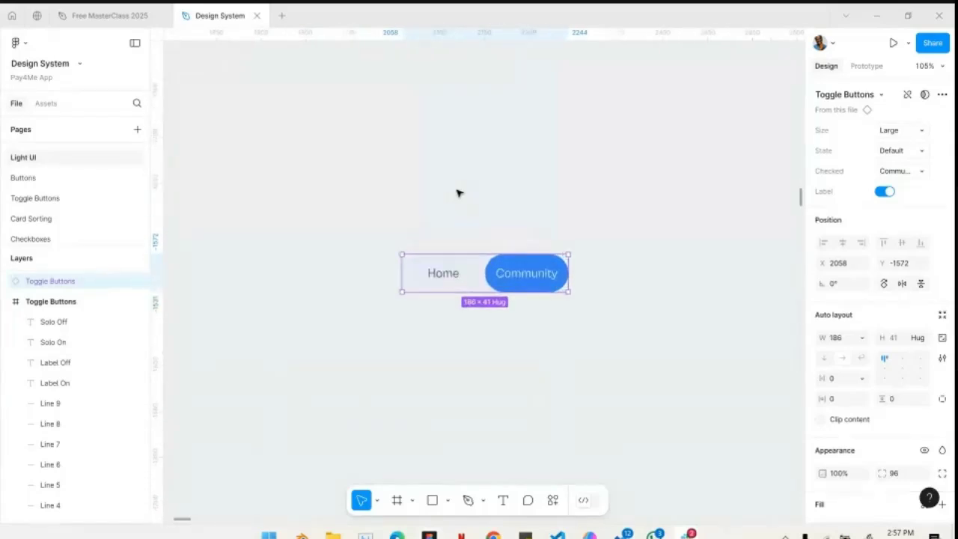
left_click(908, 170)
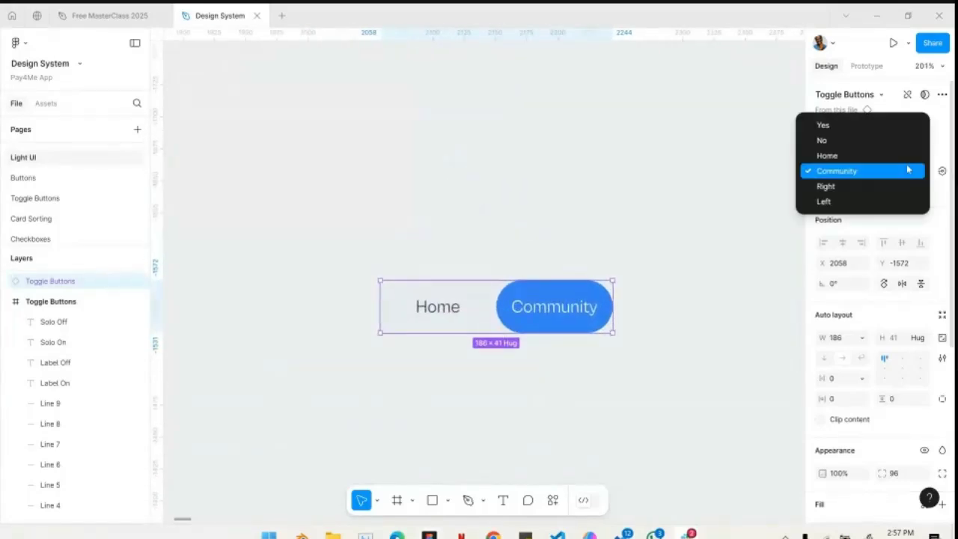
left_click(838, 186)
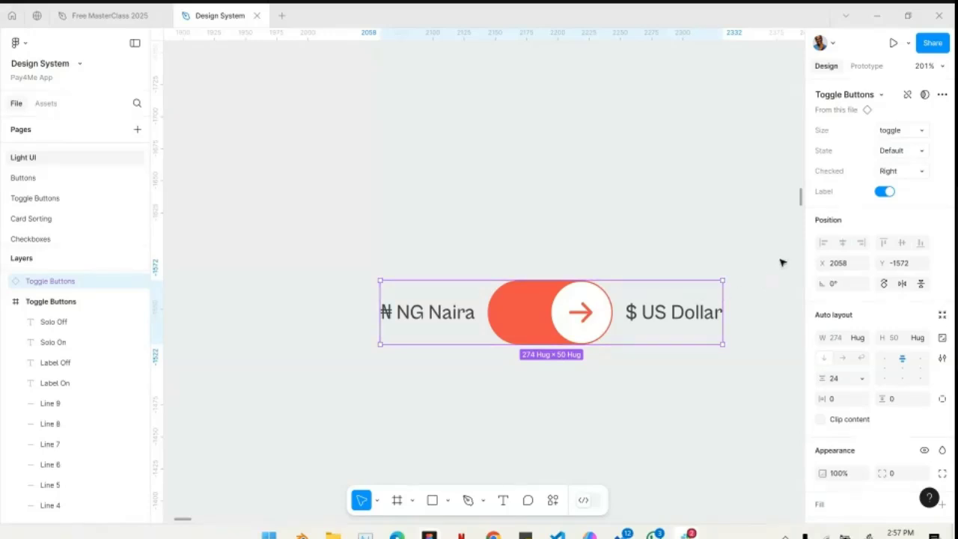
left_click(898, 171)
left_click(862, 188)
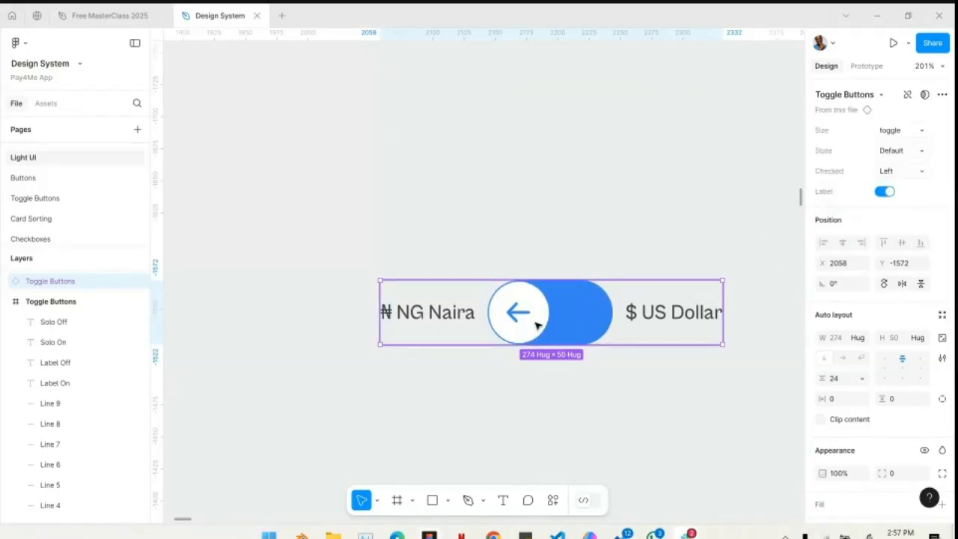
- Inspect the NG Naira and US Dollar text labels inside the toggle instance and reselect the whole instance
double_click(435, 312)
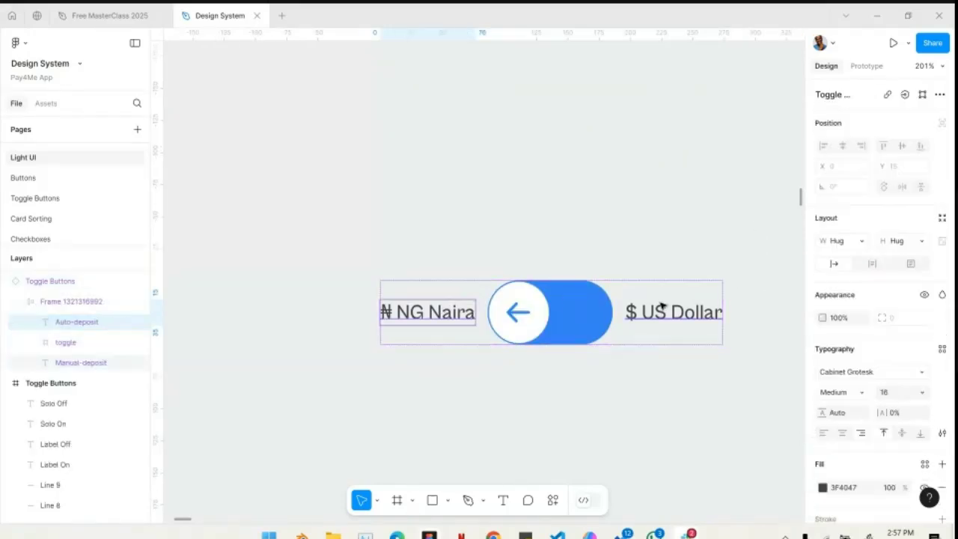
left_click(672, 308, "shift")
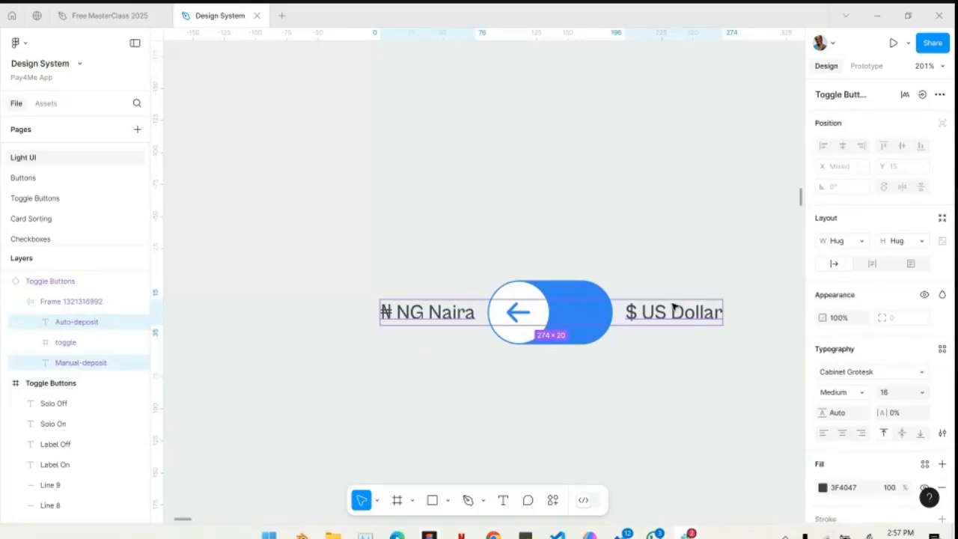
left_click(667, 282)
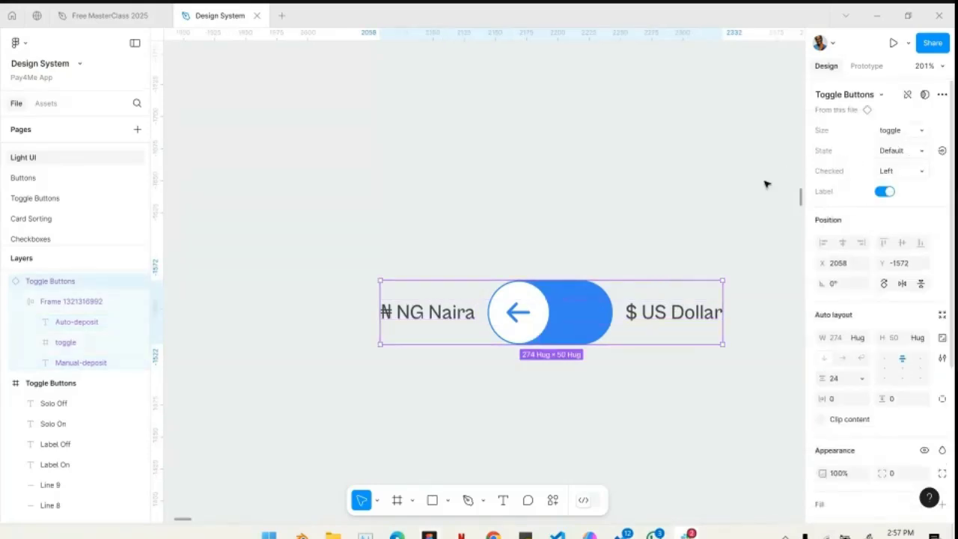
left_click(722, 247)
left_click(687, 285)
- Switch the toggle instance's State property to Hover and finally to Disabled
left_click(898, 150)
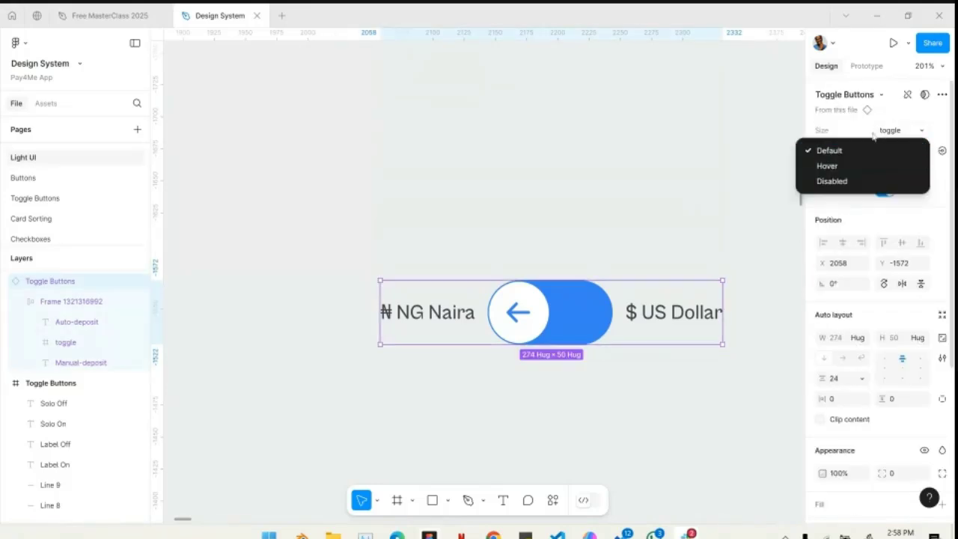
left_click(844, 166)
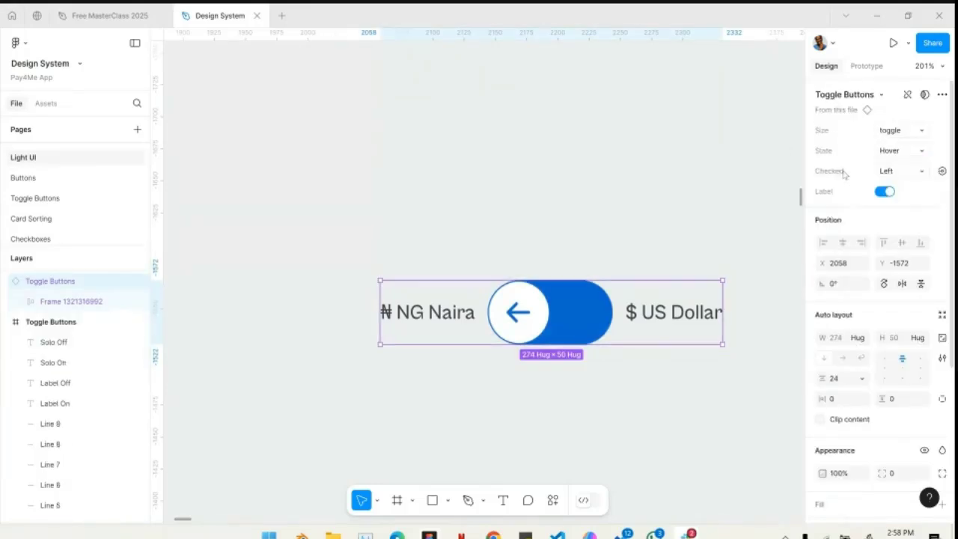
left_click(901, 150)
left_click(862, 166)
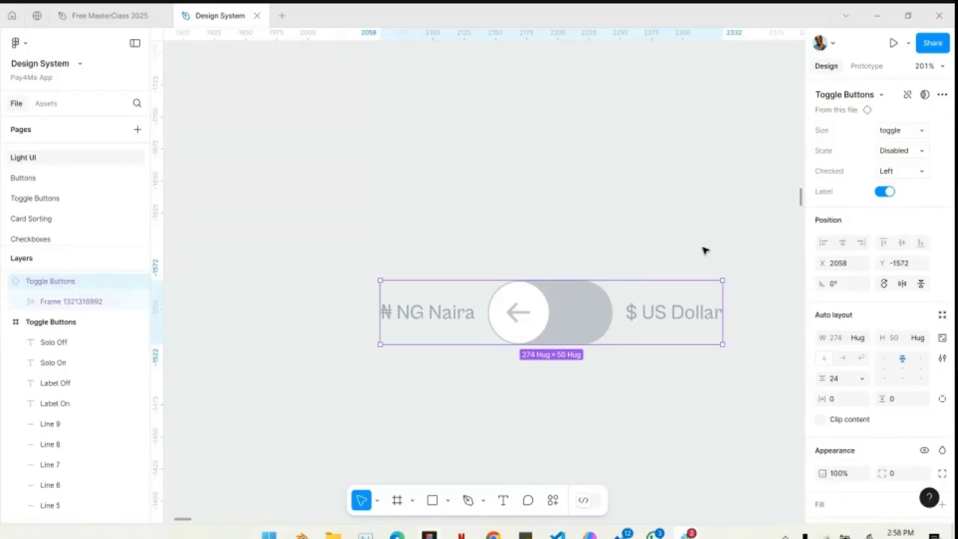
- Examine the Checkbox frame's sample and its small, medium and large variants
scroll(704, 251, "down", 10)
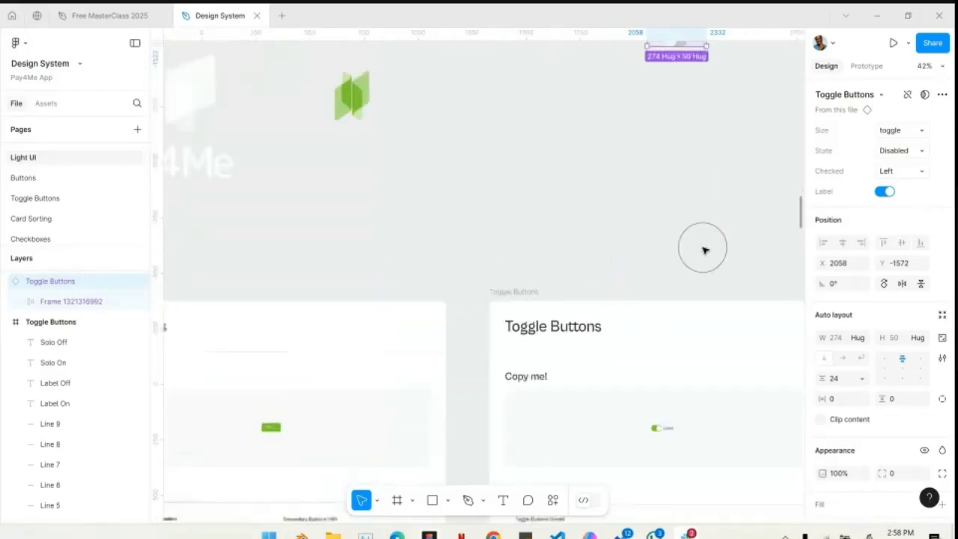
scroll(632, 250, "up", 5)
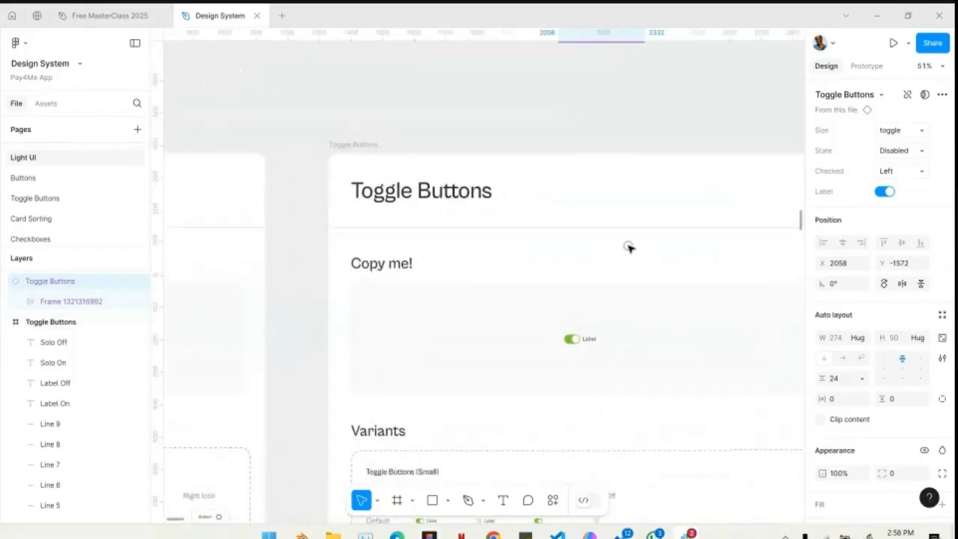
scroll(632, 250, "right", 10)
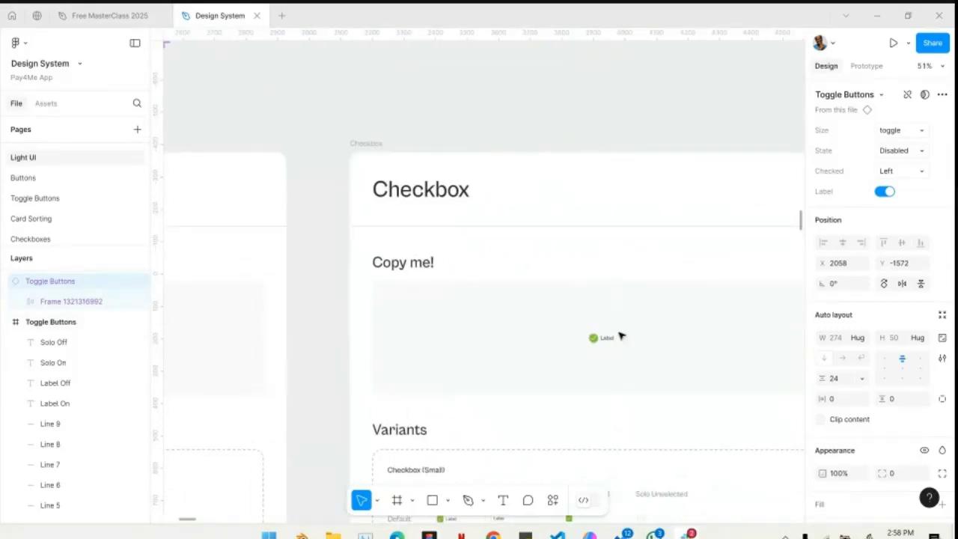
scroll(617, 350, "up", 6)
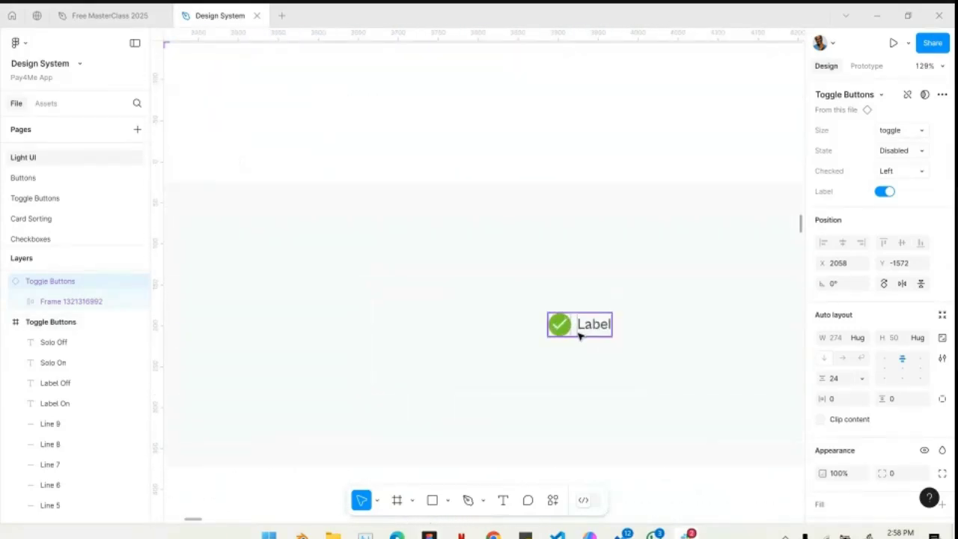
scroll(578, 337, "down", 4)
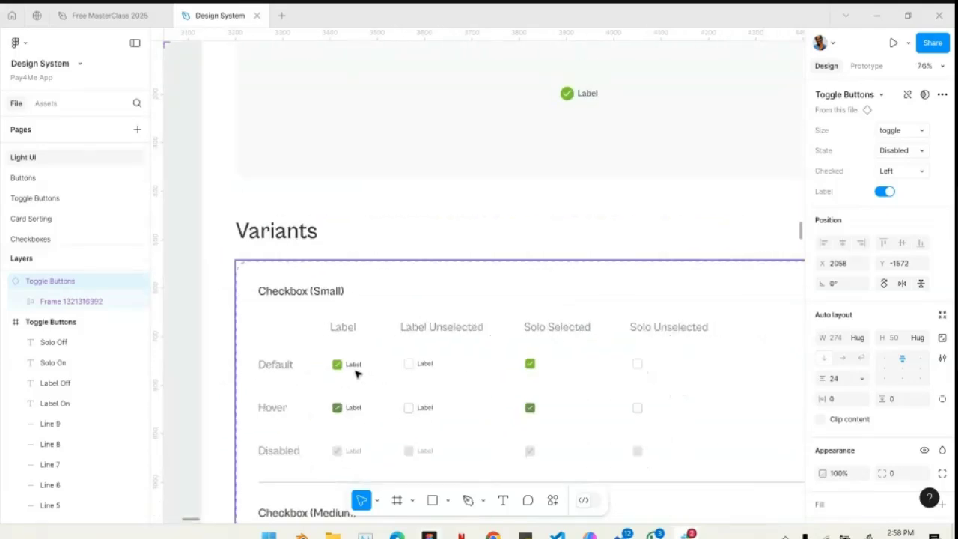
scroll(473, 379, "down", 8)
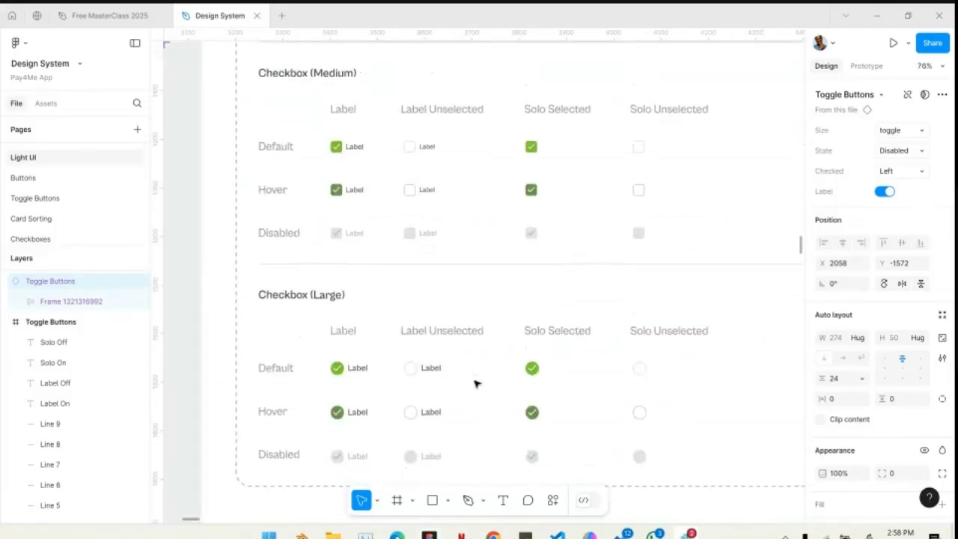
scroll(405, 368, "up", 3)
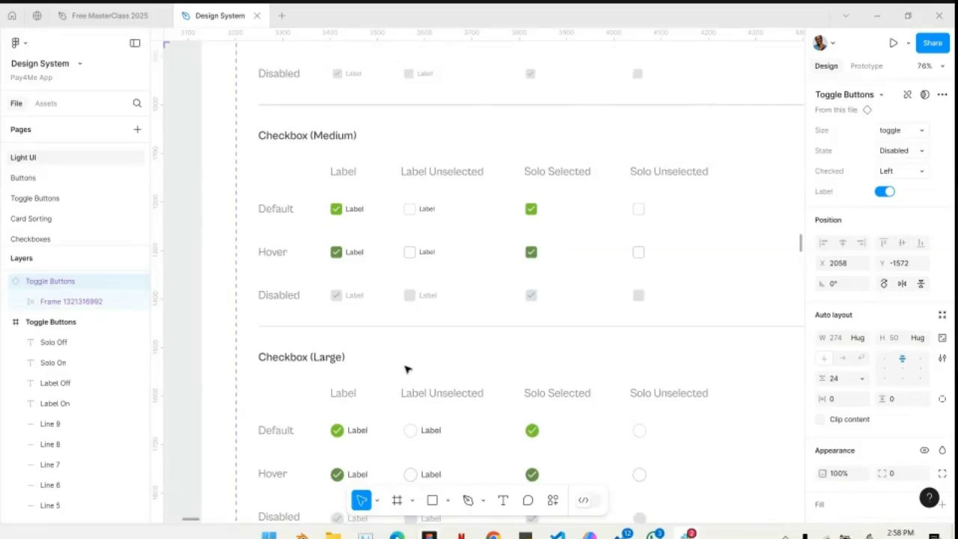
scroll(406, 368, "down", 5)
scroll(406, 368, "up", 3)
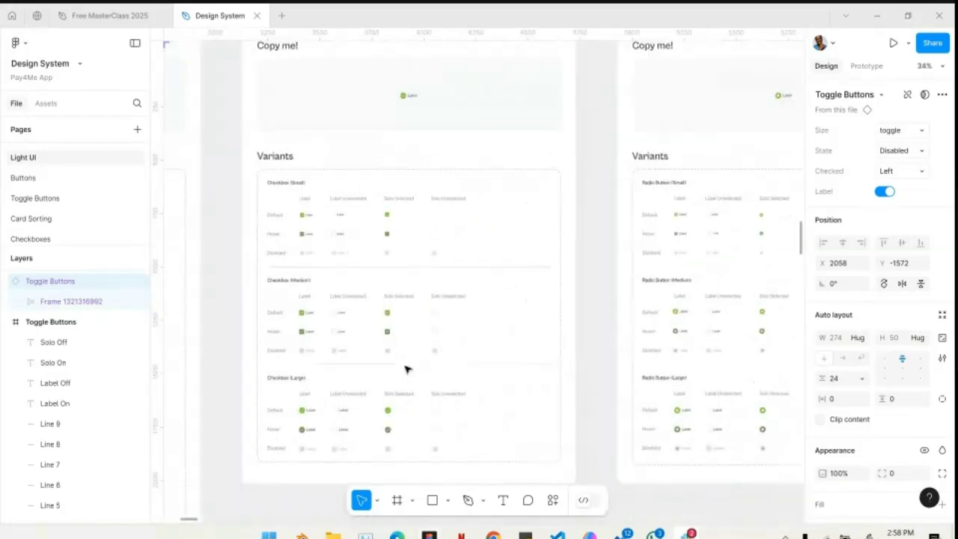
- Examine the Radio Button frame's sample and its small variants in each state
scroll(471, 281, "up", 1)
scroll(668, 145, "up", 5)
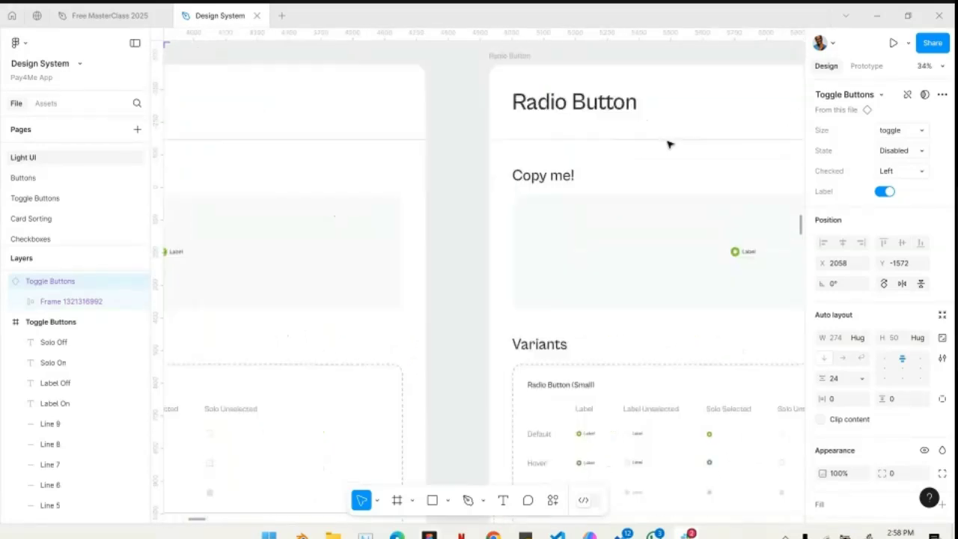
scroll(669, 145, "down", 3)
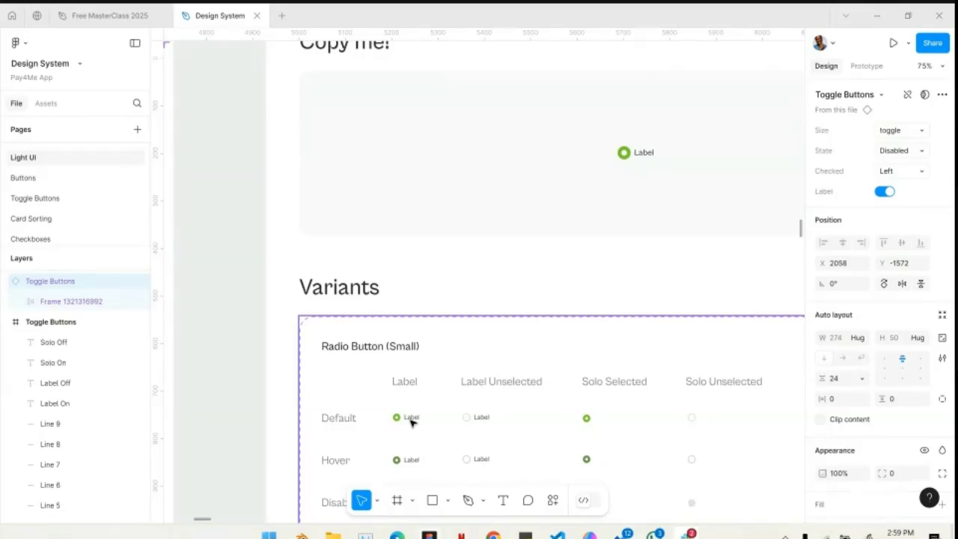
scroll(410, 423, "down", 4)
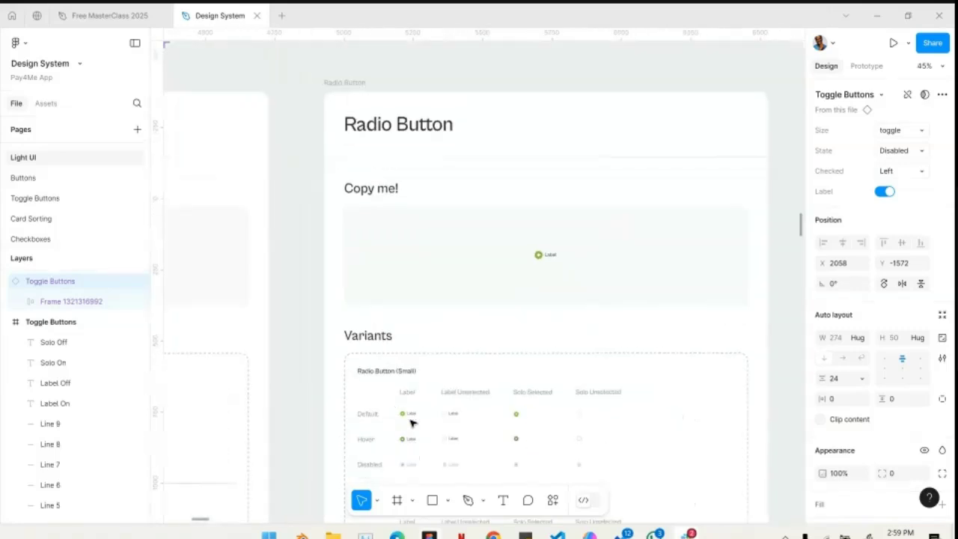
- Examine the Inputs frame's Standard Text (32) variants, selecting the Default input without a label and the one with a label
scroll(410, 423, "right", 5)
scroll(410, 423, "right", 3)
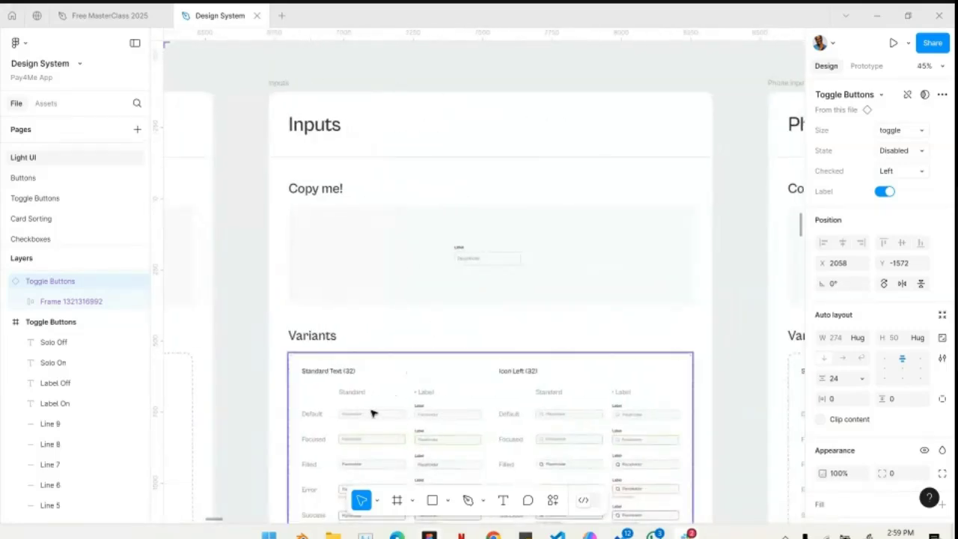
scroll(368, 417, "up", 6)
scroll(367, 417, "down", 4)
scroll(370, 418, "up", 2)
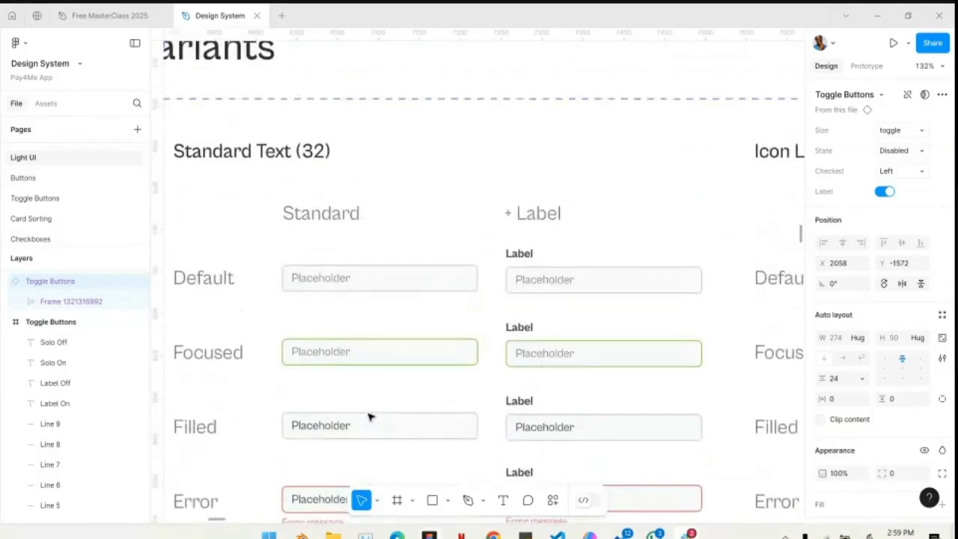
scroll(378, 397, "left", 3)
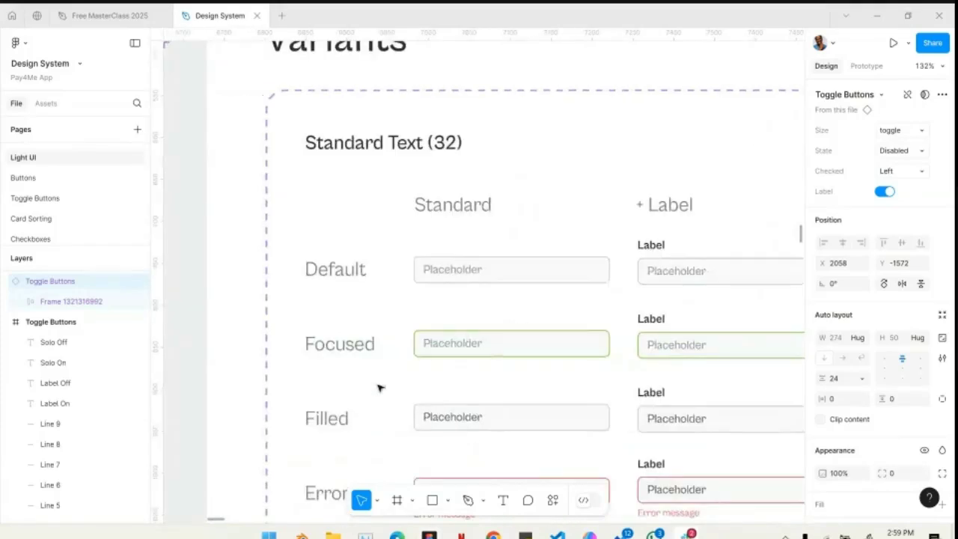
left_click(502, 279)
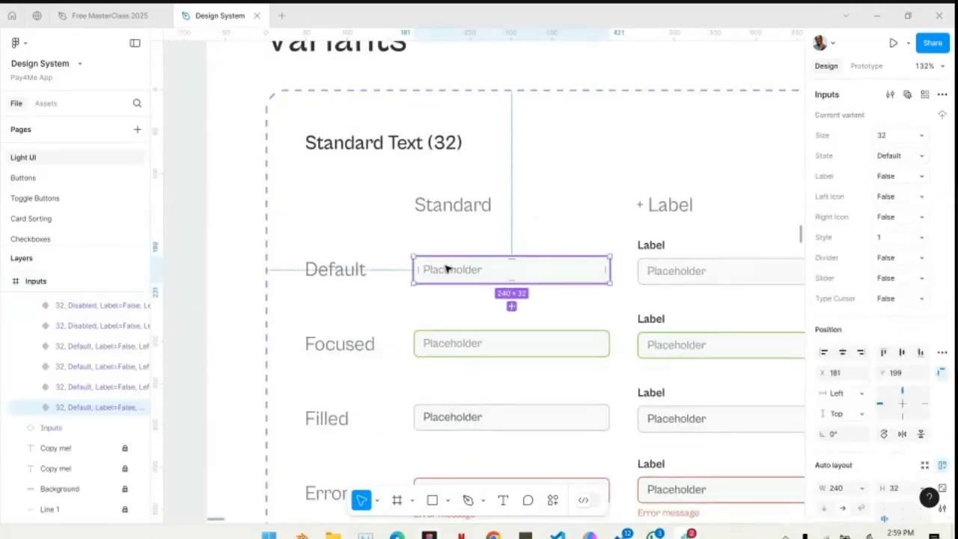
scroll(459, 271, "right", 4)
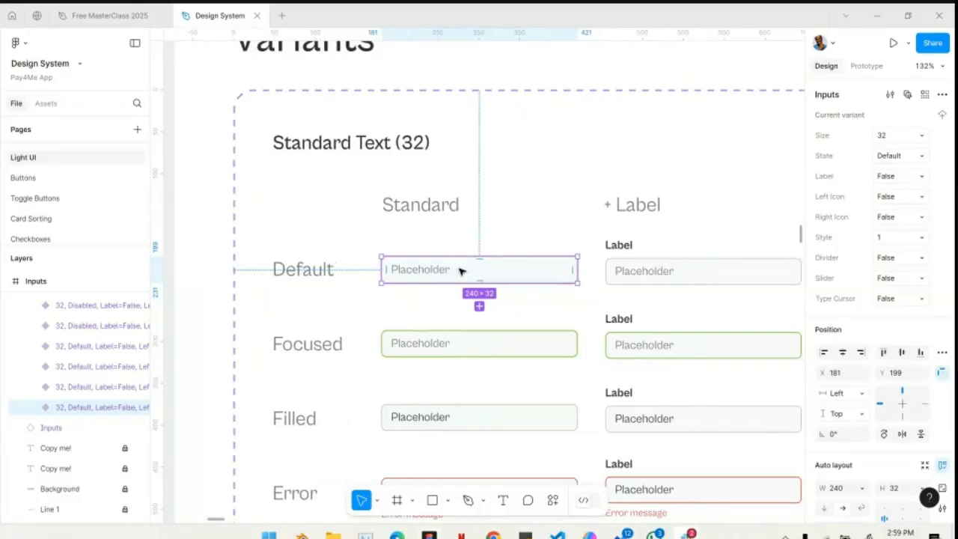
left_click(539, 281)
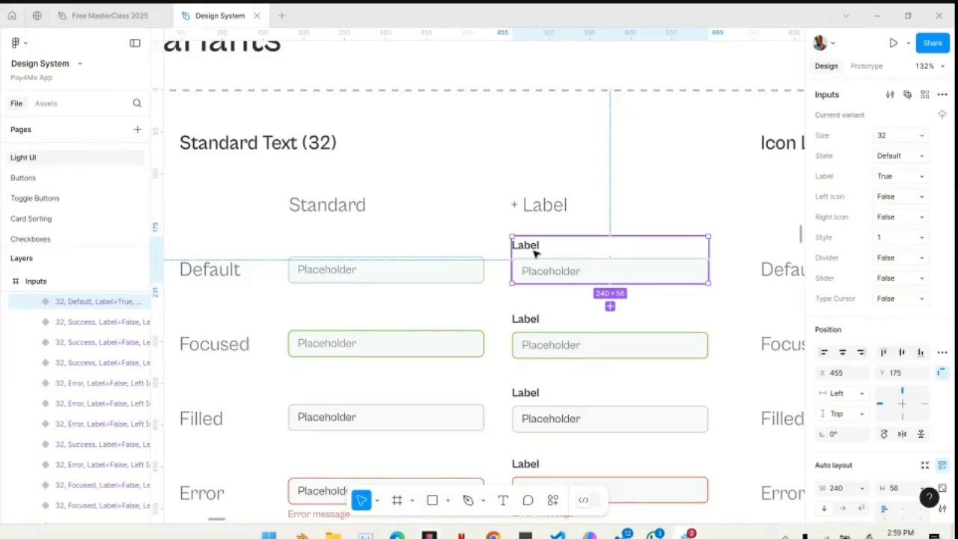
- Inspect the label and placeholder text layers inside the Default labelled input, and select the whole Inputs component set
double_click(534, 253)
double_click(534, 253)
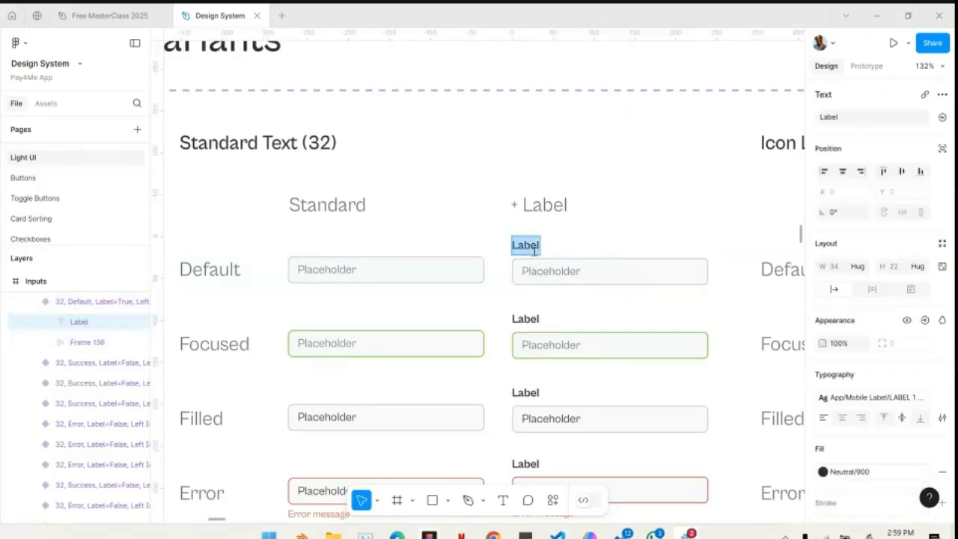
key("Escape")
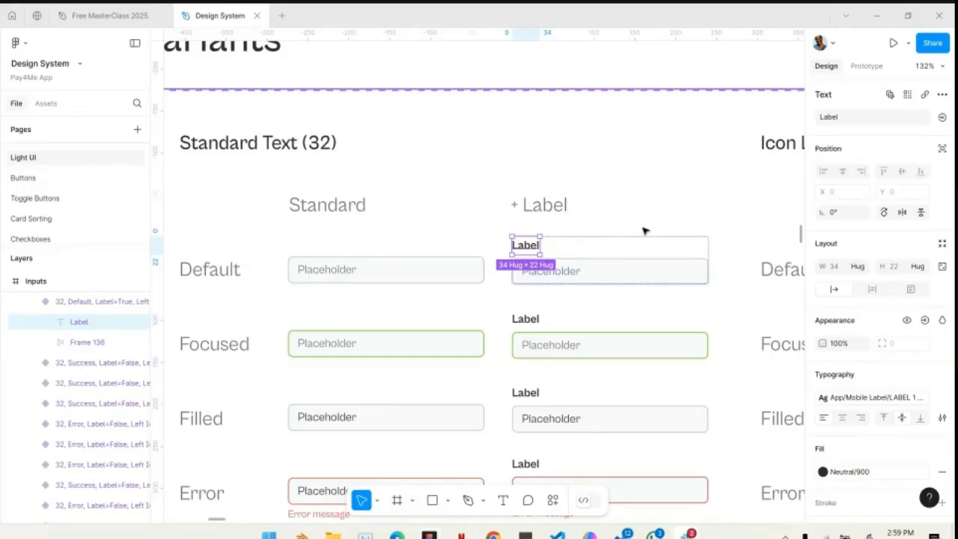
double_click(558, 273)
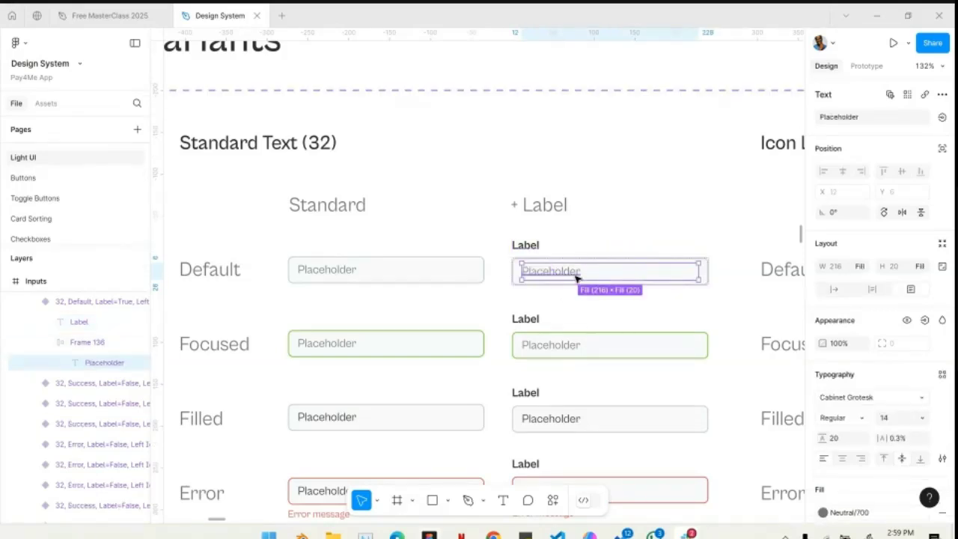
left_click(465, 249)
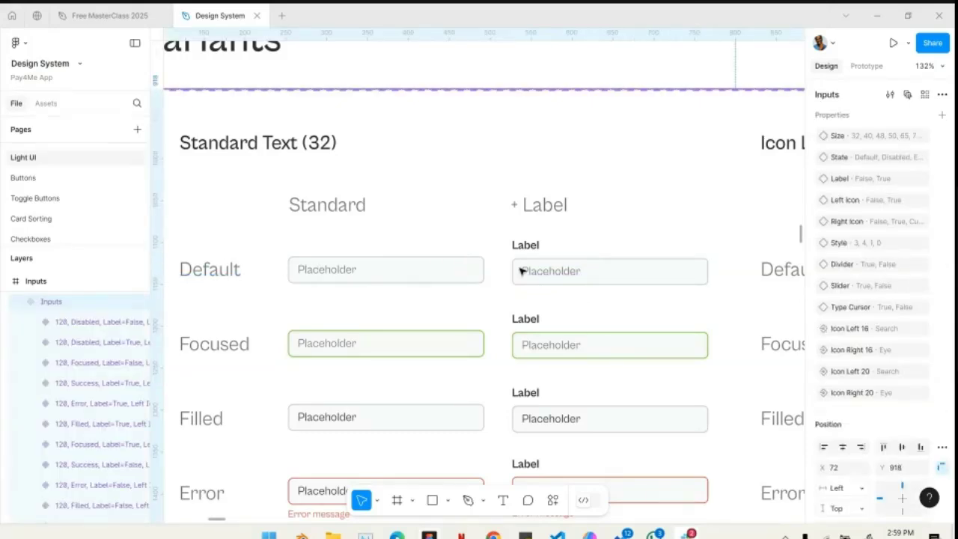
- Inspect the placeholder text of the labelled Focused input and of the standard Filled input
scroll(439, 268, "down", 3)
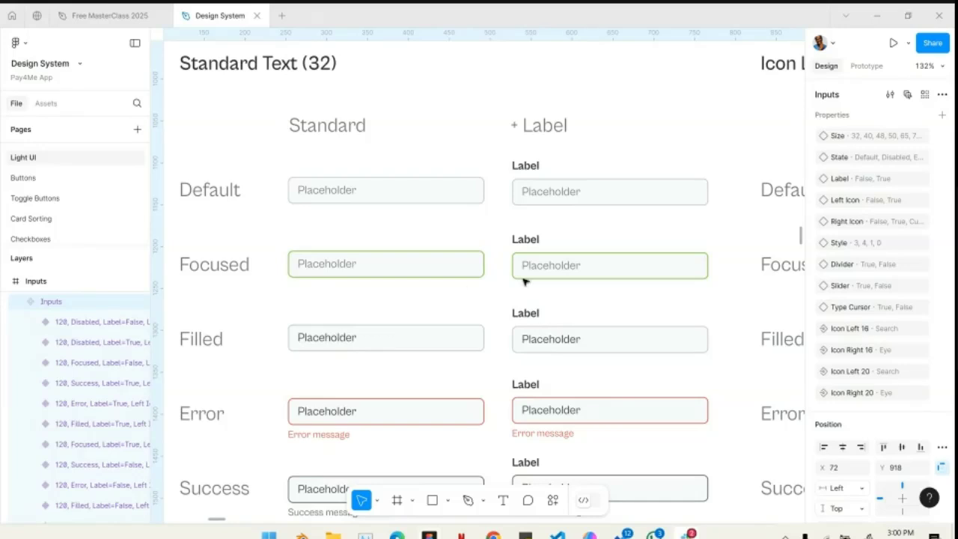
left_click(555, 266)
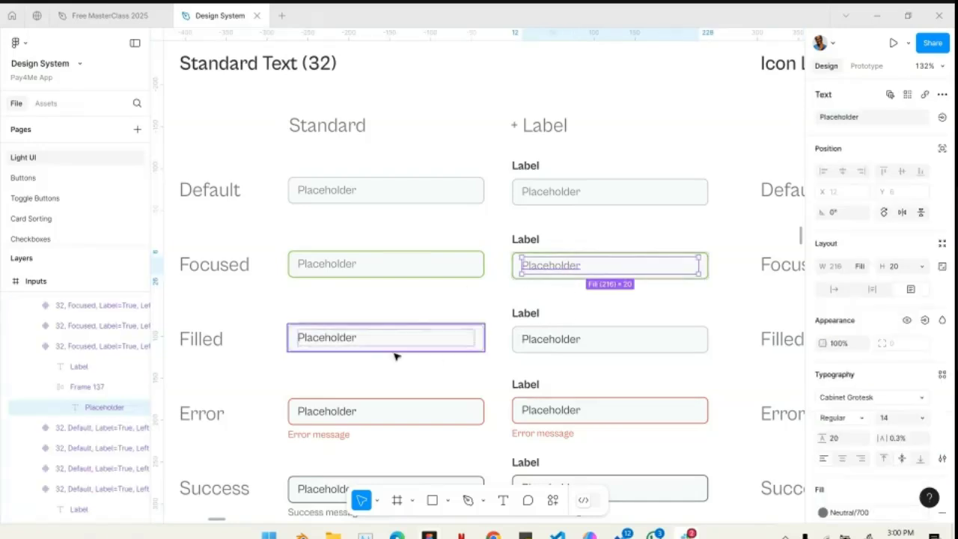
left_click(362, 341)
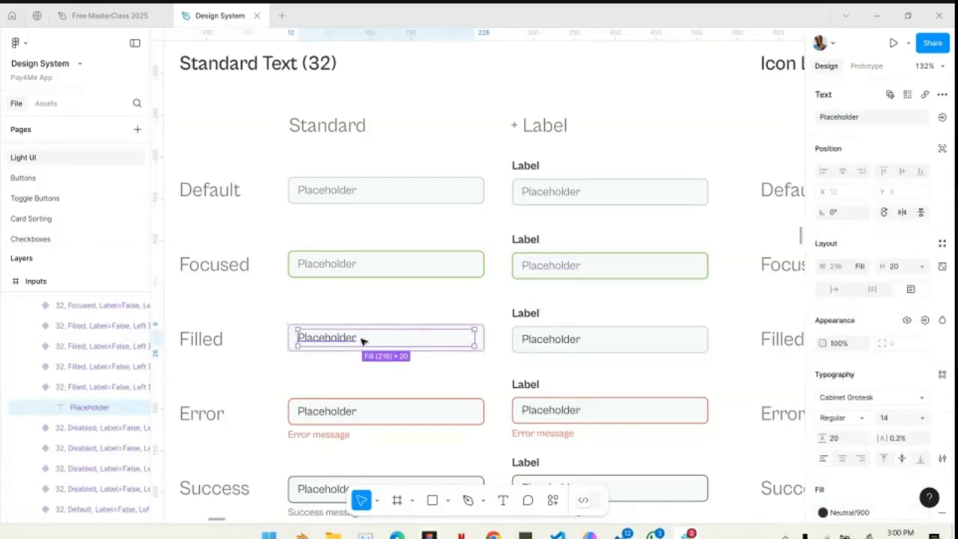
- Inspect the labelled Filled input's placeholder, the standard Error input and its error message text
left_click(576, 339)
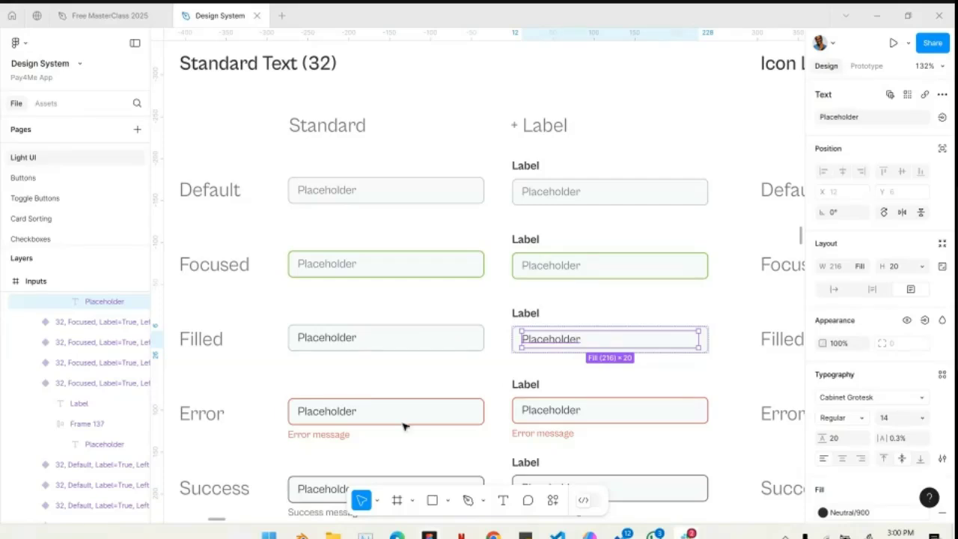
left_click(349, 421)
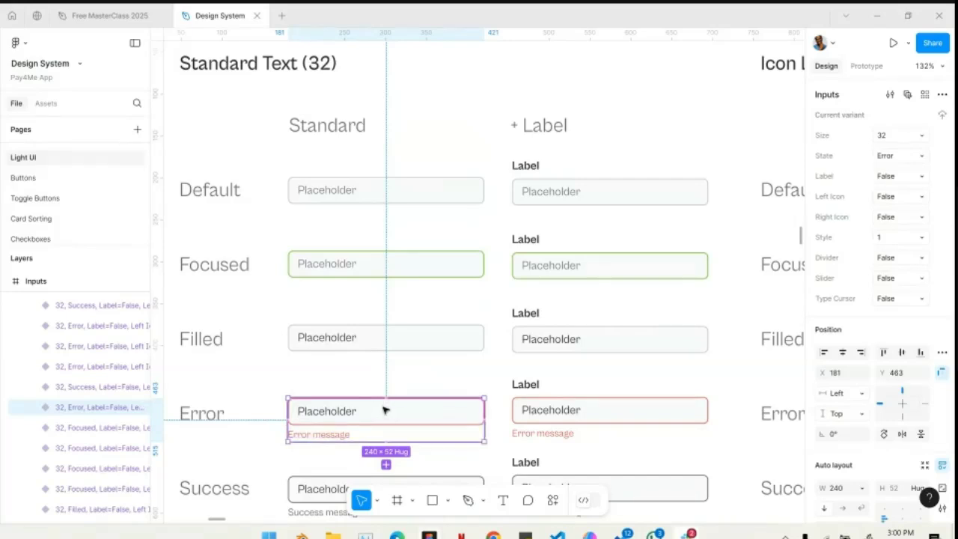
double_click(342, 433)
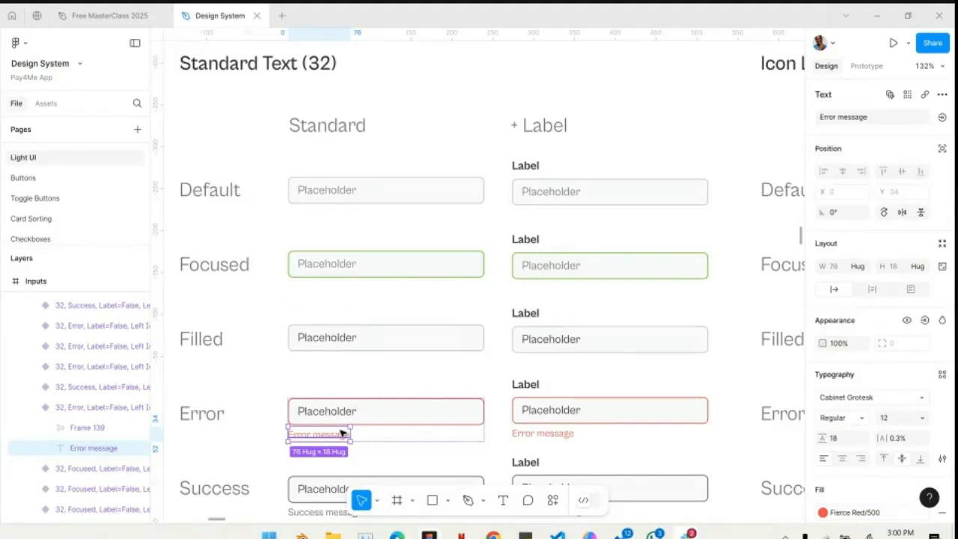
- Inspect the Success row of Standard Text (32), selecting its row heading and the standard Success input variant
scroll(342, 433, "down", 2)
left_click(231, 342)
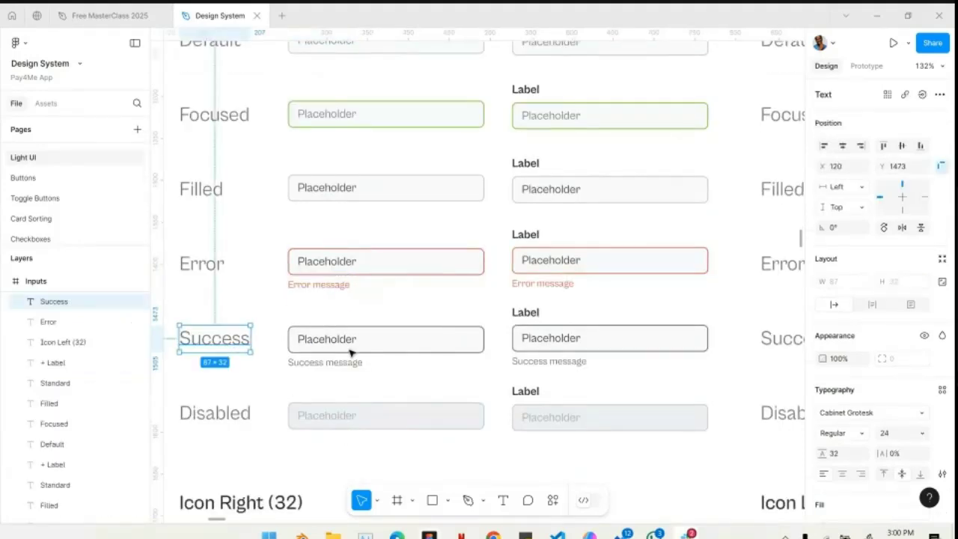
left_click(350, 352)
left_click(371, 350)
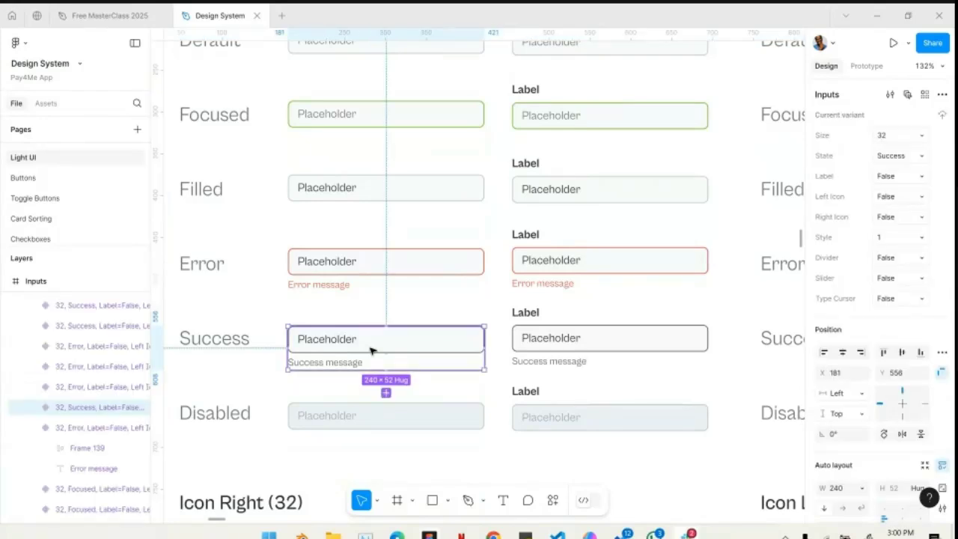
scroll(371, 351, "up", 1)
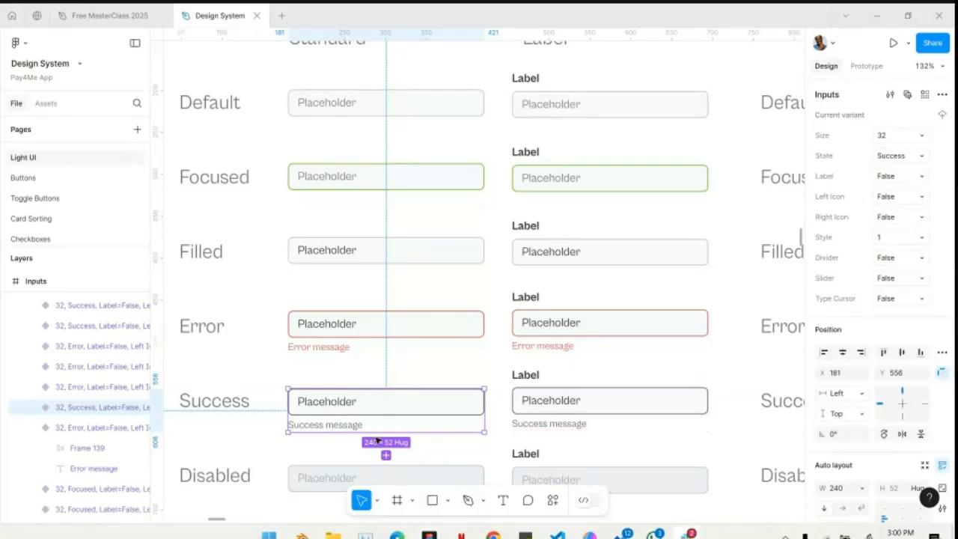
- Change the label text fill of the labelled Disabled input in Standard Text (32) to Neutral/600
scroll(358, 430, "down", 2)
left_click(339, 386)
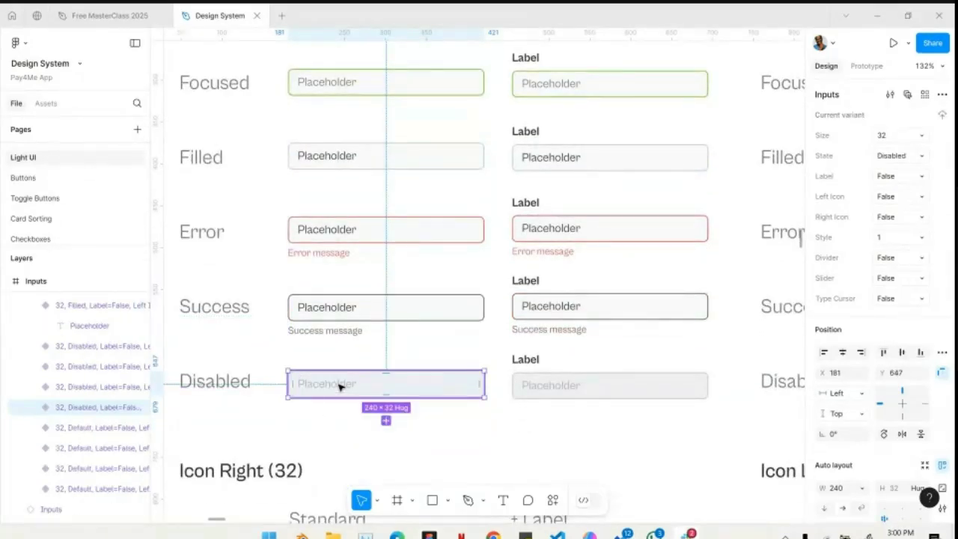
left_click(522, 364)
left_click(839, 473)
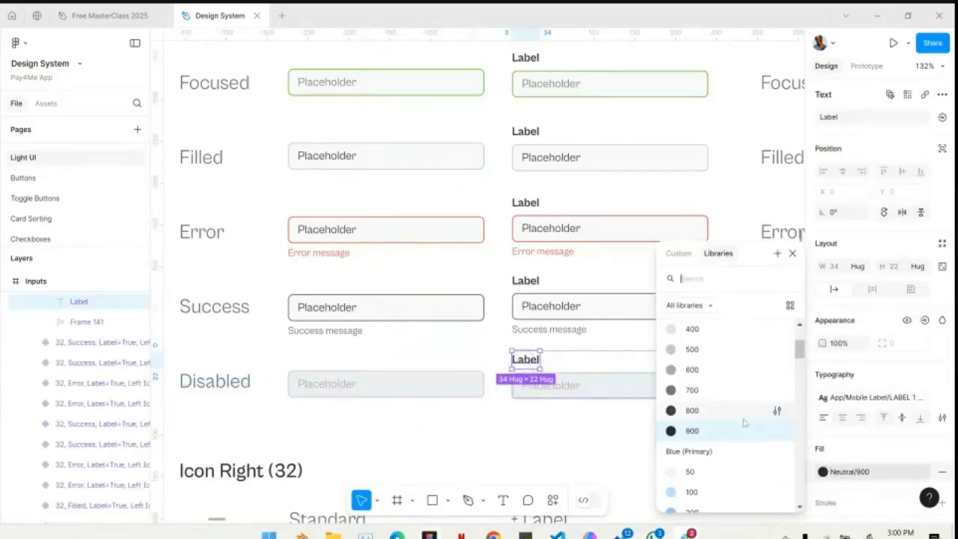
left_click(707, 377)
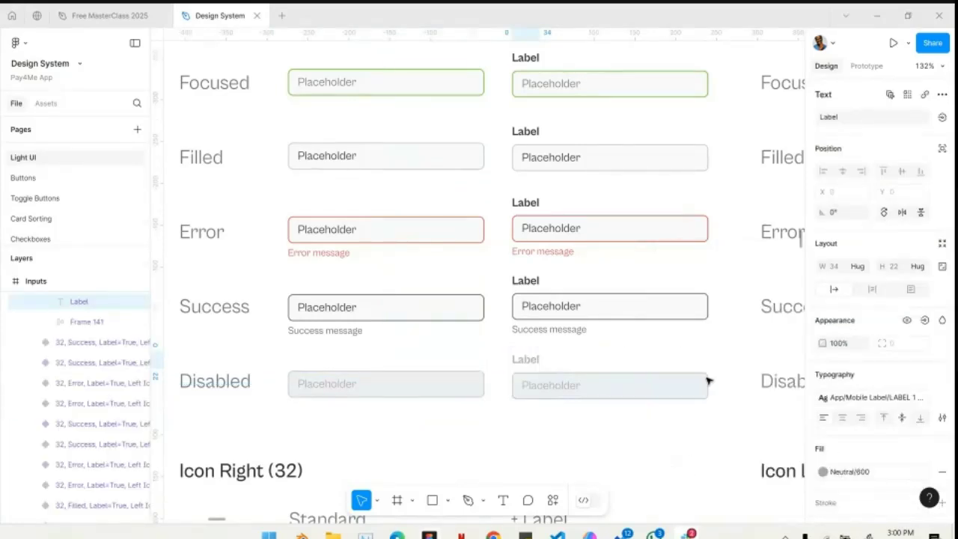
left_click(440, 353)
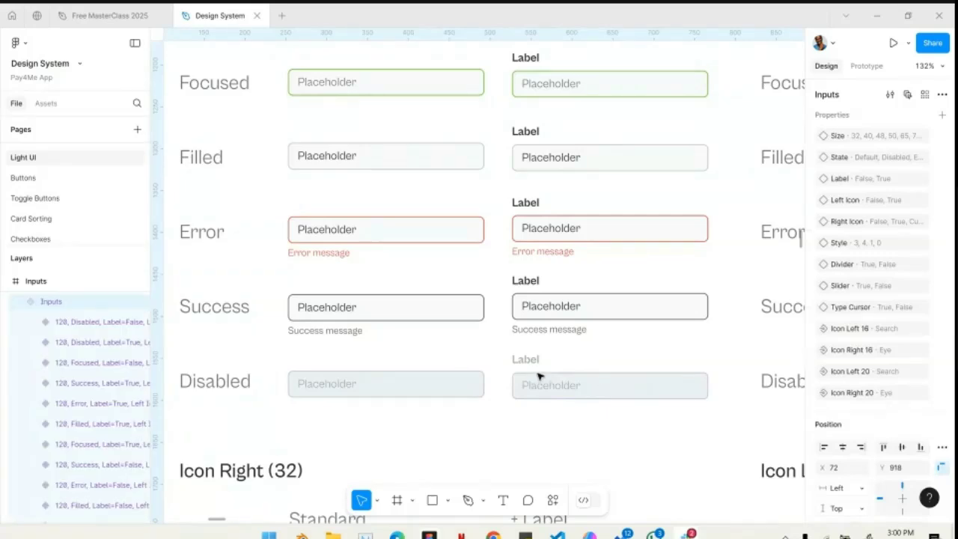
- Examine the size 32 input variants with icons: Icon Left, Icon Right and Icon Left + Right
scroll(538, 376, "down", 5)
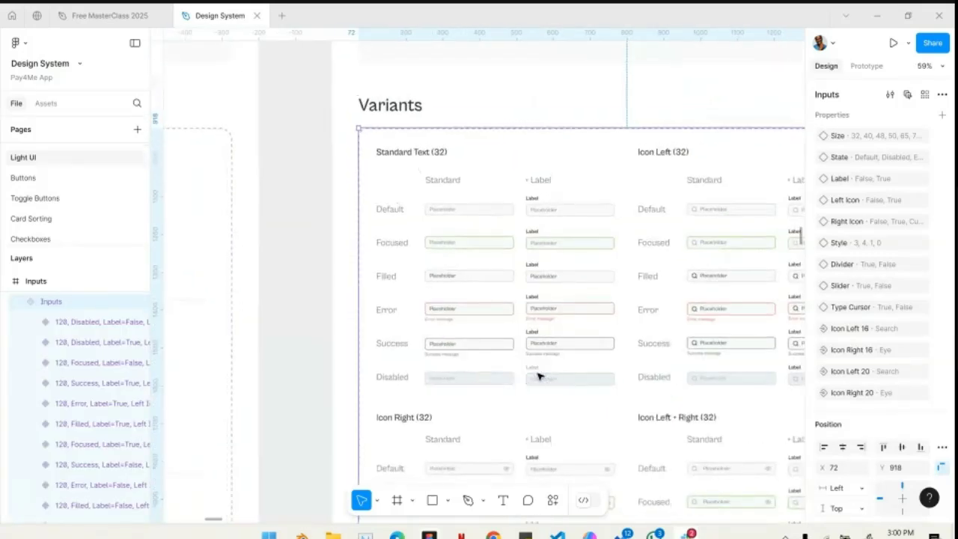
scroll(537, 376, "right", 4)
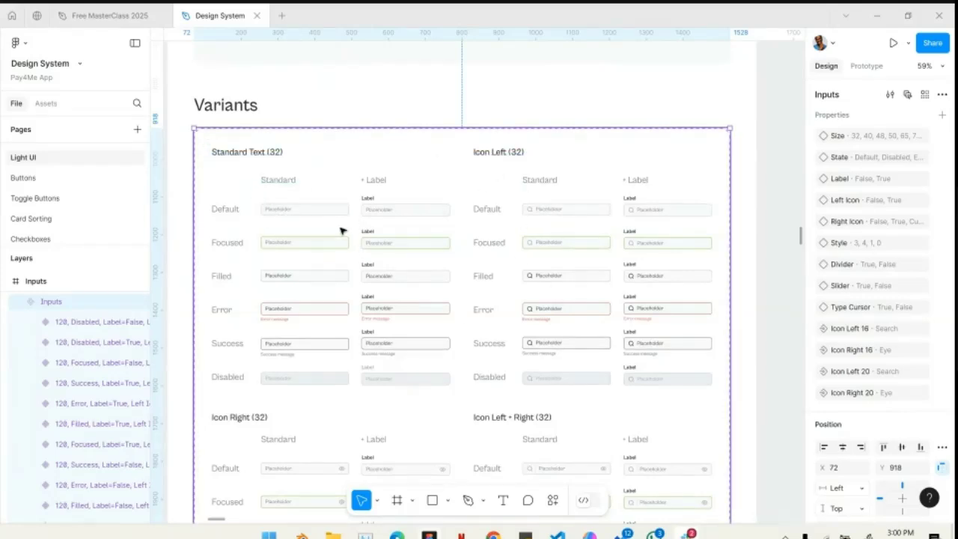
scroll(591, 374, "down", 5)
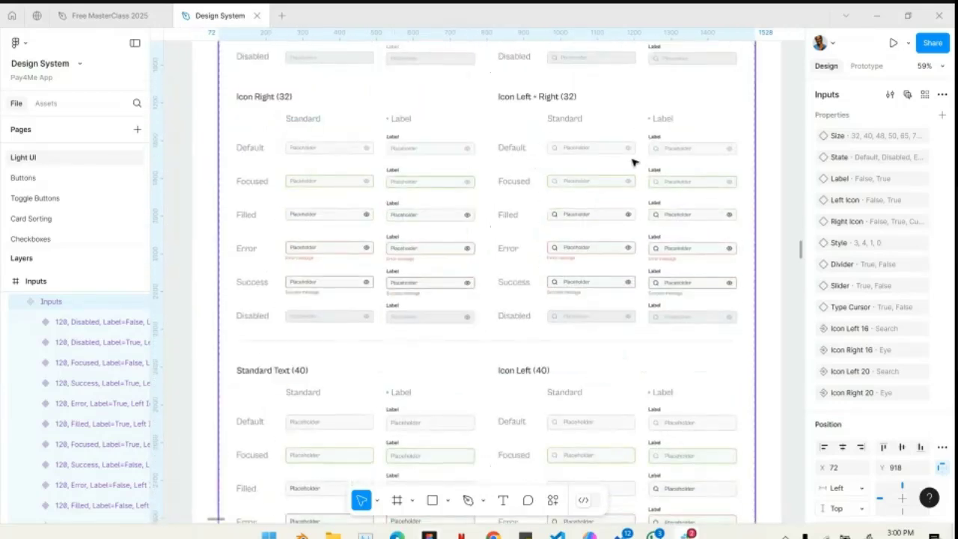
scroll(621, 158, "up", 5)
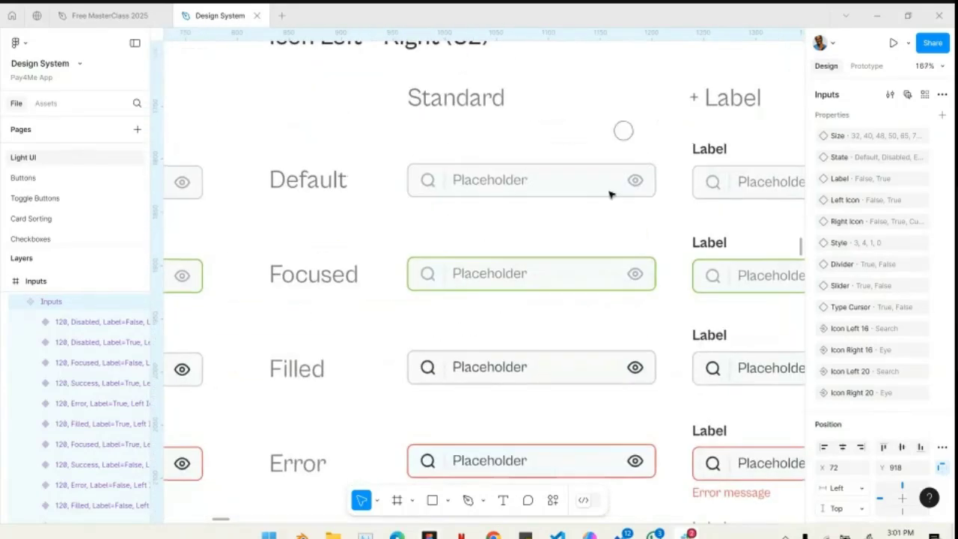
scroll(571, 308, "down", 5)
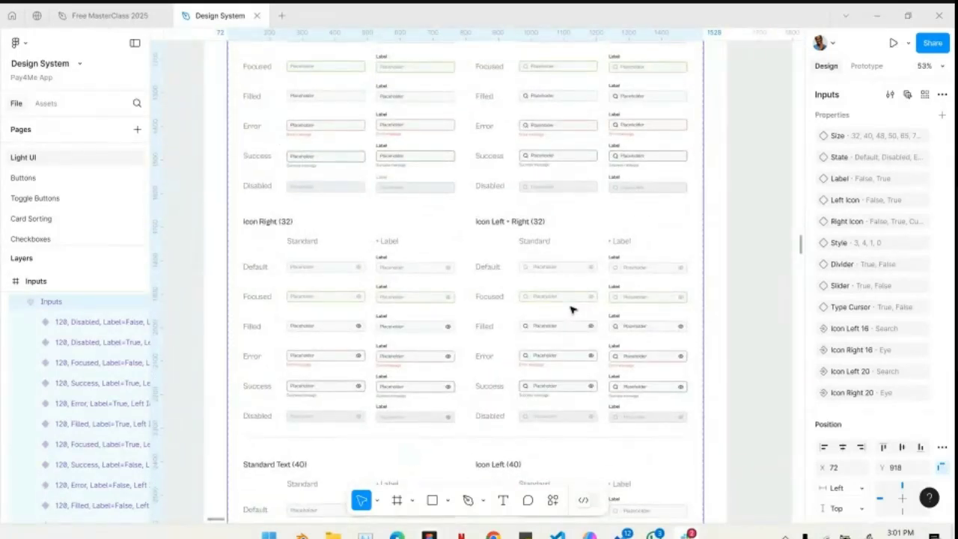
- Examine the size 40 input variants and the Currency + Icon Right (48) variants in the Inputs set
scroll(571, 307, "down", 4)
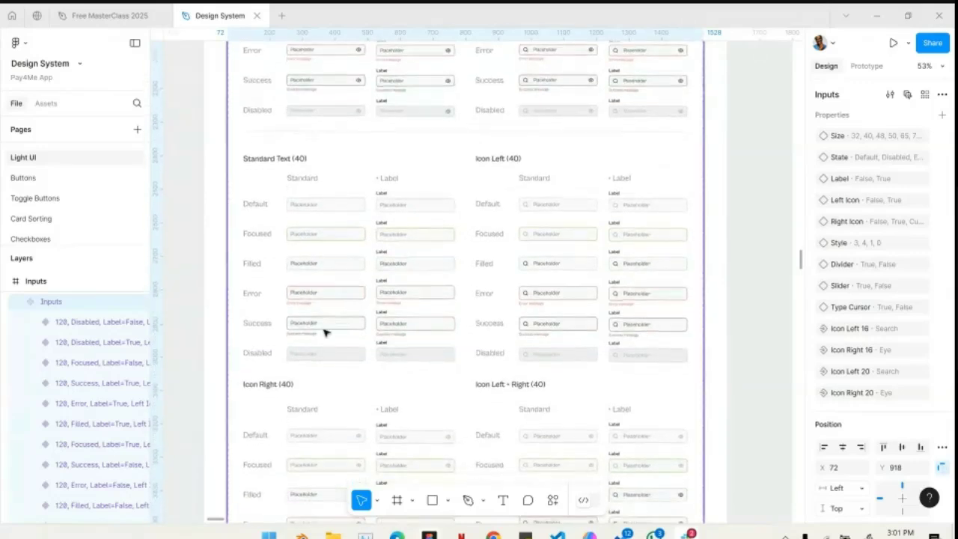
scroll(325, 332, "down", 5)
scroll(325, 332, "down", 8)
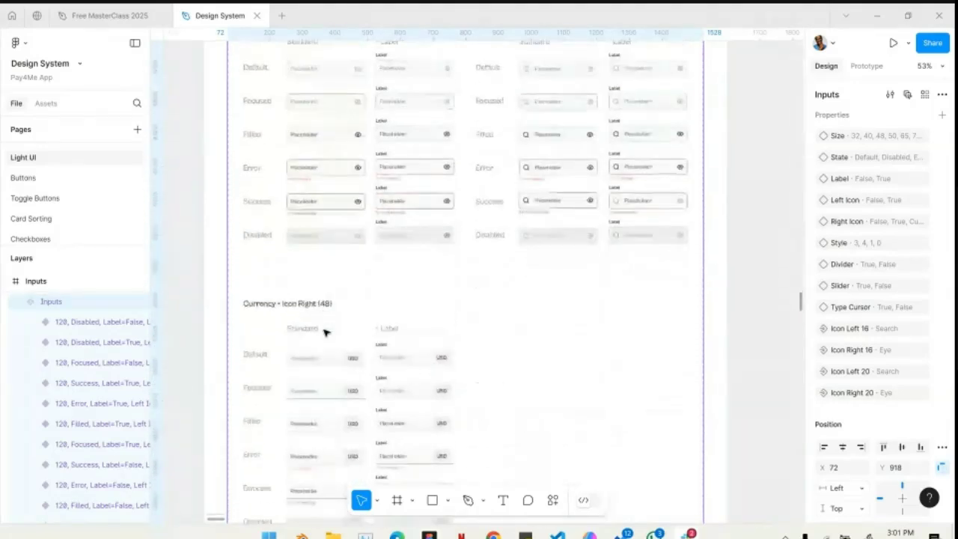
scroll(289, 111, "up", 6)
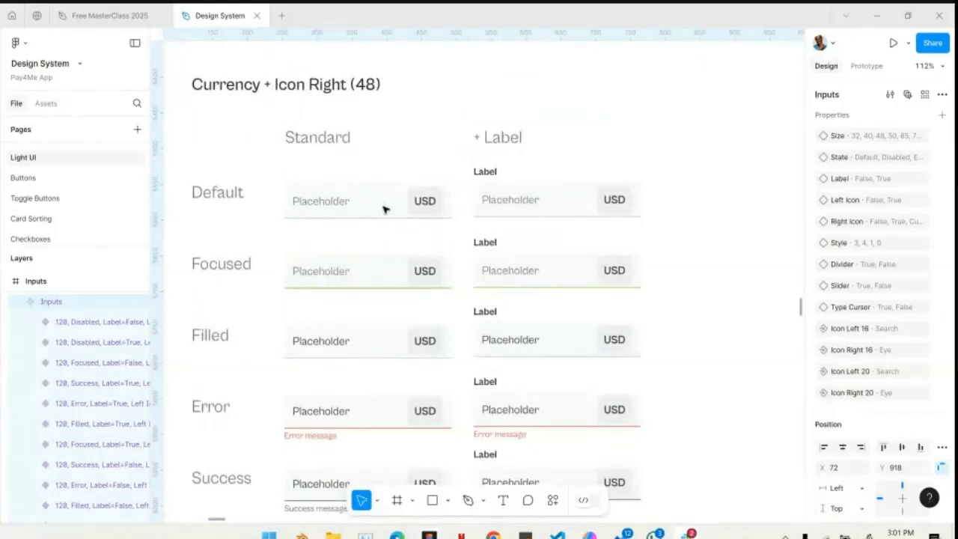
- Examine the Slider (50) variants in every state, both standard and with label
scroll(390, 263, "down", 3)
scroll(390, 263, "down", 7)
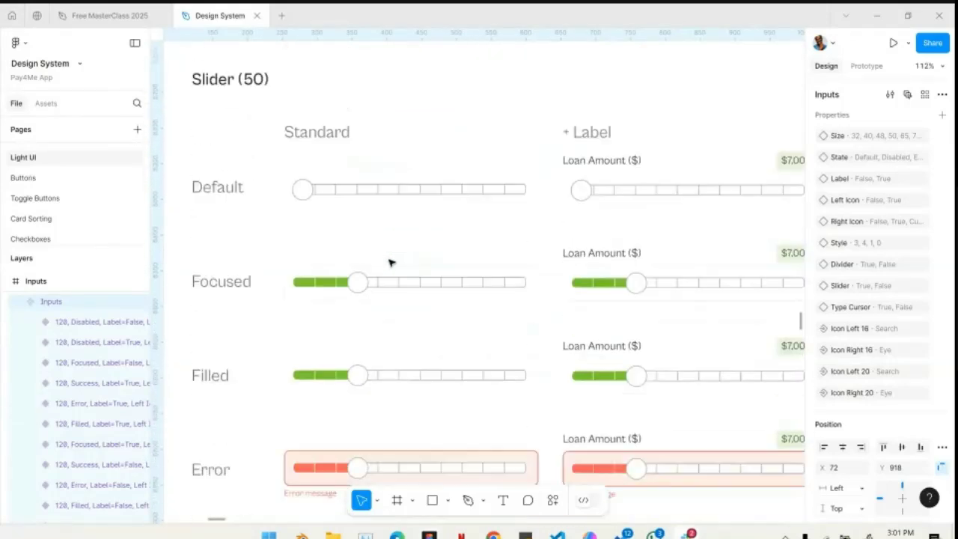
scroll(320, 146, "up", 1)
scroll(321, 147, "down", 5)
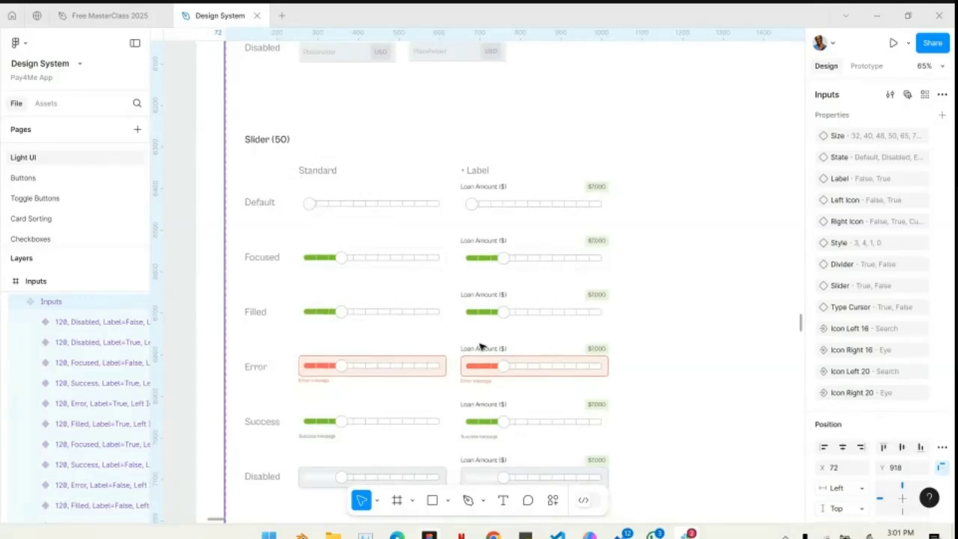
scroll(458, 252, "down", 2)
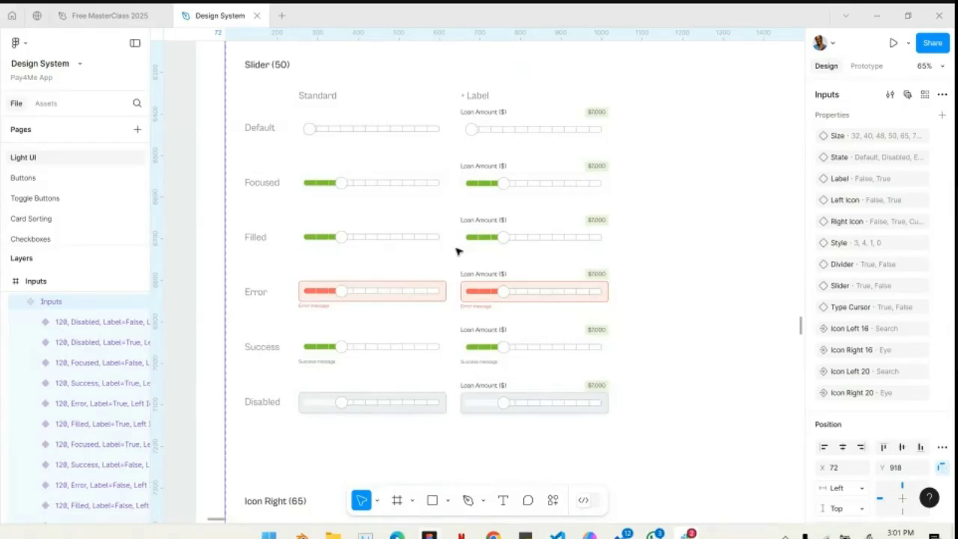
- Examine the Icon Right (65) day, month and year input variants across their states
scroll(384, 197, "down", 3)
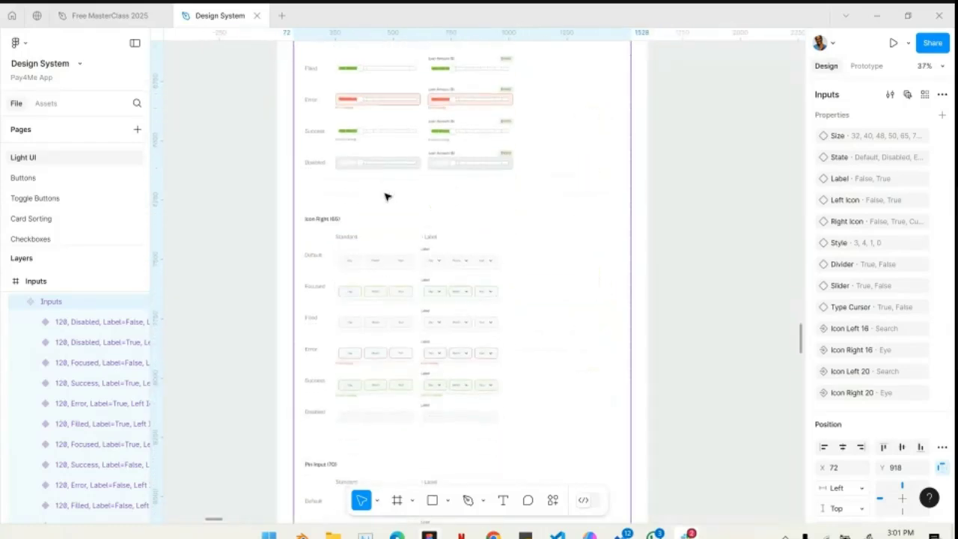
scroll(385, 295, "up", 5)
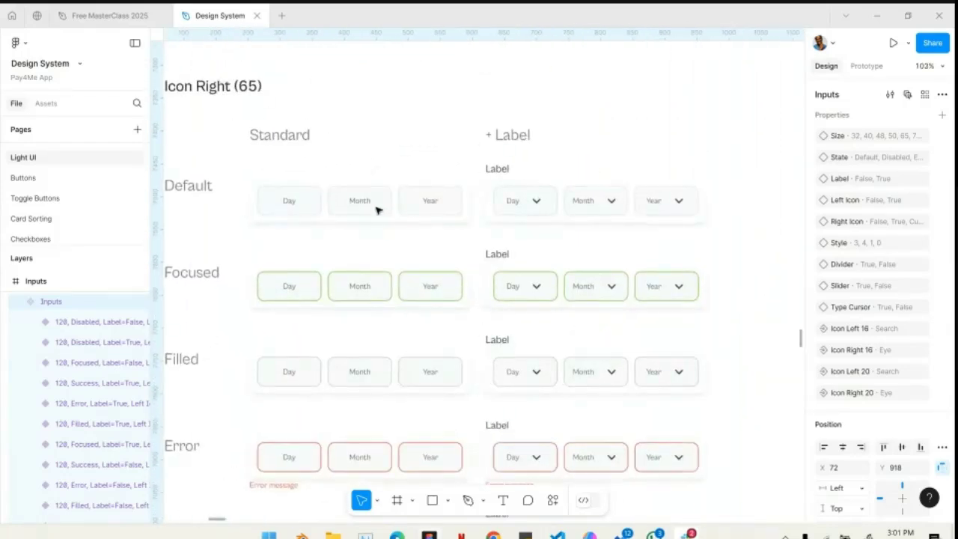
scroll(488, 277, "down", 10)
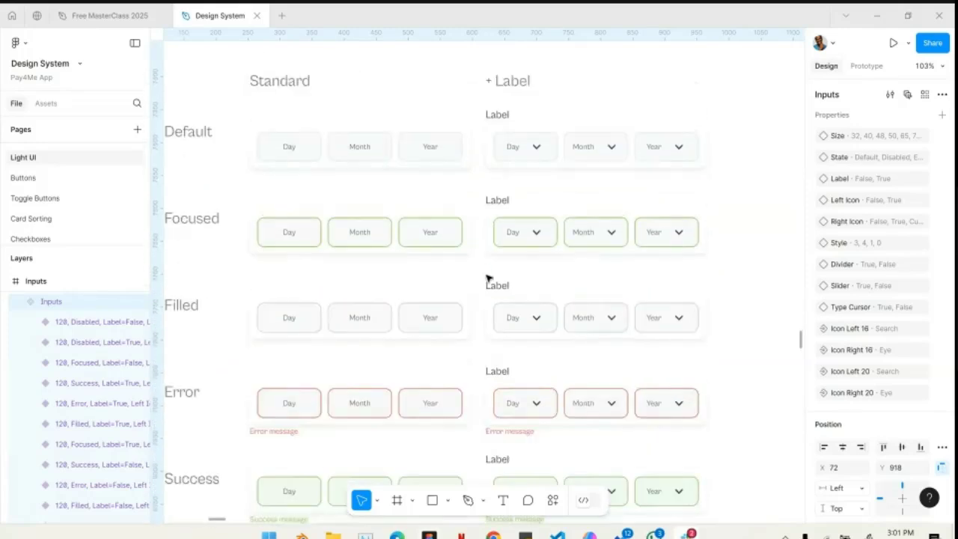
- Examine the Type Cursor + Currency (120) variants and view the full extent of the Inputs component set
scroll(488, 278, "down", 10)
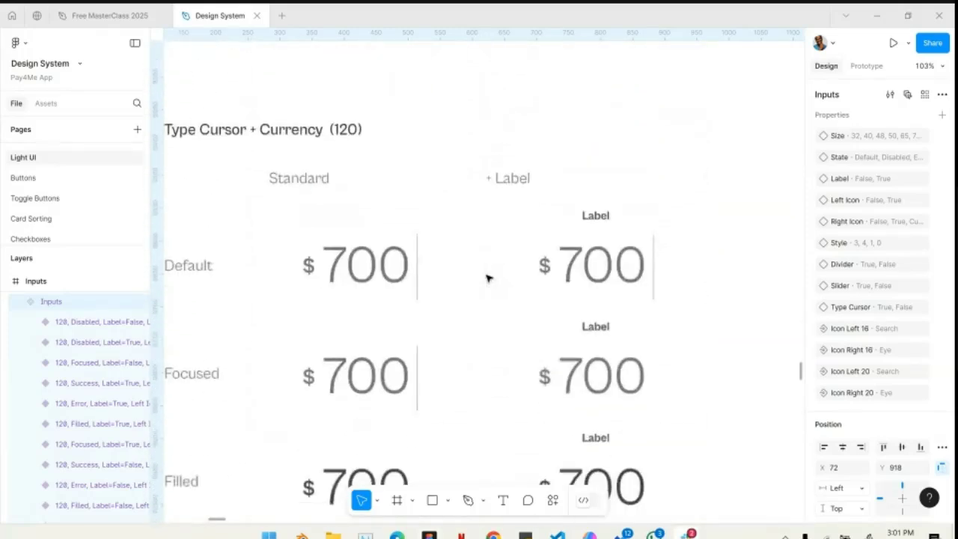
scroll(487, 279, "down", 8)
scroll(487, 278, "down", 5)
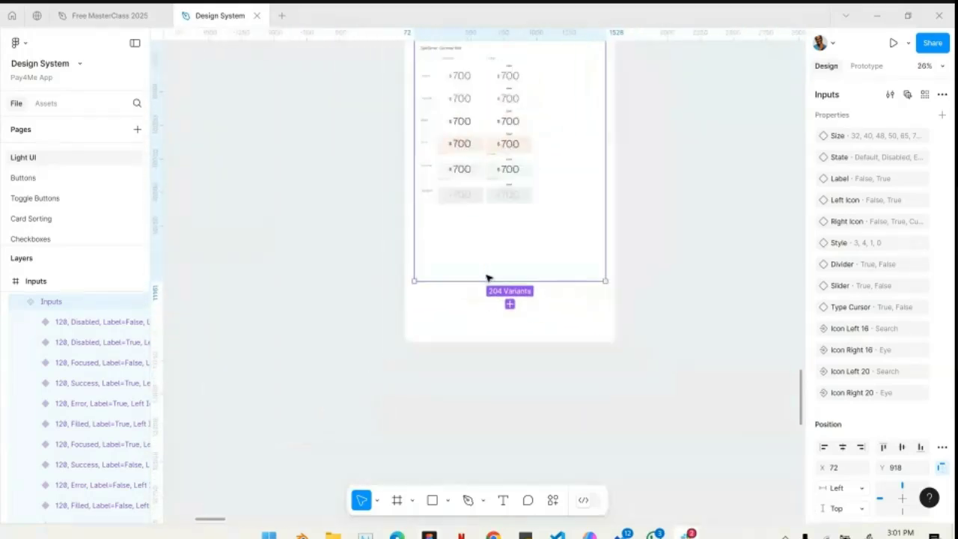
scroll(487, 279, "up", 5)
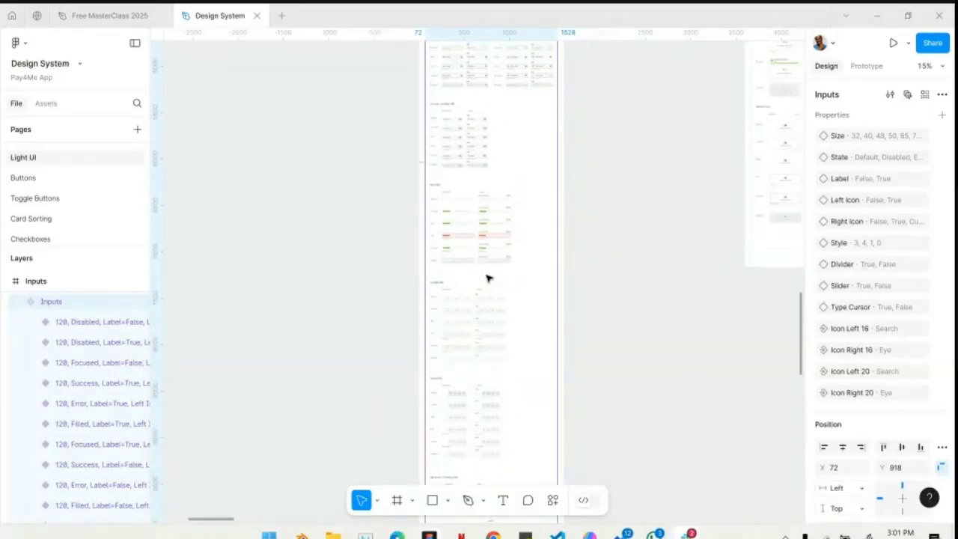
scroll(487, 278, "up", 5)
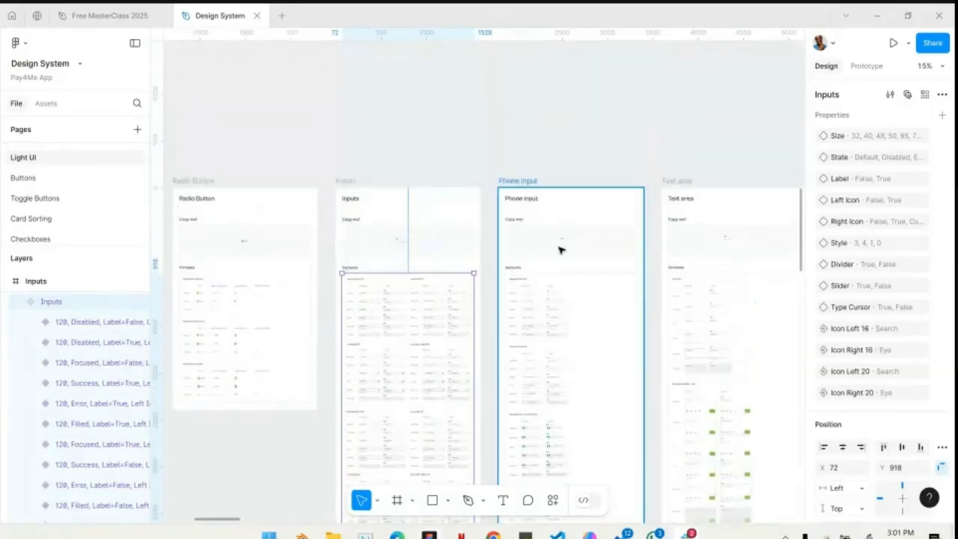
- Examine the Phone input frame's sample and its Standard Text (32) variants in each state
scroll(561, 250, "up", 3)
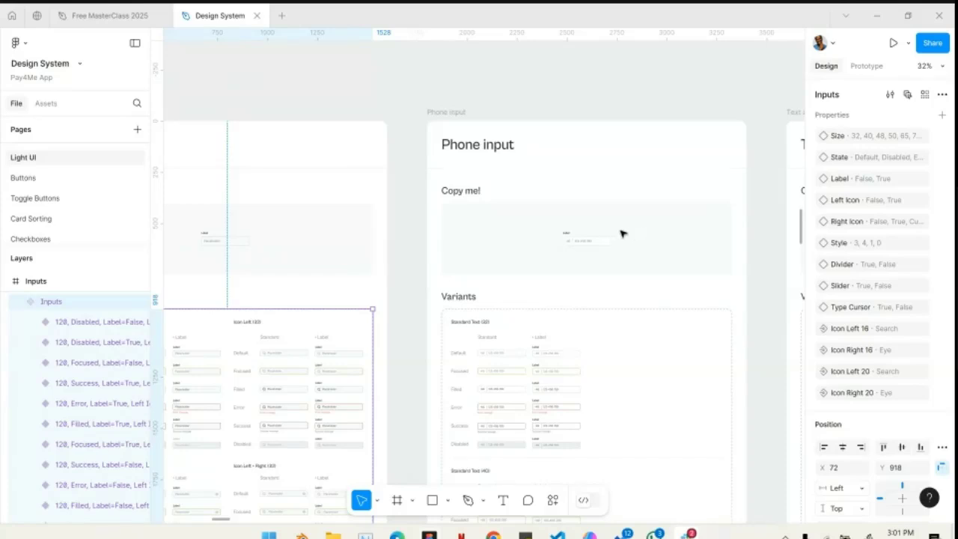
scroll(616, 232, "up", 3)
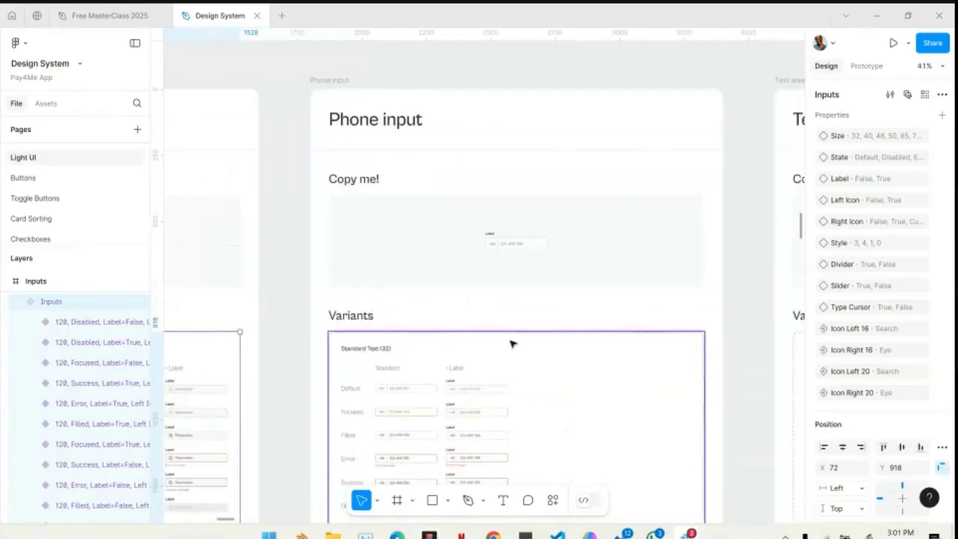
scroll(514, 342, "down", 3)
scroll(419, 300, "up", 5)
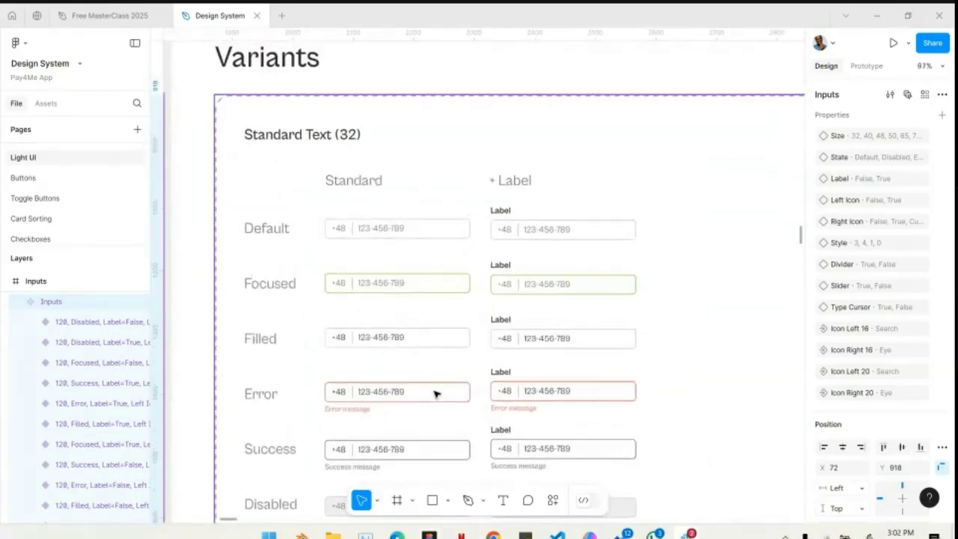
scroll(436, 394, "down", 1)
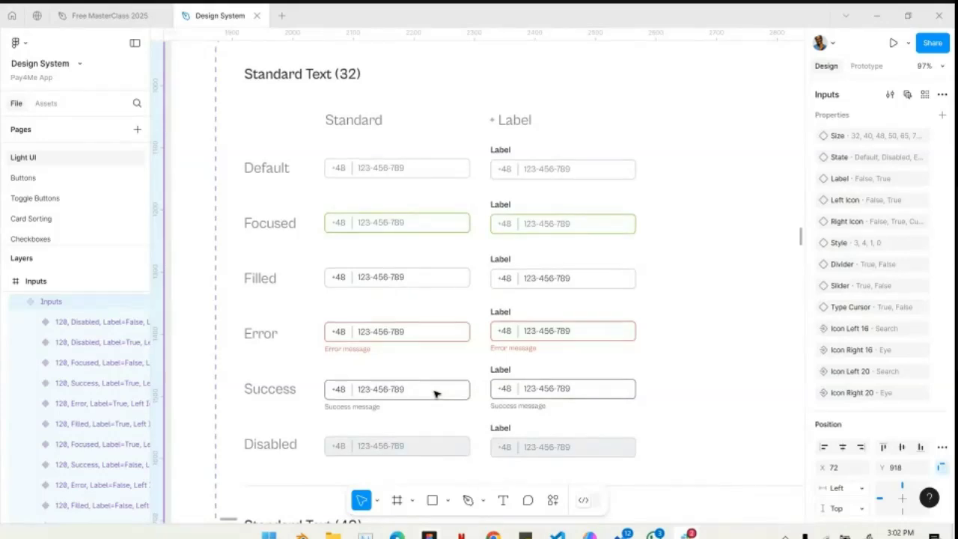
scroll(436, 394, "down", 5)
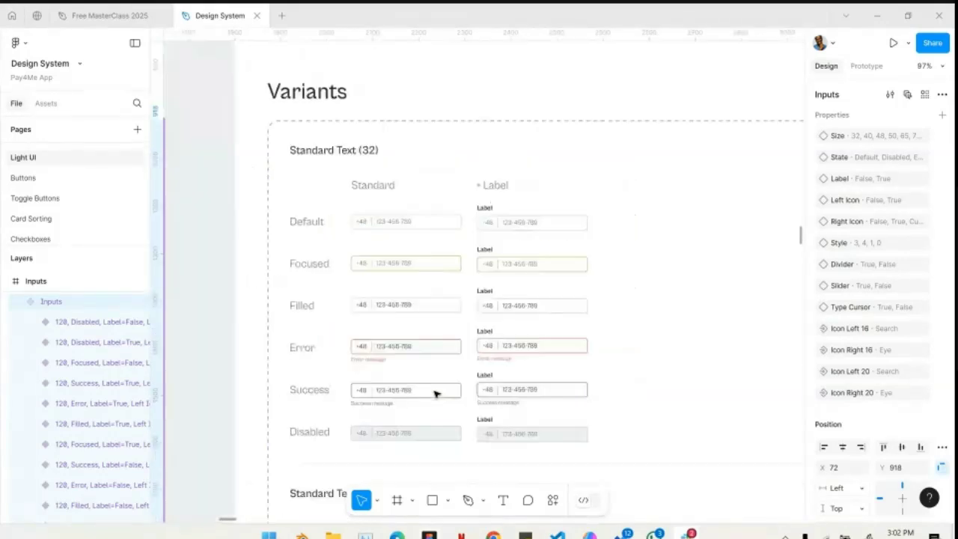
- Examine the Text area frame's sample and its standard and labelled variants
scroll(436, 394, "up", 4)
scroll(436, 394, "right", 4)
scroll(436, 394, "right", 2)
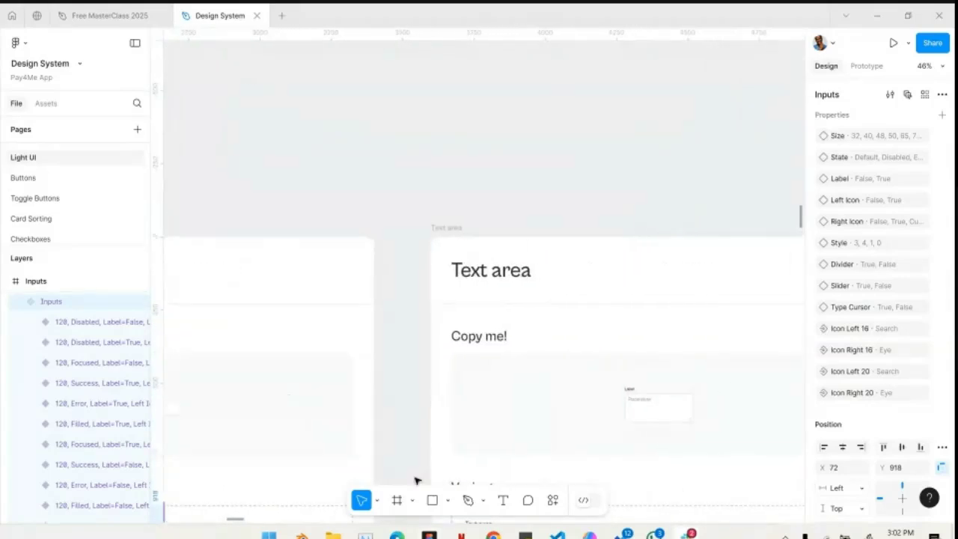
scroll(417, 481, "down", 4)
scroll(536, 365, "up", 3)
scroll(536, 365, "up", 2)
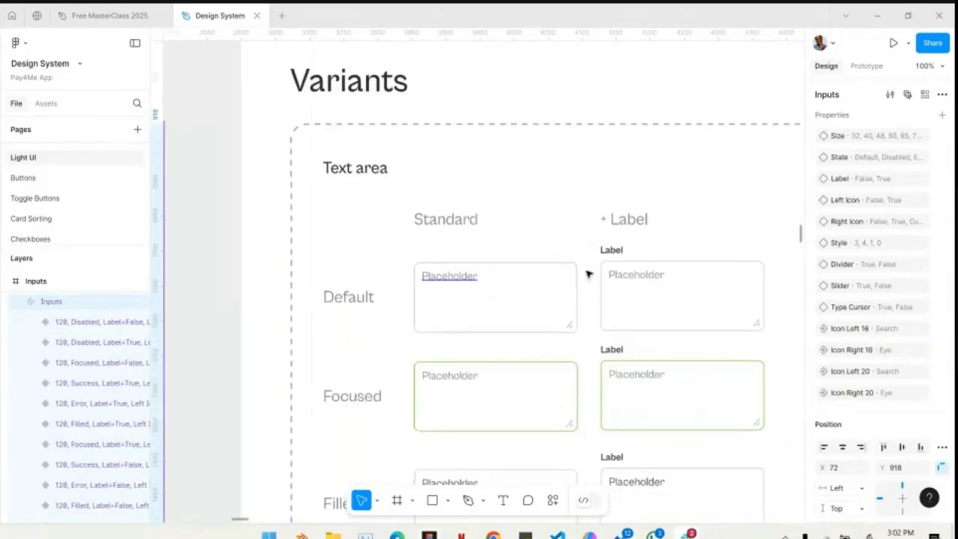
- Examine the Dropdown frame's sample and its Default, Hover and Active variants, including the icon and label versions
scroll(596, 354, "down", 5)
scroll(597, 354, "right", 6)
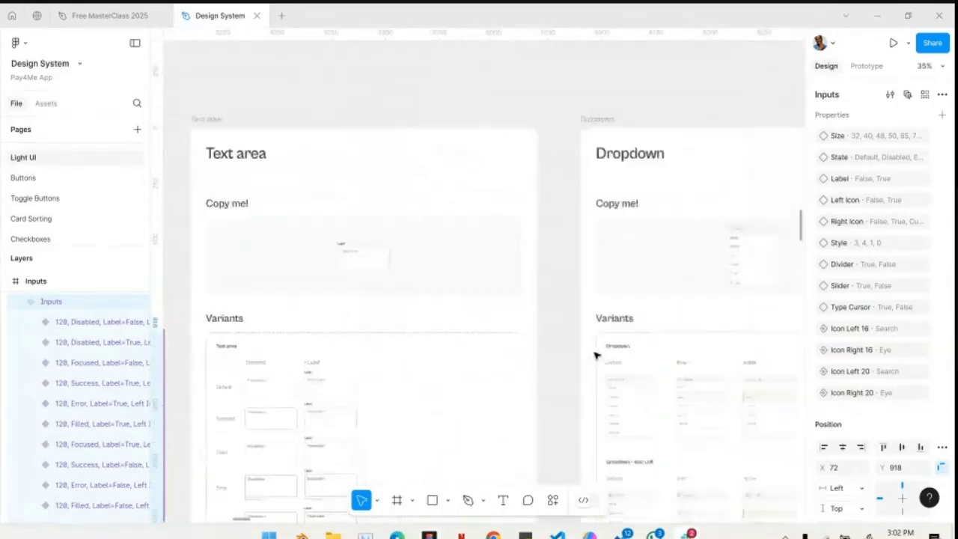
scroll(512, 317, "up", 3)
scroll(512, 318, "down", 1)
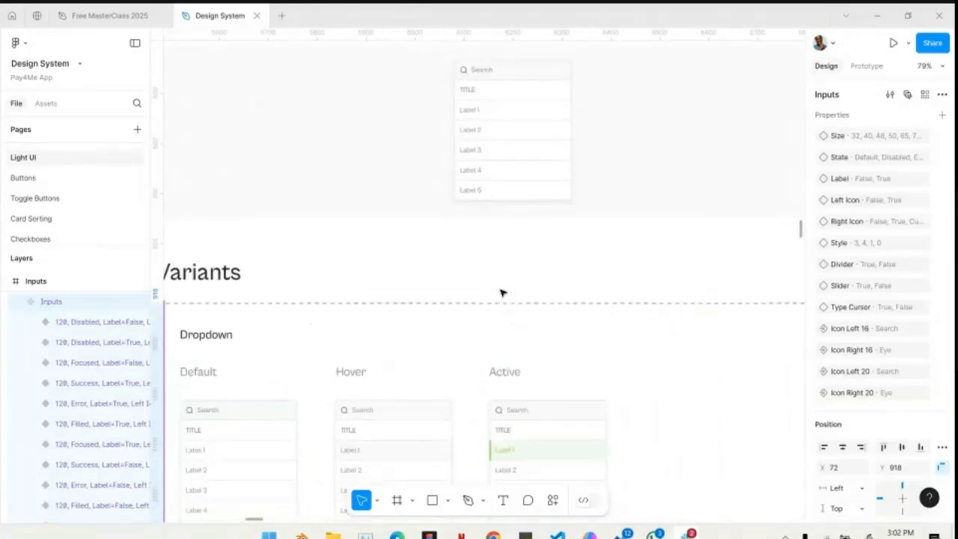
scroll(456, 319, "up", 2)
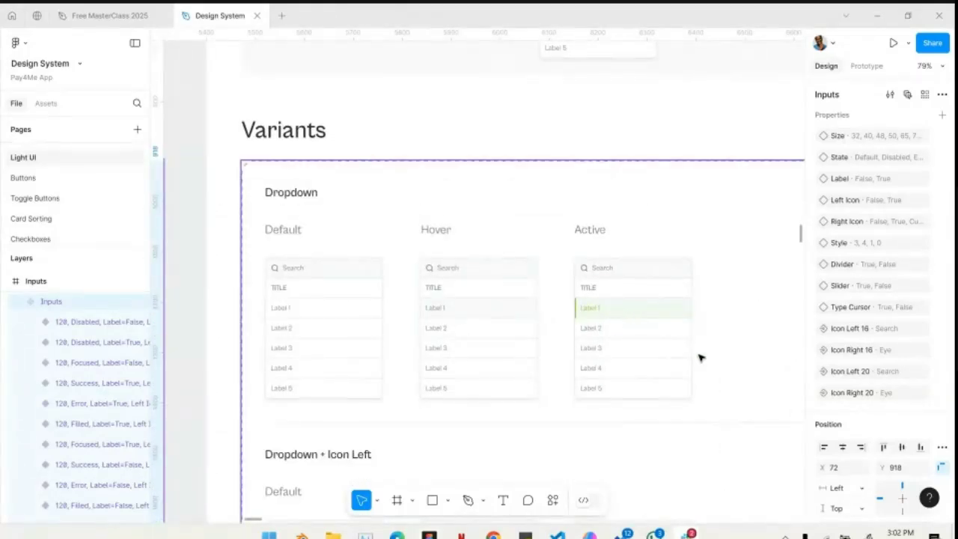
scroll(701, 358, "down", 10)
scroll(700, 358, "down", 5)
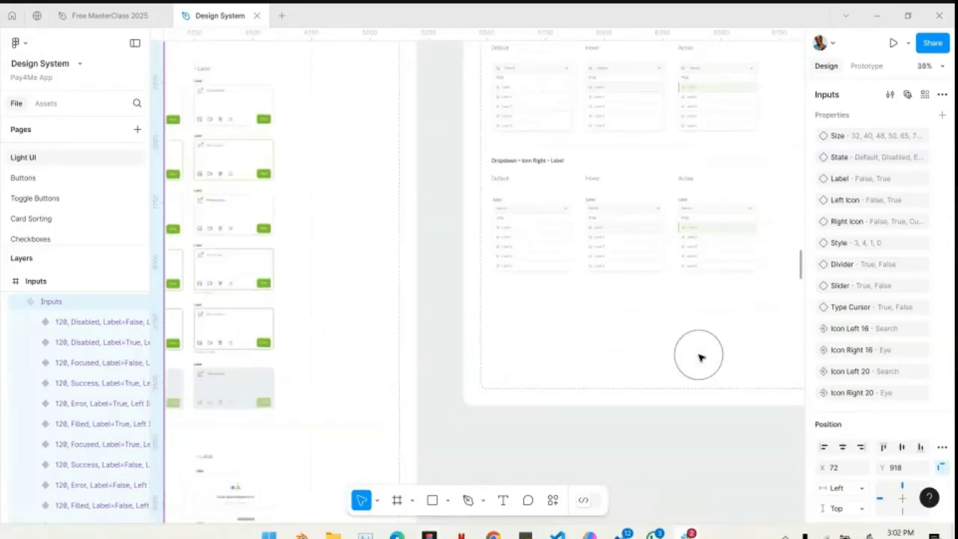
- Examine the Chips frame's Filtering Chip sample and its icon variants in the default, hover and active states
scroll(700, 358, "up", 7)
scroll(700, 358, "right", 4)
scroll(700, 358, "up", 3)
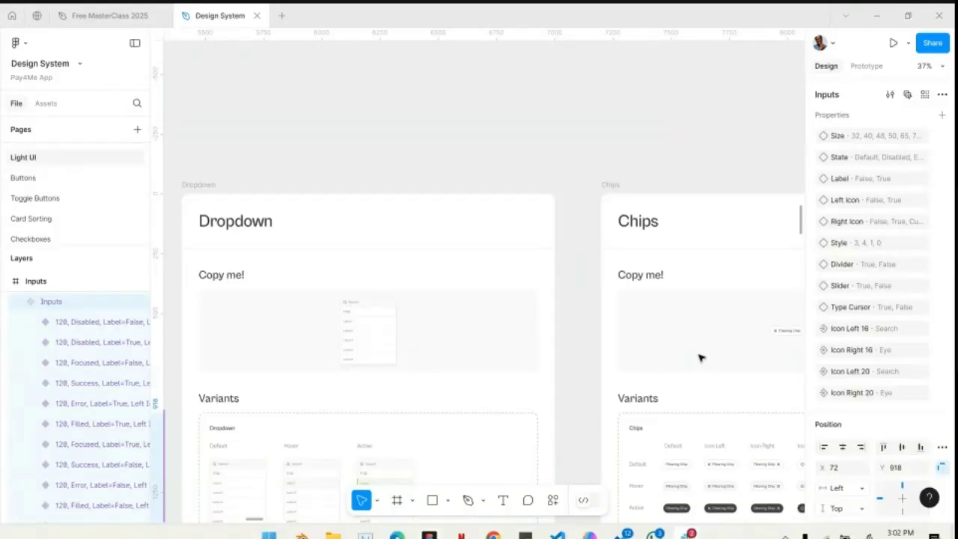
scroll(631, 245, "right", 3)
scroll(595, 337, "up", 5, "ctrl")
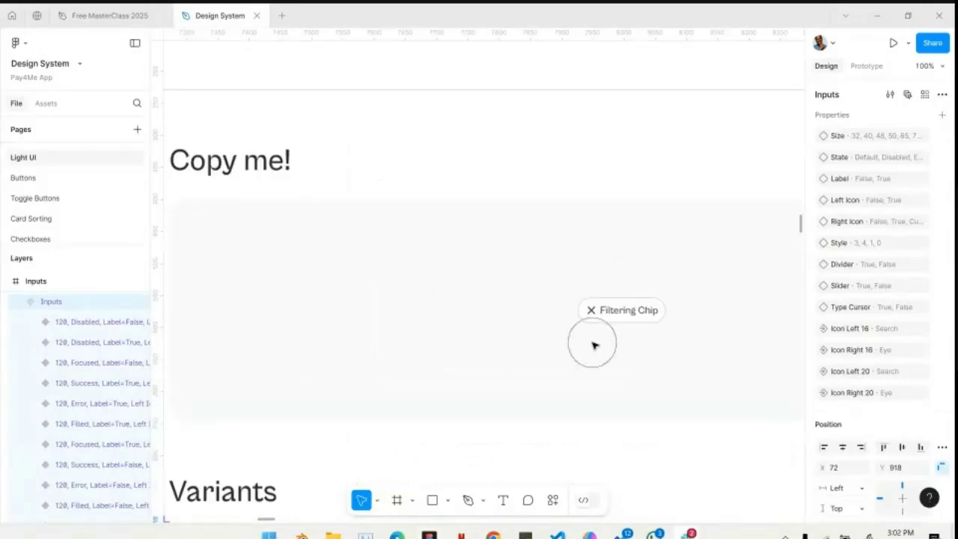
scroll(599, 356, "down", 5)
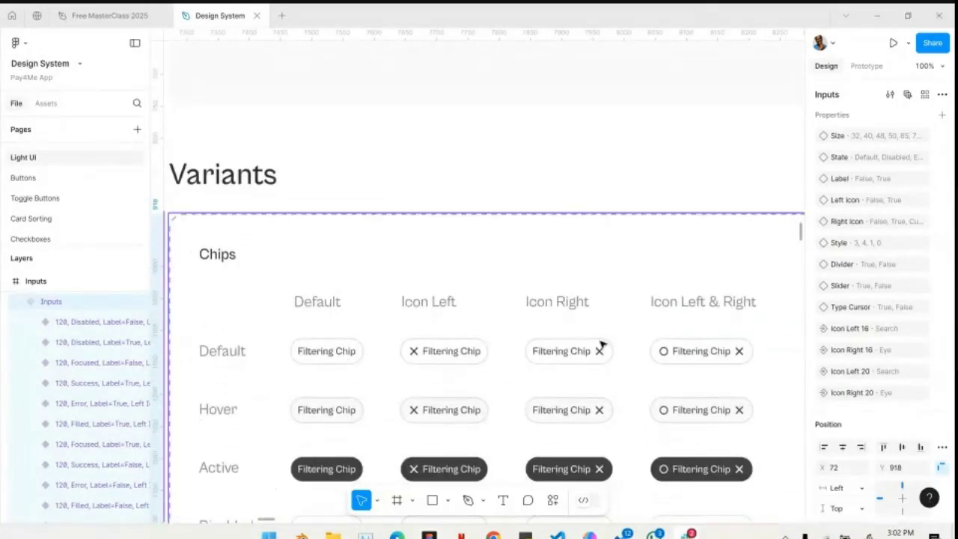
- Examine the Toast frame's sample and its Success, Info, Warning and Error notification variants
scroll(506, 431, "down", 8, "ctrl")
scroll(479, 434, "right", 4)
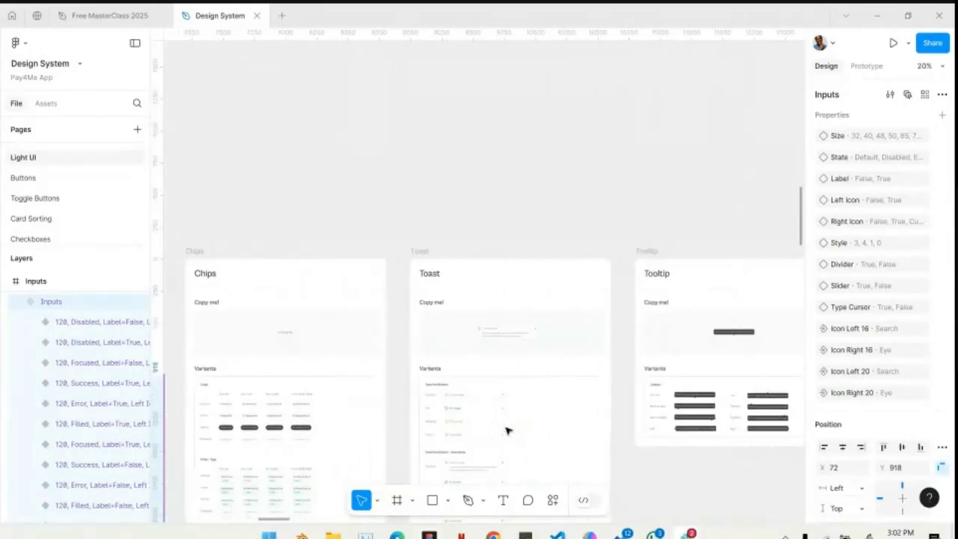
scroll(474, 437, "up", 5, "ctrl")
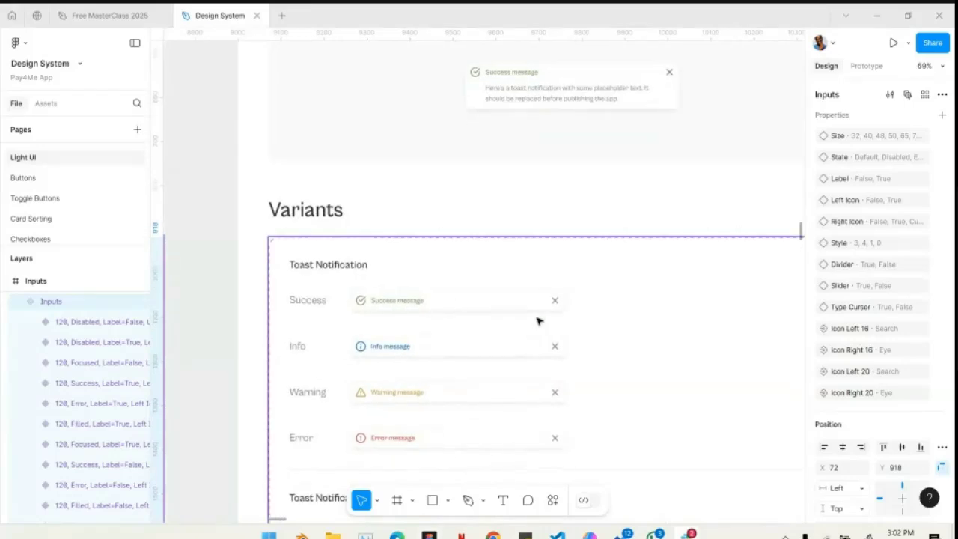
- Examine the Tooltip frame's sample and its variants for each pointer direction
scroll(538, 321, "down", 3, "ctrl")
scroll(538, 320, "right", 8)
scroll(413, 302, "up", 5, "ctrl")
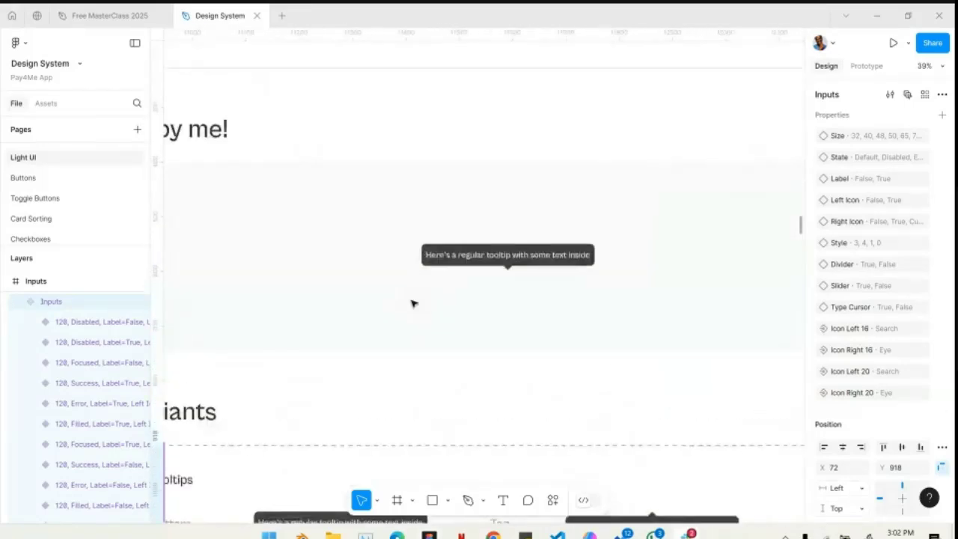
scroll(515, 289, "down", 6)
scroll(515, 289, "left", 2)
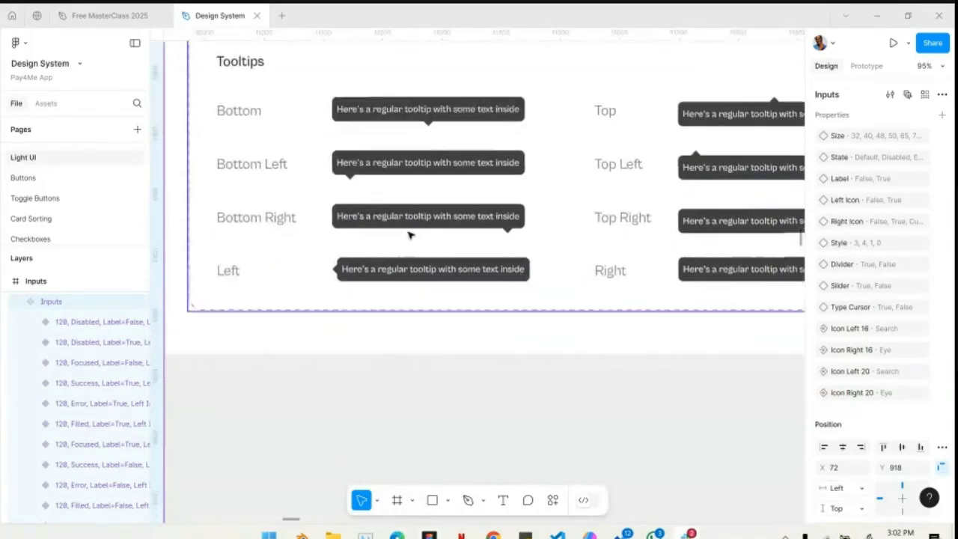
scroll(462, 227, "up", 1)
scroll(442, 234, "down", 3, "ctrl")
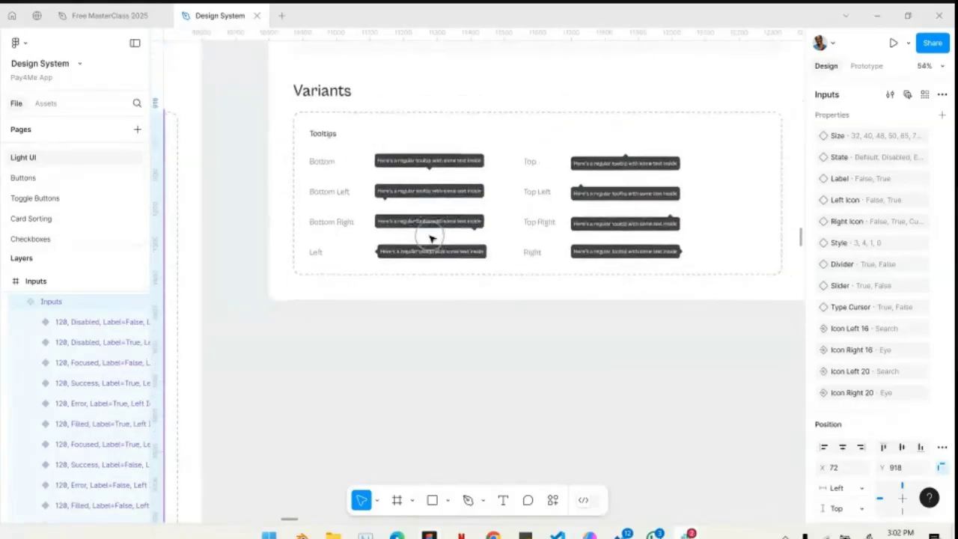
- Examine the Badges frame's sample and variants, and select the Badges component set to show its properties
scroll(431, 239, "up", 4)
scroll(432, 239, "right", 10)
scroll(432, 238, "down", 2)
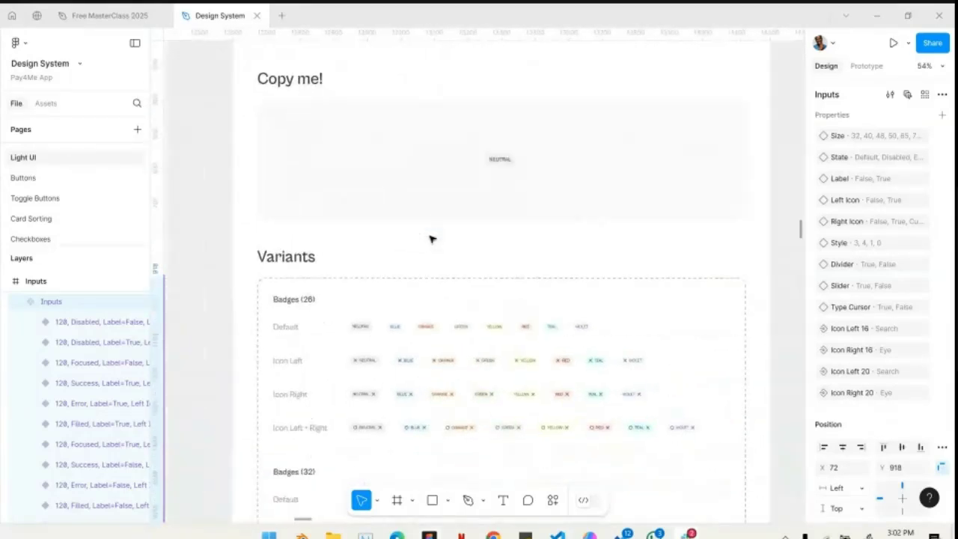
left_click(449, 387)
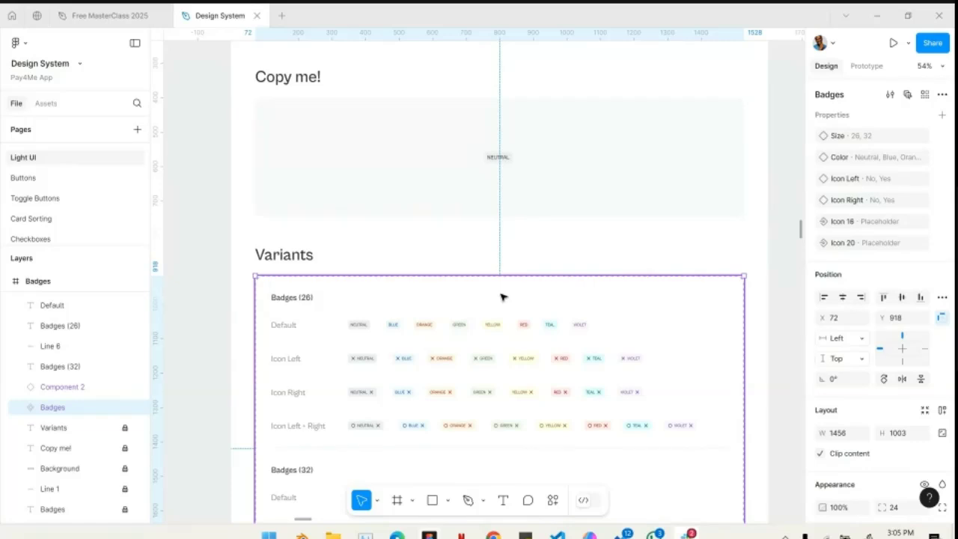
- Examine the Dialog frame's sample up close and its variants with and without the avatar and buttons
scroll(502, 297, "down", 5)
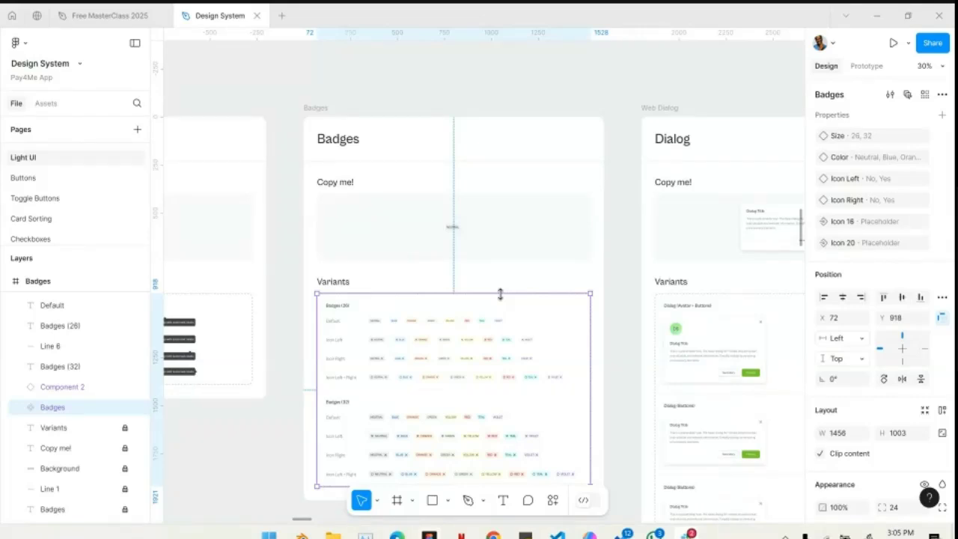
scroll(616, 205, "right", 5)
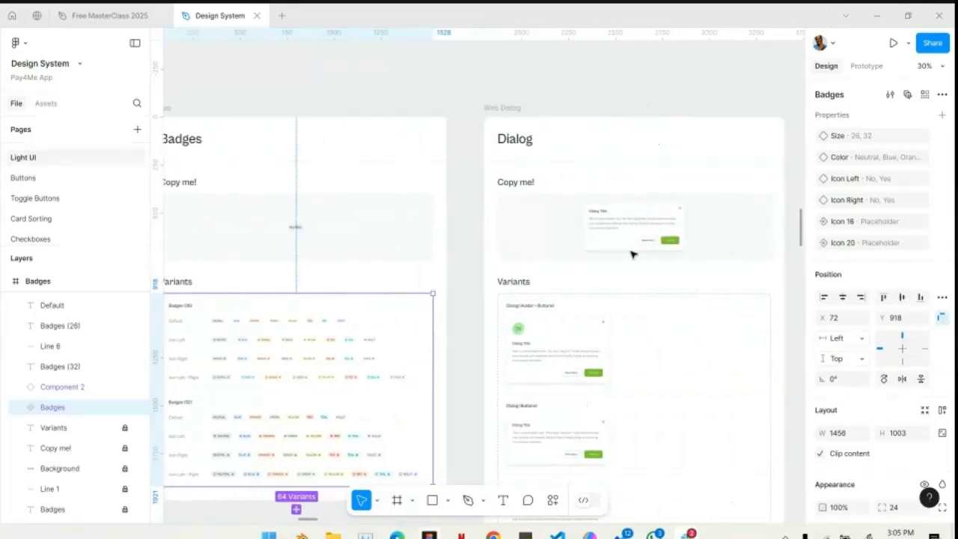
scroll(676, 243, "up", 5)
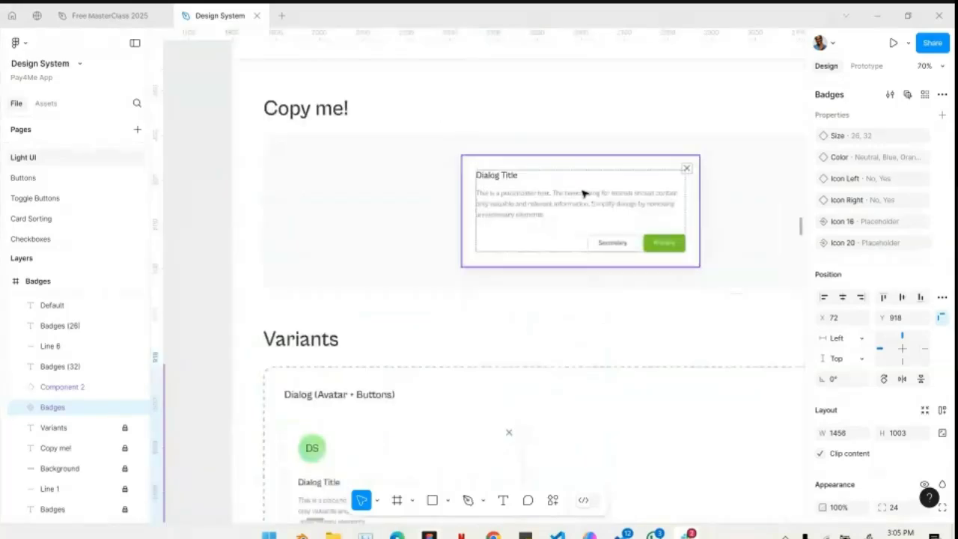
scroll(599, 210, "up", 5)
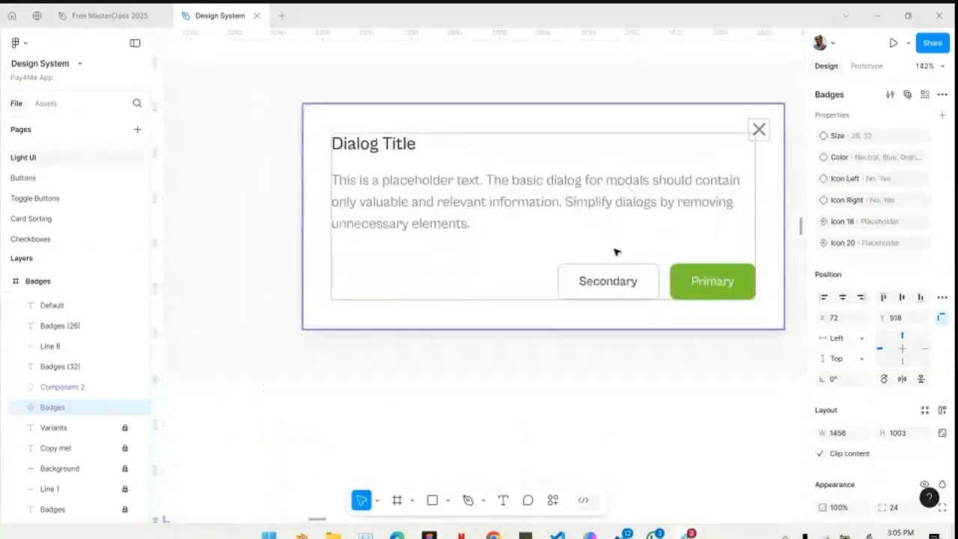
scroll(719, 288, "down", 3)
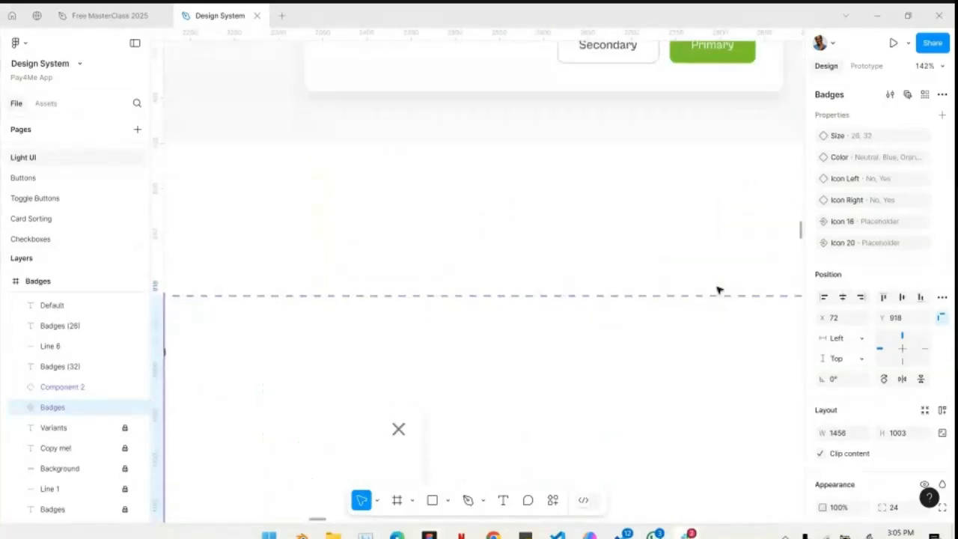
scroll(719, 287, "down", 5)
scroll(552, 373, "down", 5)
scroll(554, 392, "down", 5)
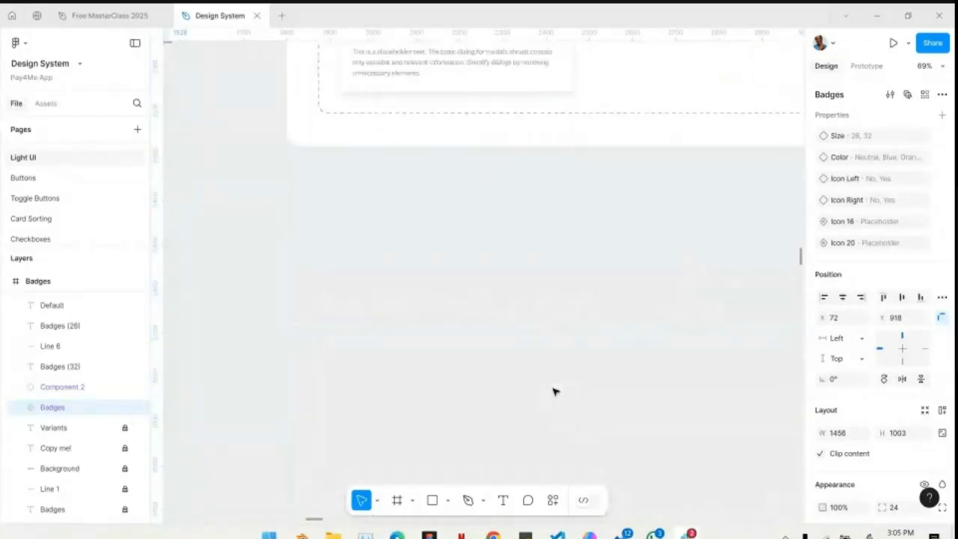
scroll(554, 391, "up", 3)
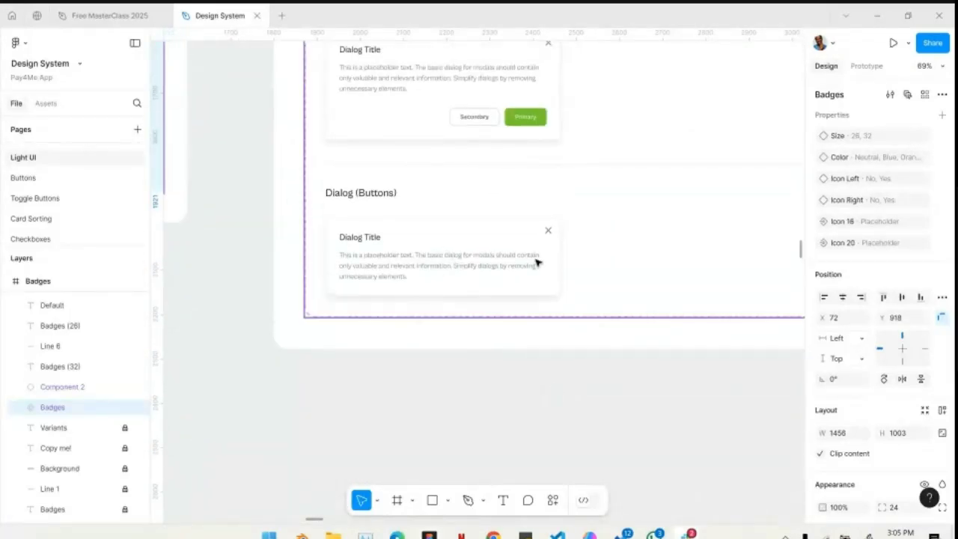
scroll(559, 235, "up", 3)
scroll(545, 238, "down", 10)
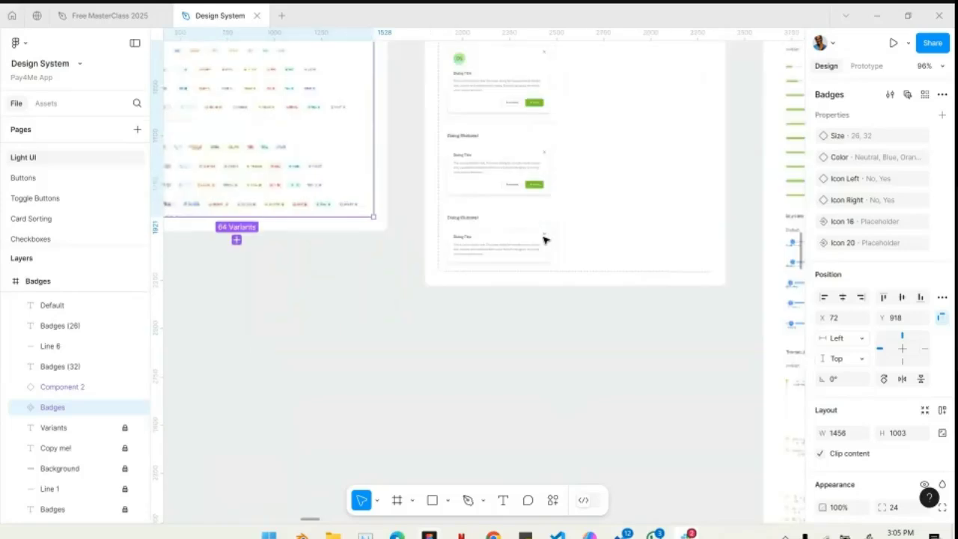
- Look over the Progress indicators, Tabs and Pagination frames with their samples and variants
scroll(439, 259, "right", 5)
scroll(439, 259, "up", 2)
scroll(440, 260, "up", 2)
scroll(439, 256, "up", 3)
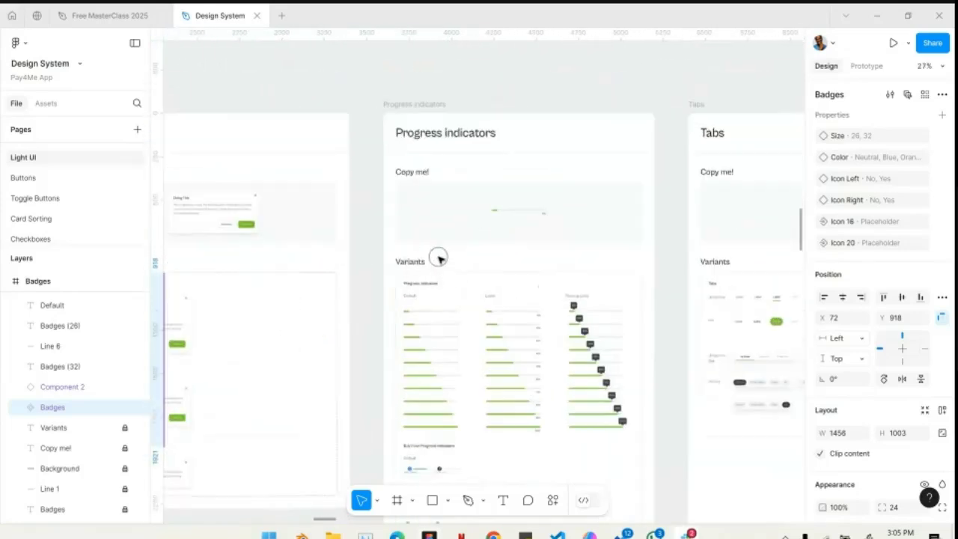
scroll(439, 259, "right", 5)
scroll(406, 163, "up", 3)
scroll(404, 164, "right", 10)
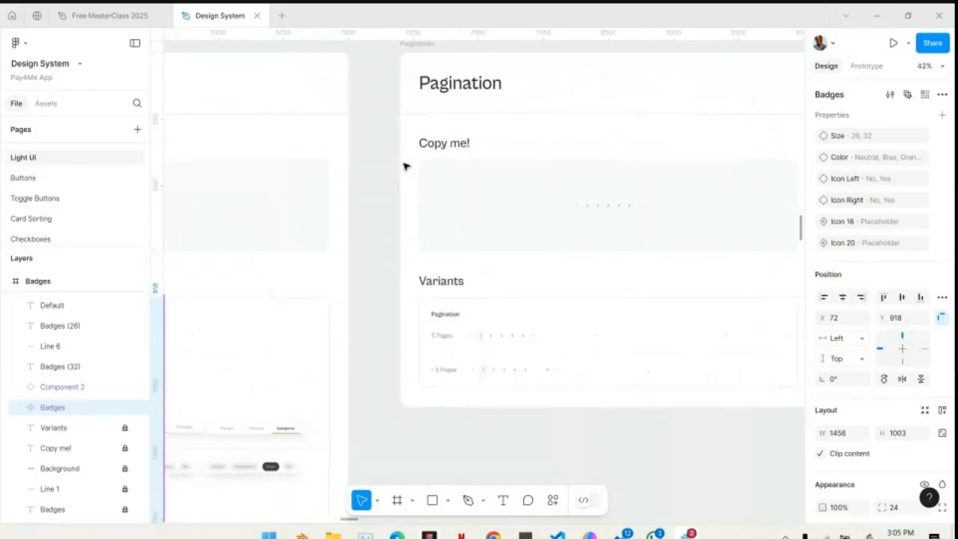
- Examine the Avatars frame's image, solid color and gradient variants in each size
scroll(441, 218, "right", 10)
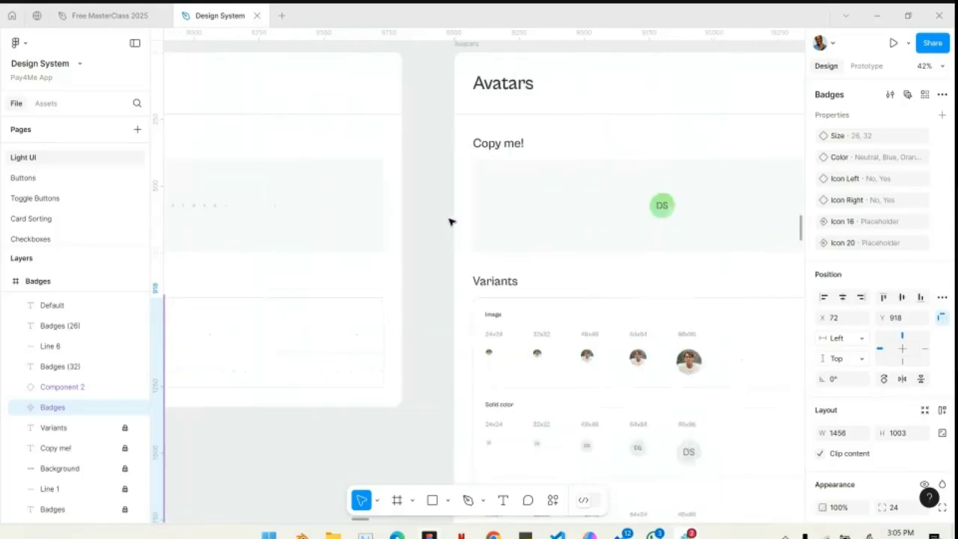
scroll(450, 221, "down", 3)
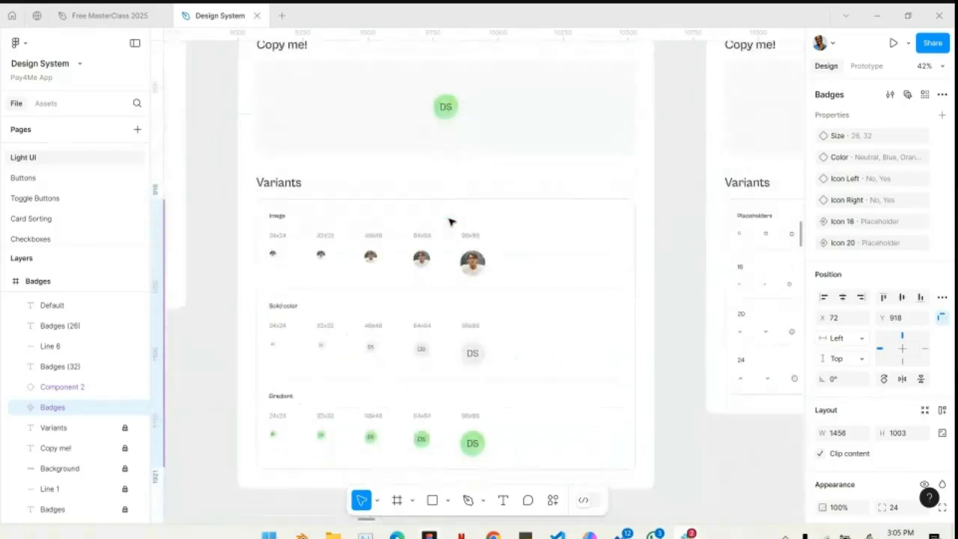
scroll(526, 262, "right", 5)
- Examine the Finance Cards sample and Wallet Balance Cards, and select the wallet's Hidden Info variant
scroll(526, 262, "right", 8)
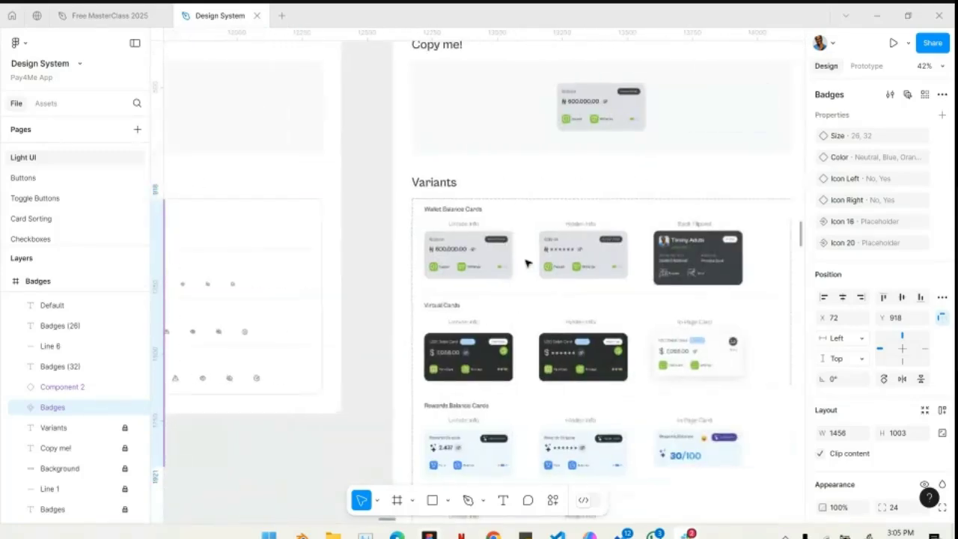
scroll(479, 225, "up", 3)
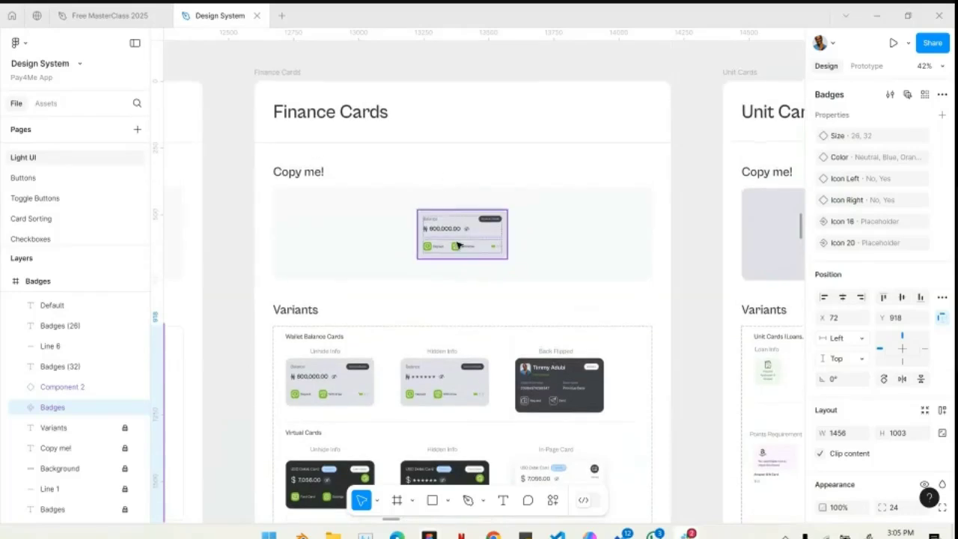
scroll(456, 244, "up", 3)
scroll(457, 246, "down", 4)
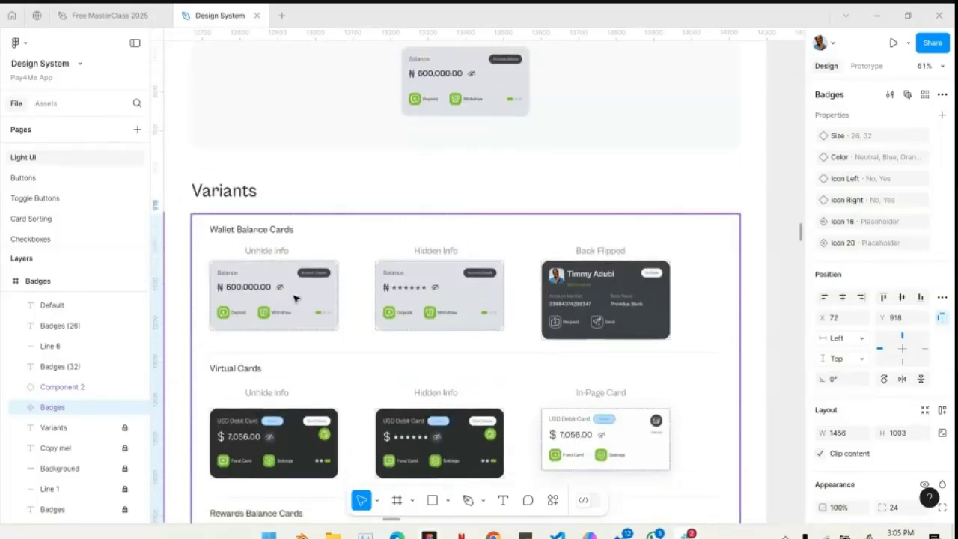
left_click(470, 299)
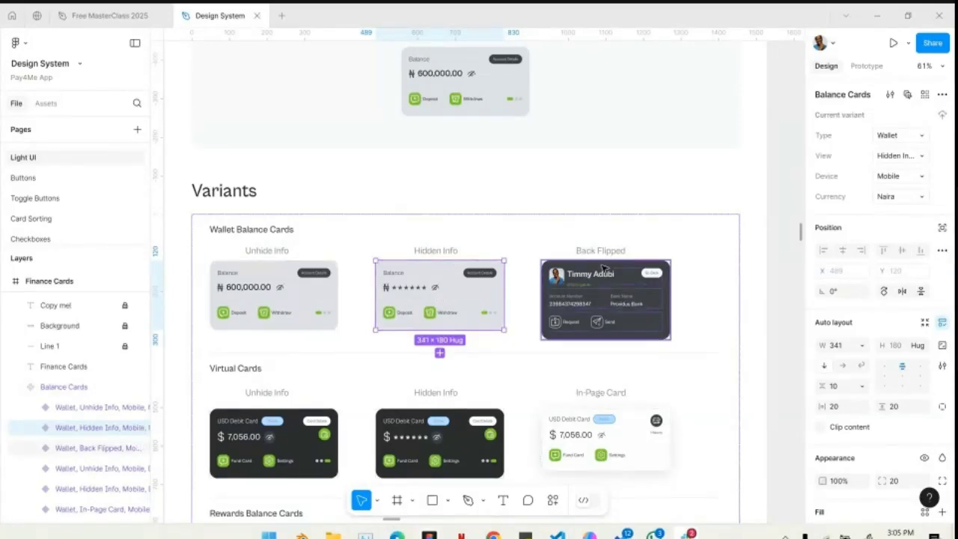
- Examine the virtual, rewards balance, foreign savings, NFC payment and card skin variants of the Finance Cards
scroll(608, 296, "down", 5)
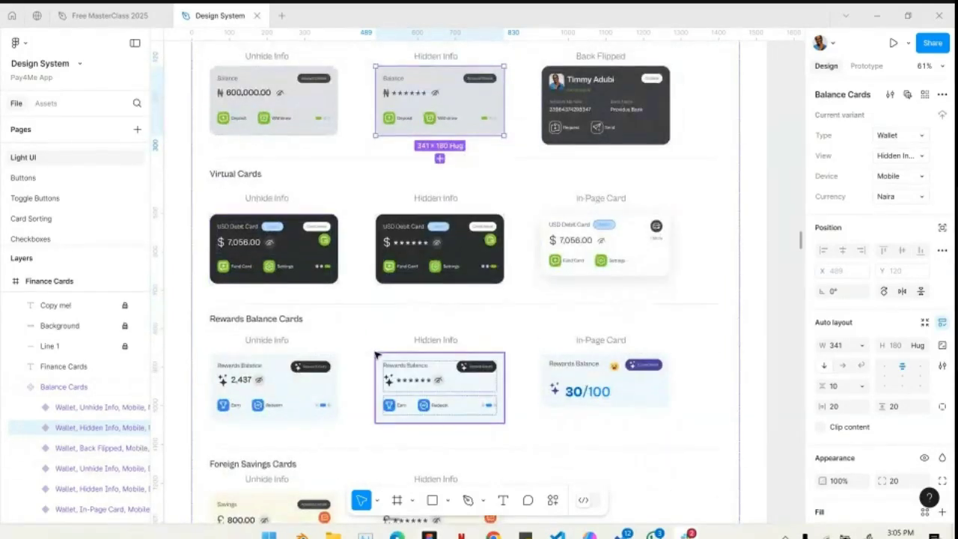
scroll(376, 356, "down", 3)
scroll(377, 355, "down", 5)
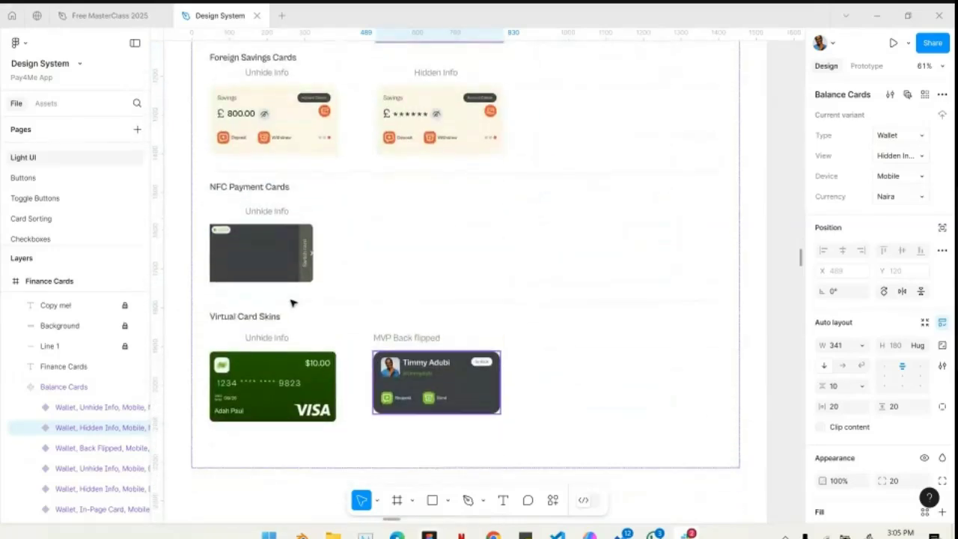
- Select the NFC Payment Cards variant to inspect its properties, and view it within the full Balance Cards set
scroll(245, 241, "up", 5)
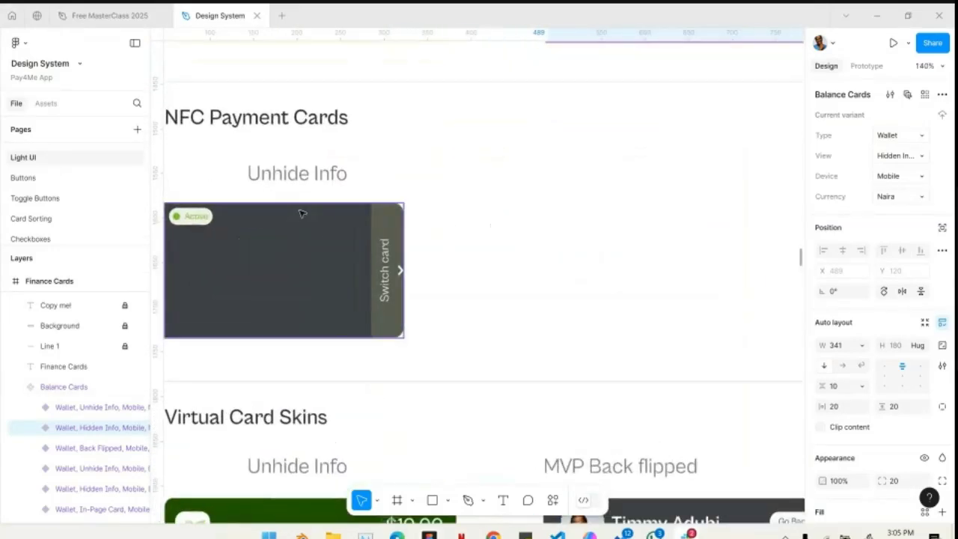
left_click(326, 229)
scroll(326, 230, "down", 8)
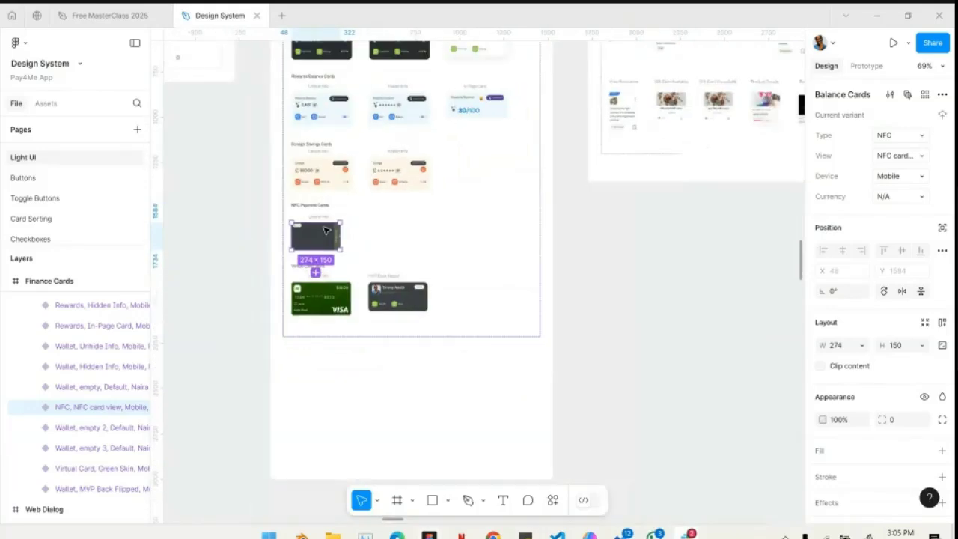
scroll(408, 220, "up", 3)
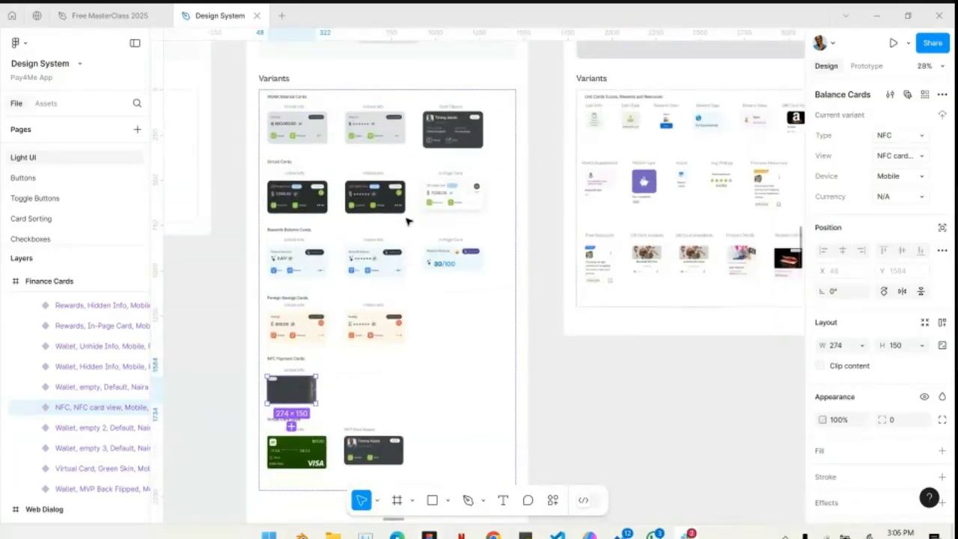
- Select the Passport Application & Renewal sample in the Copy me! area of the Unit Cards frame
scroll(408, 221, "up", 3)
scroll(558, 180, "up", 4)
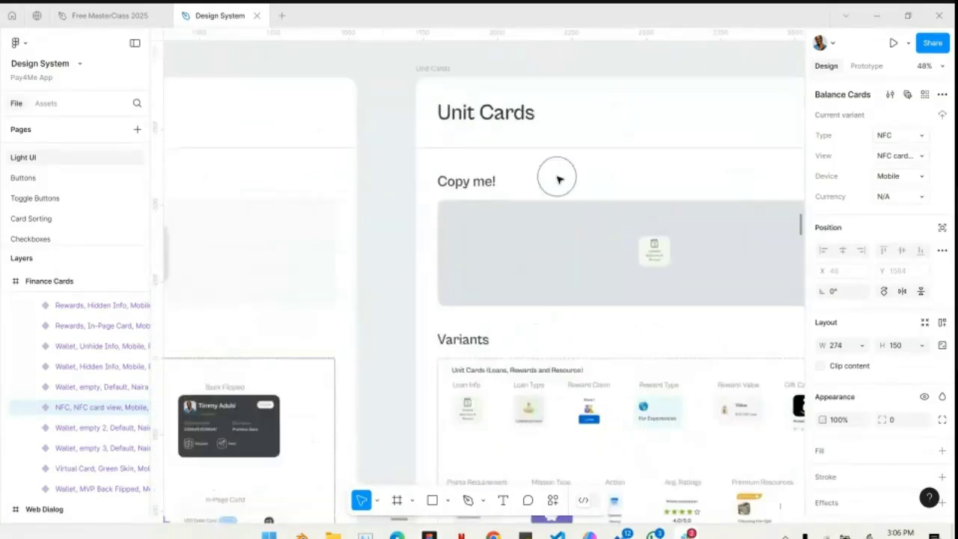
scroll(626, 312, "up", 4)
scroll(592, 75, "up", 2)
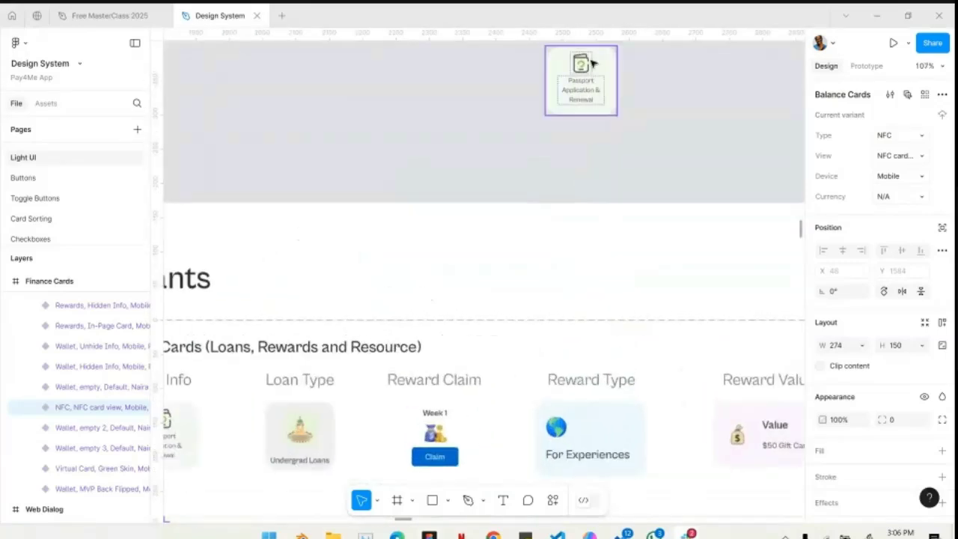
left_click(576, 54)
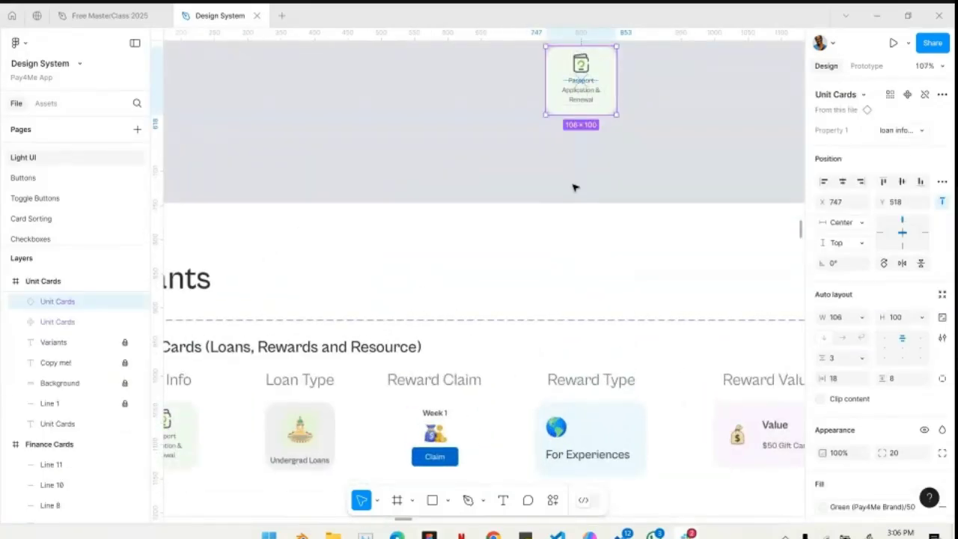
- Examine the loan, reward and gift card variants of the Unit Cards, and select the Reward Type variant
scroll(574, 187, "up", 4)
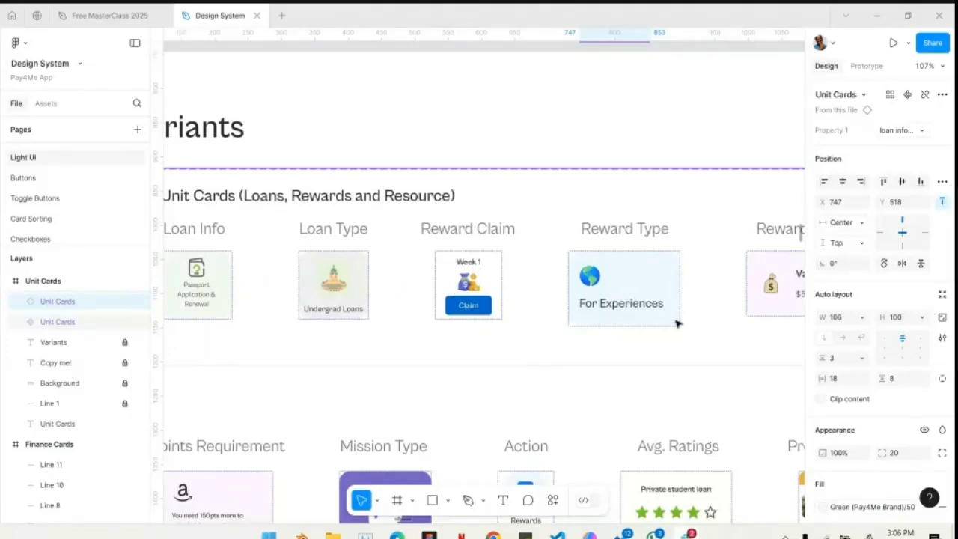
scroll(635, 313, "right", 3)
scroll(636, 313, "right", 3)
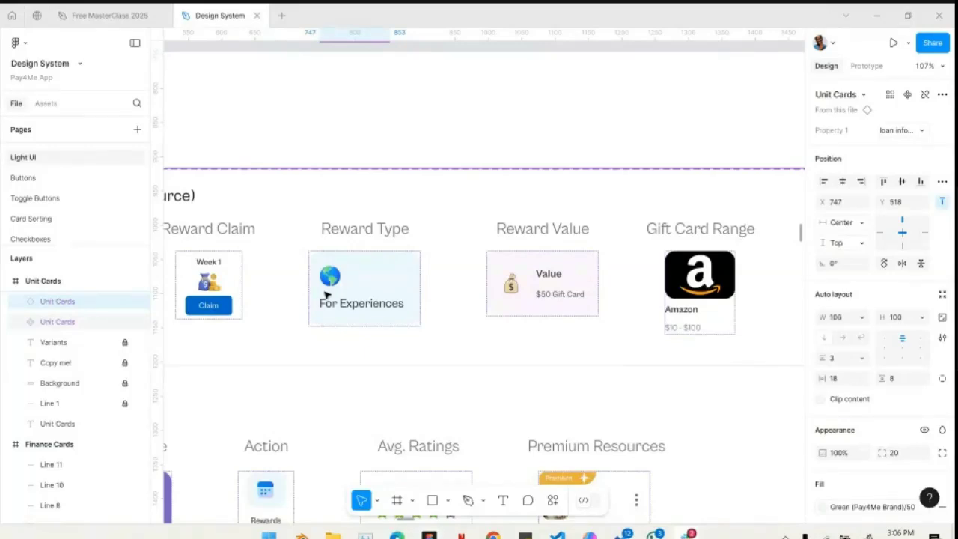
left_click(365, 300)
left_click(374, 293)
scroll(392, 284, "left", 4)
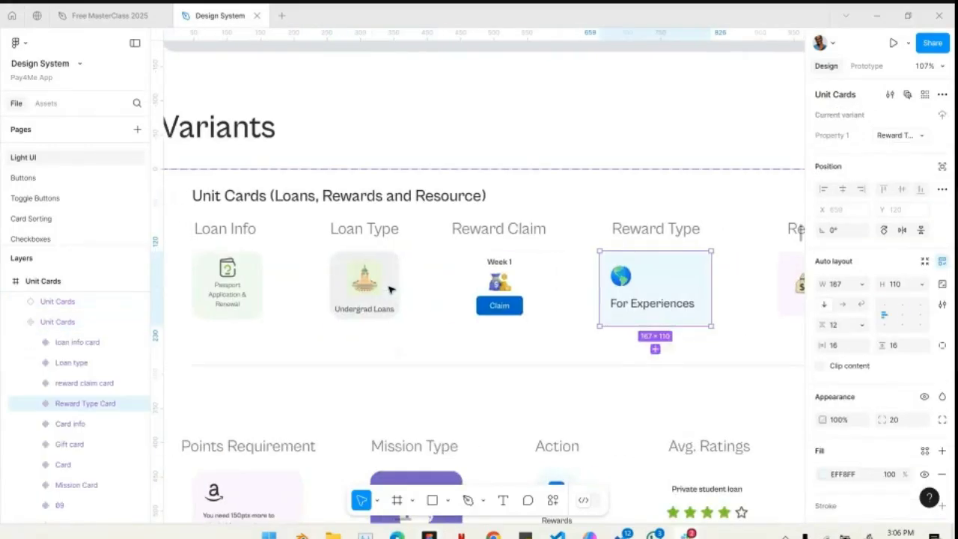
- Examine the remaining Unit Cards variants, from Points Requirement and Mission Type to Product Details and Redeem Points
scroll(389, 285, "down", 3)
scroll(393, 267, "down", 4)
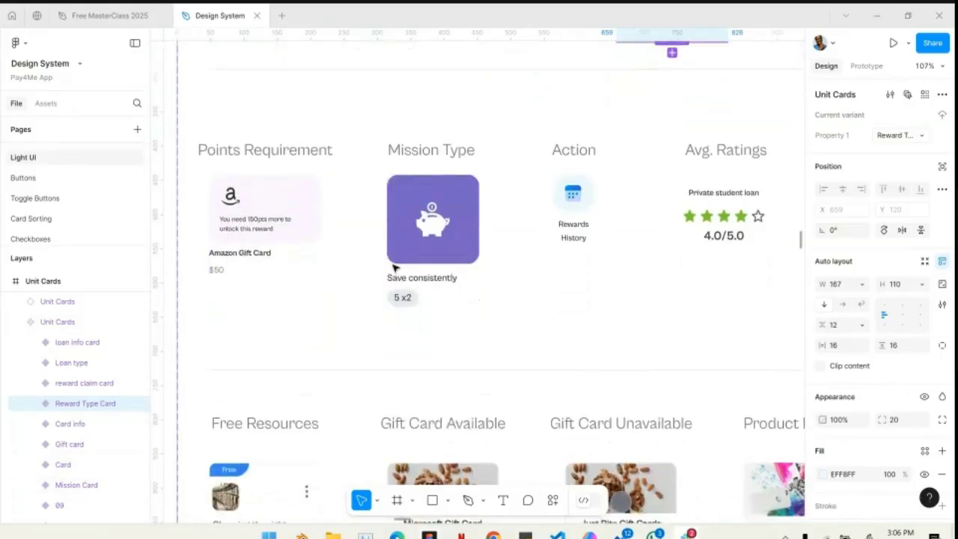
scroll(395, 267, "down", 5)
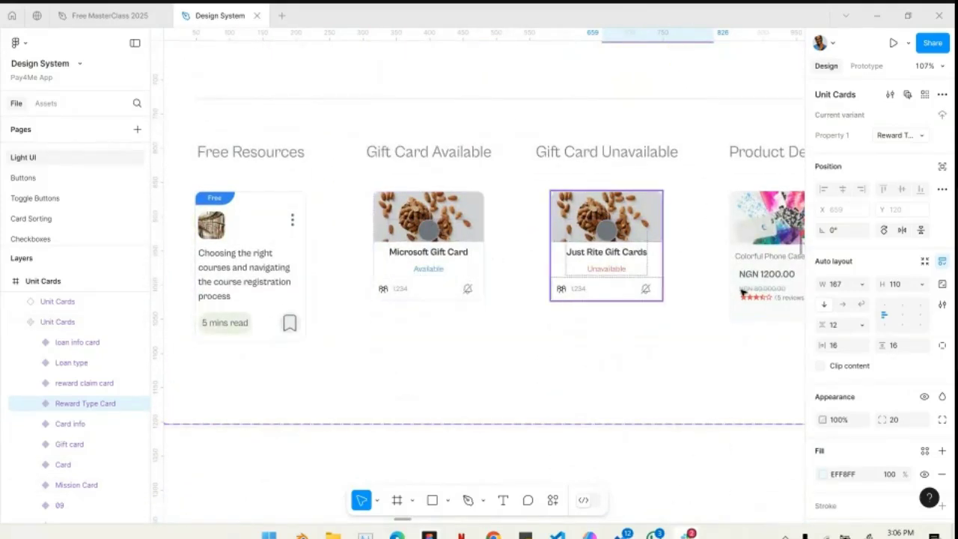
scroll(674, 262, "right", 3)
scroll(595, 272, "right", 3)
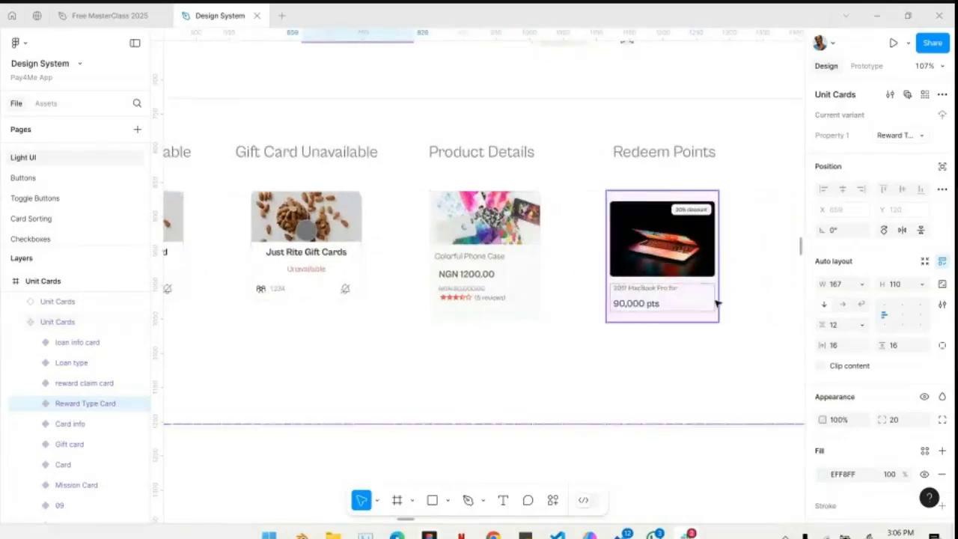
- Examine the Private Post, Topic Post and Post Reaction variants in the Community Cards frame
scroll(716, 302, "down", 5, "ctrl")
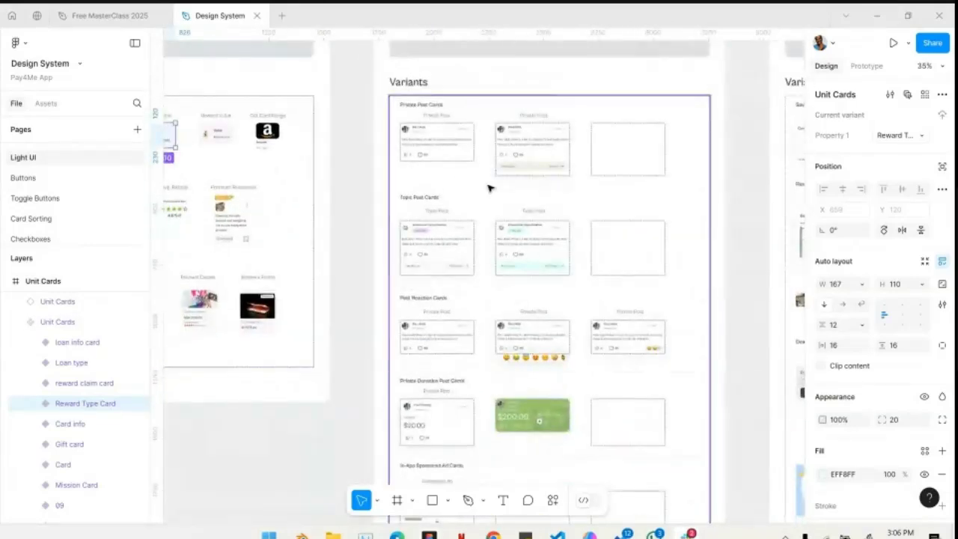
scroll(489, 173, "up", 3, "ctrl")
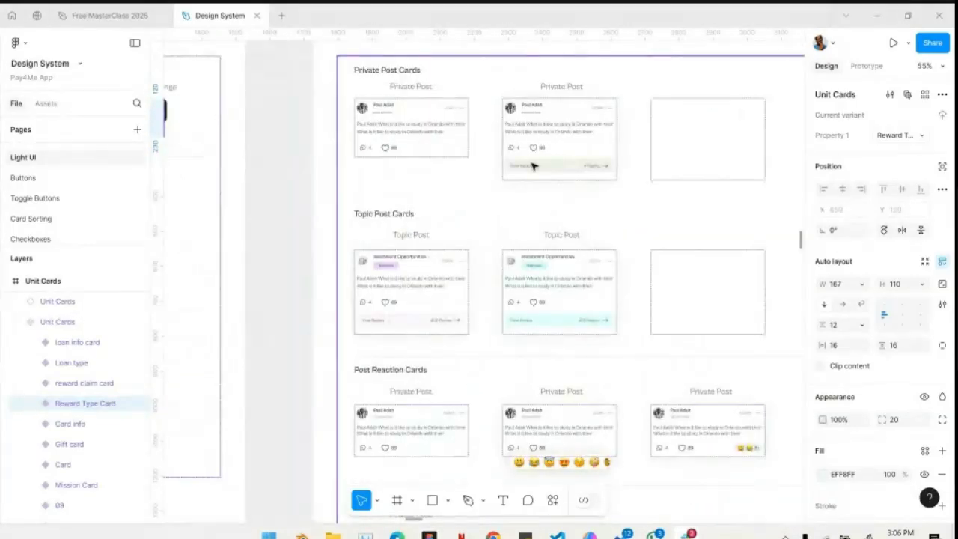
scroll(532, 167, "down", 5, "ctrl")
scroll(534, 167, "down", 2)
scroll(534, 166, "right", 4)
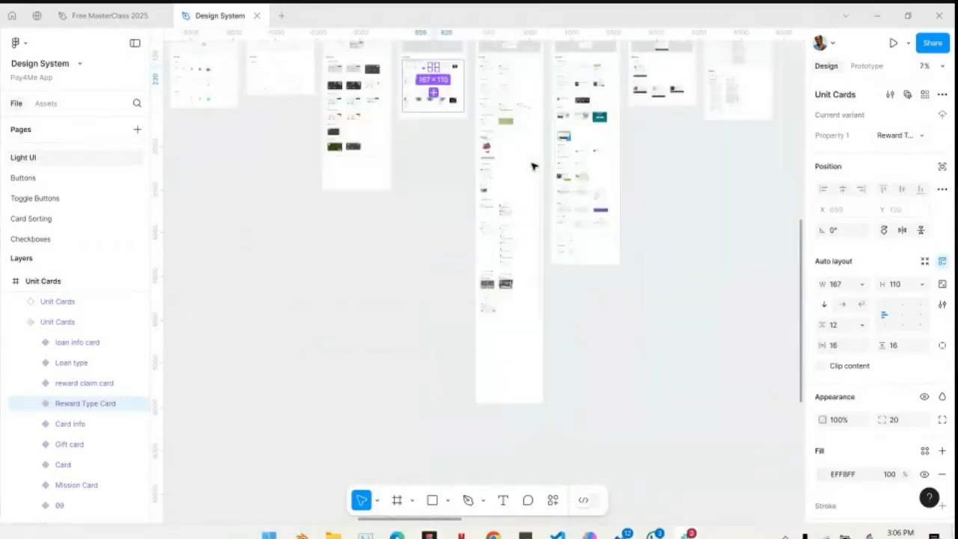
- Clear the selection and survey the component frames from Finance Cards through Combo Cards to the modals
scroll(534, 166, "up", 3)
scroll(532, 165, "left", 3)
scroll(532, 165, "down", 4)
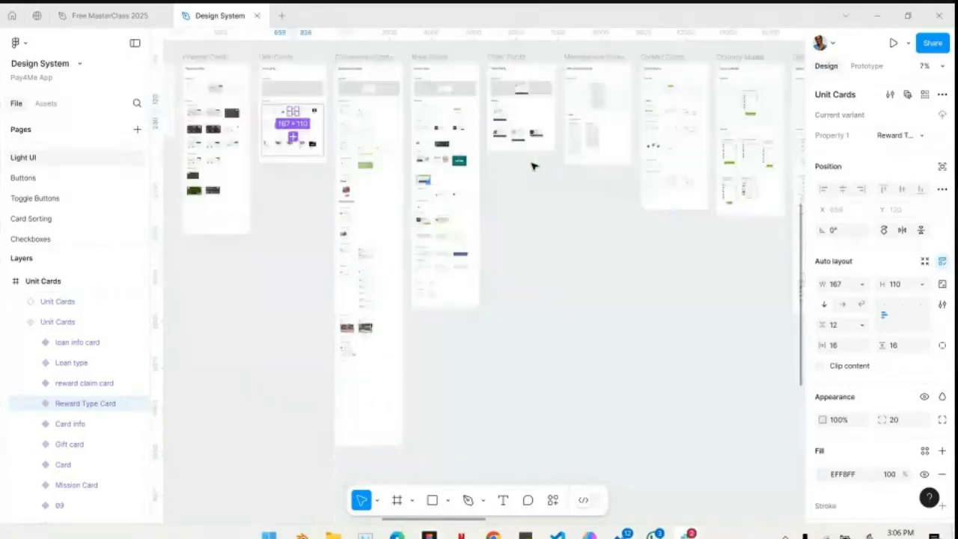
left_click(503, 257)
scroll(503, 257, "up", 3)
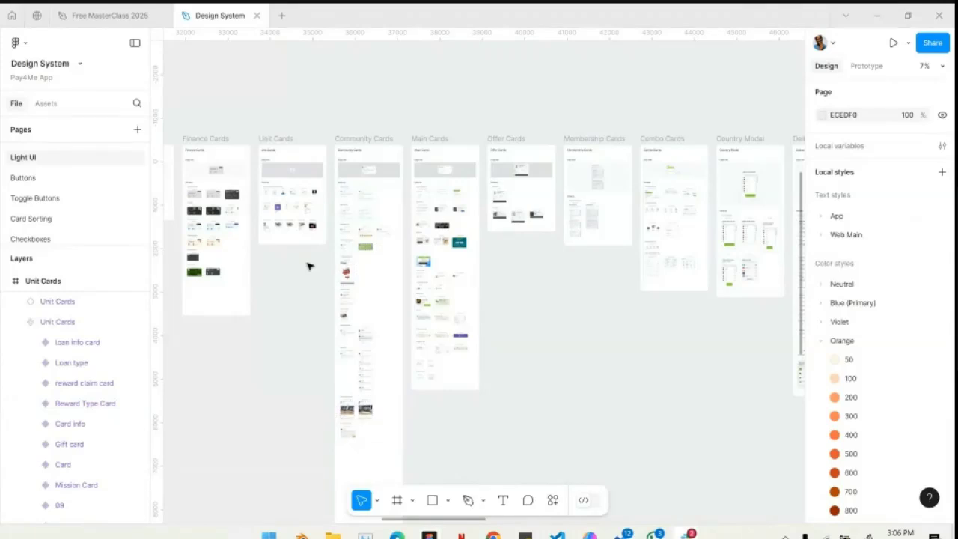
scroll(315, 250, "up", 4)
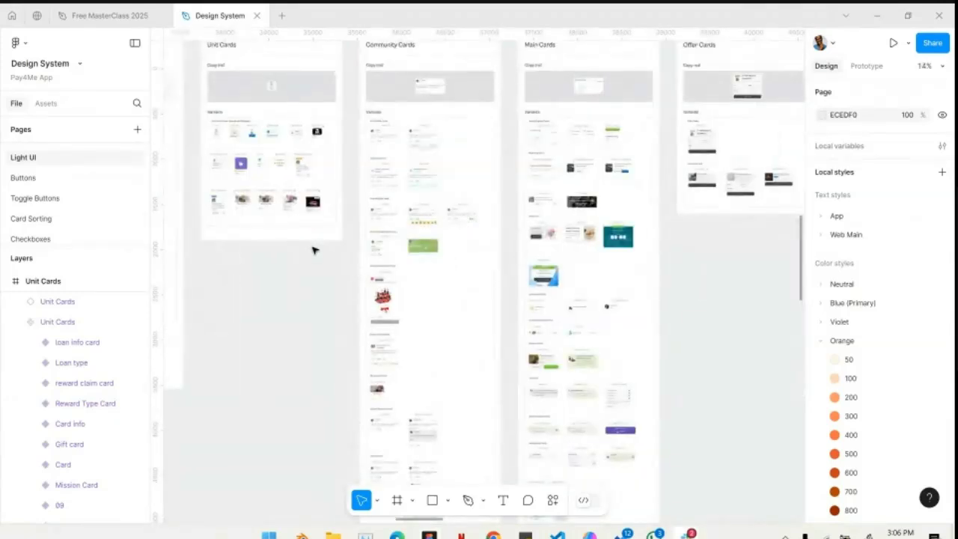
scroll(315, 250, "right", 10)
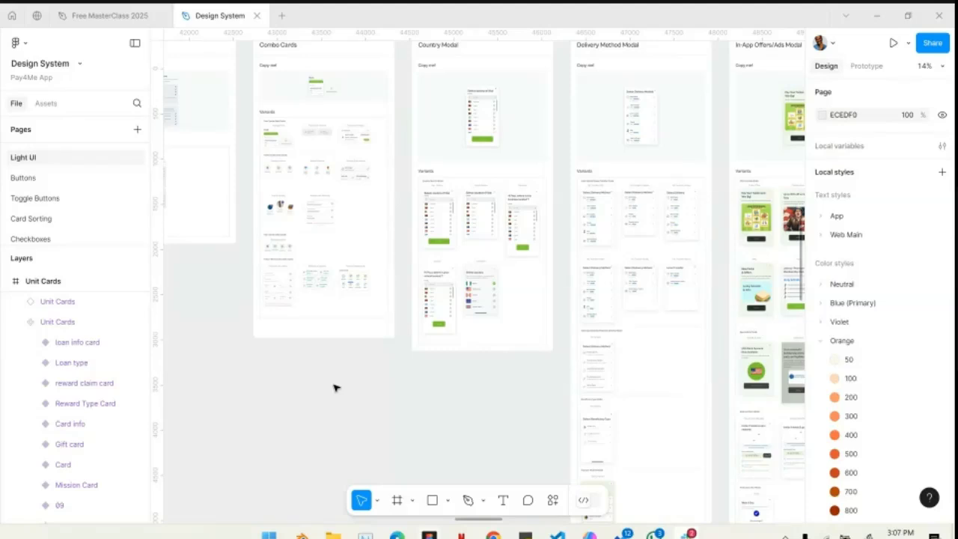
- Select the Country Modal variant set, survey the remaining frames up to the Outlined and Filled Icons, and clear the selection
left_click(527, 307)
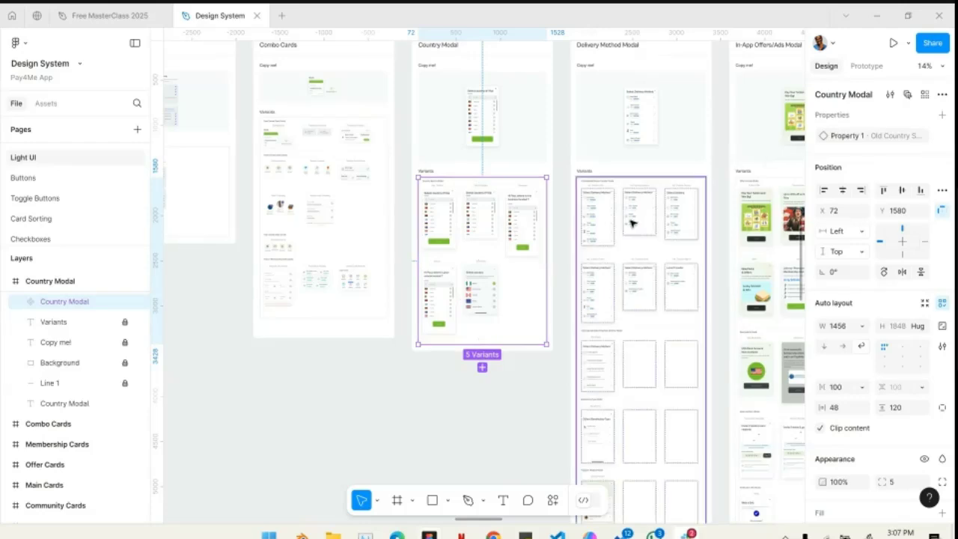
scroll(644, 224, "right", 5)
scroll(632, 223, "down", 5)
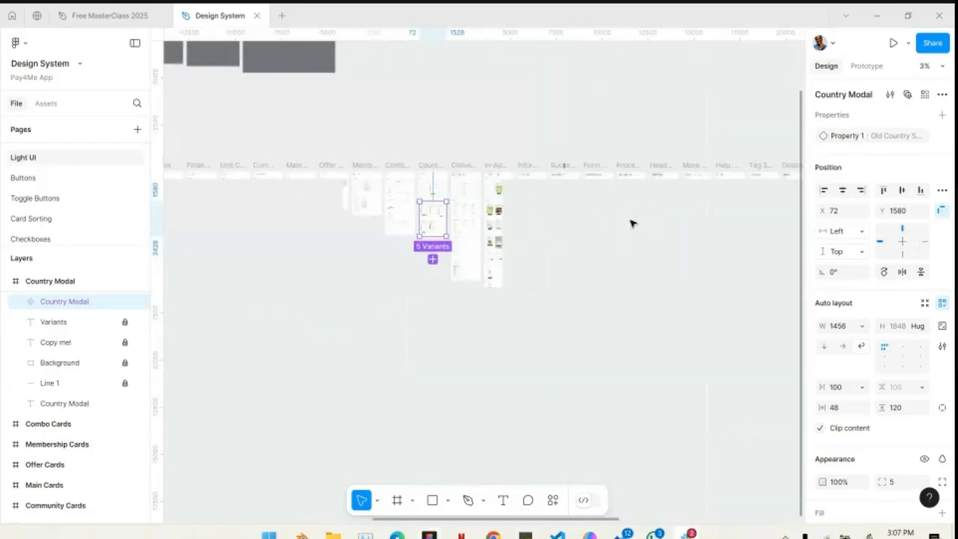
scroll(631, 223, "right", 5)
scroll(631, 223, "left", 3)
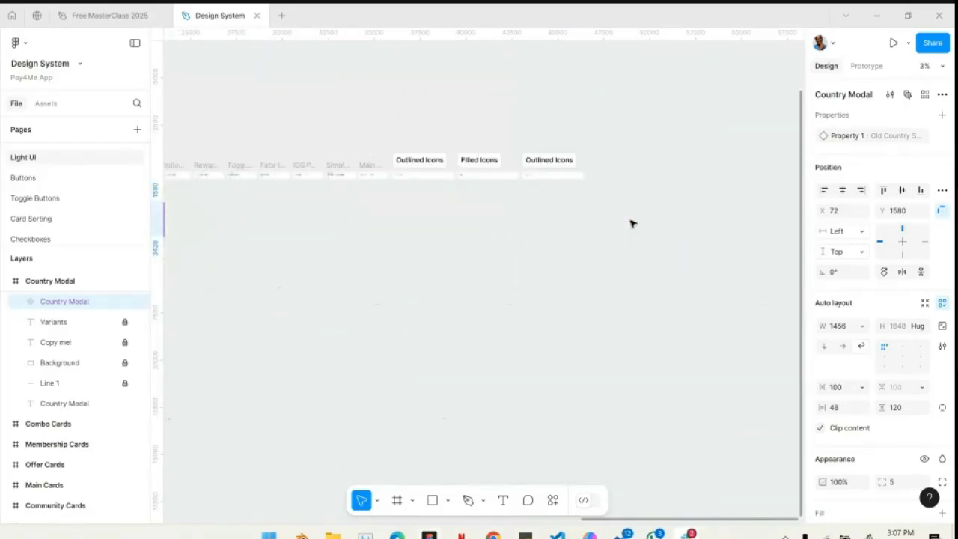
left_click(466, 147)
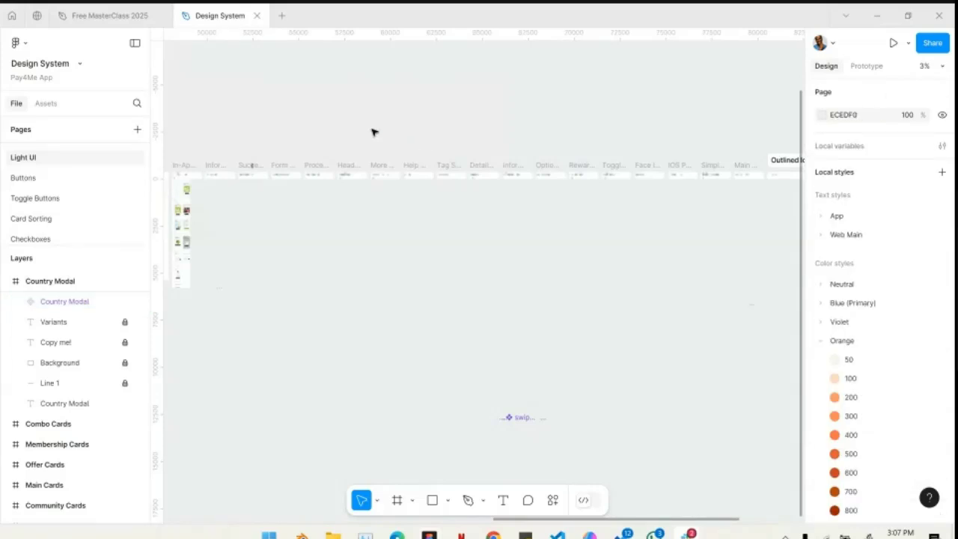
scroll(372, 133, "left", 5)
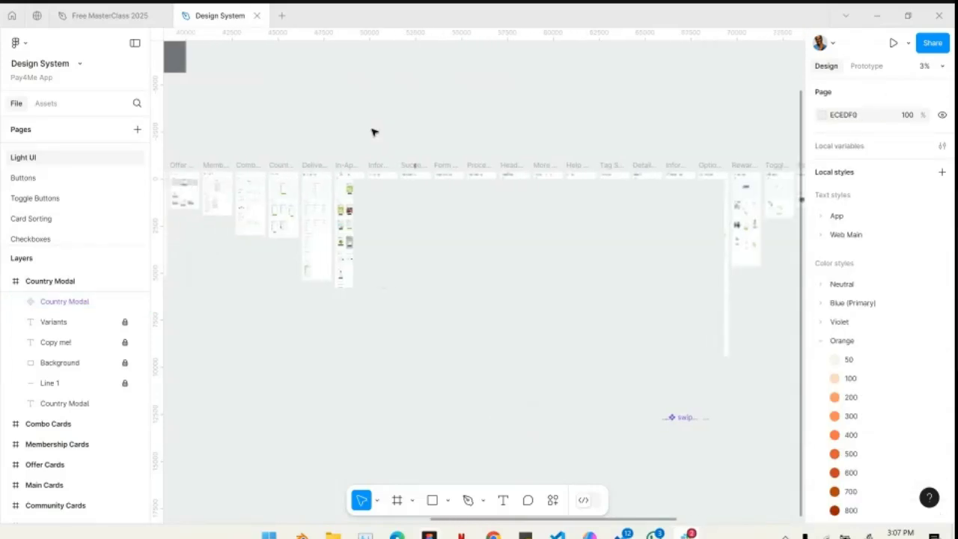
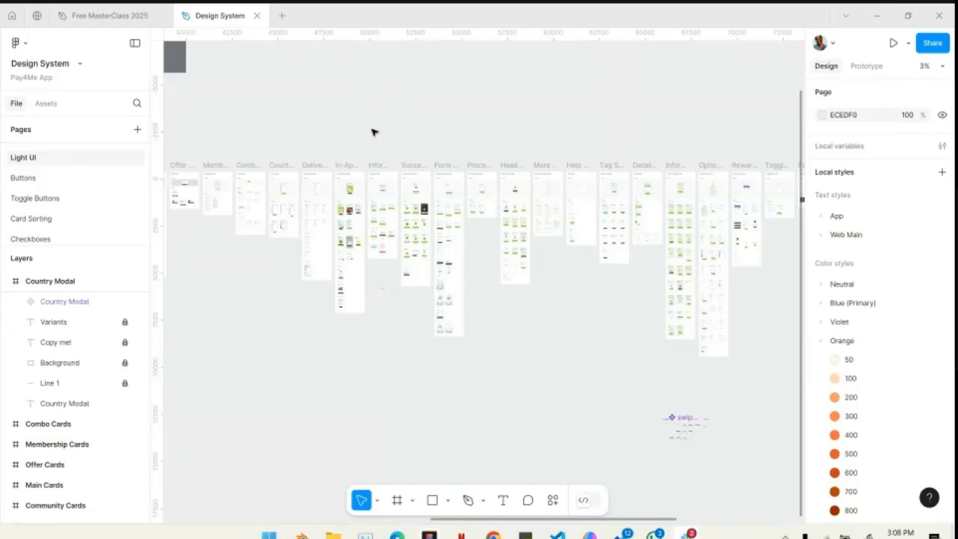
- Examine the icon categories in the Outlined Icons frame, from User and Banking/Wallet to Security, across their size groups
scroll(373, 133, "right", 10)
scroll(617, 191, "up", 2)
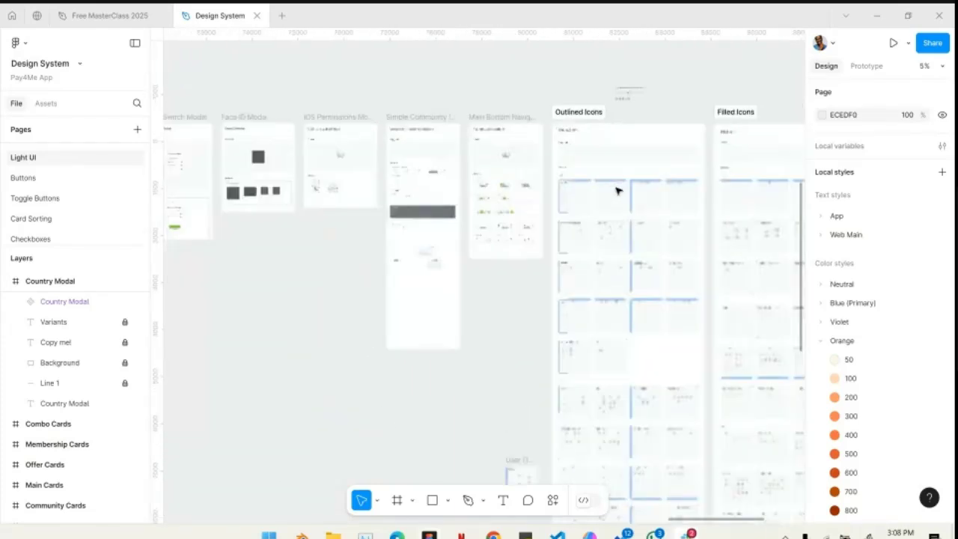
scroll(617, 191, "up", 10)
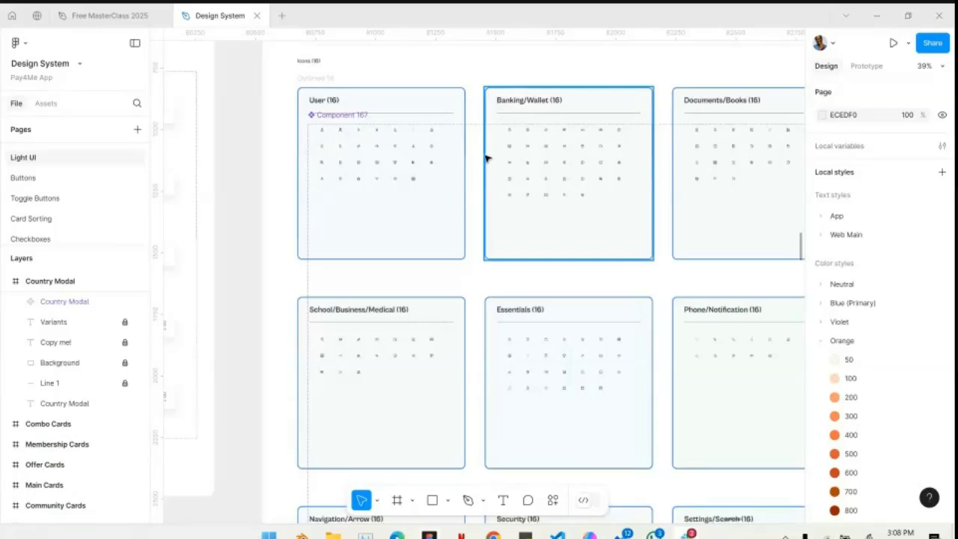
scroll(485, 158, "down", 15)
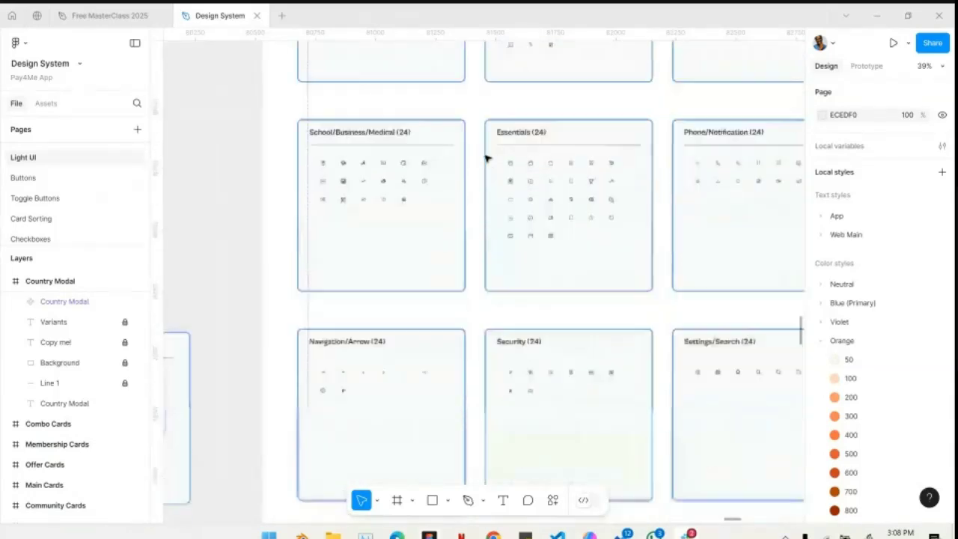
scroll(485, 158, "down", 3)
scroll(486, 156, "down", 6)
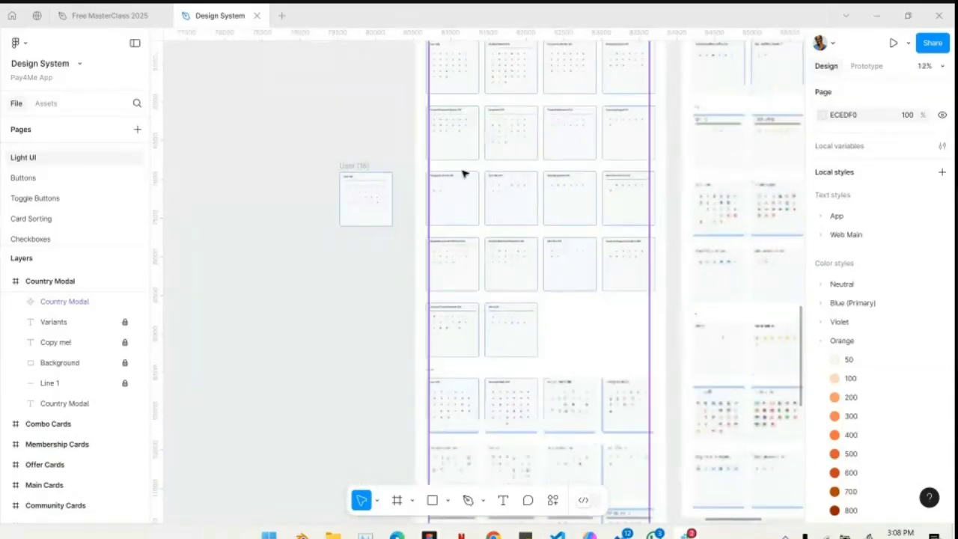
scroll(464, 174, "up", 4)
scroll(653, 215, "down", 6)
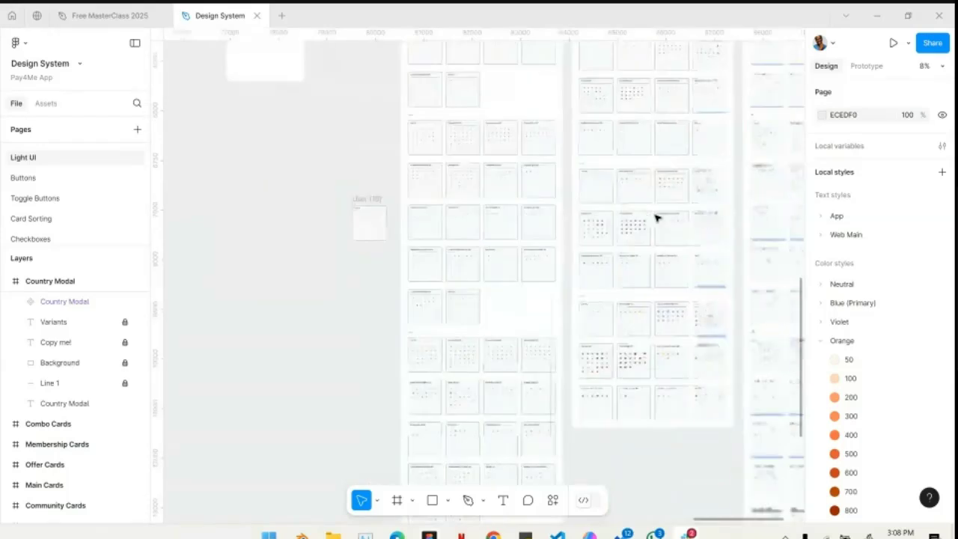
- Examine the Essentials (32) icons in the Filled Icons frame and survey the neighbouring icon categories
scroll(656, 218, "up", 10)
scroll(473, 325, "up", 2)
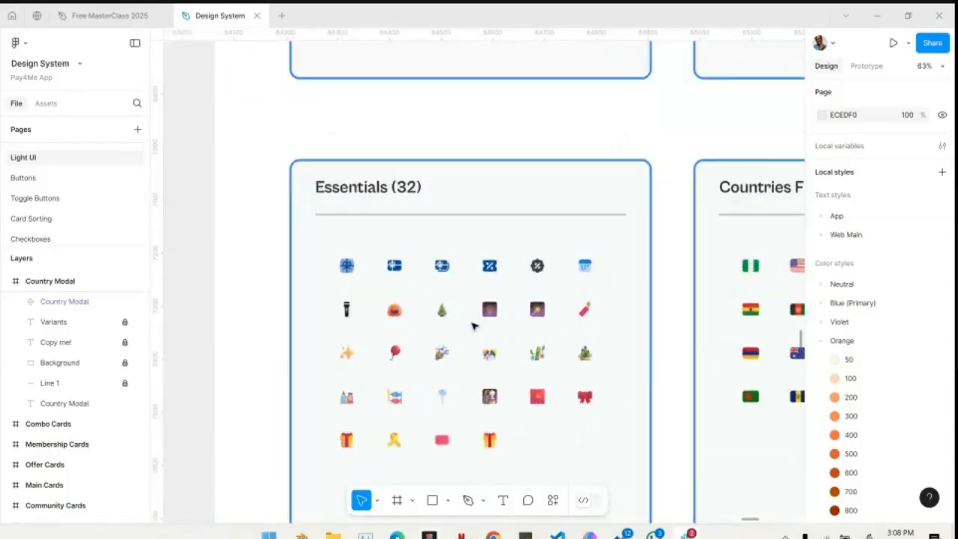
scroll(473, 325, "up", 6)
scroll(473, 325, "left", 2)
scroll(462, 357, "down", 4)
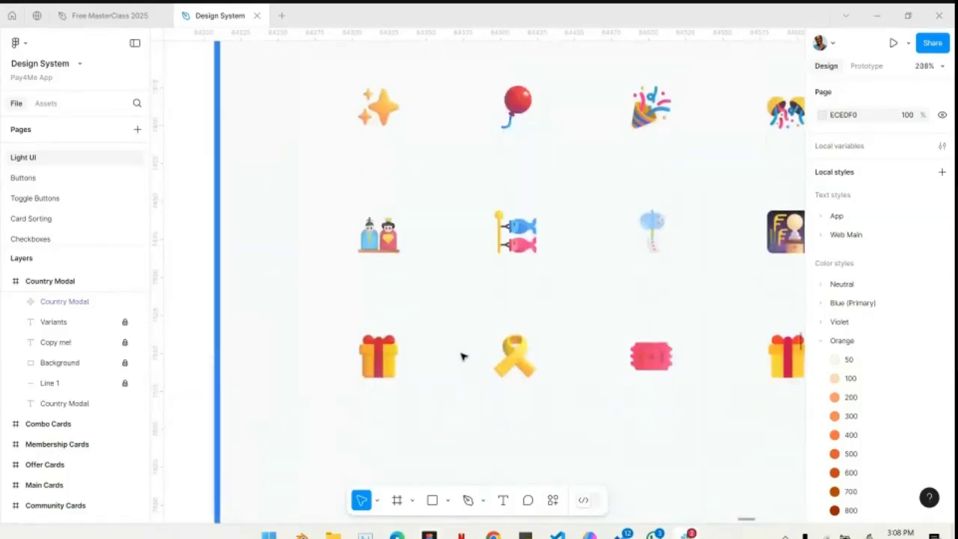
scroll(462, 357, "down", 10)
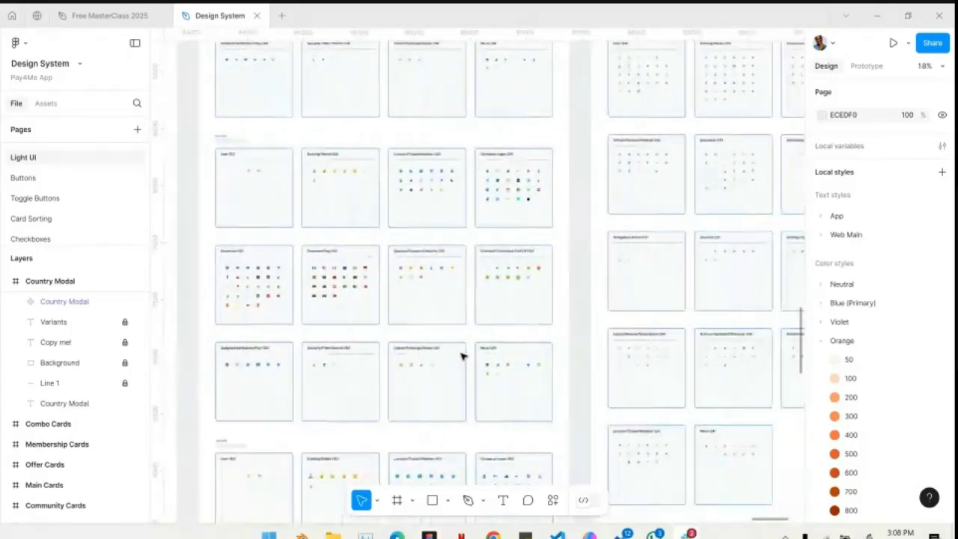
scroll(462, 357, "down", 6)
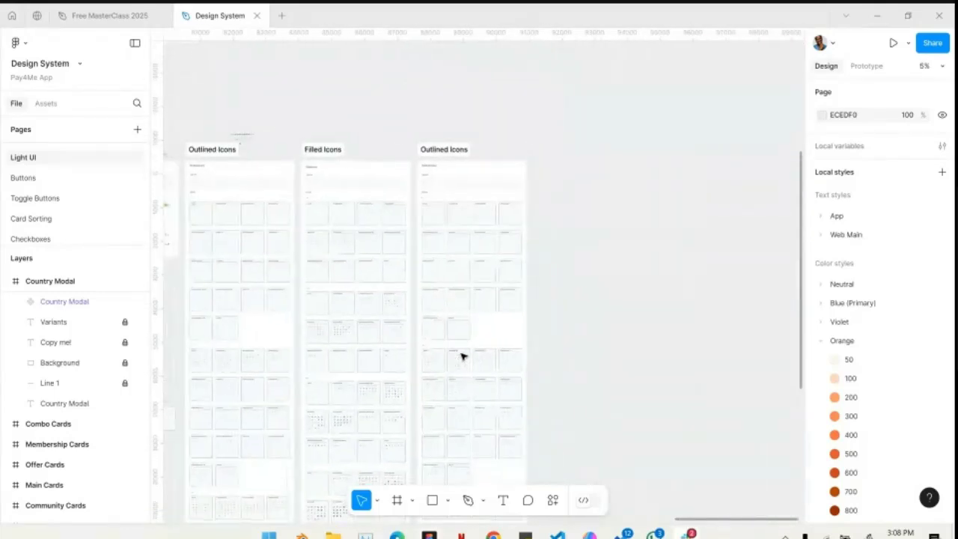
- Select the icon variant set in the first Outlined Icons frame to inspect its properties, and clear the selection
scroll(462, 358, "left", 5)
left_click(525, 340)
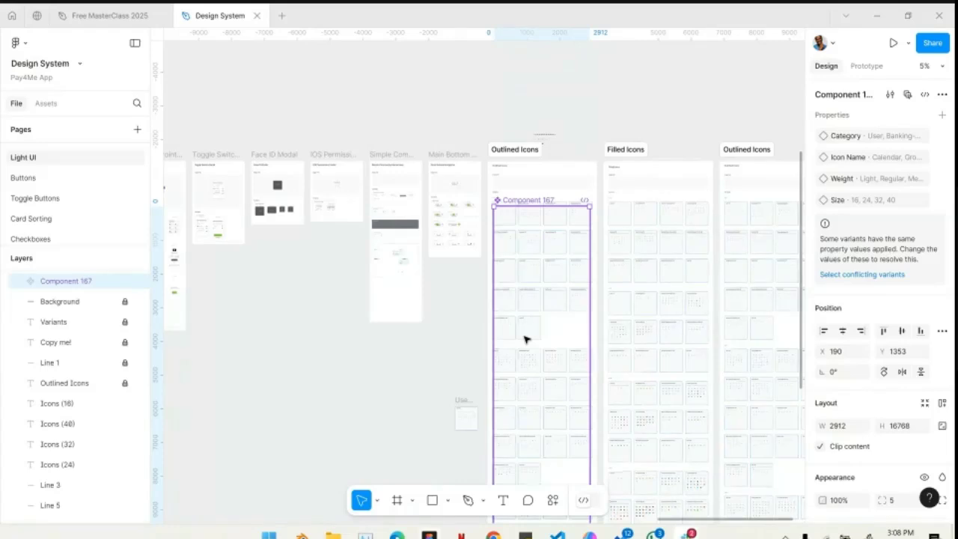
left_click(355, 323)
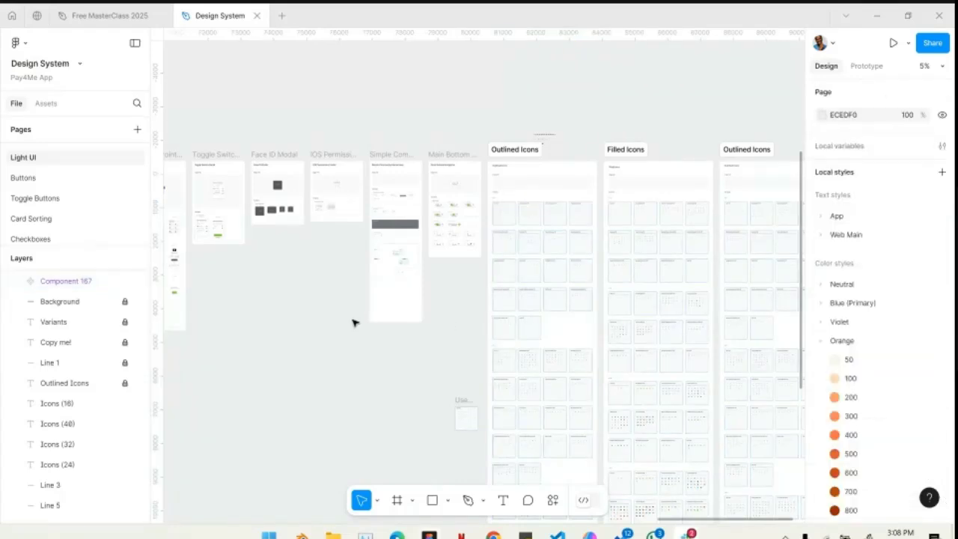
scroll(355, 322, "down", 2)
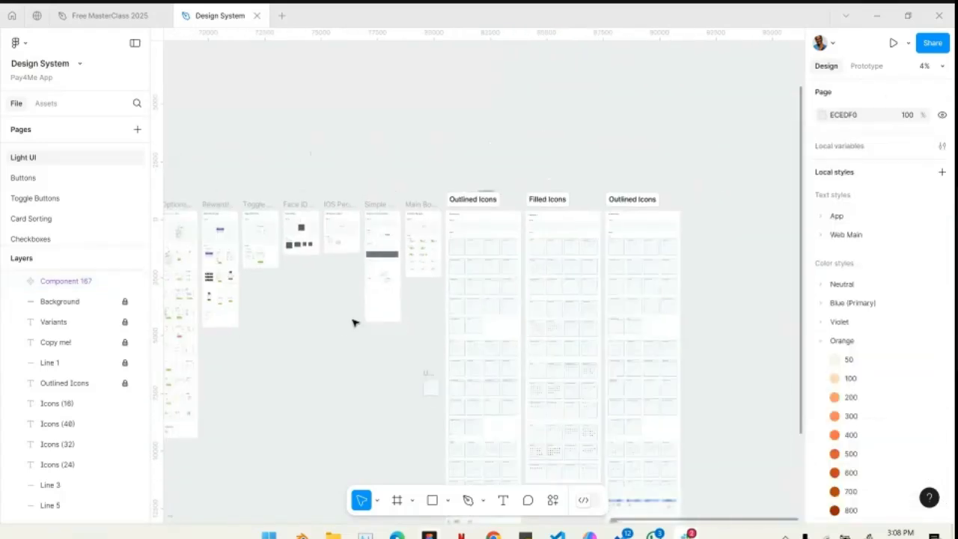
- Return to the Free MasterClass 2025 file and move the Components heading up and left to about X -491, Y -716
left_click(109, 15)
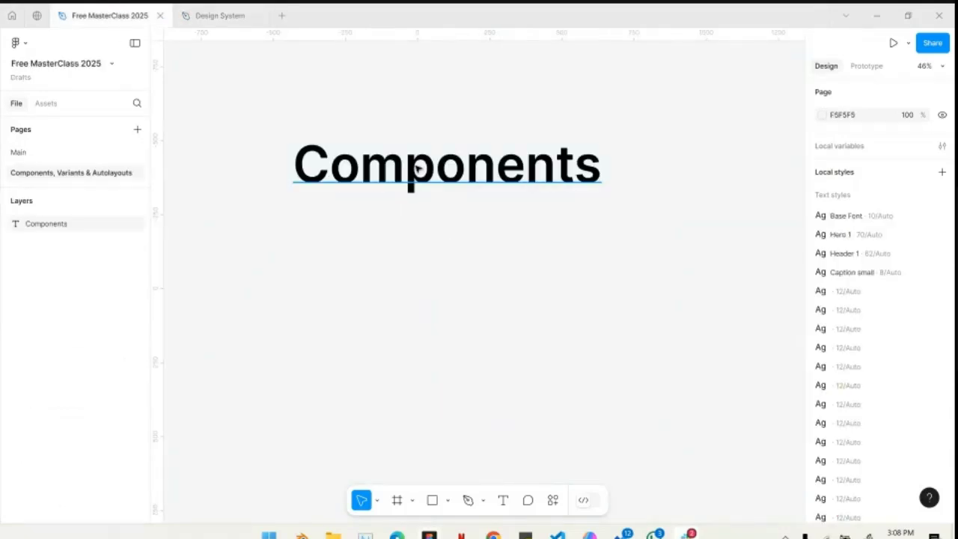
left_click_drag(417, 169, 394, 129)
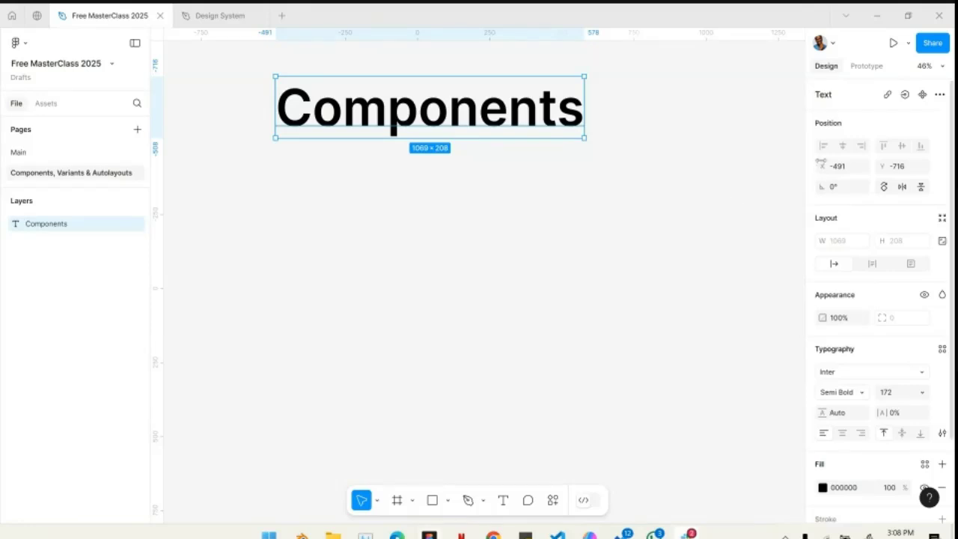
- Open the file's sharing options and look through the Google Meet call's chat for the participants' e-mail addresses
left_click(933, 43)
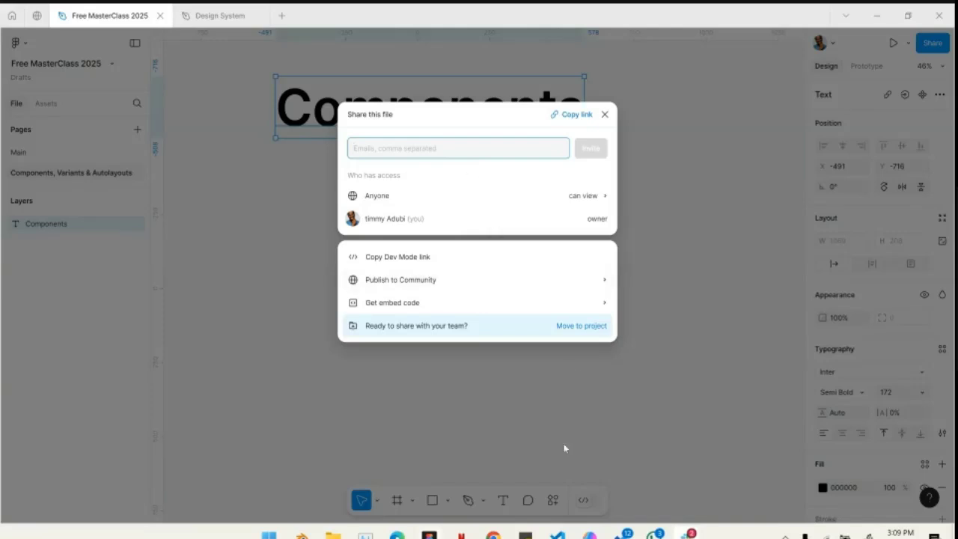
mouse_move(397, 535)
left_click(354, 504)
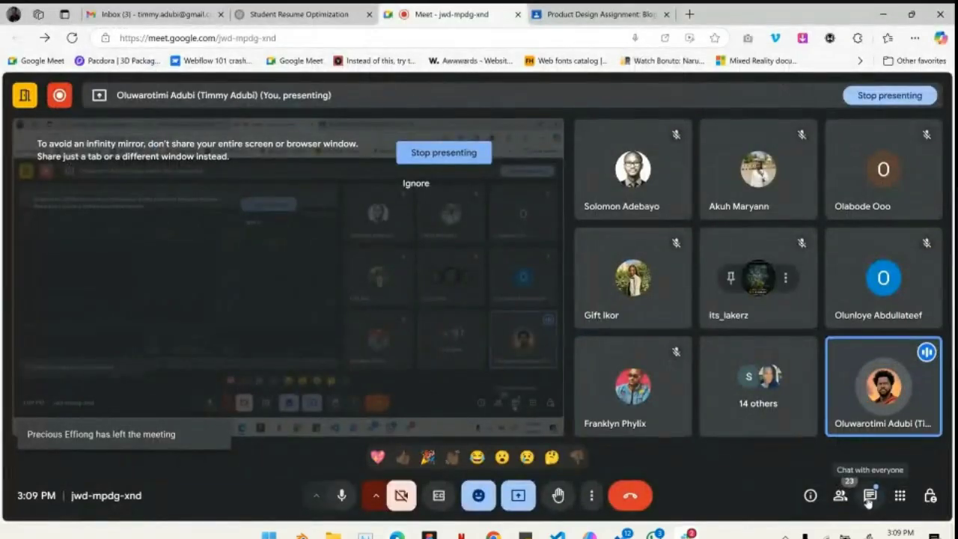
left_click(869, 498)
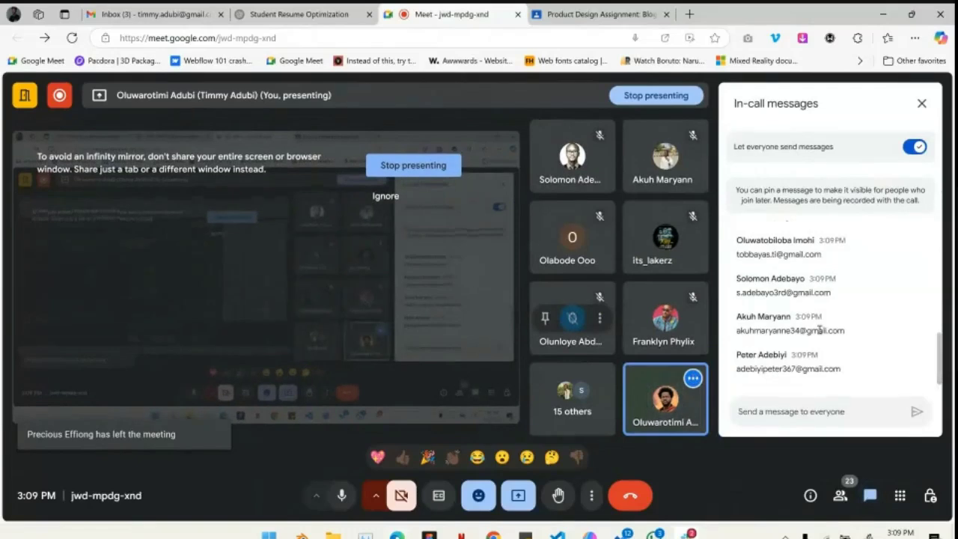
scroll(832, 281, "up", 1)
scroll(832, 281, "down", 1)
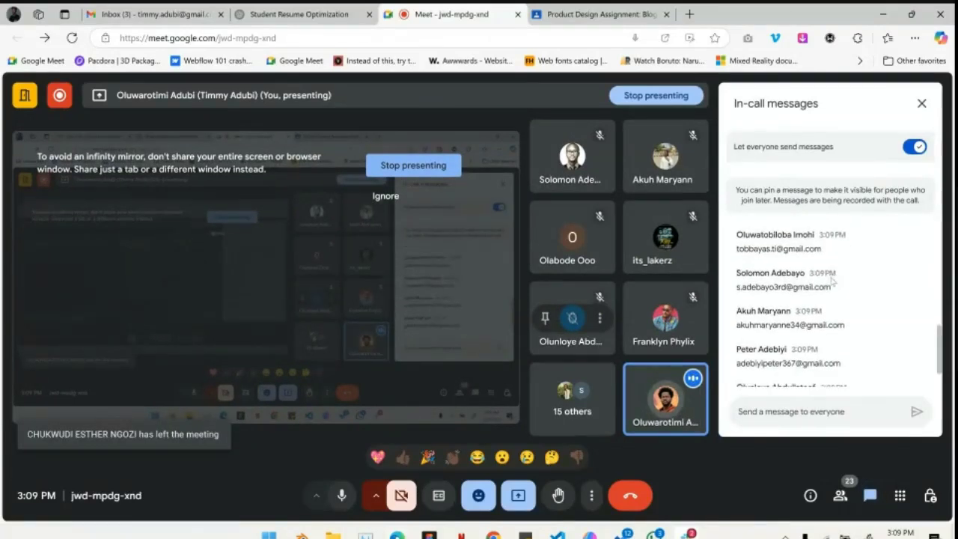
scroll(832, 281, "up", 4)
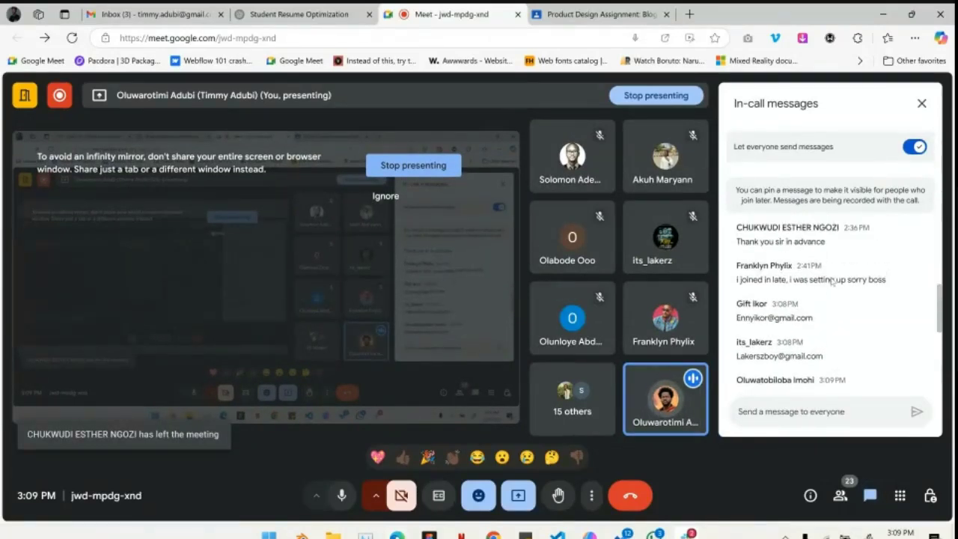
scroll(832, 281, "down", 1)
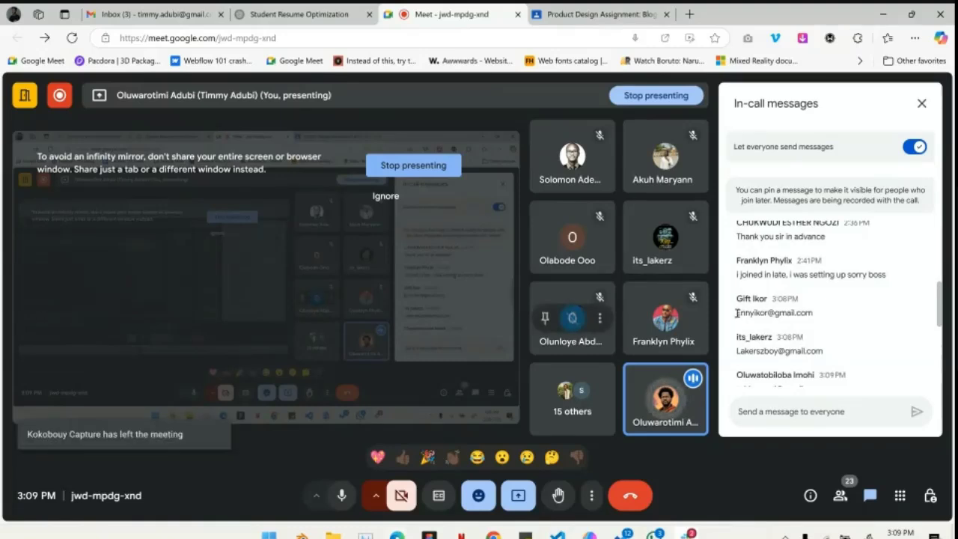
- Copy the first participant's e-mail address from the Meet chat into the Figma file's invite list
left_click_drag(738, 313, 814, 313)
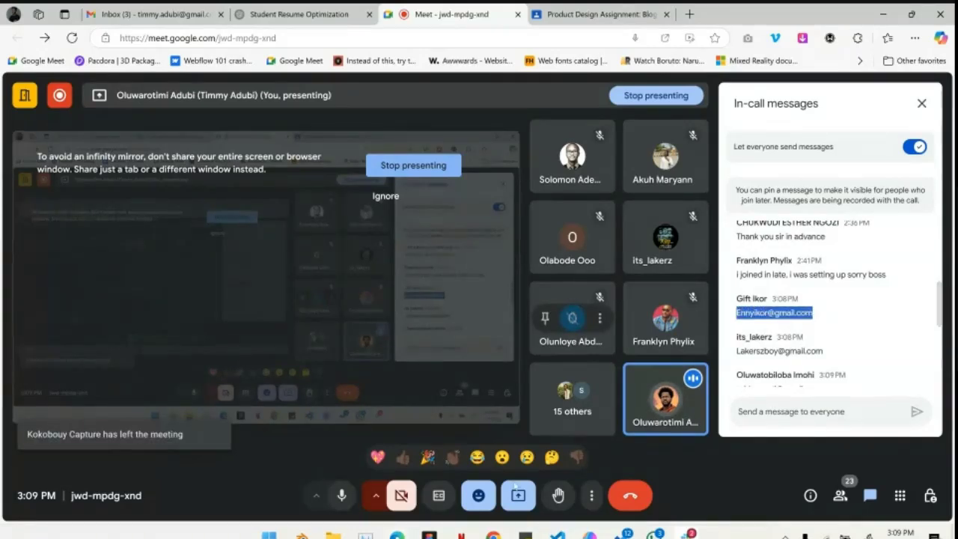
key("ctrl+c")
key("alt+Tab")
key("ctrl+v")
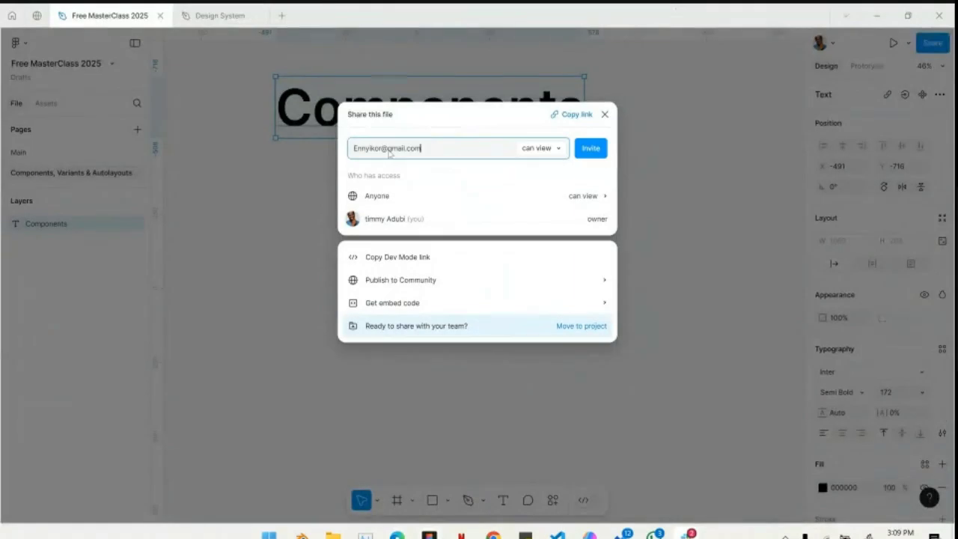
key("Return")
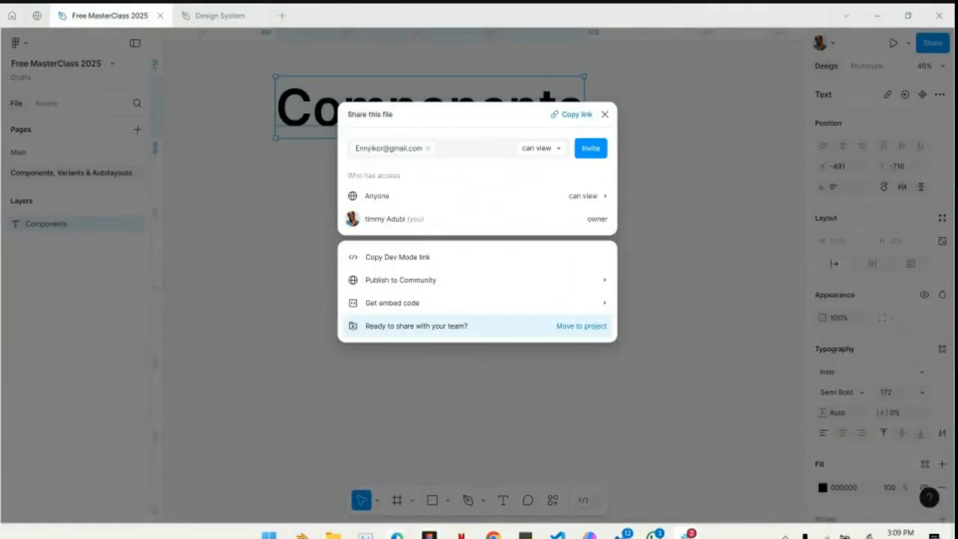
- Add the second participant's e-mail address from the Meet chat to the Figma file's invite list
mouse_move(397, 534)
left_click(330, 479)
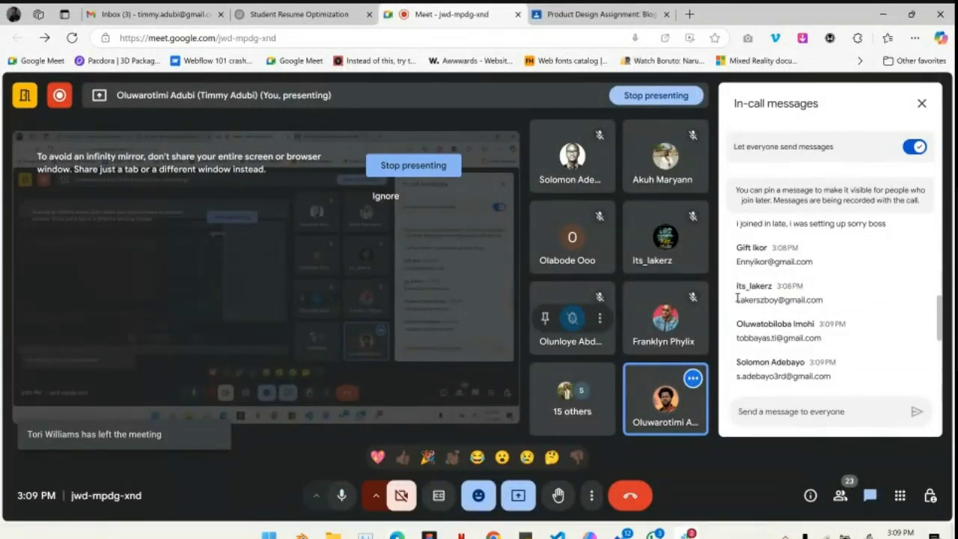
left_click_drag(737, 299, 830, 301)
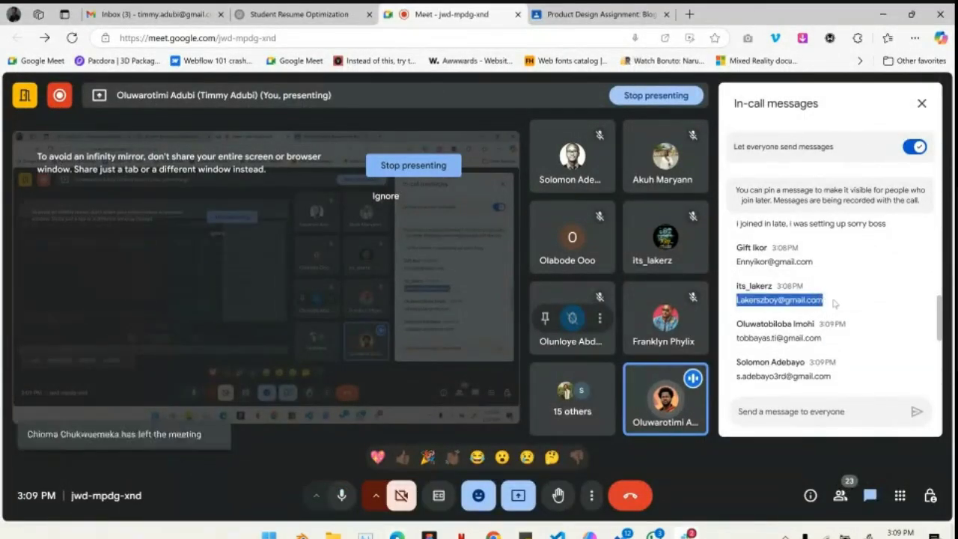
left_click(434, 535)
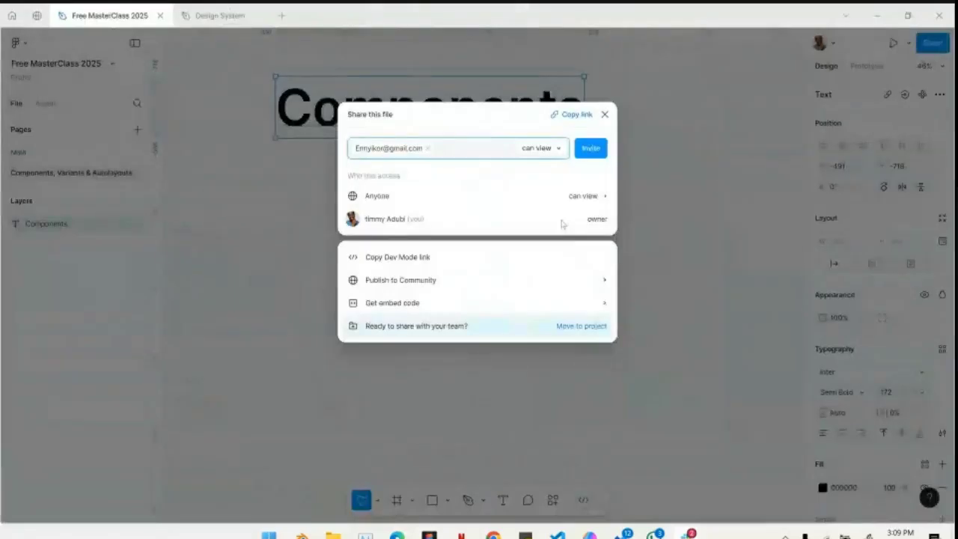
key("ctrl+v")
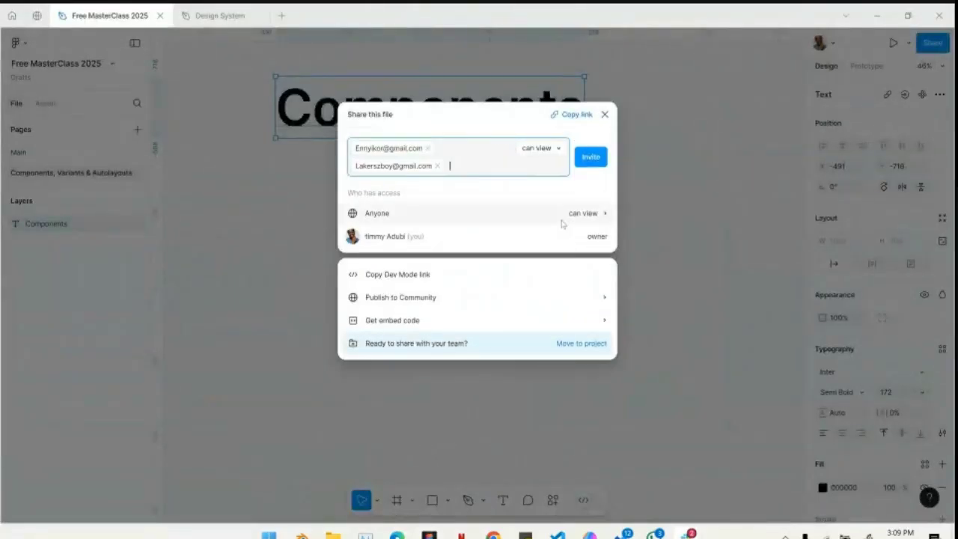
- Copy another participant's e-mail address from the Meet chat into the Figma file's invite list as the third invitee
mouse_move(396, 534)
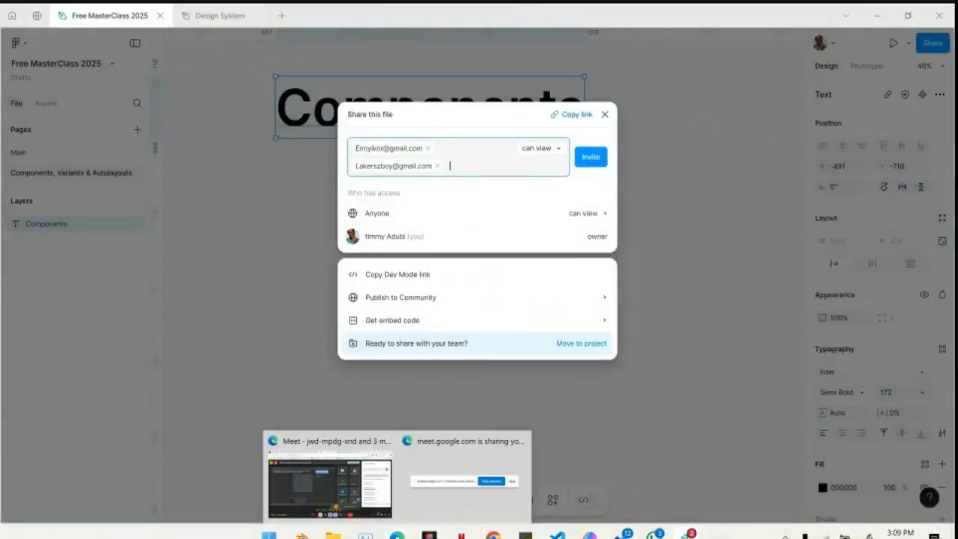
left_click(329, 479)
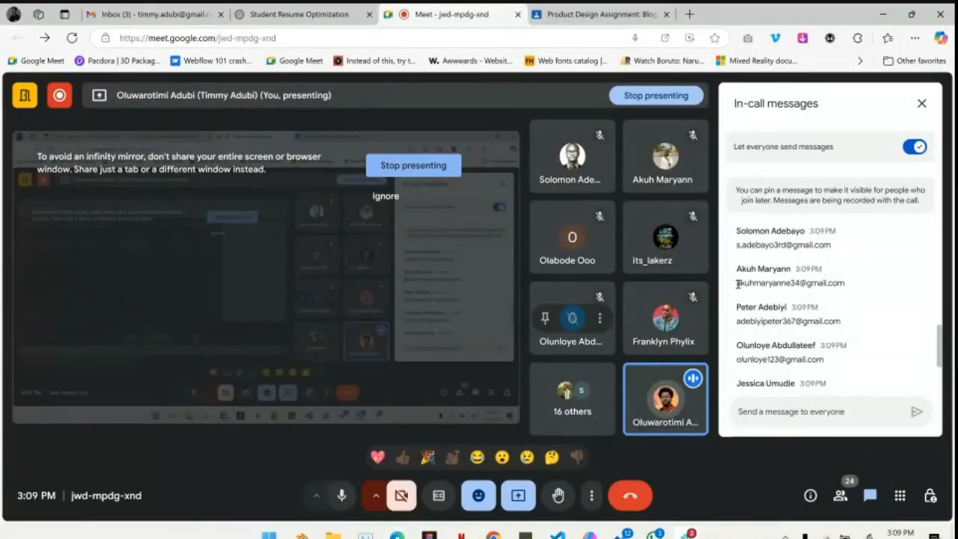
left_click_drag(738, 284, 848, 284)
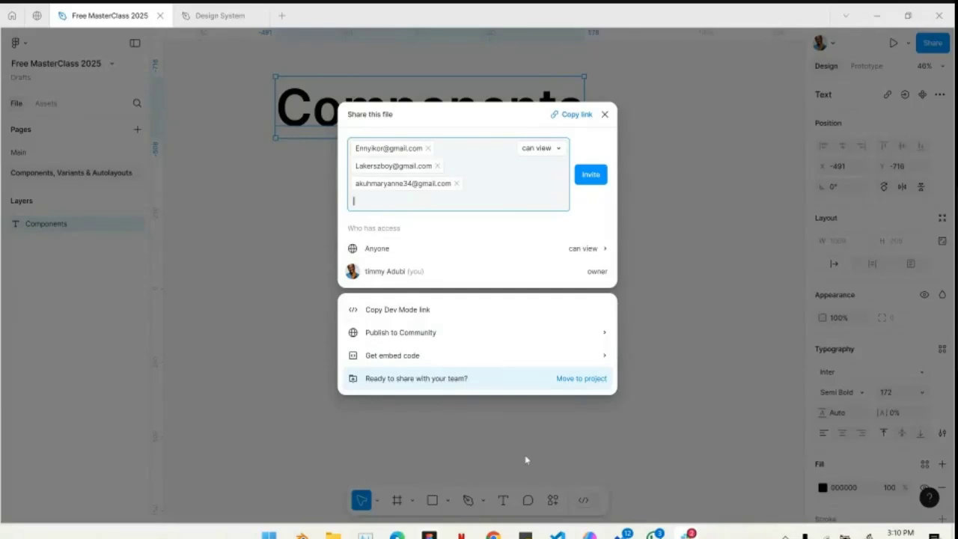
- Add the following chat participant's e-mail address from Meet to the Figma file's invitations as the fourth invitee
mouse_move(396, 533)
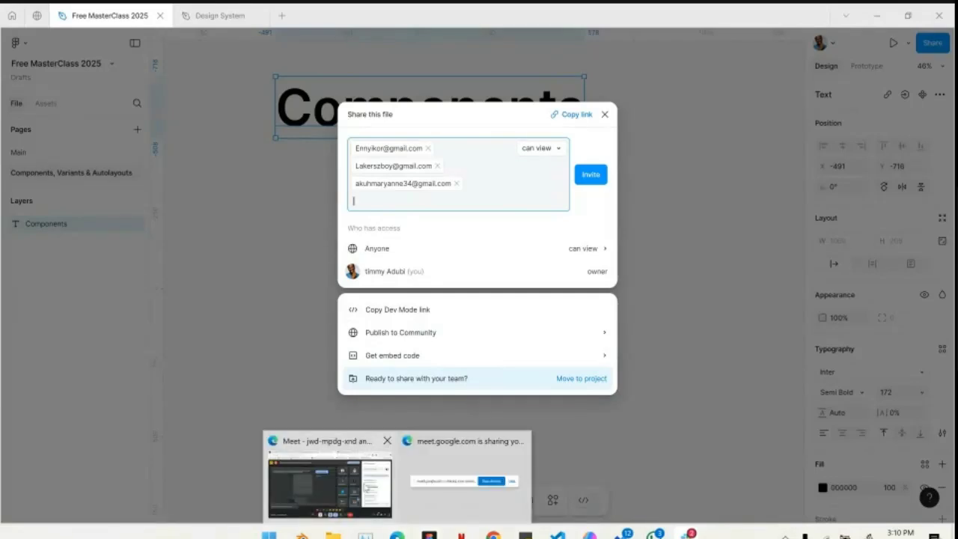
left_click(330, 480)
scroll(814, 320, "down", 1)
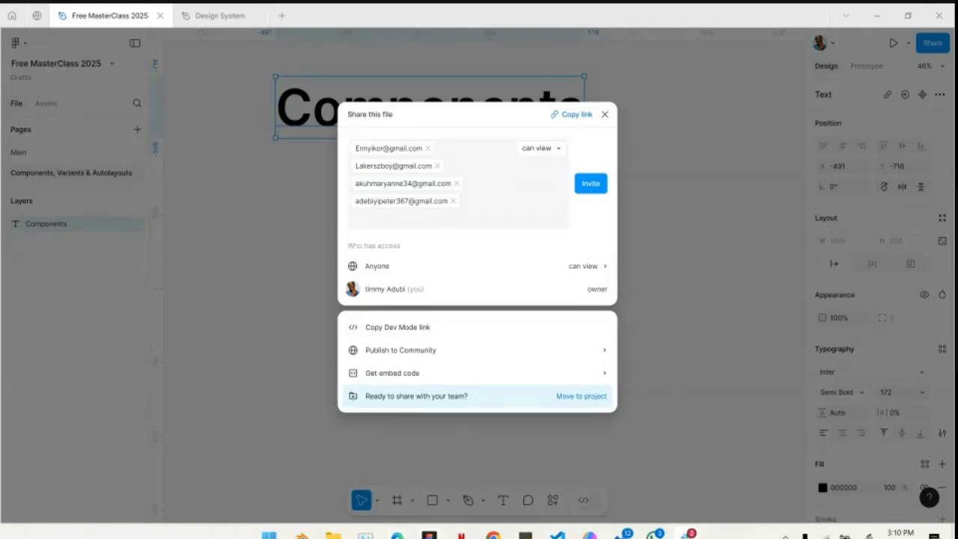
mouse_move(396, 533)
left_click(329, 479)
left_click(429, 534)
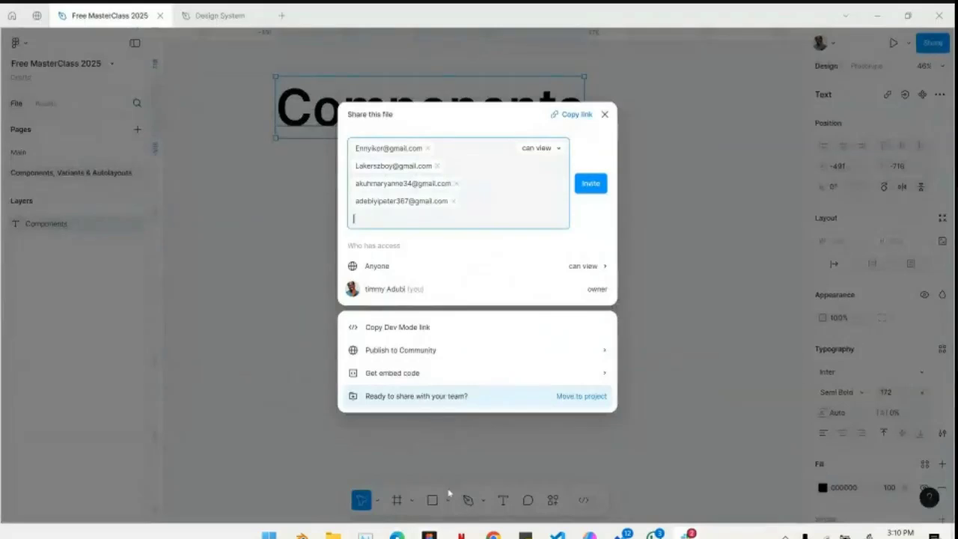
- Copy the next chat participant's e-mail address from Meet into the Figma file's invite list as the fifth invitee
mouse_move(397, 535)
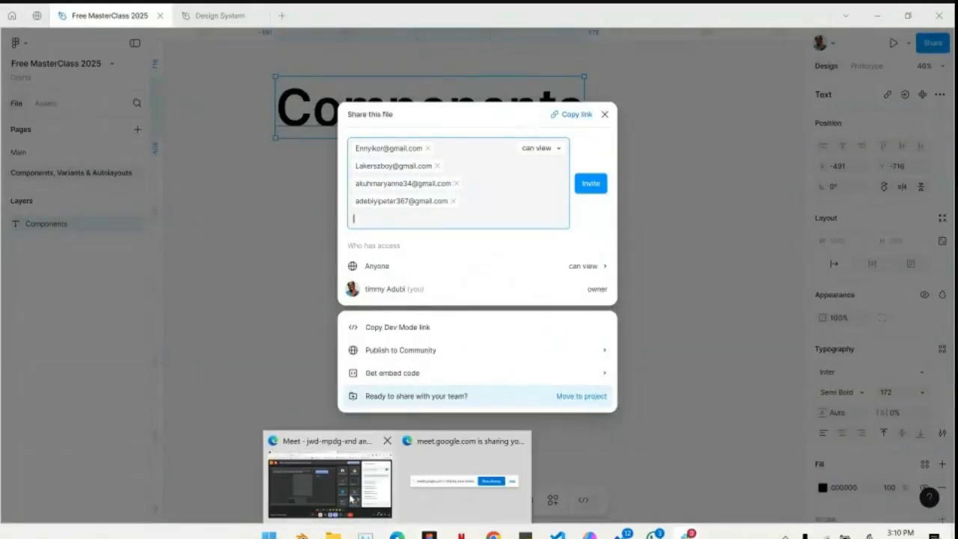
left_click(329, 480)
scroll(854, 307, "up", 1)
scroll(854, 307, "down", 2)
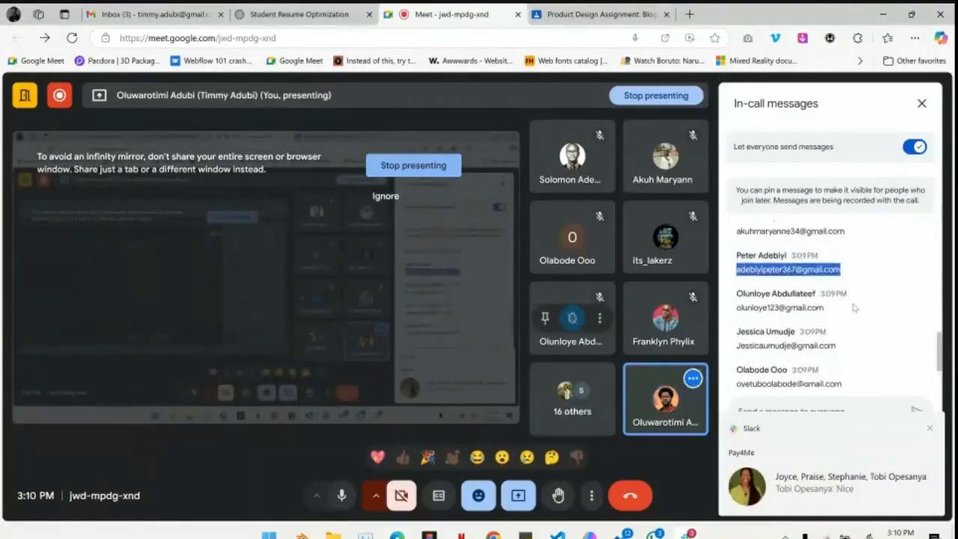
scroll(812, 302, "up", 1)
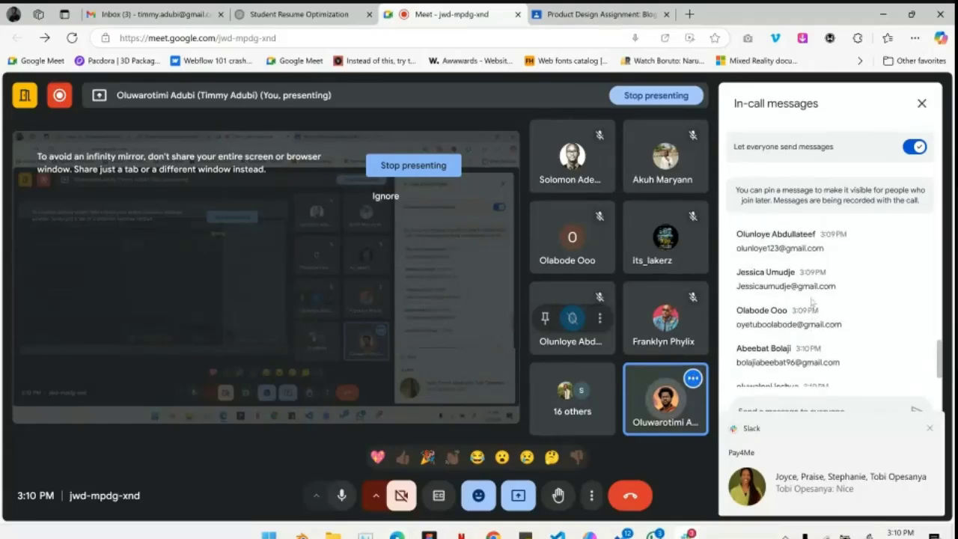
left_click_drag(737, 266, 828, 267)
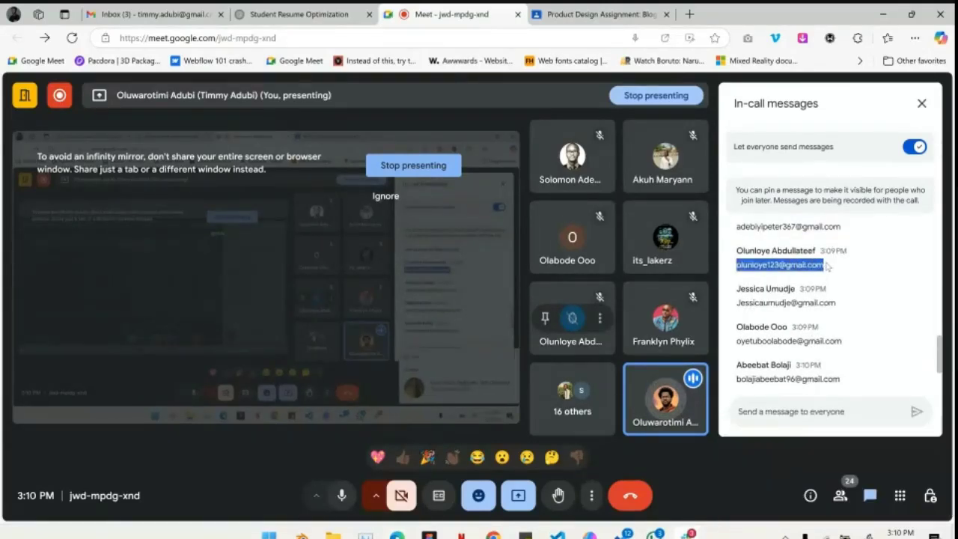
left_click(429, 537)
key("ctrl+v")
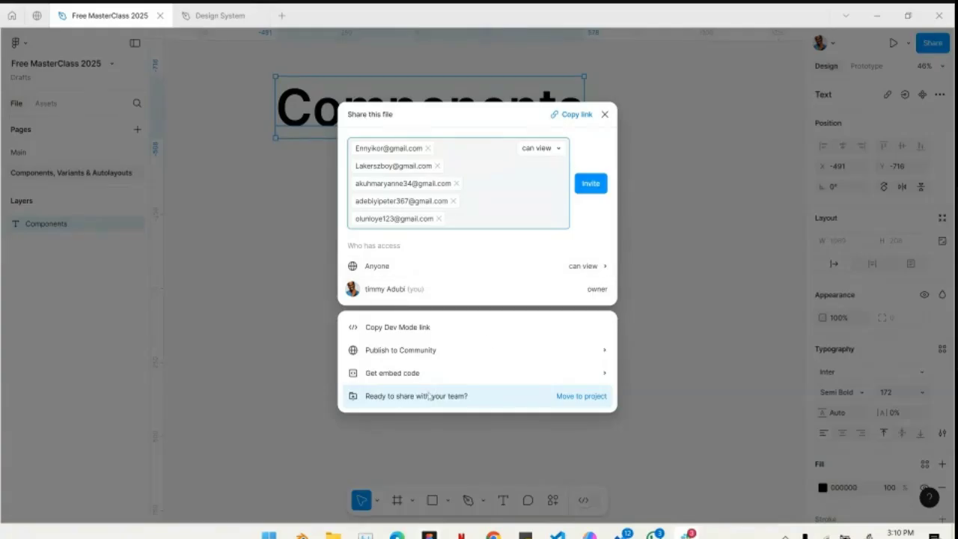
- Add the following participant's e-mail address from the Meet chat to the Figma file's invite list as the sixth invitee
mouse_move(398, 536)
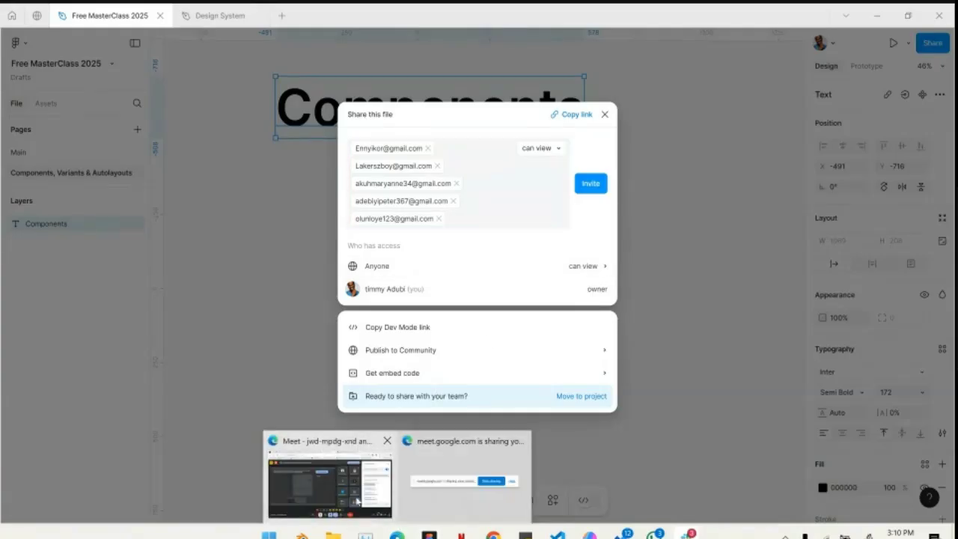
left_click(358, 501)
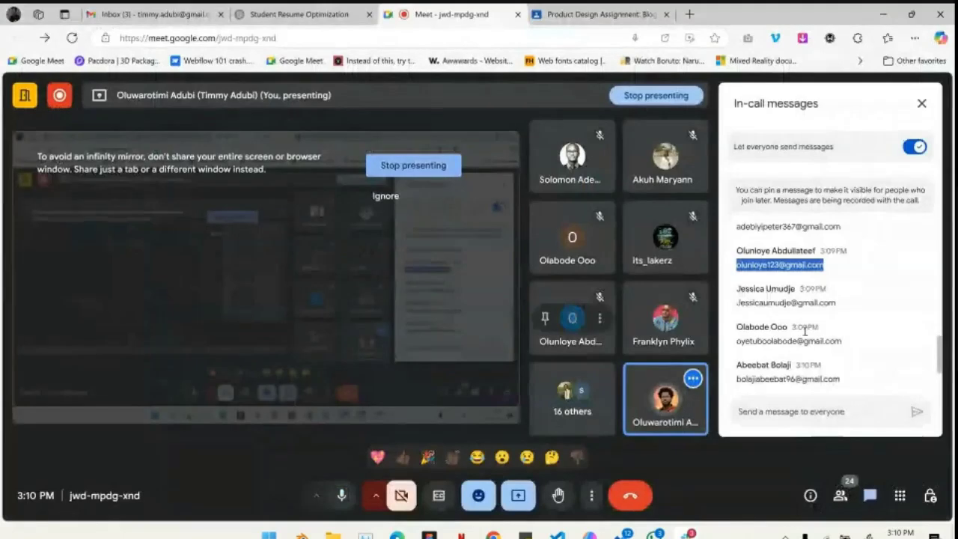
triple_click(739, 304)
left_click(739, 304)
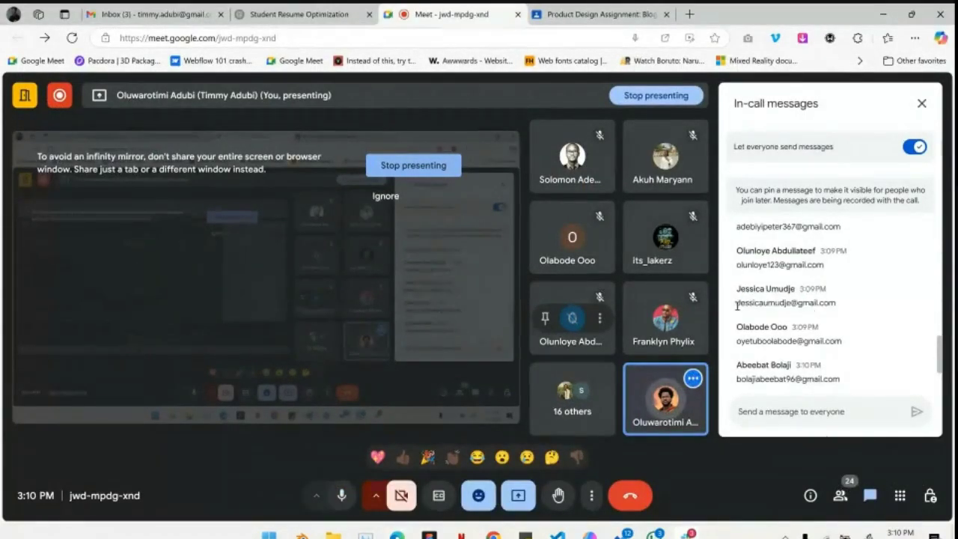
triple_click(761, 304)
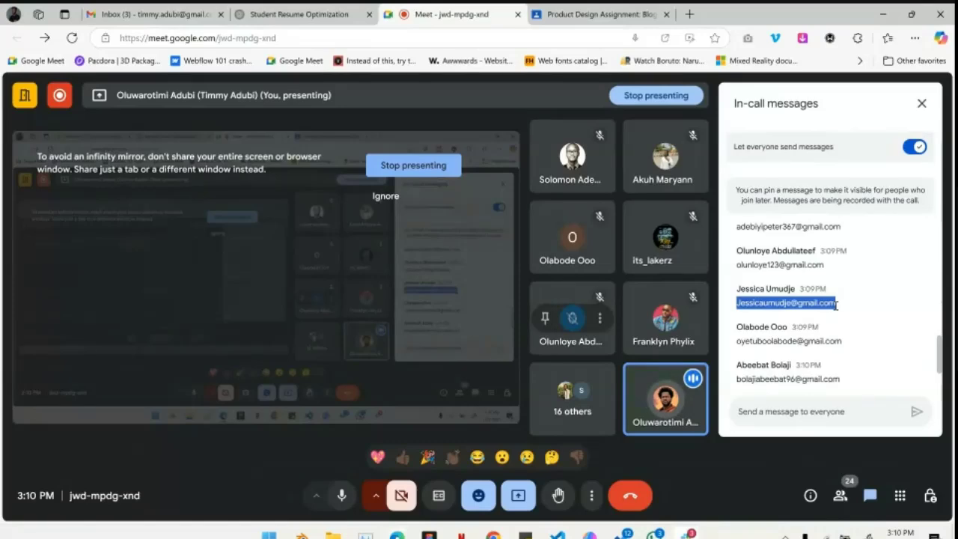
left_click(430, 536)
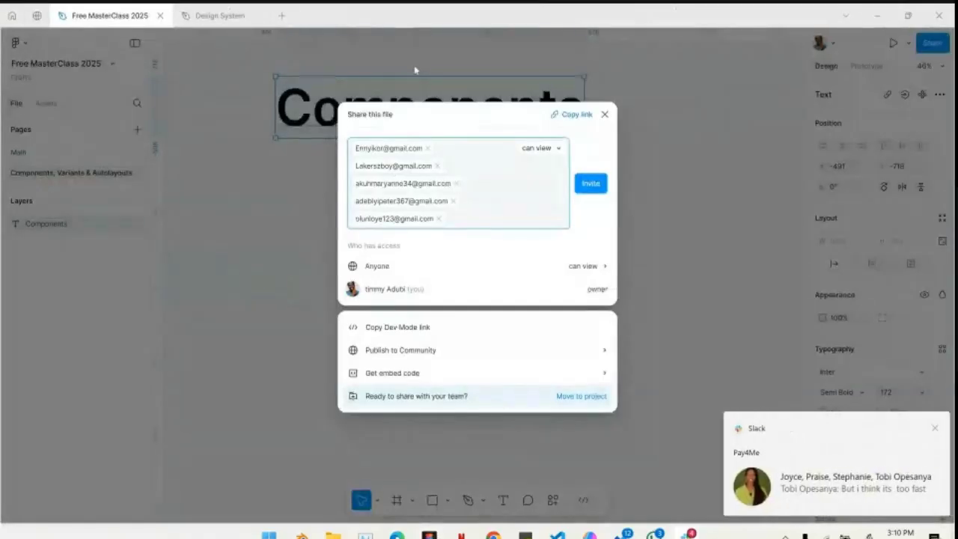
key("ctrl+v")
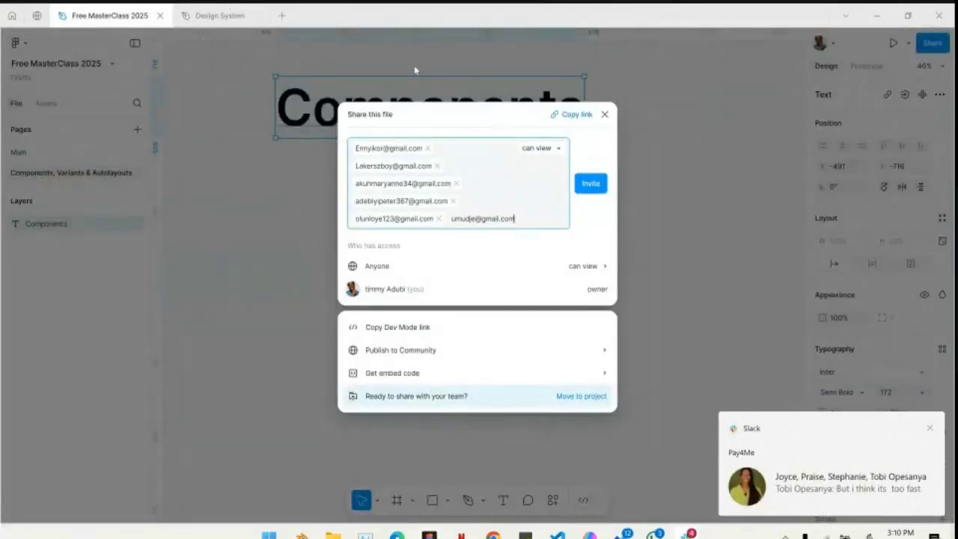
key("Return")
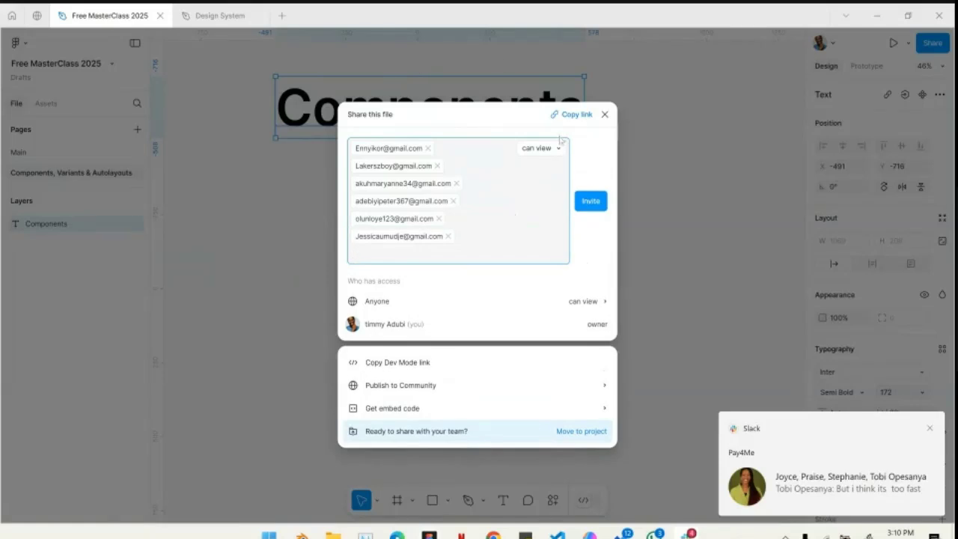
- Give the listed invitees "can edit" permission, send the invitations and close the sharing dialog
left_click(559, 148)
left_click(551, 134)
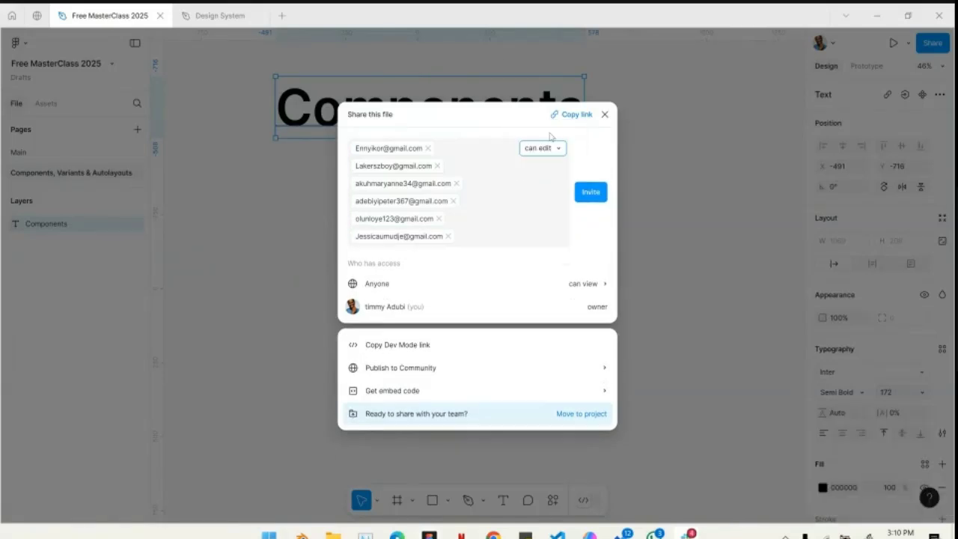
left_click(589, 193)
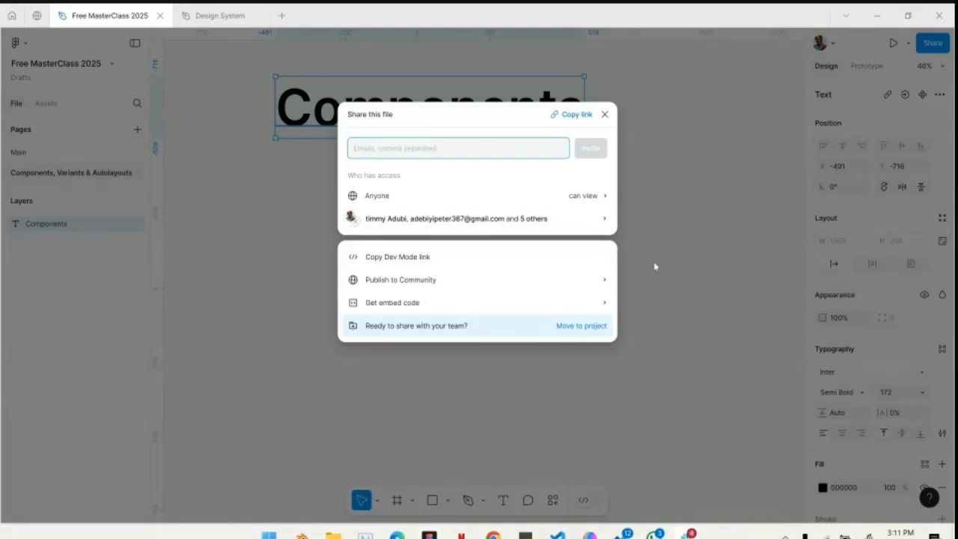
left_click(604, 114)
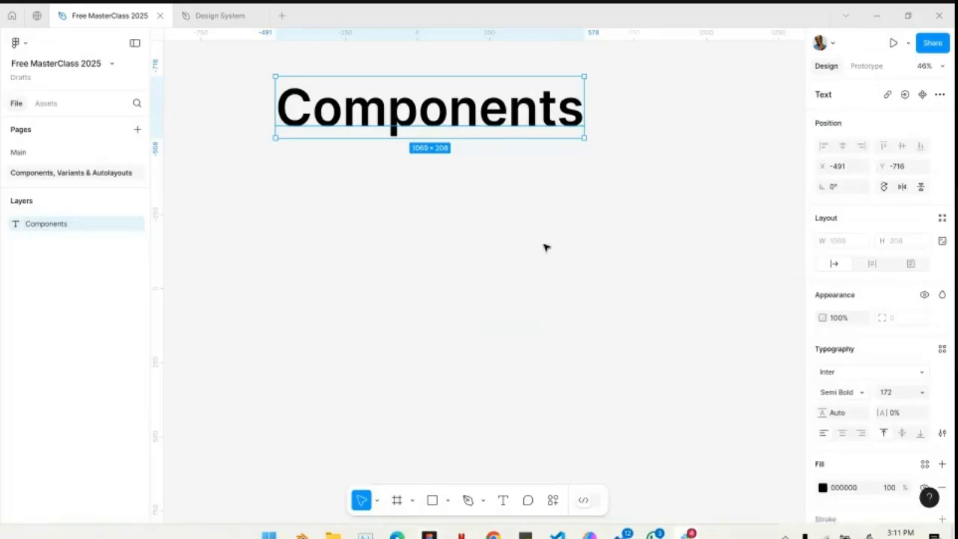
- Add a text label "Buttons" at font size 116 below the Components heading
left_click(535, 256)
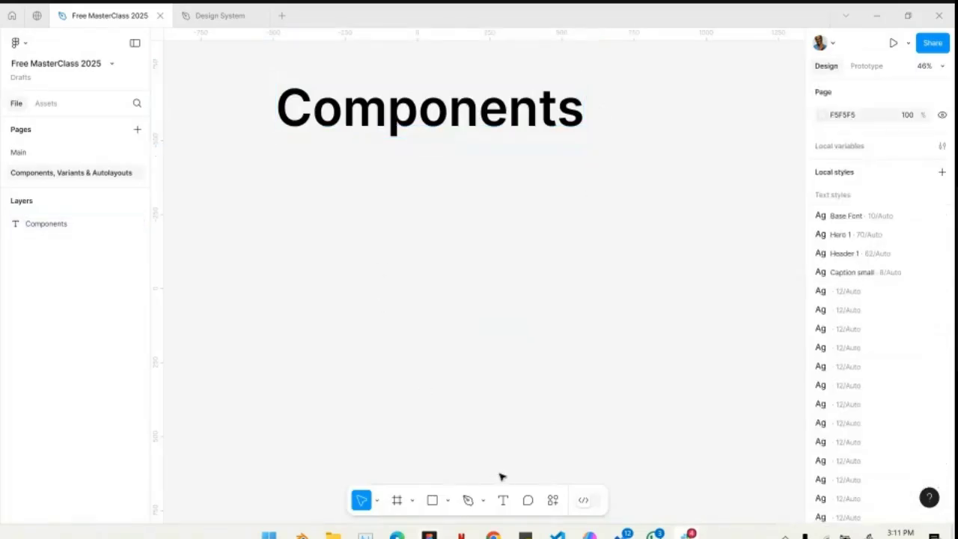
left_click(504, 500)
left_click(290, 185)
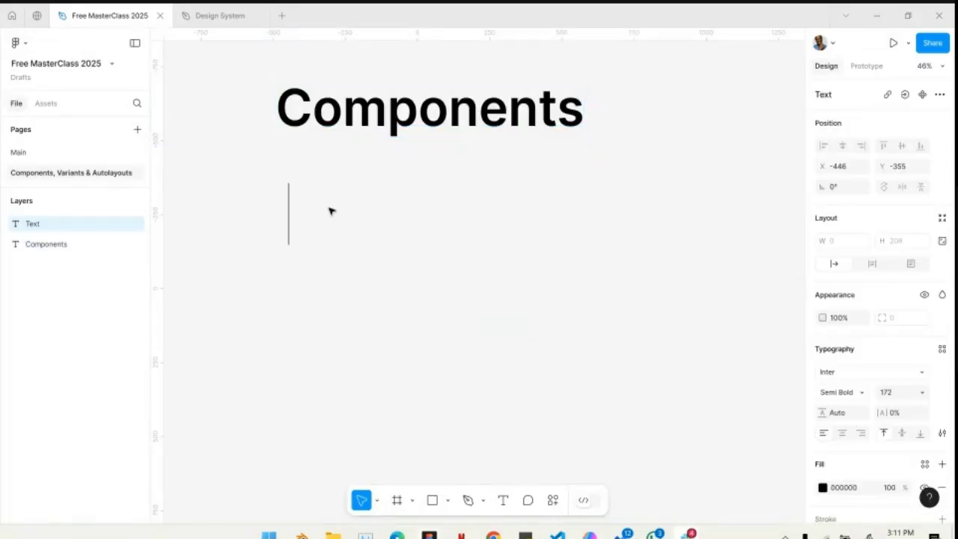
type("B")
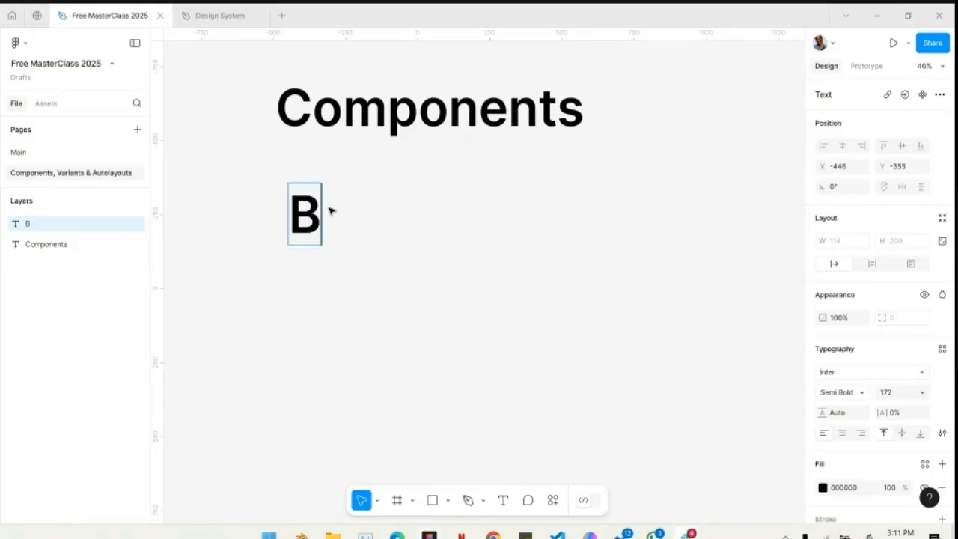
type("uttons")
key("Escape")
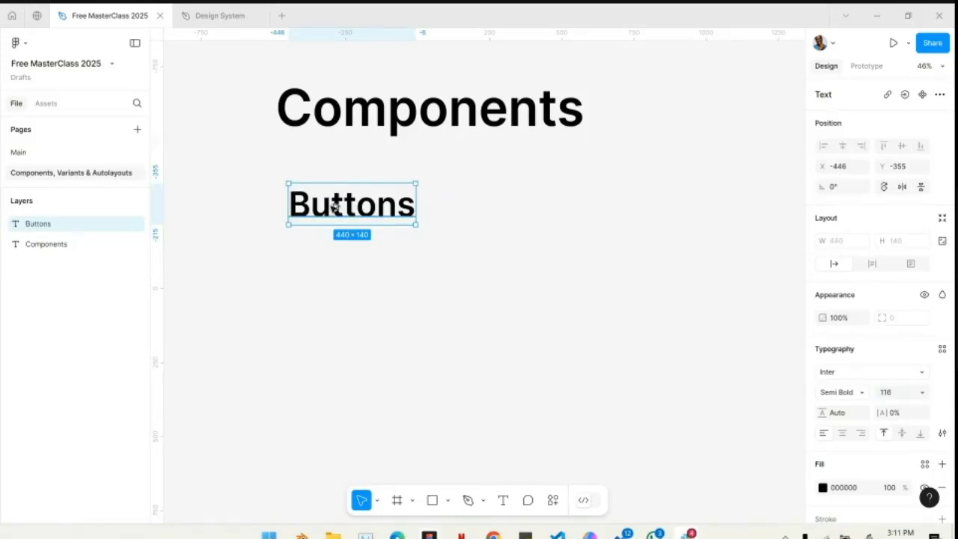
- Duplicate the Buttons label directly below itself and change the copy's text to "Toggles"
left_click_drag(335, 212, 334, 260)
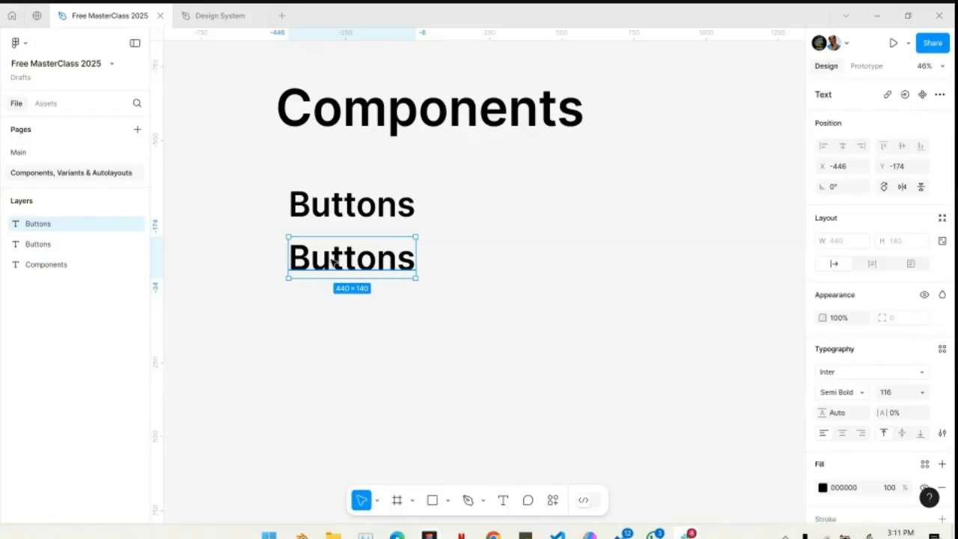
double_click(334, 260)
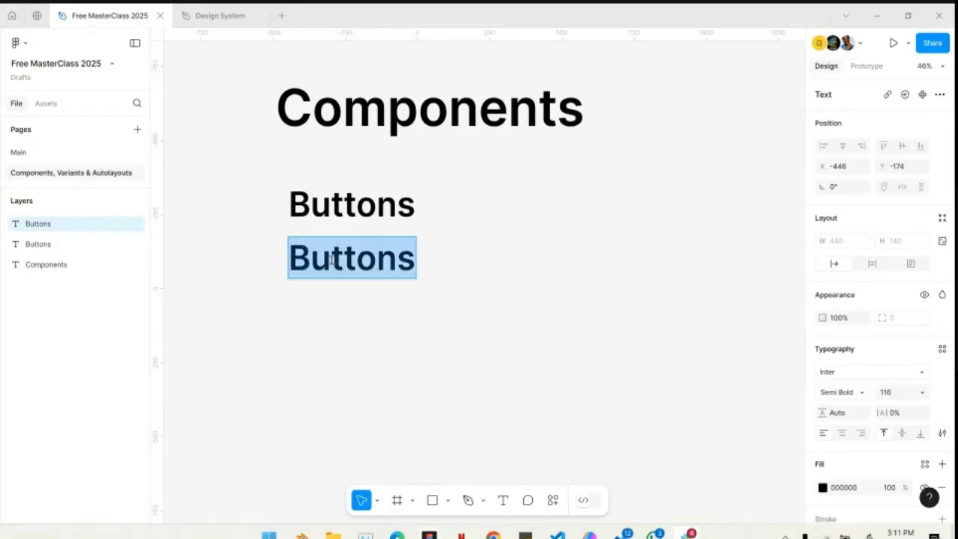
type("Toggles")
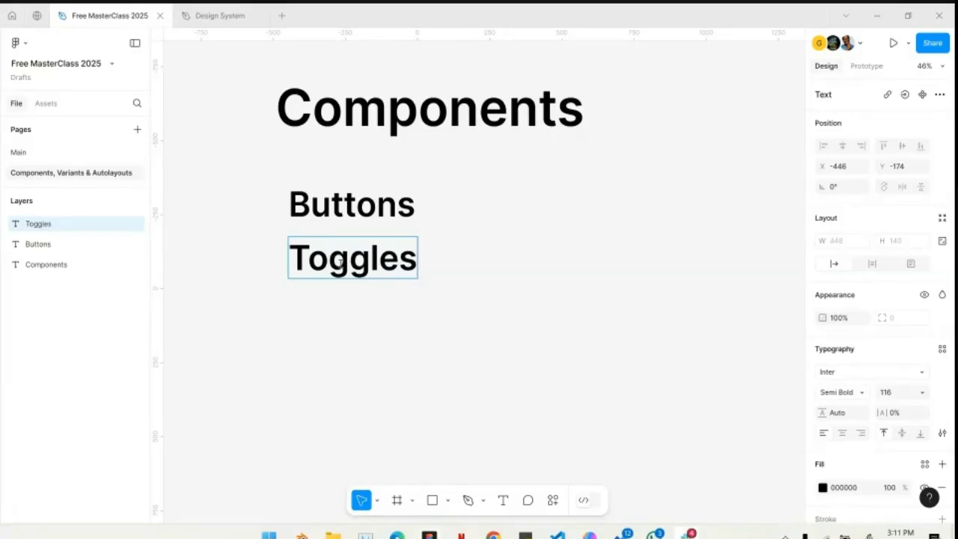
key("Escape")
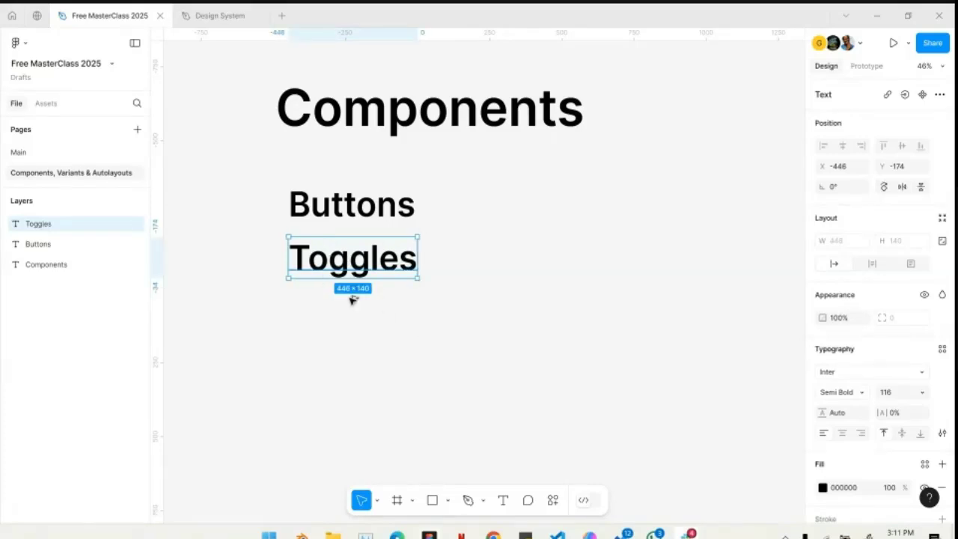
- Duplicate the Toggles label below itself and change the copy's text to "Input fields"
left_click_drag(349, 257, 349, 317)
double_click(349, 319)
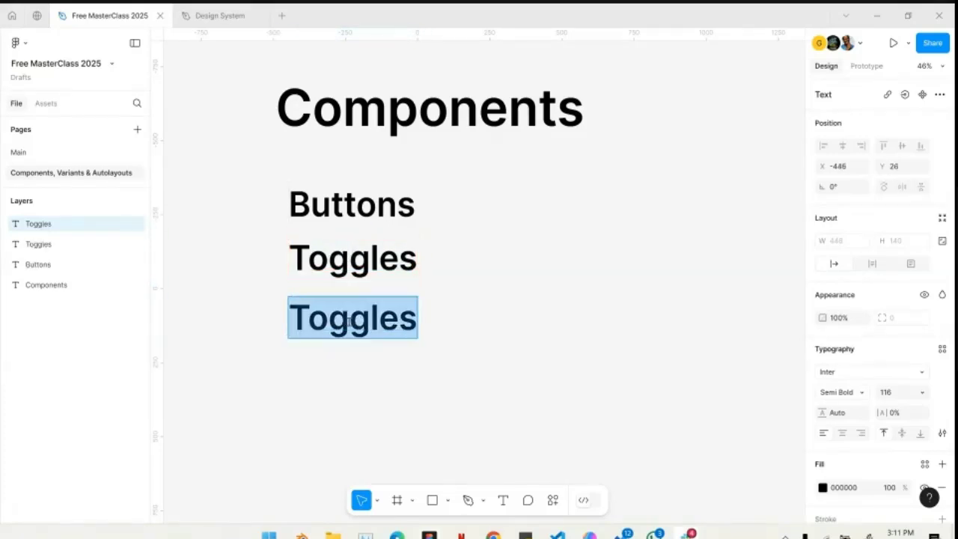
type("Input fields")
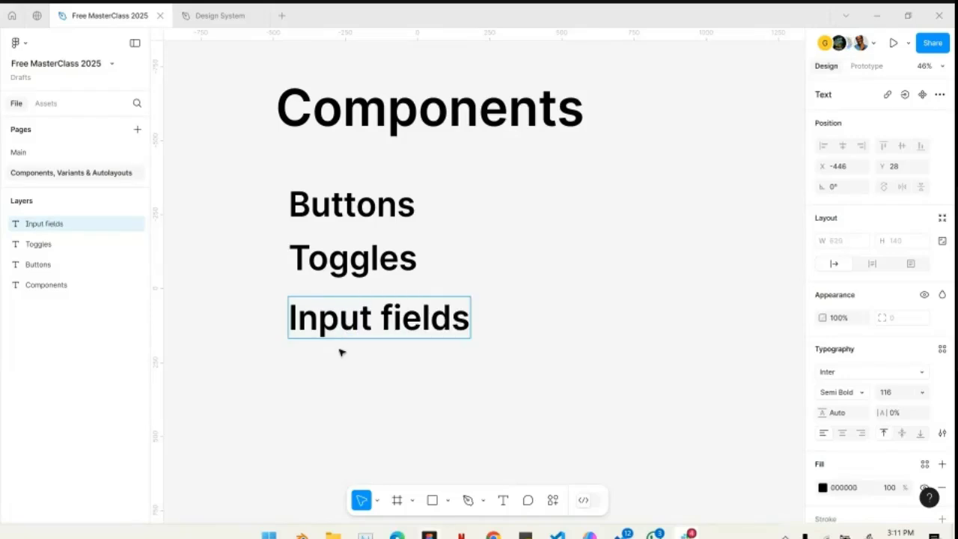
key("Escape")
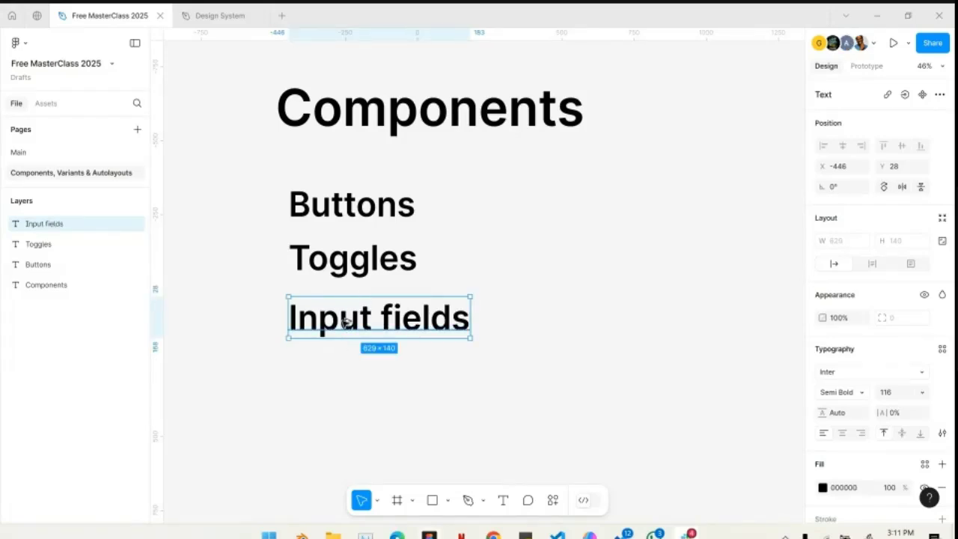
- Duplicate the Input fields label below itself and change the copy's text to "Drop downs"
left_click_drag(345, 320, 345, 388)
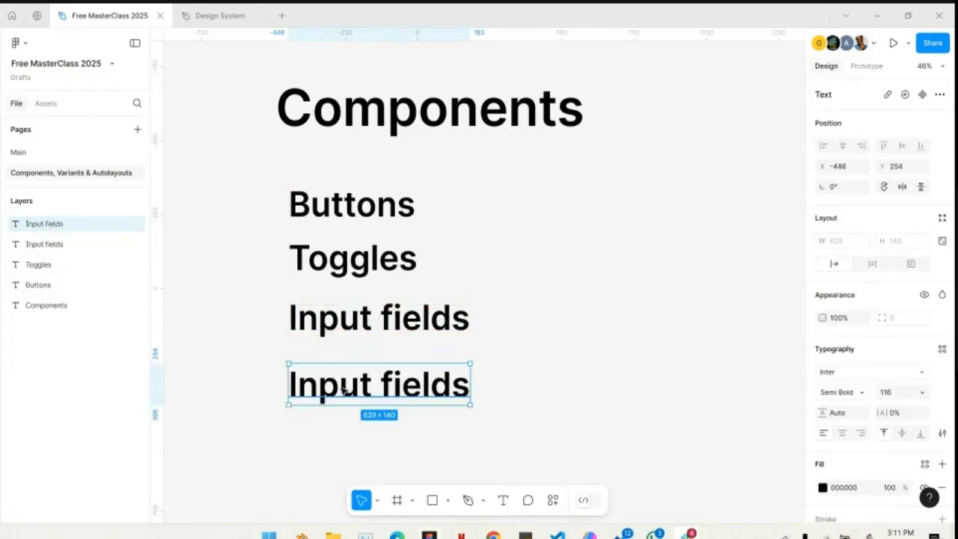
double_click(343, 388)
type("Drop downs")
key("Escape")
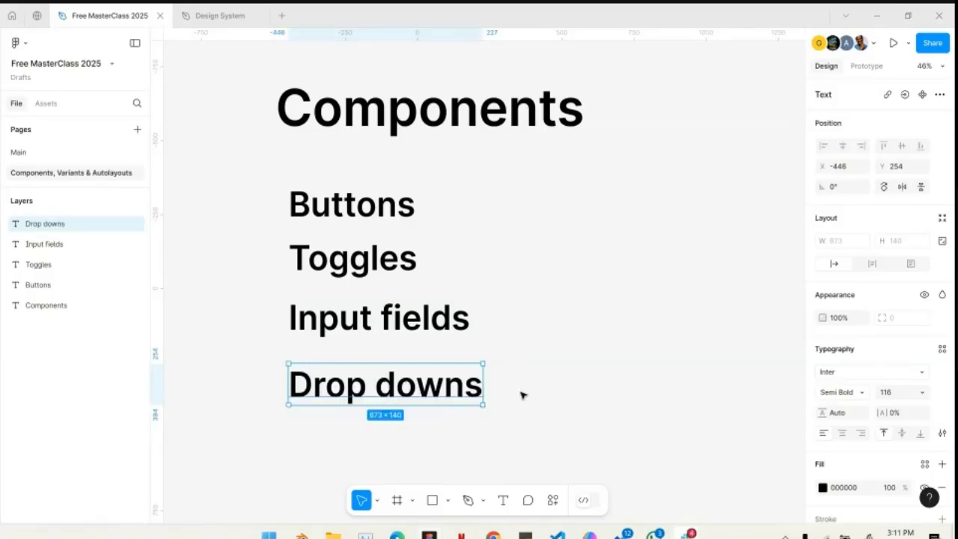
- Reduce the font size of the Buttons, Toggles, Input fields and Drop downs labels to 76
left_click_drag(545, 422, 323, 211)
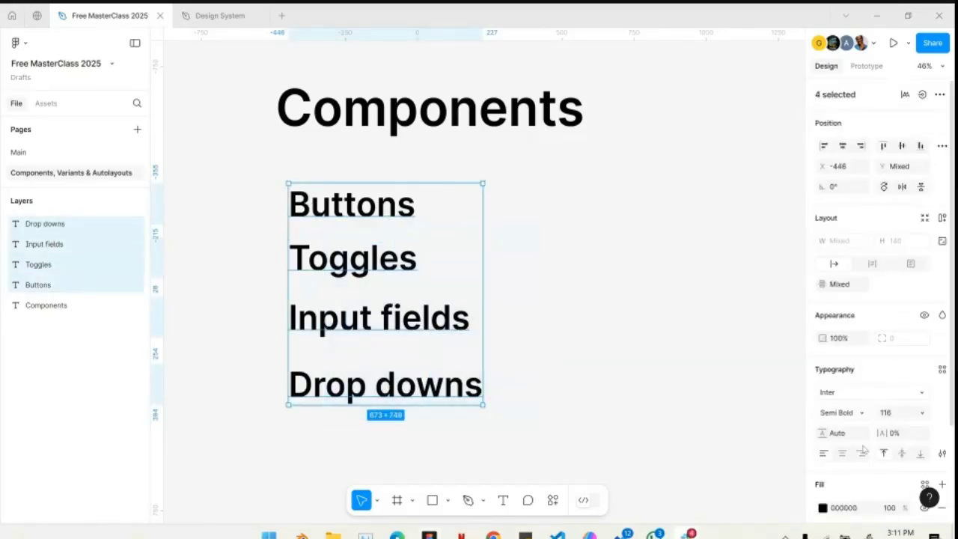
left_click(905, 416)
key("shift+Down")
key("shift+Down")
key("shift+Down")
key("shift+Down")
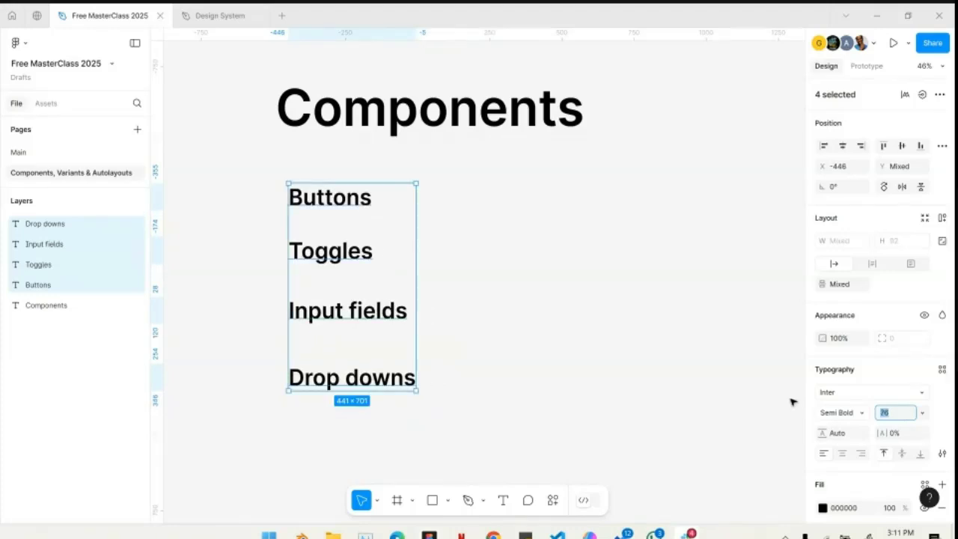
left_click(530, 318)
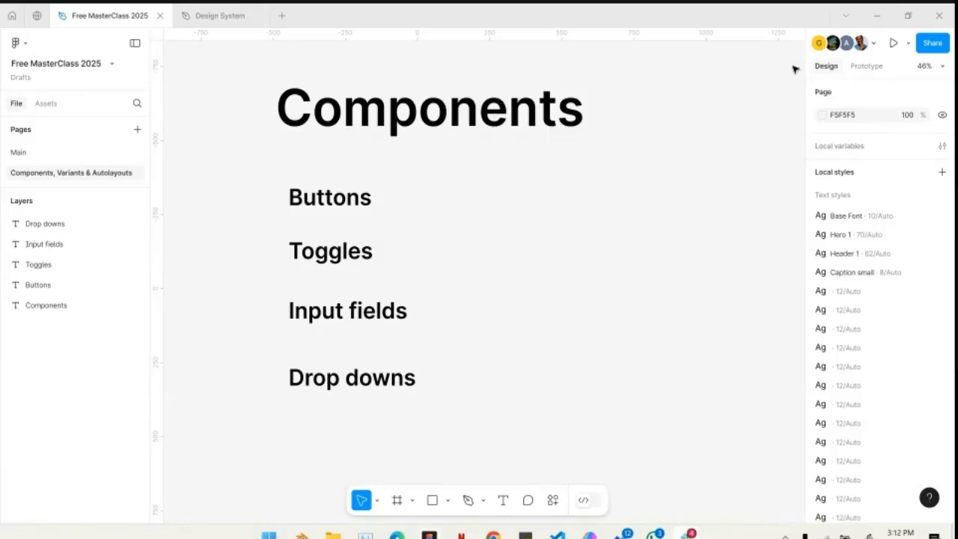
- Spotlight yourself to the file's collaborators so they follow your view of the Components list
scroll(597, 317, "down", 10, "ctrl")
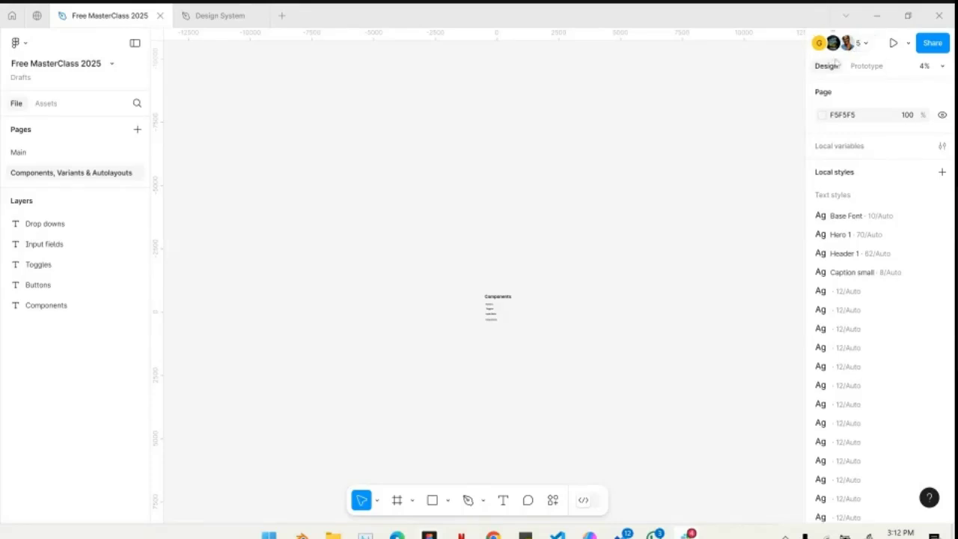
left_click(854, 42)
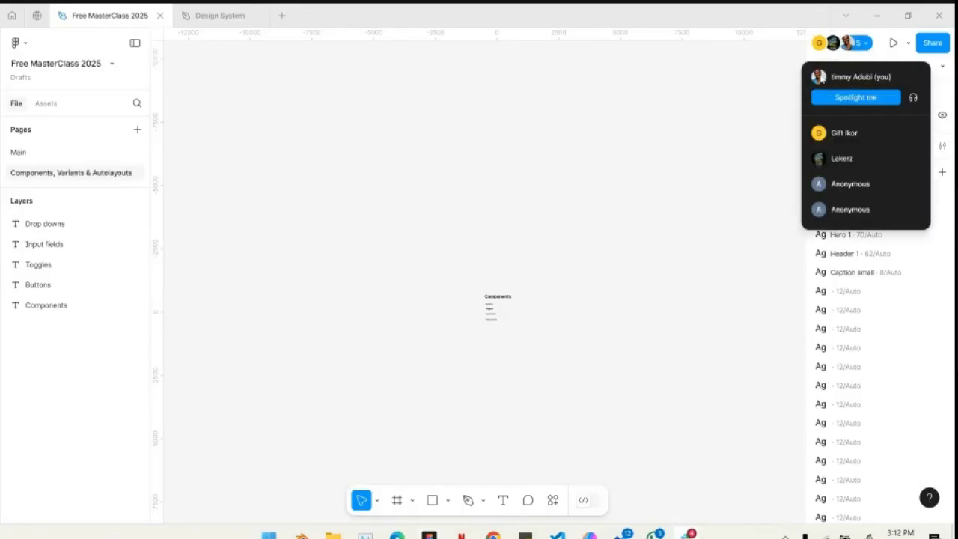
left_click(842, 98)
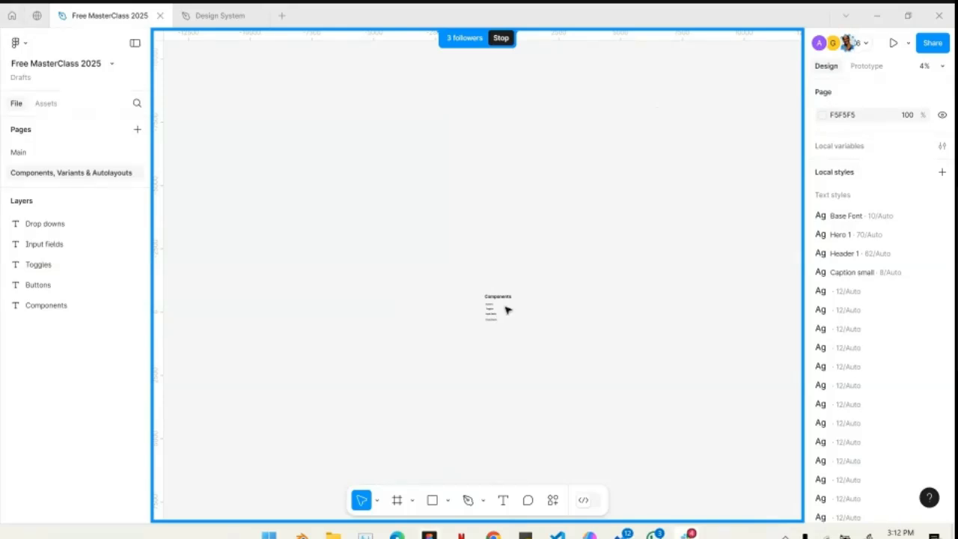
scroll(507, 310, "up", 6)
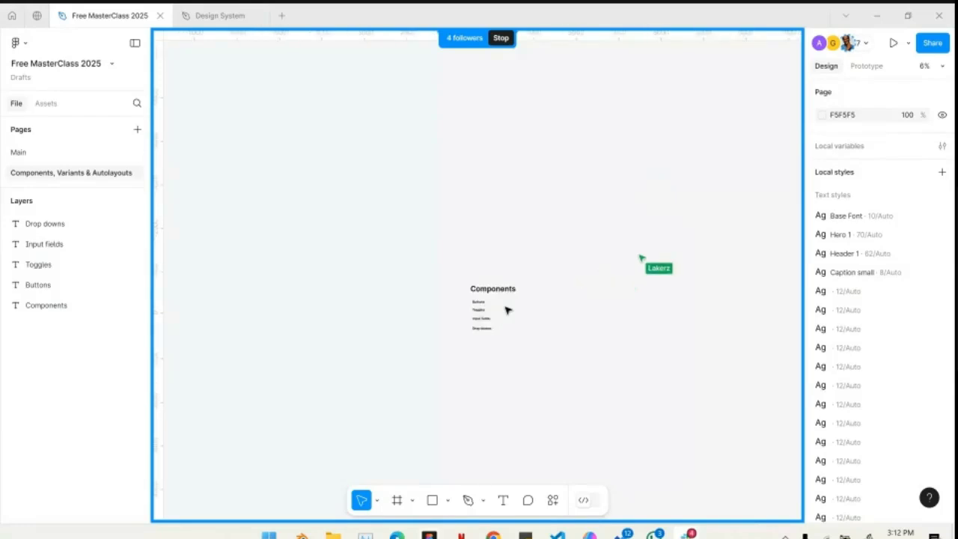
scroll(506, 310, "down", 2)
scroll(507, 310, "up", 5)
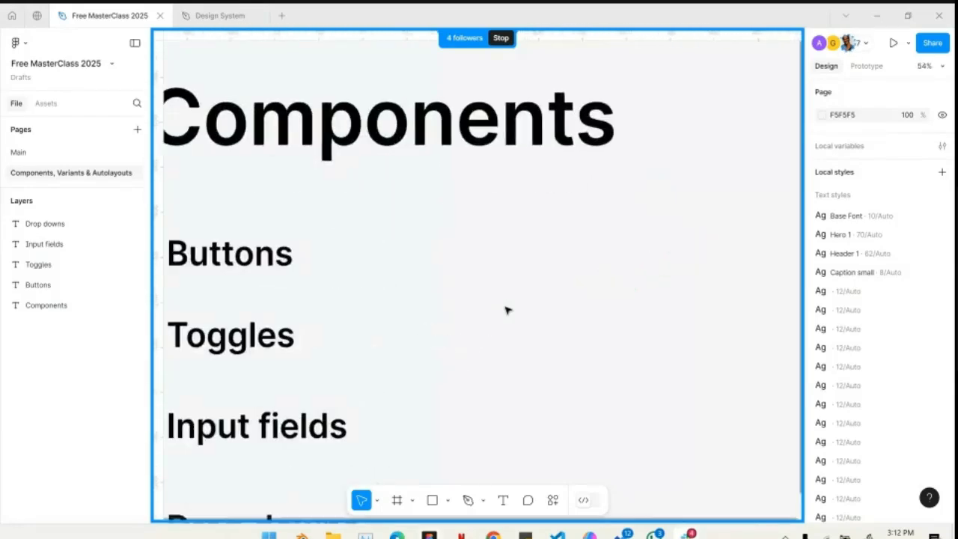
scroll(506, 310, "down", 5)
scroll(506, 310, "up", 3)
scroll(506, 310, "down", 5)
scroll(506, 310, "up", 3)
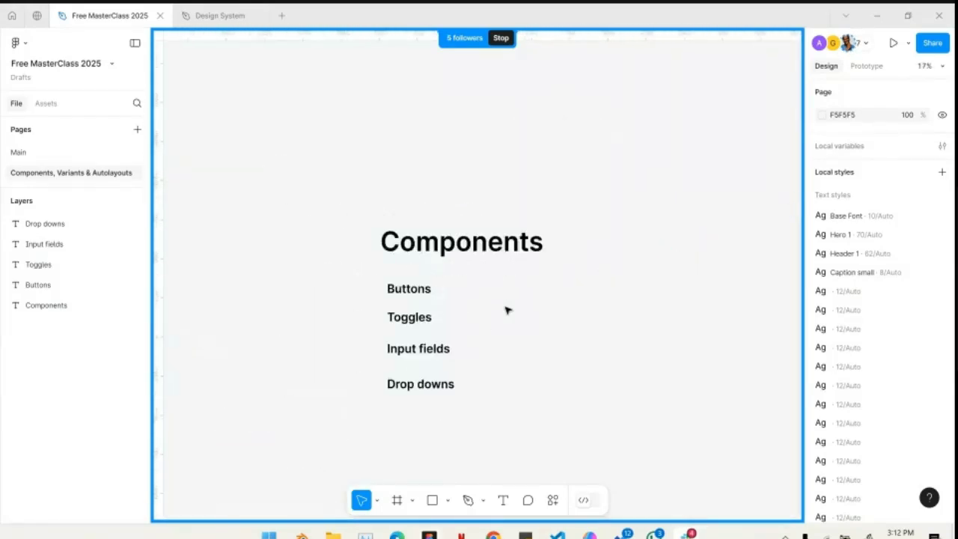
scroll(506, 310, "down", 2)
scroll(506, 310, "down", 1)
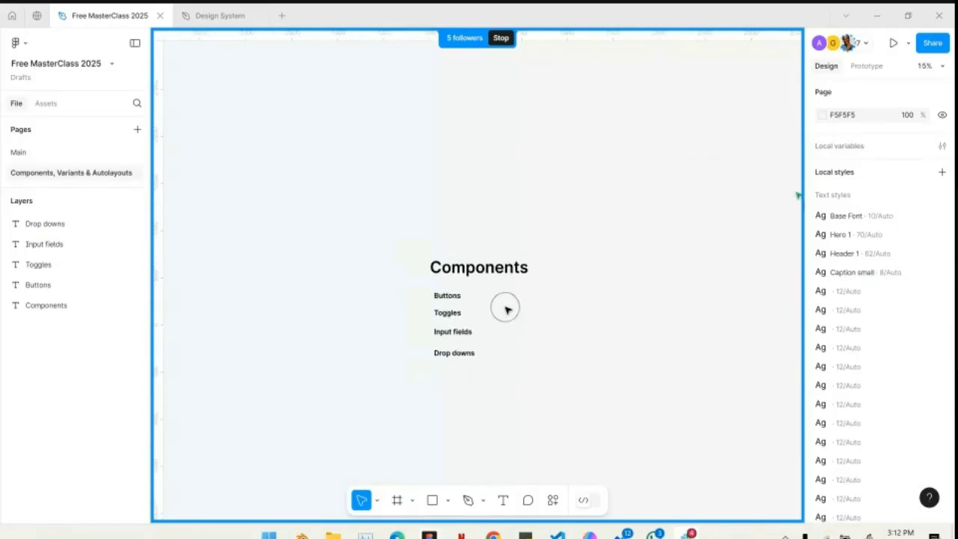
scroll(506, 310, "up", 4)
scroll(506, 310, "down", 3)
scroll(506, 310, "up", 2)
scroll(507, 310, "down", 4)
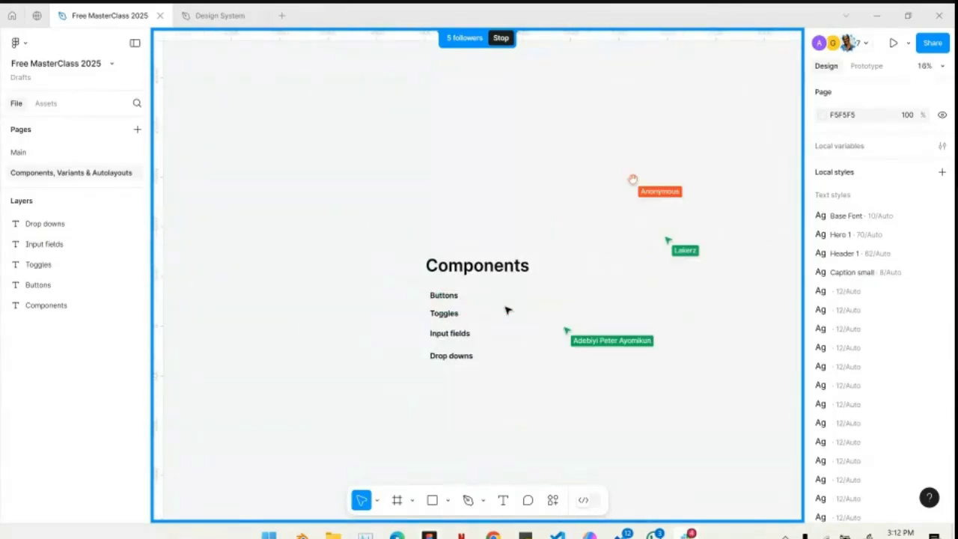
scroll(564, 298, "down", 1)
scroll(564, 298, "right", 1)
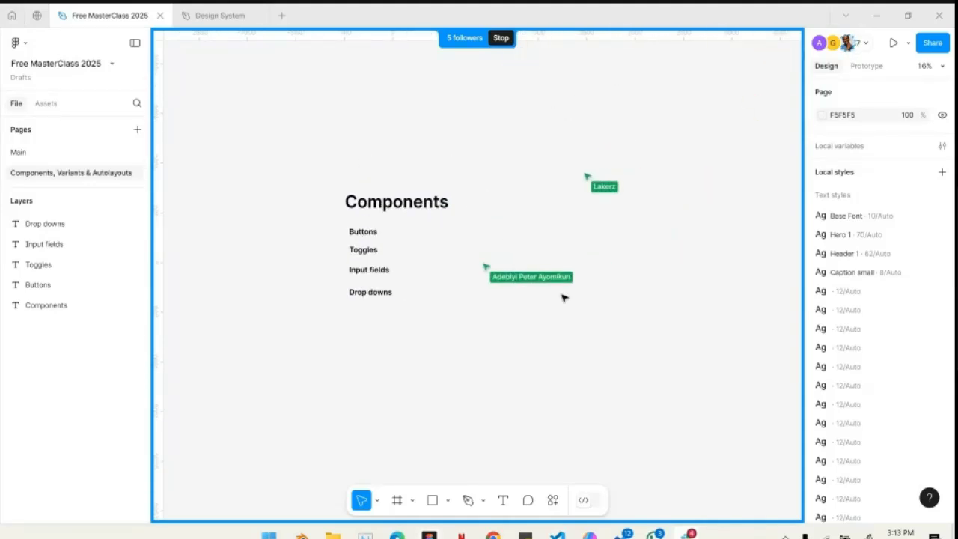
- Draw a rectangle about 490 × 121 to the right of the Buttons label, level with it
left_click(353, 231)
scroll(526, 278, "up", 5)
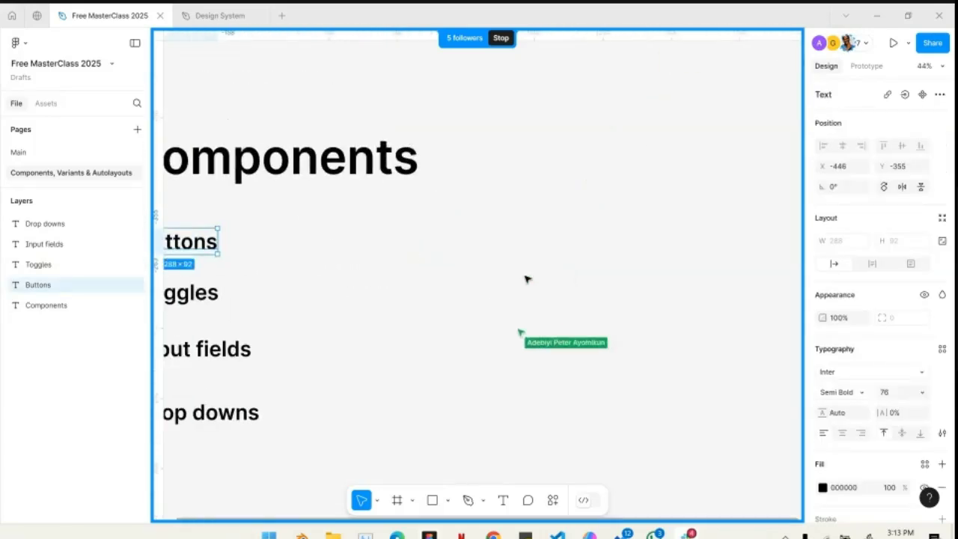
scroll(526, 279, "left", 5)
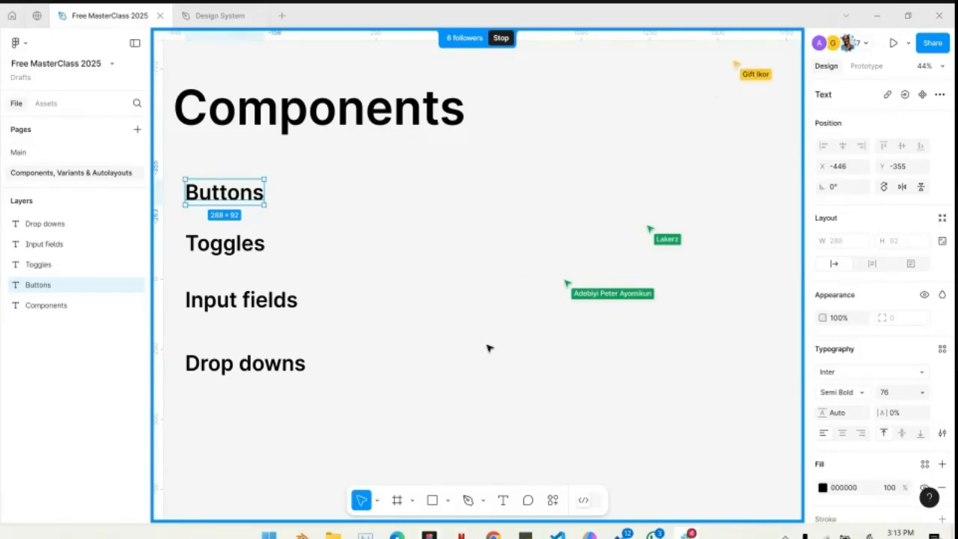
left_click(432, 501)
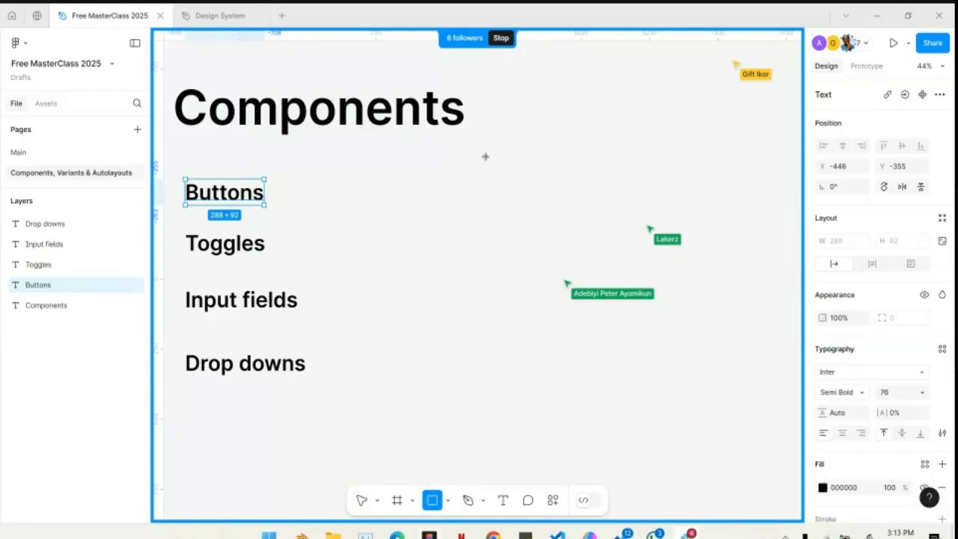
mouse_move(466, 181)
left_mouse_down()
mouse_move(501, 205)
mouse_move(600, 213)
left_mouse_up()
scroll(524, 201, "right", 2)
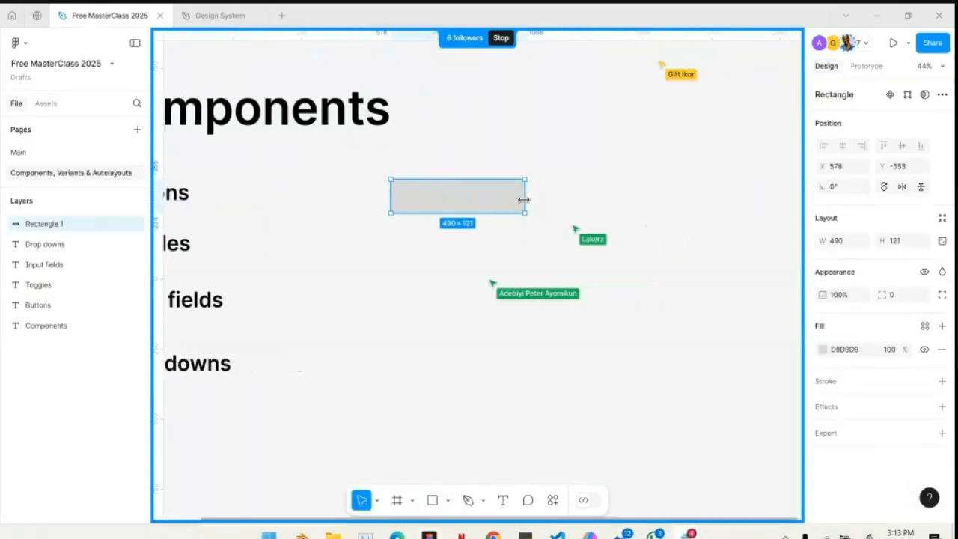
- Add a text layer reading "Get Started" just below the grey rectangle
left_click(503, 501)
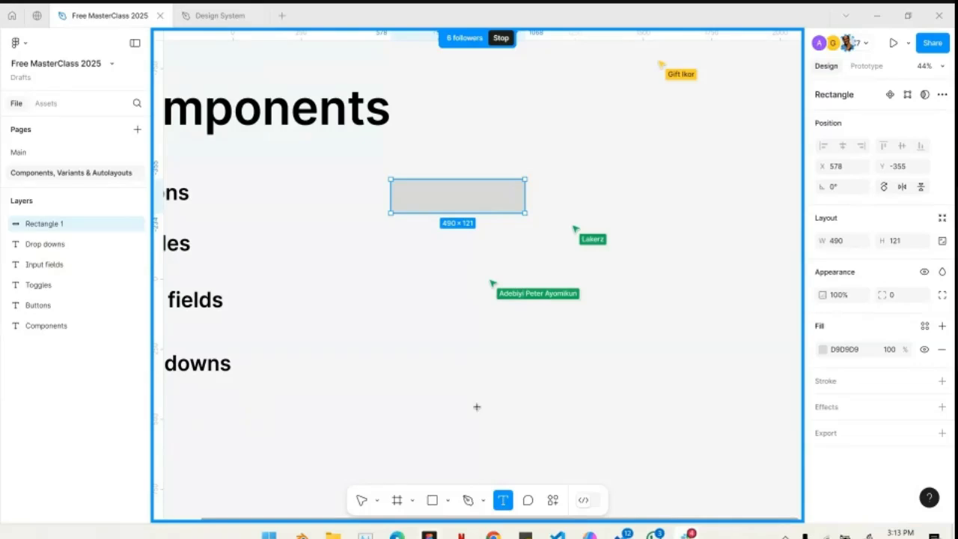
left_click(432, 250)
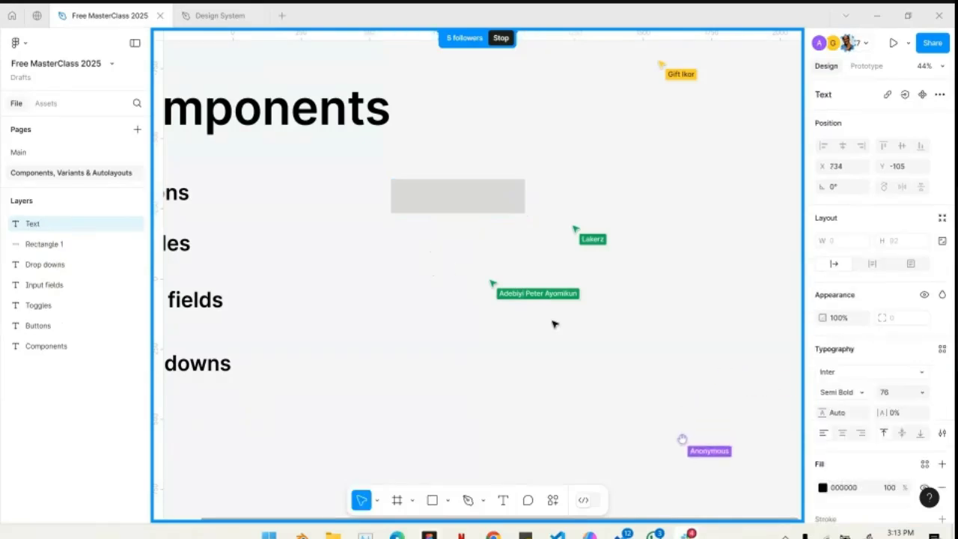
type("Get")
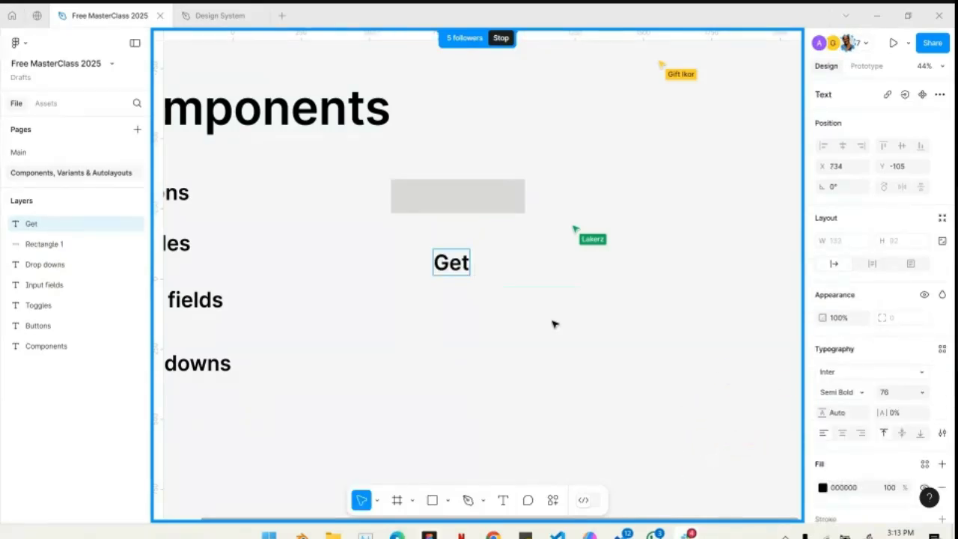
type(" Started")
key("Escape")
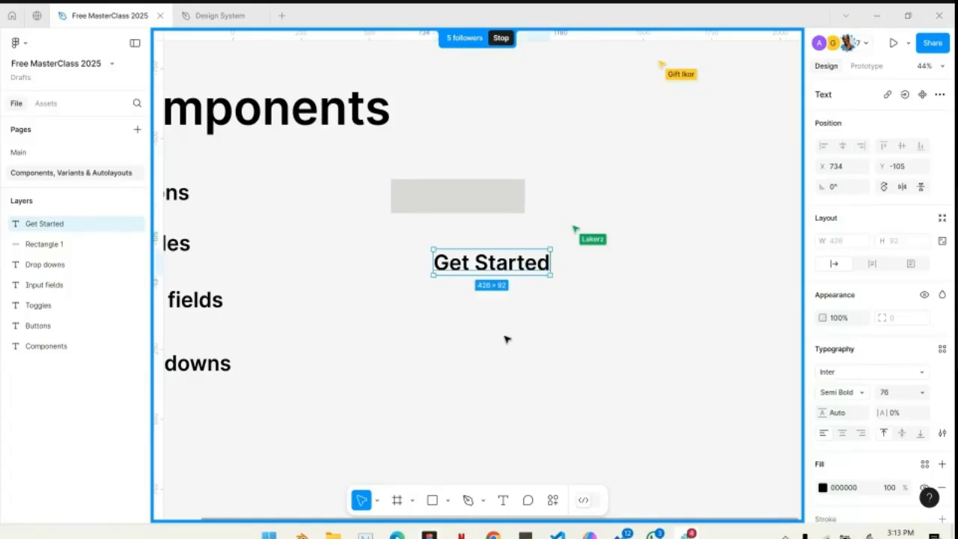
- Set the font size of the Get Started text to 44
left_click(545, 313)
left_click(524, 271)
left_click(901, 397)
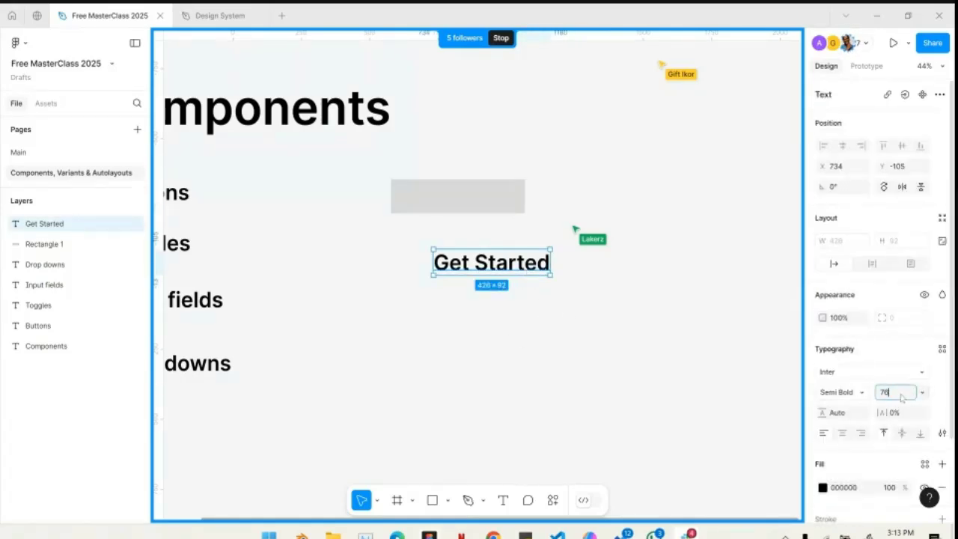
type("44")
key("Return")
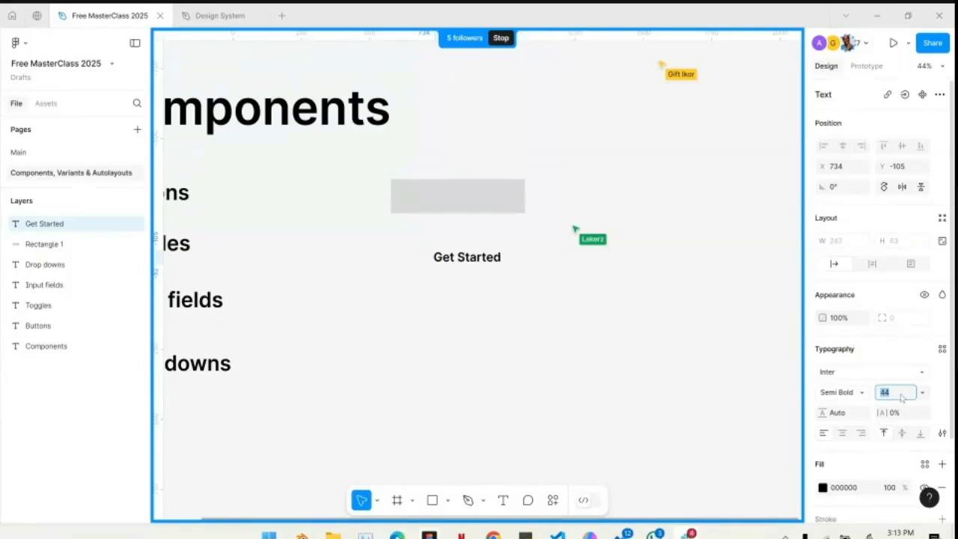
left_click(324, 263)
- Add a 1440 × 1024 Desktop preset frame and place it to the right of the rectangle and Get Started text
scroll(323, 264, "down", 3)
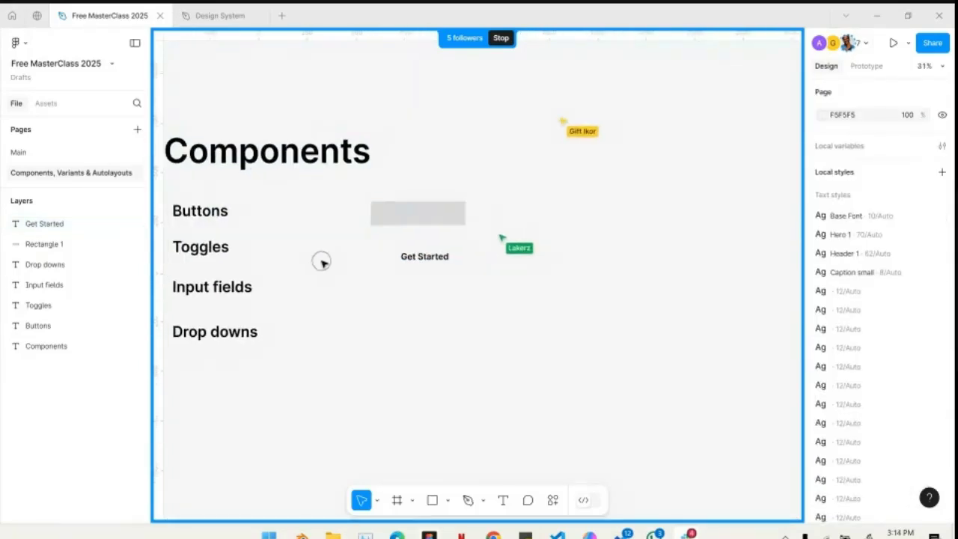
scroll(323, 264, "right", 3)
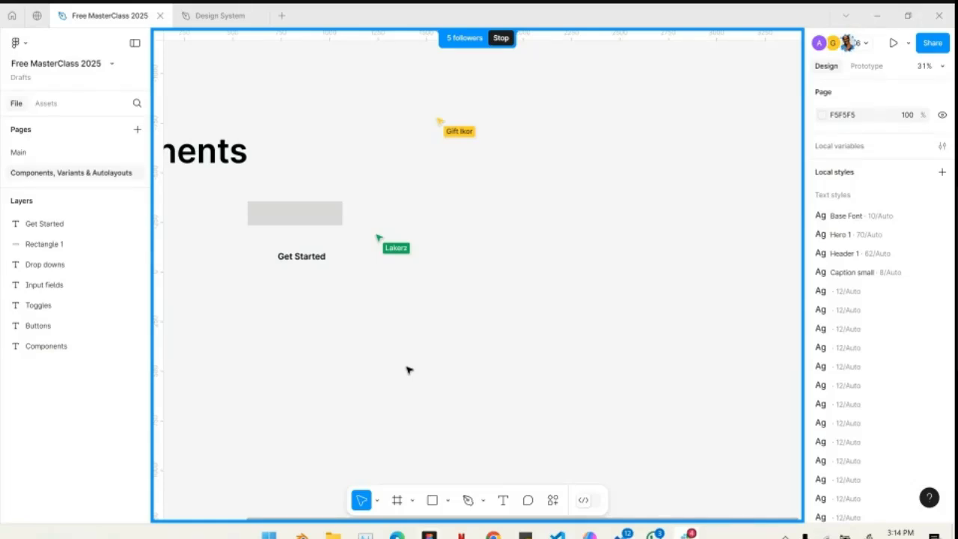
left_click(398, 502)
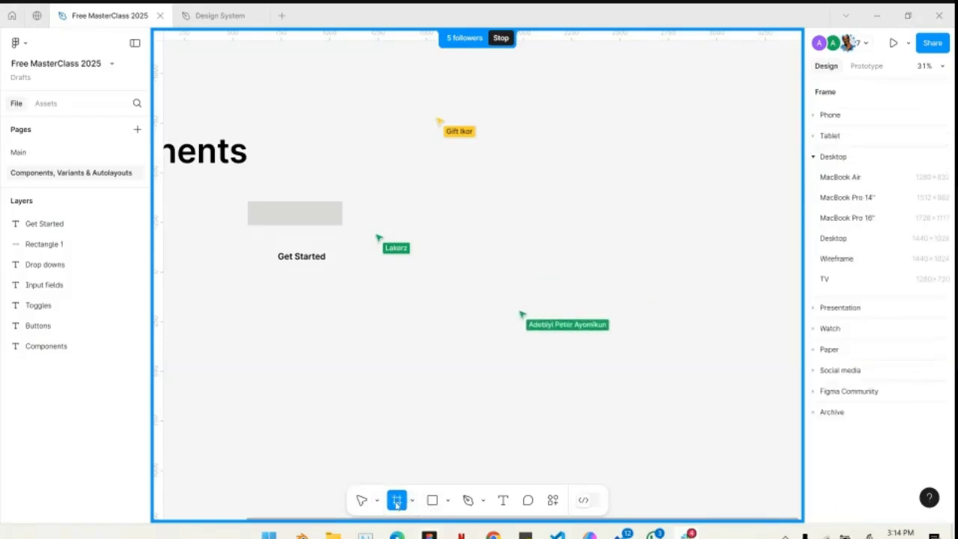
left_click(833, 239)
left_click_drag(559, 316, 550, 268)
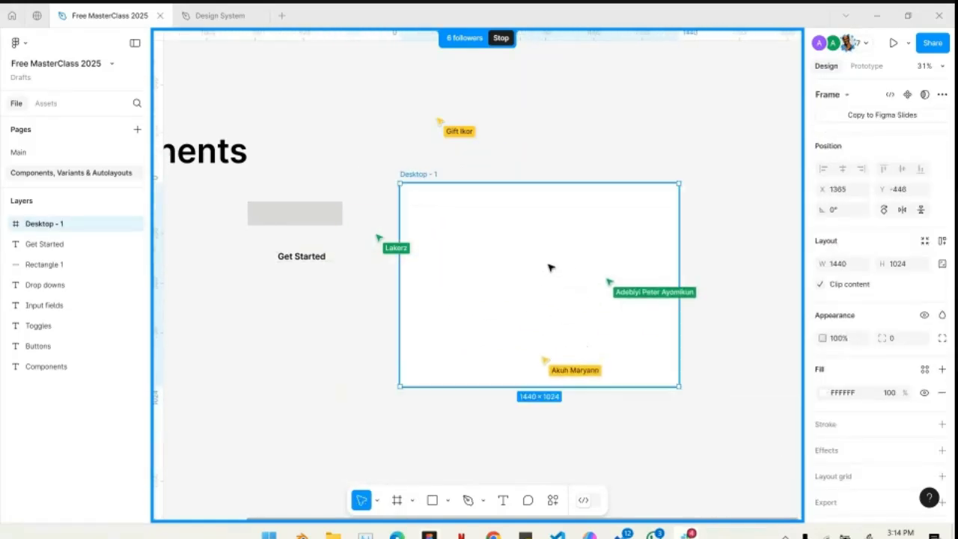
left_click(715, 257)
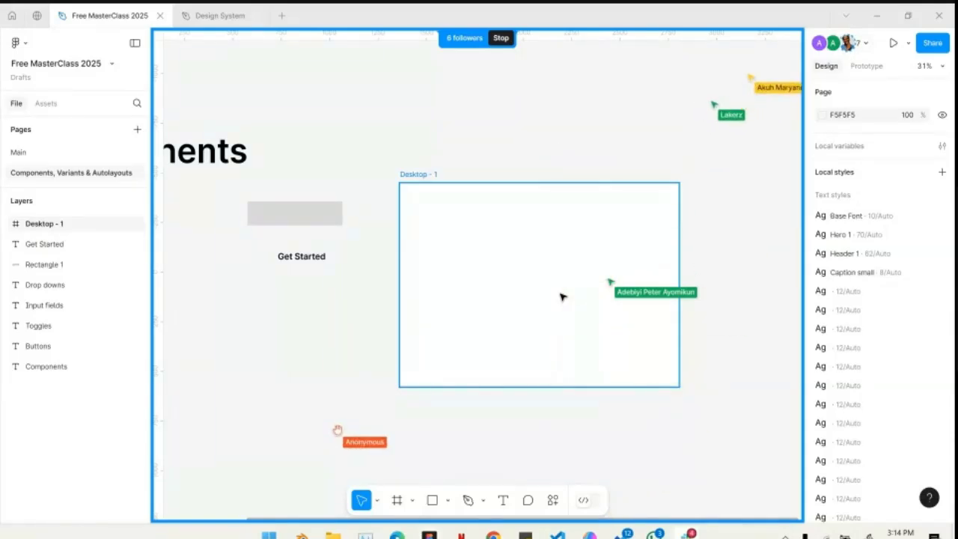
- Change the page background to dark grey 696969 and shift the desktop frame slightly to the right
left_click(423, 220)
left_click(387, 130)
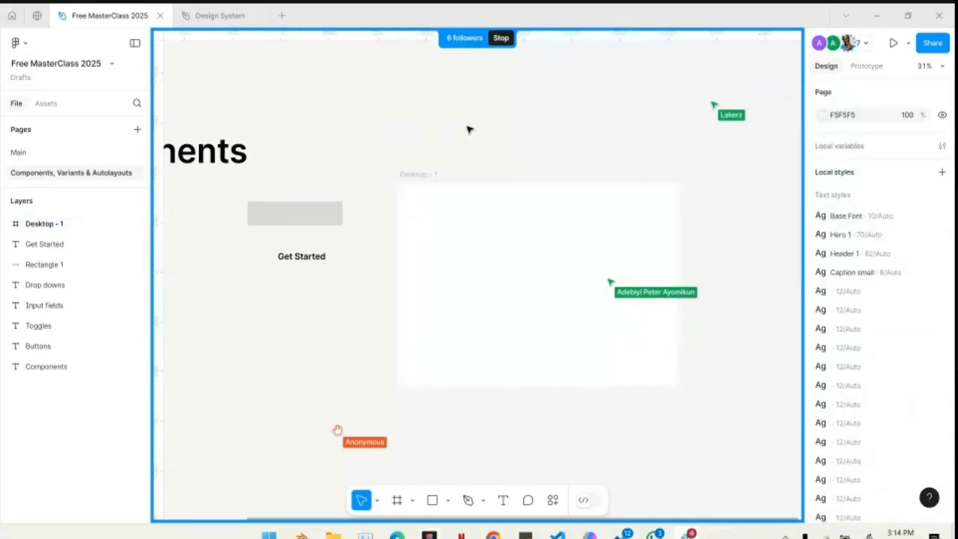
left_click(822, 115)
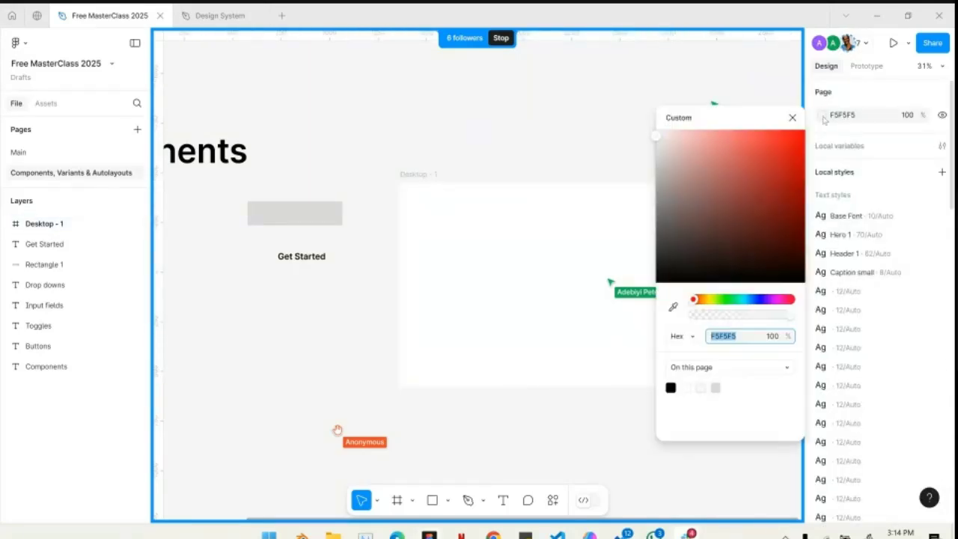
left_click(674, 149)
left_click_drag(674, 149, 638, 228)
left_click(505, 107)
left_click_drag(484, 277, 508, 280)
- Move the grey rectangle into the desktop frame and centre the Get Started text on it
scroll(256, 254, "left", 2)
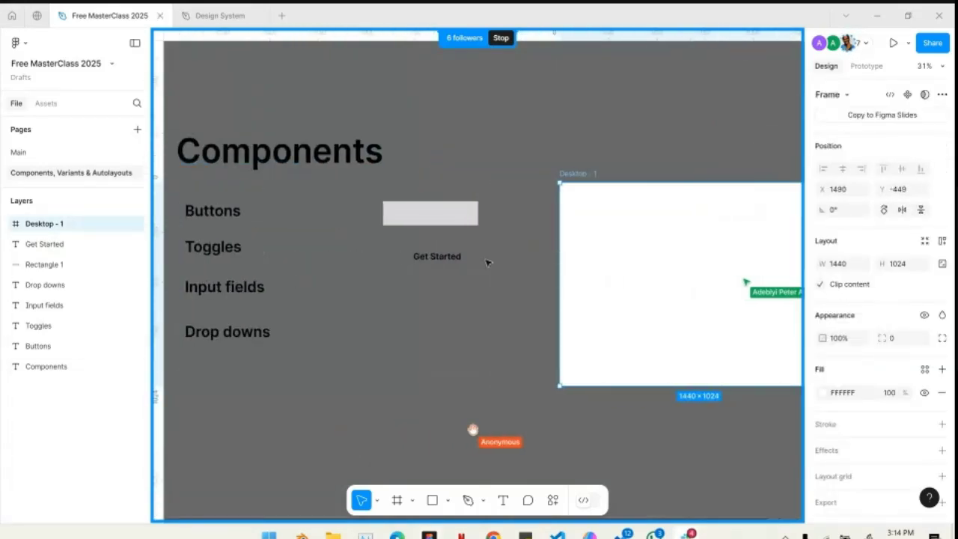
scroll(492, 252, "right", 2)
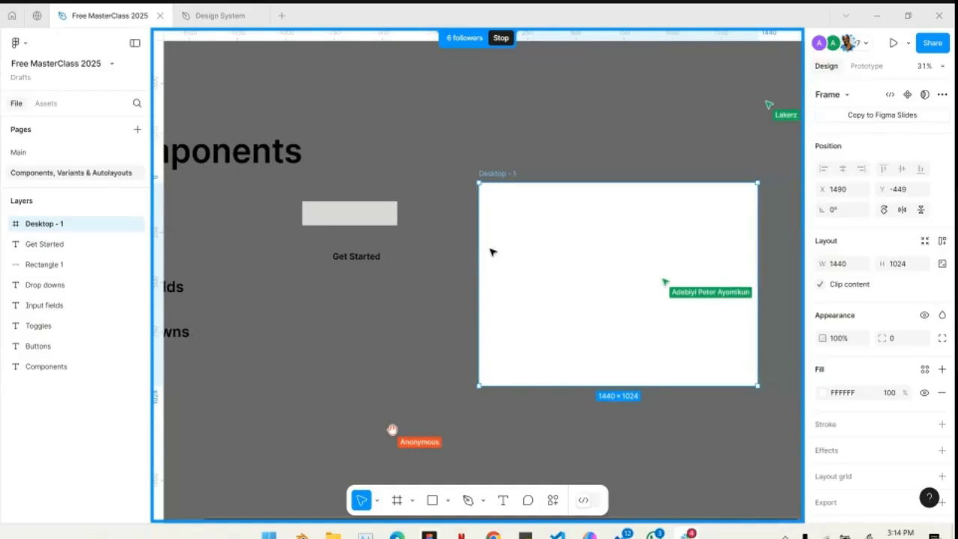
scroll(385, 242, "up", 2)
scroll(384, 241, "left", 2)
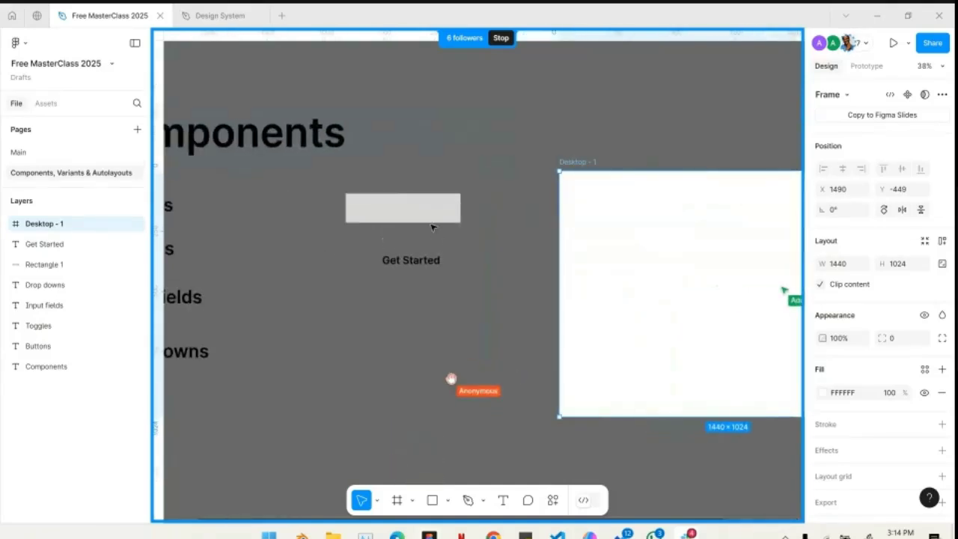
left_click_drag(404, 215, 643, 261)
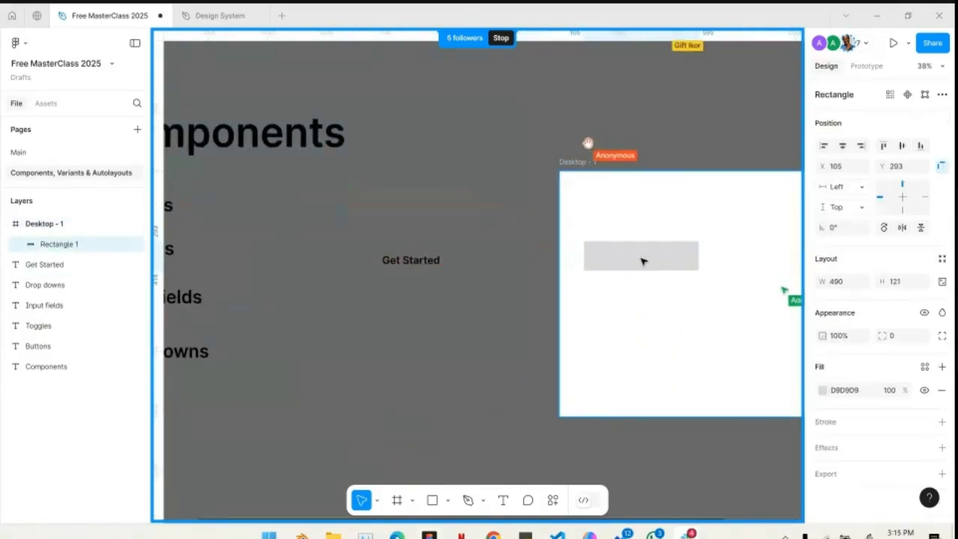
left_click(405, 262)
left_click_drag(395, 265, 627, 257)
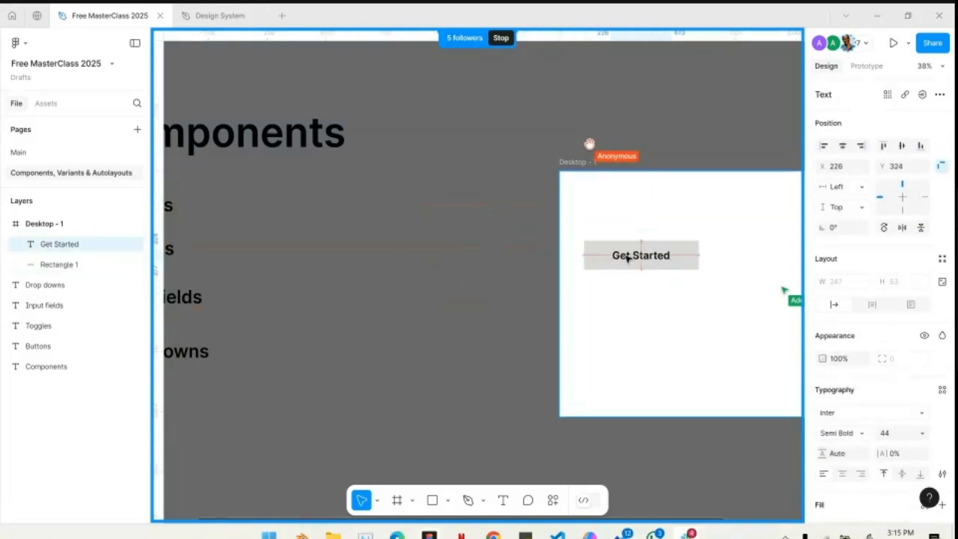
- Select the Get Started text and its grey rectangle in turn to examine them as separate layers
scroll(627, 256, "up", 5)
scroll(629, 257, "down", 4)
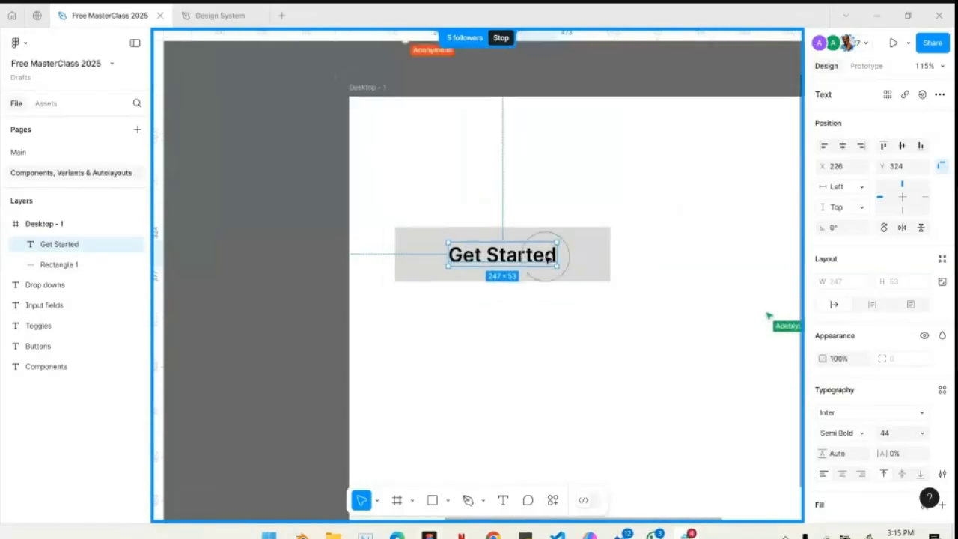
left_click(574, 261)
left_click(522, 252)
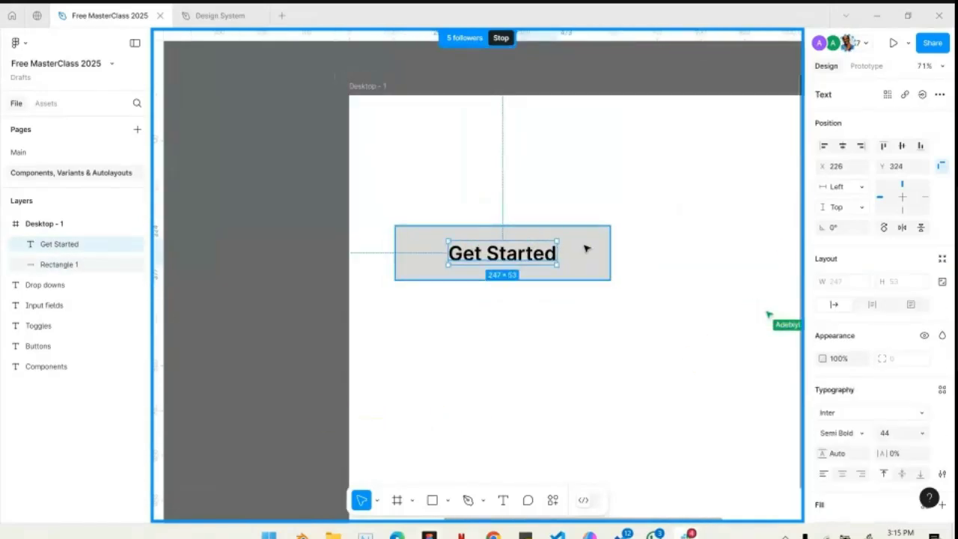
left_click(586, 248)
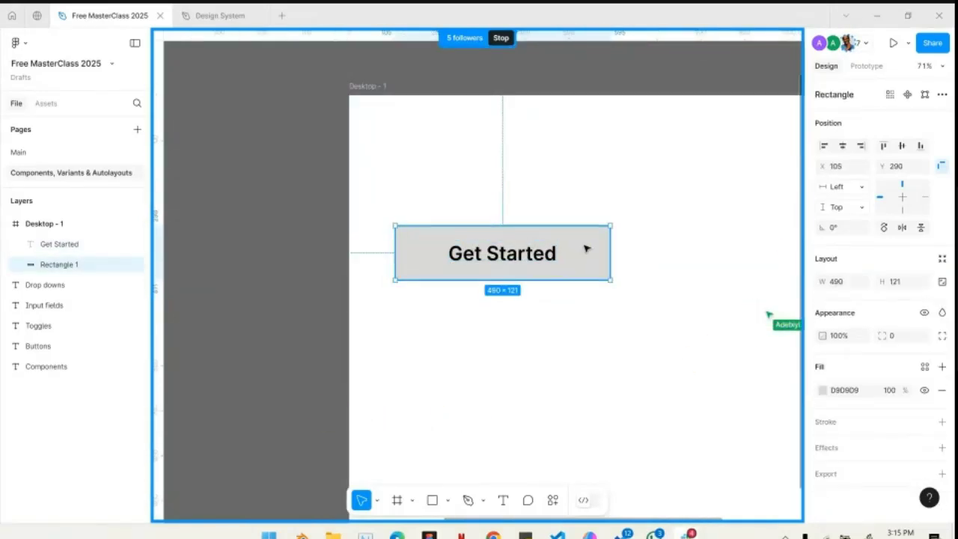
left_click(499, 253)
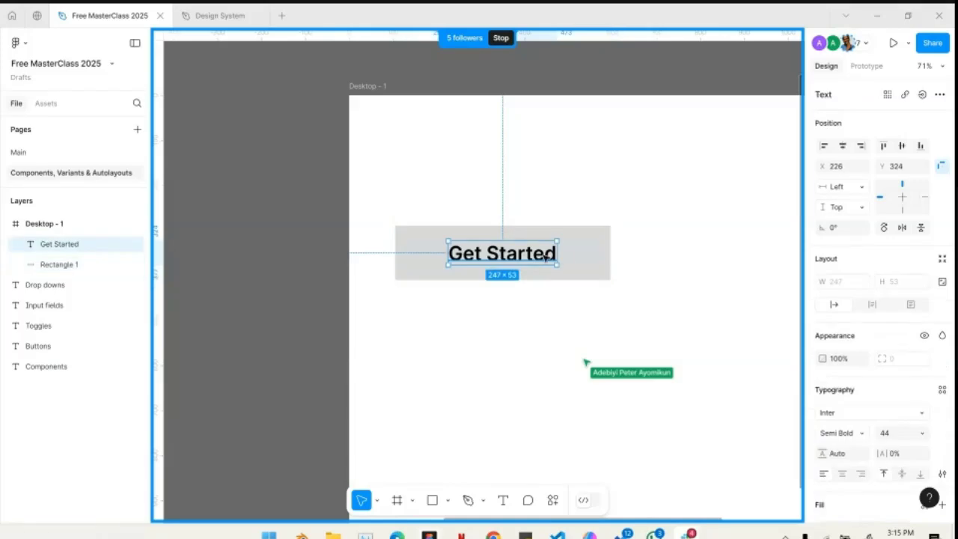
left_click(598, 260)
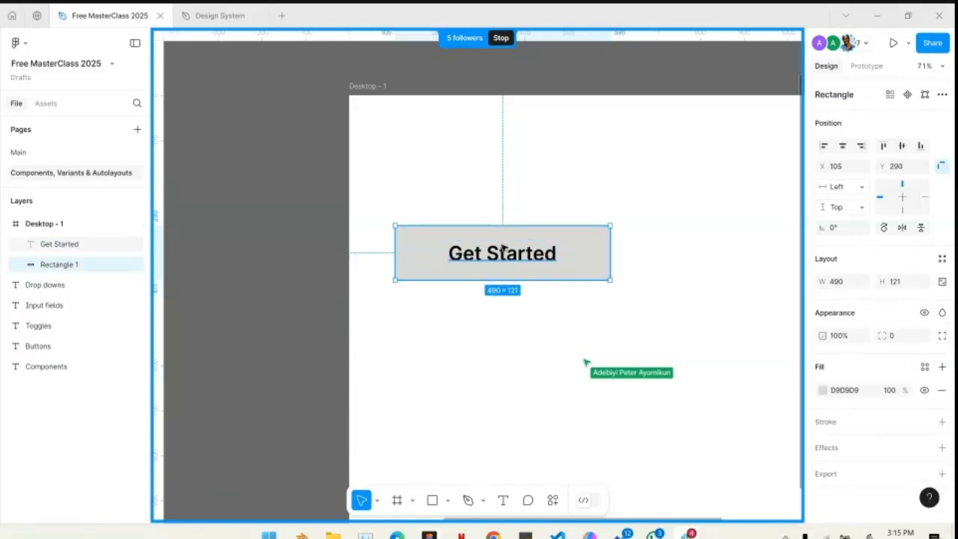
left_click(574, 252)
left_click(629, 211)
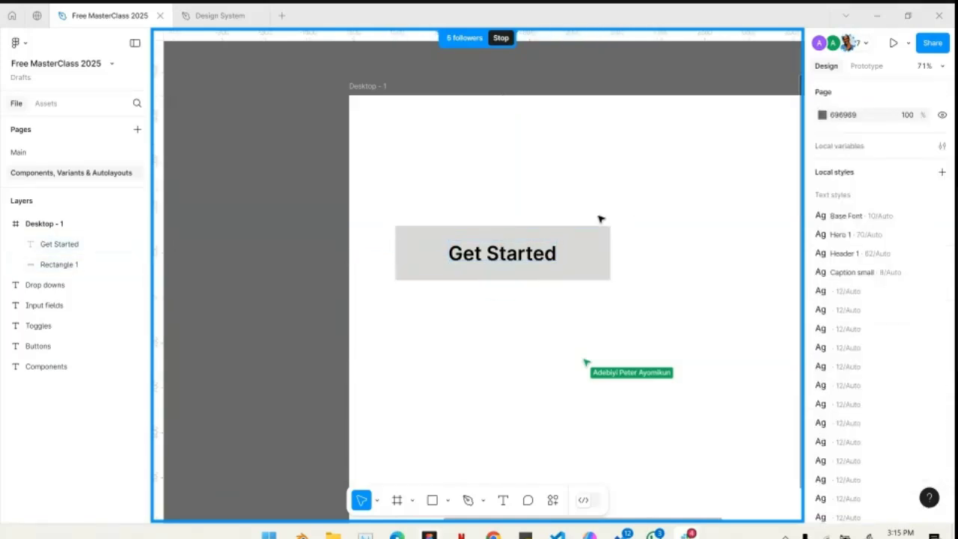
- Group the Get Started text and the grey rectangle inside the desktop frame
left_click_drag(633, 186, 515, 294)
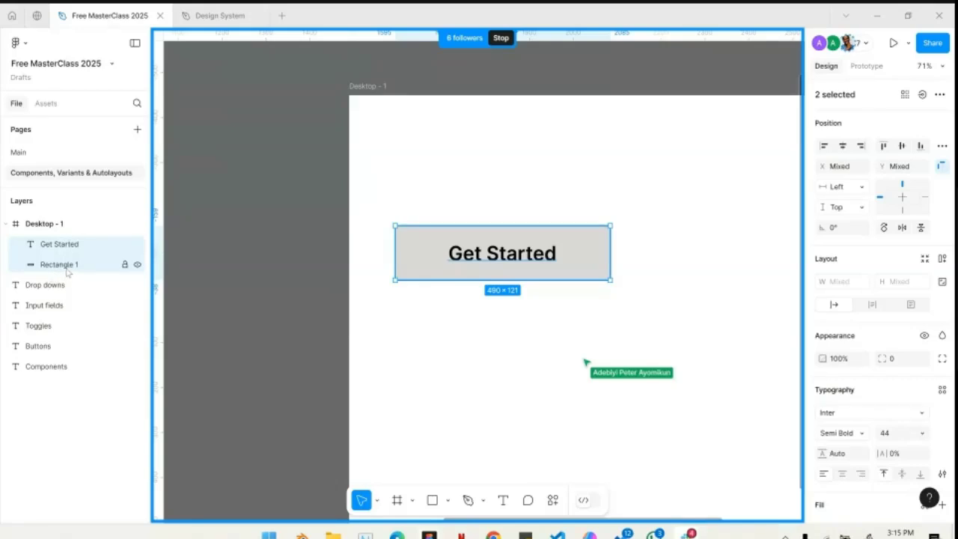
right_click(494, 257)
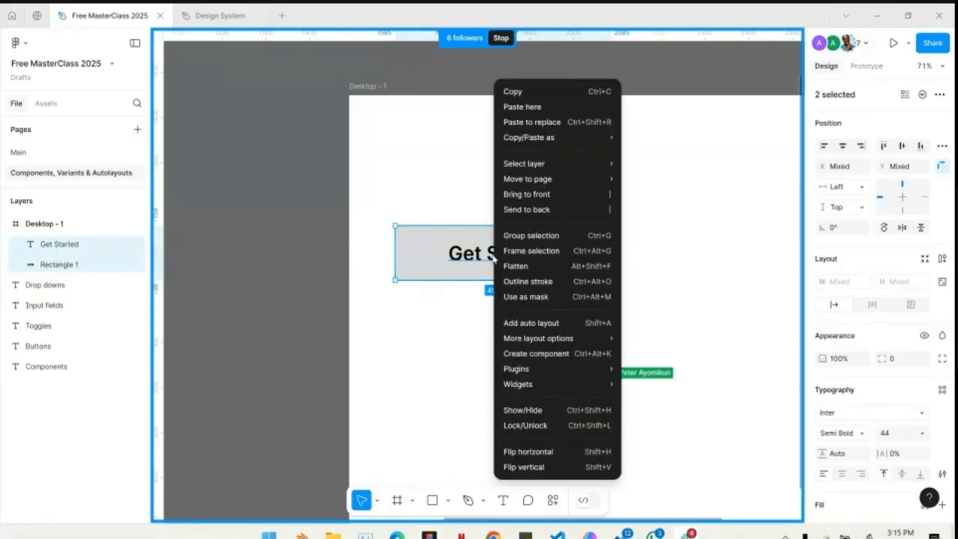
left_click(552, 238)
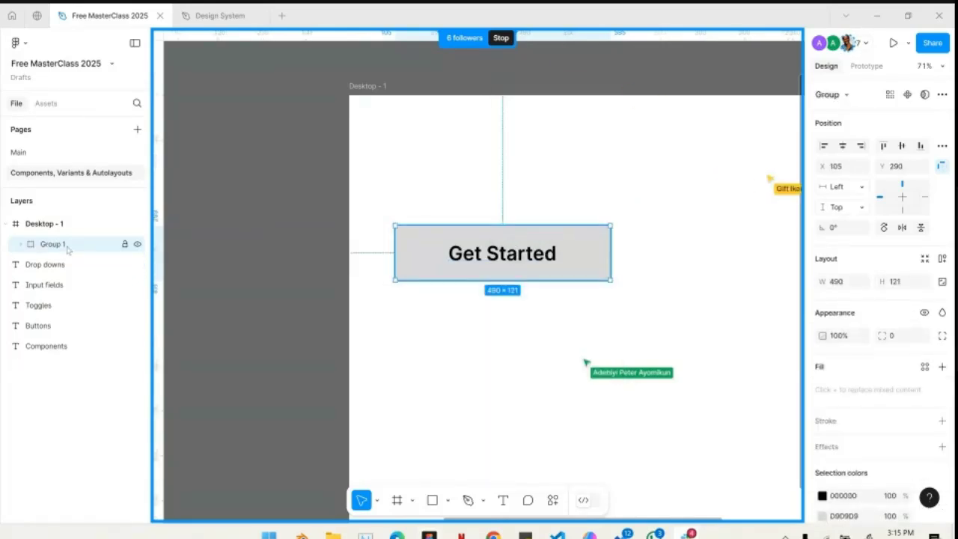
- Expand the group in the desktop frame and examine its Get Started text and rectangle layers
left_click(20, 245)
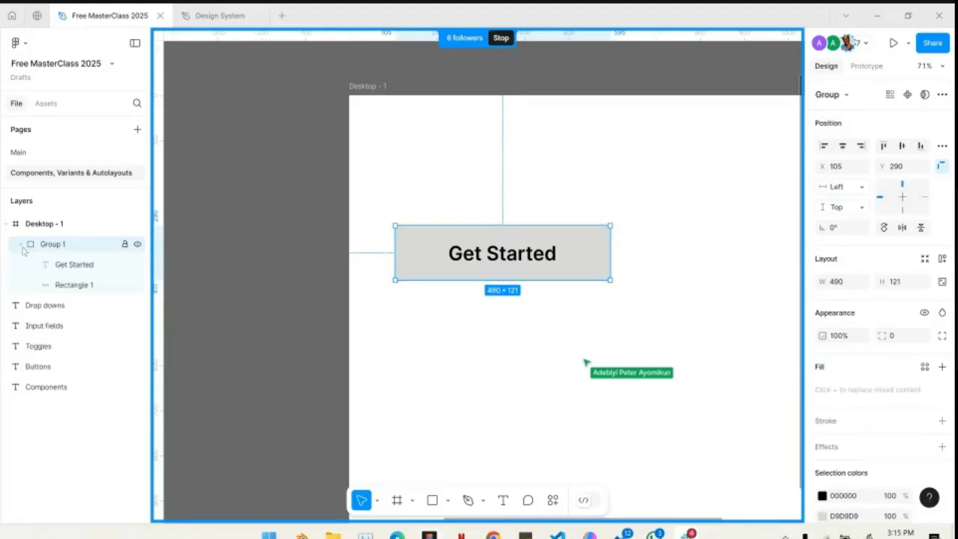
left_click(60, 264)
left_click(37, 239)
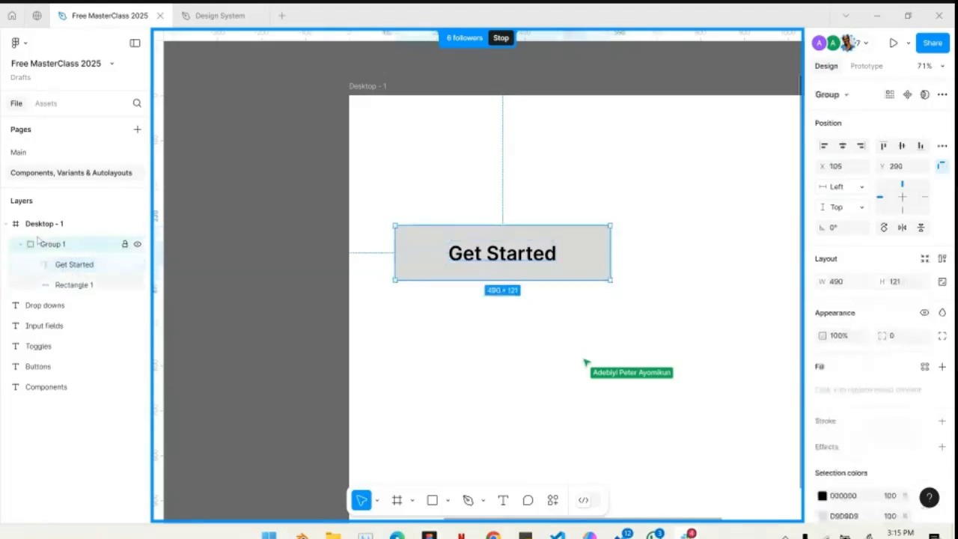
left_click(60, 286)
left_click(78, 262)
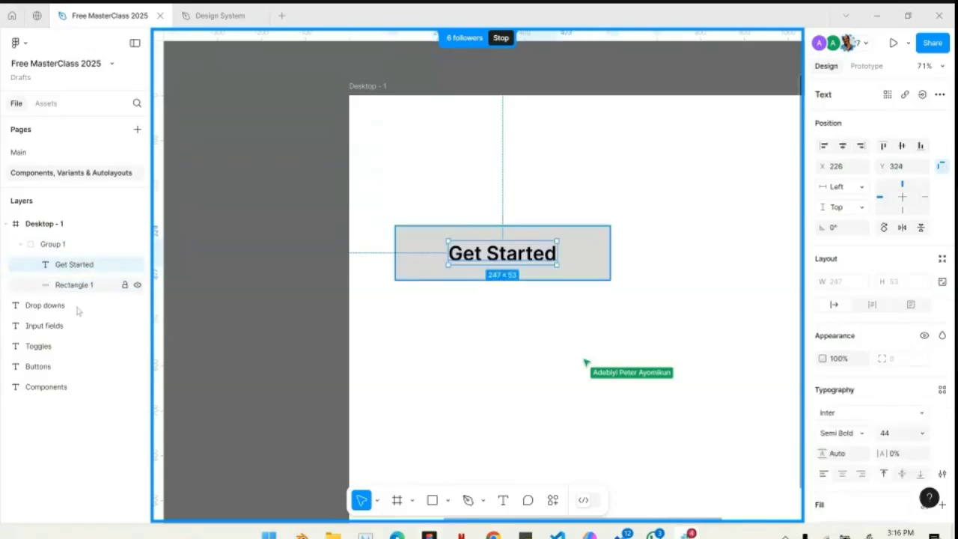
left_click(87, 288)
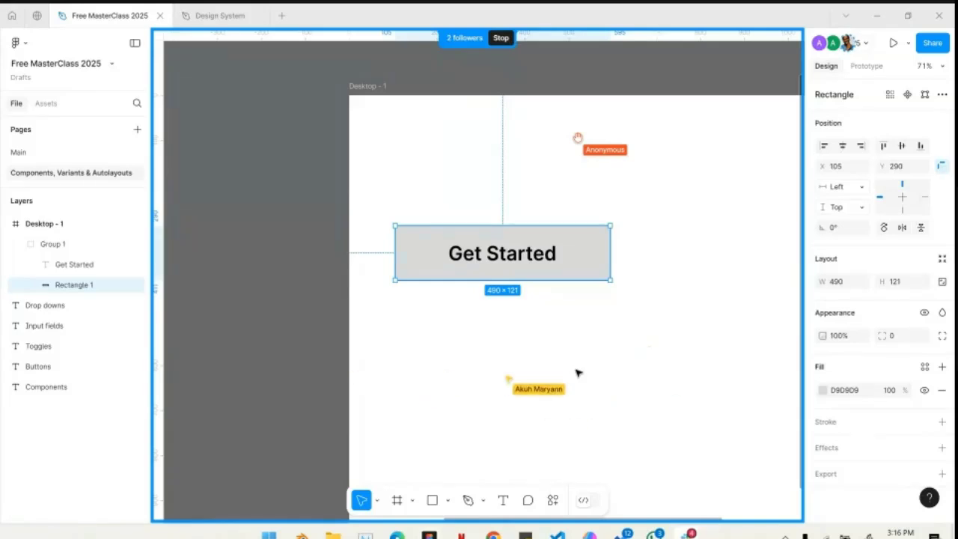
scroll(578, 373, "down", 5)
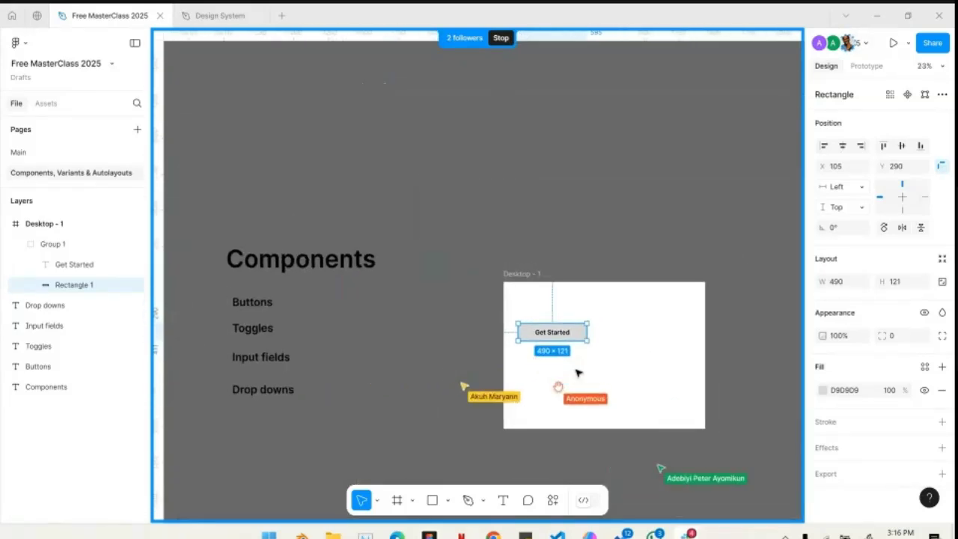
scroll(578, 373, "down", 1)
scroll(566, 340, "down", 2)
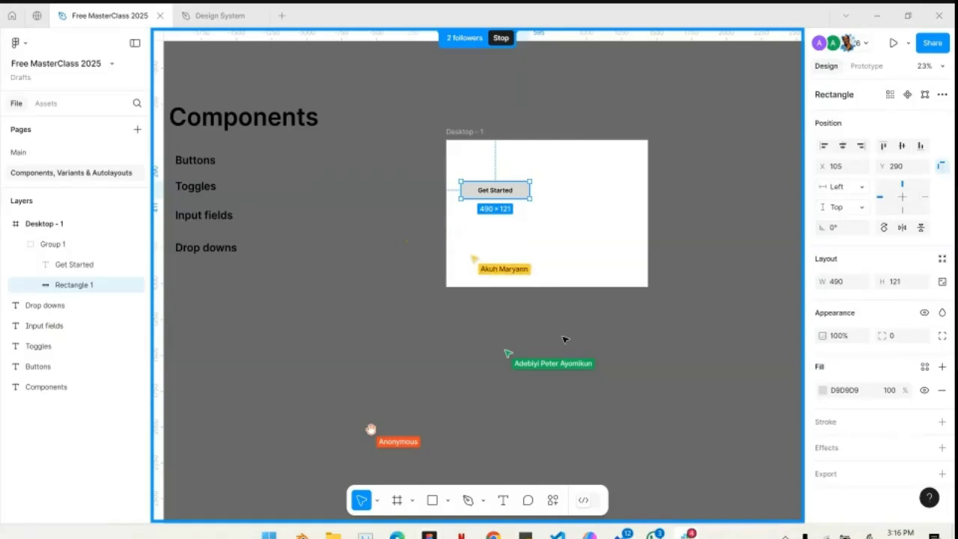
scroll(564, 340, "right", 5)
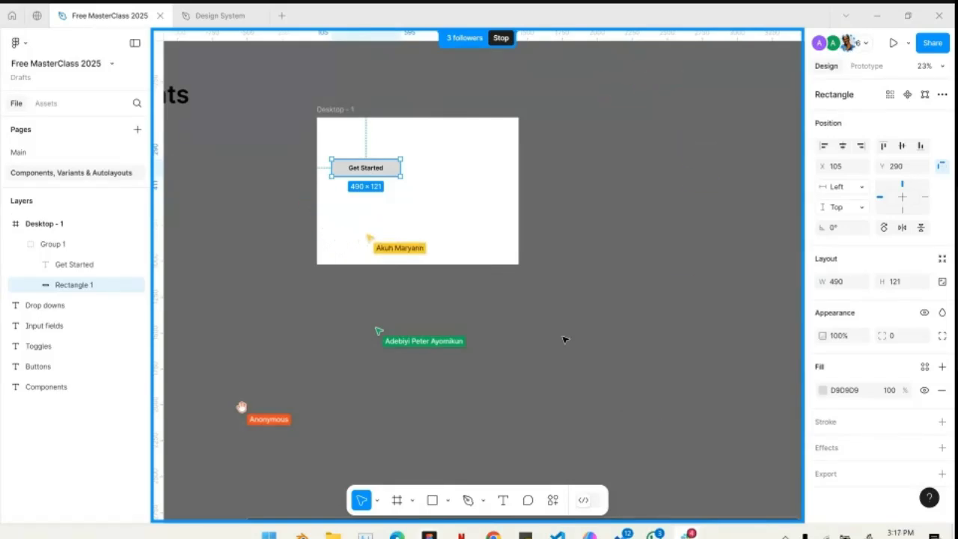
key("f")
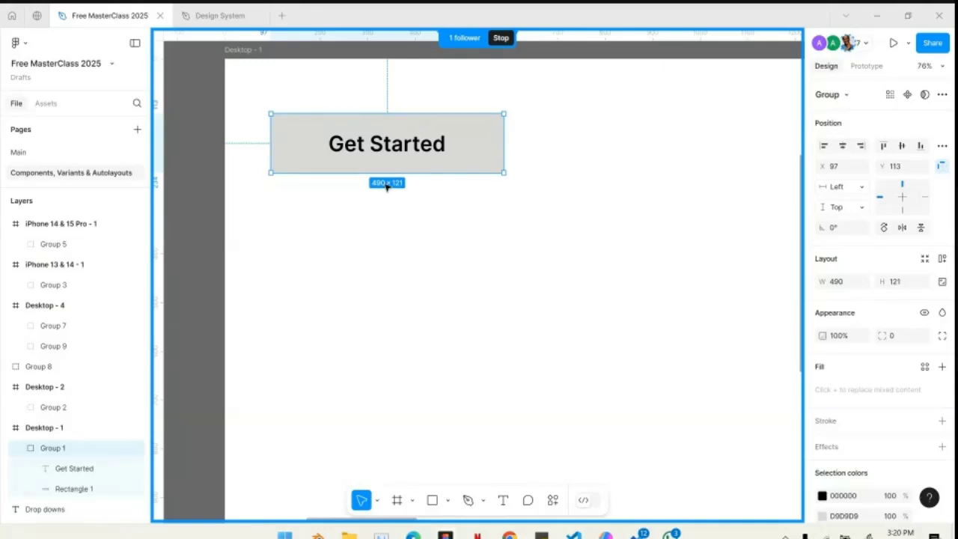
- Rename the Get Started group in the Desktop - 1 frame as Button
scroll(48, 450, "down", 2)
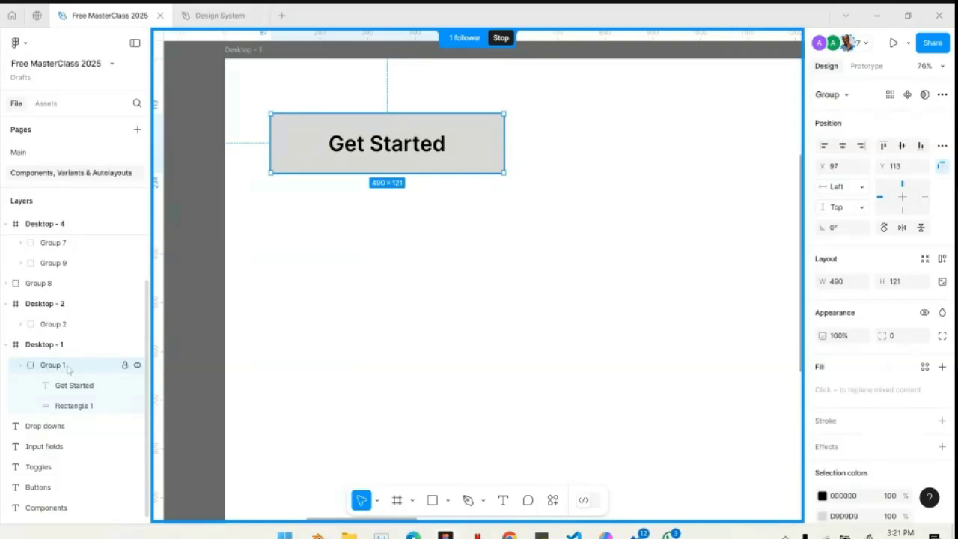
double_click(52, 364)
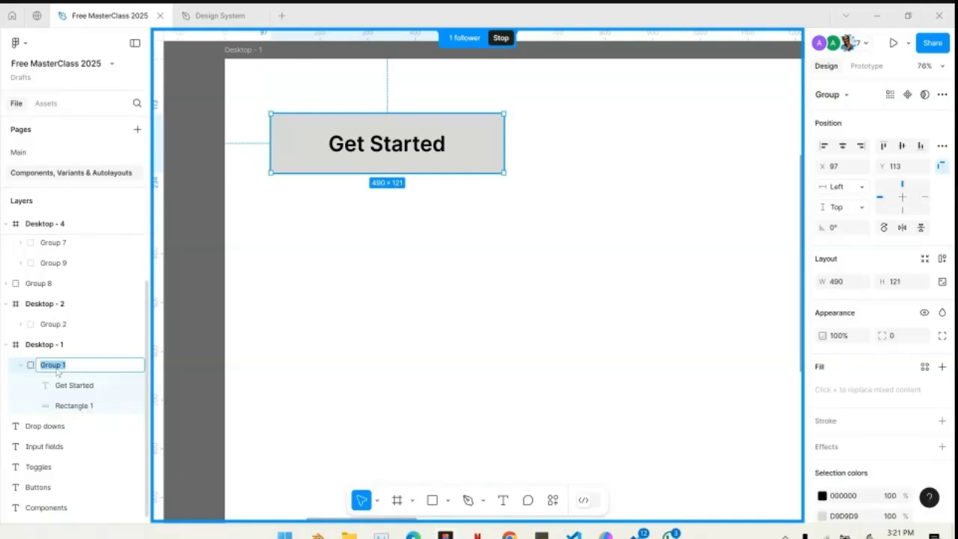
type("Button")
key("Return")
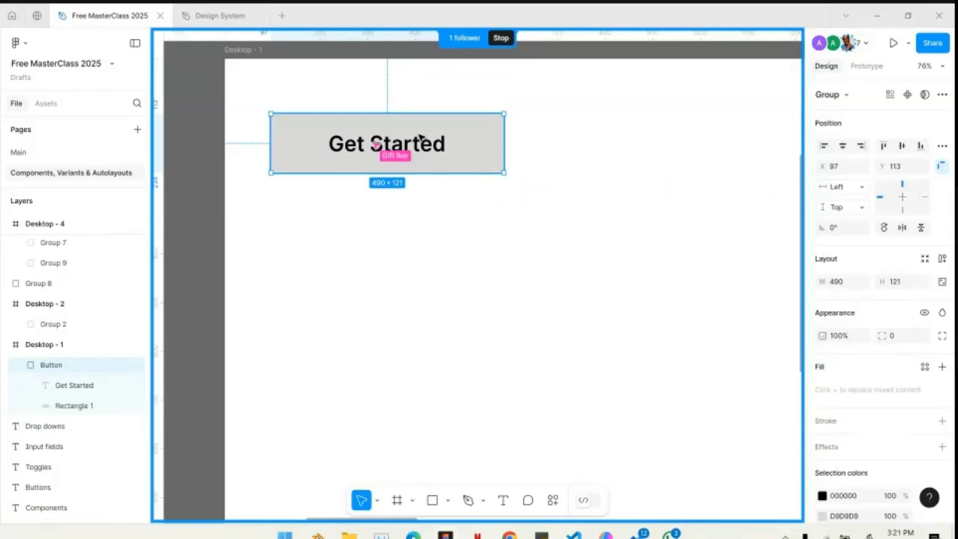
double_click(51, 365)
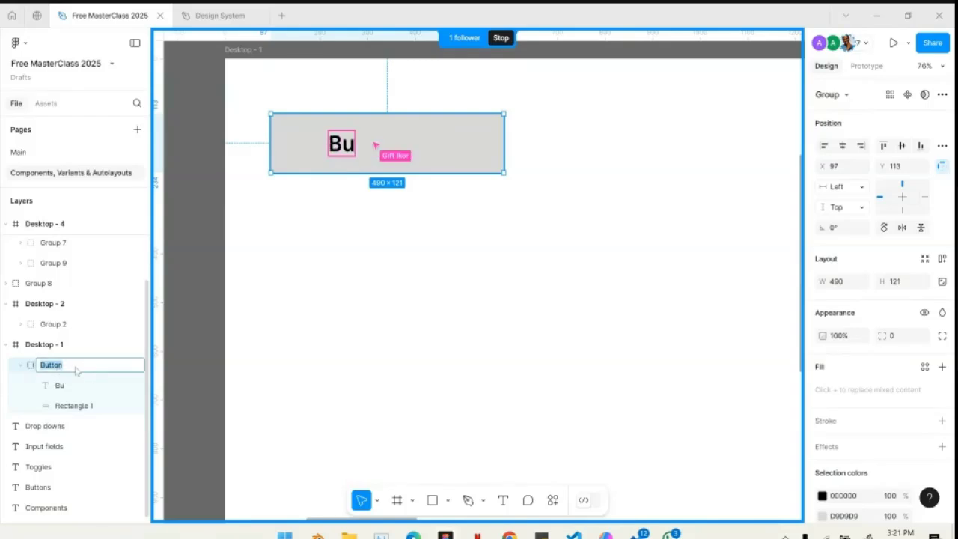
left_click(91, 344)
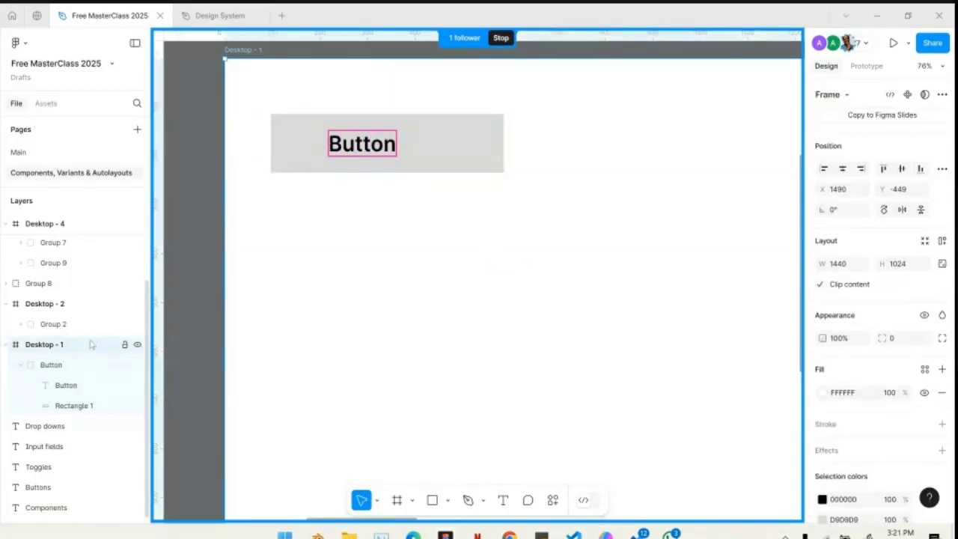
- Draw a rectangle about 268 × 95 px inside the Desktop - 1 frame, below the Button group
scroll(419, 158, "up", 4)
left_click(475, 240)
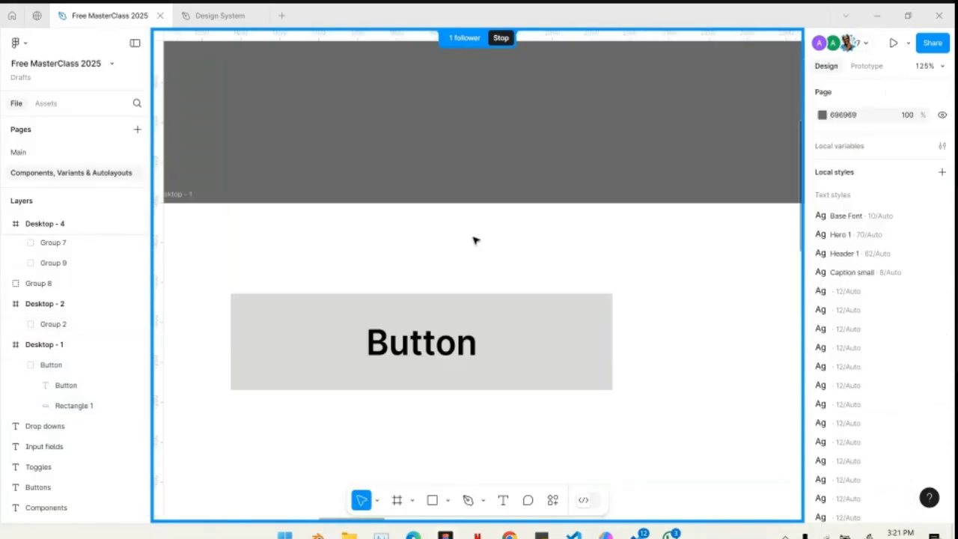
left_click(368, 339)
scroll(364, 338, "down", 3)
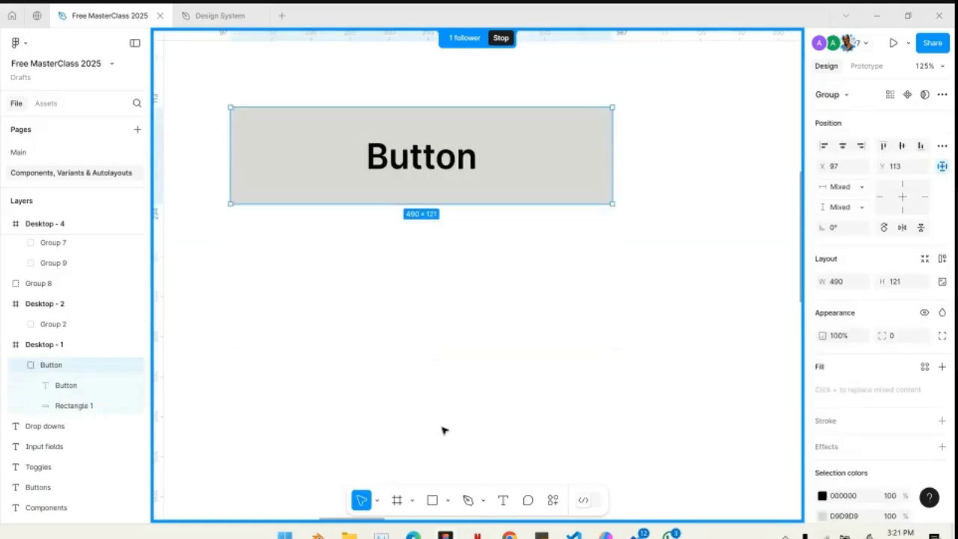
left_click(432, 501)
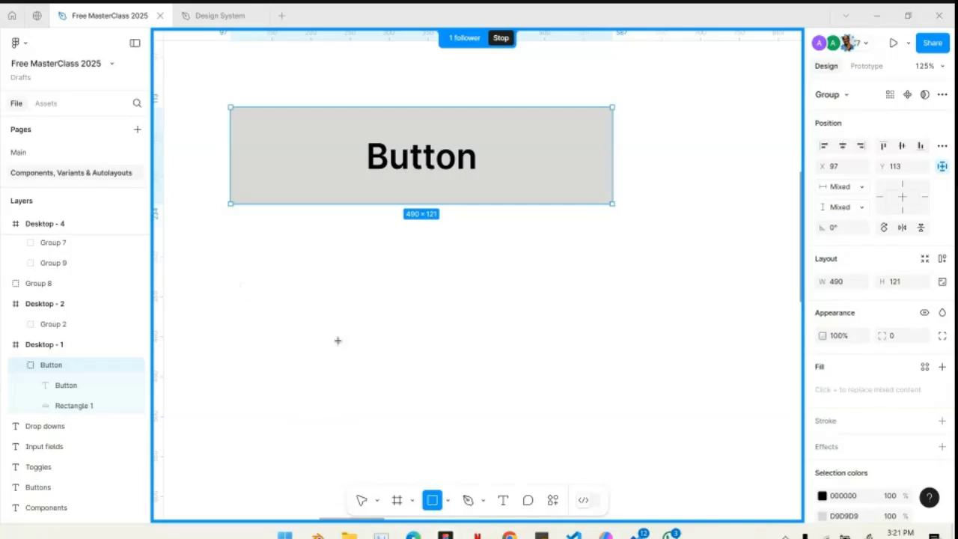
left_click_drag(238, 289, 448, 364)
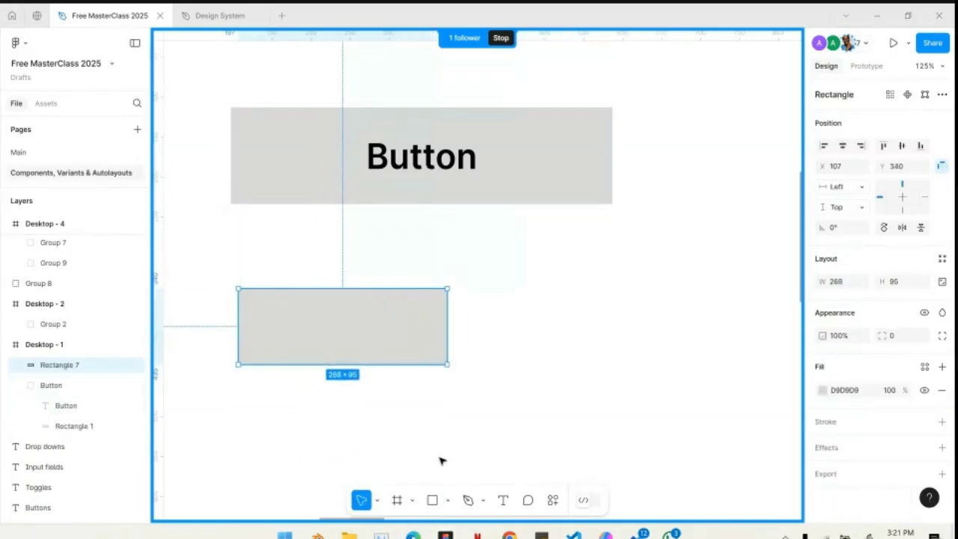
- Add the text Start over the new rectangle and centre it on the shape
left_click(503, 500)
left_click(321, 313)
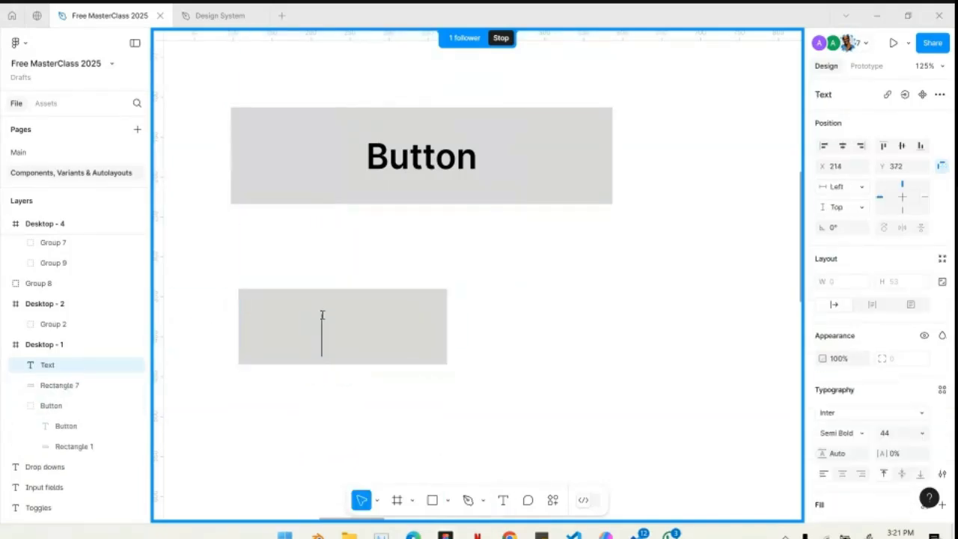
type("Start")
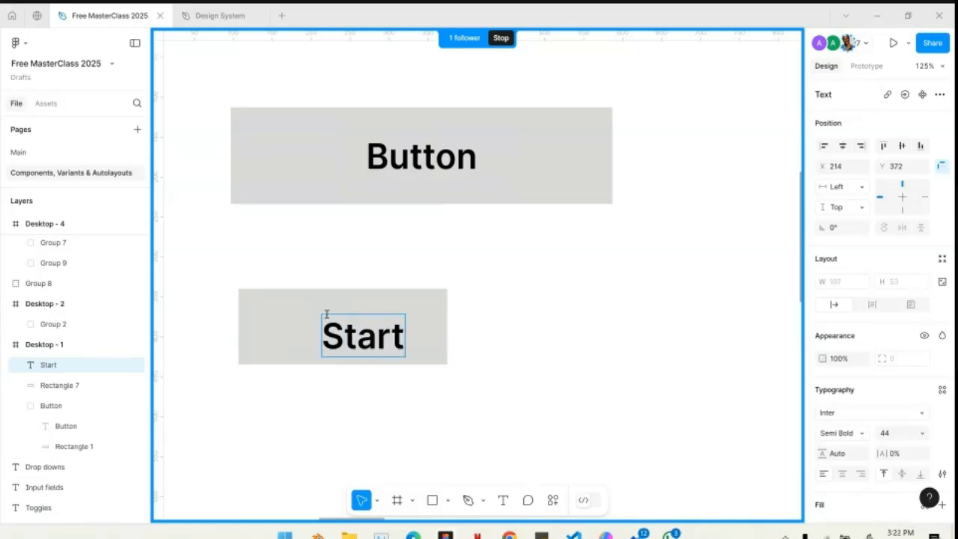
key("Escape")
mouse_move(372, 336)
left_mouse_down()
mouse_move(348, 332)
mouse_move(361, 331)
left_mouse_up()
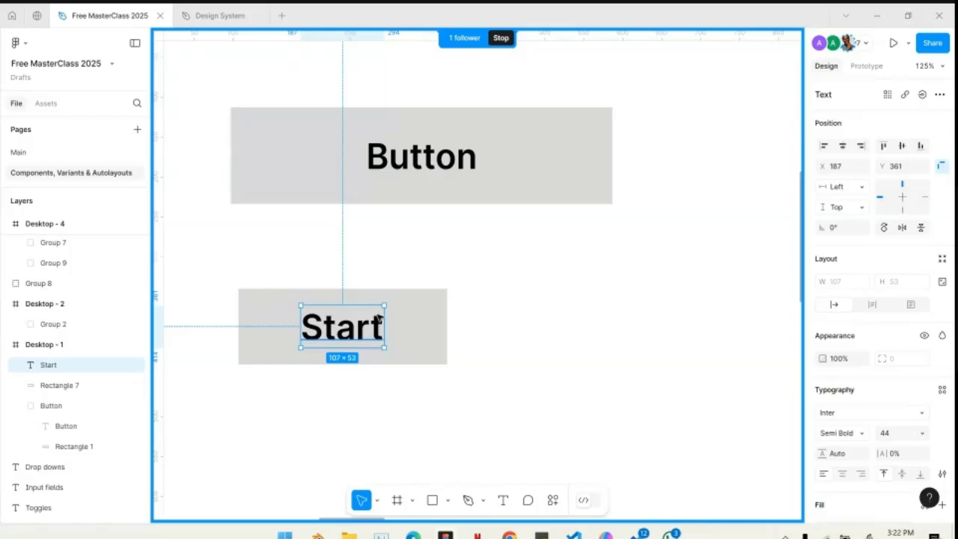
- Select the Start text with its rectangle and wrap both in a frame using Frame selection
left_click(414, 339)
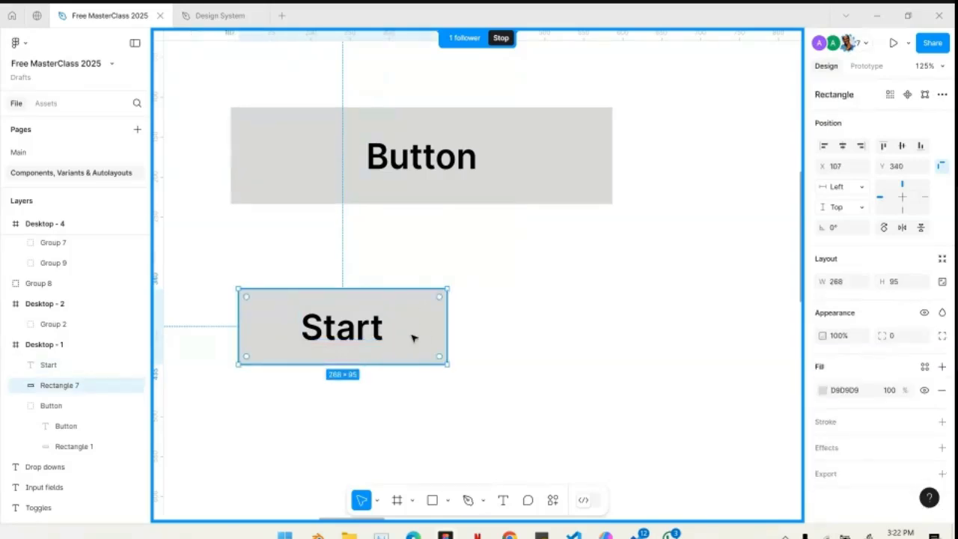
left_click(485, 338)
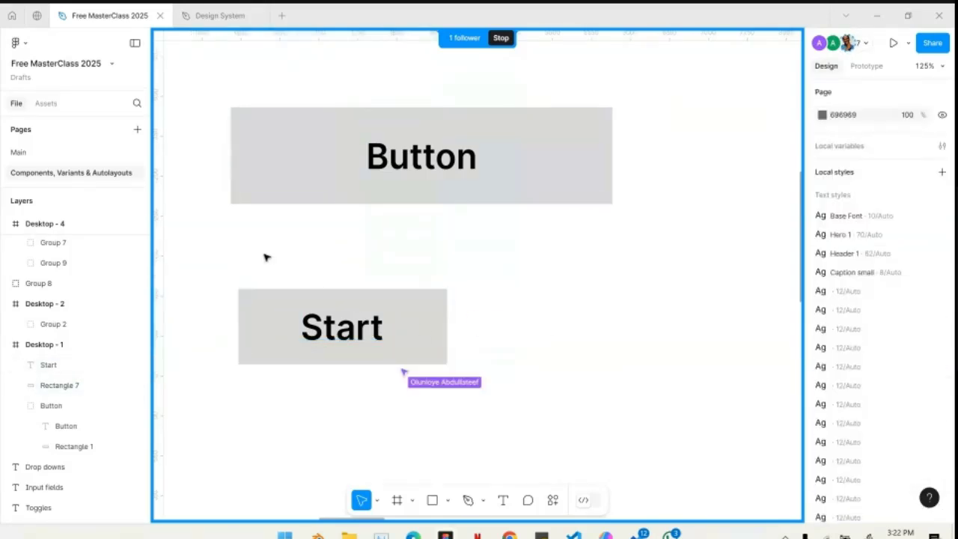
left_click_drag(341, 333, 353, 313)
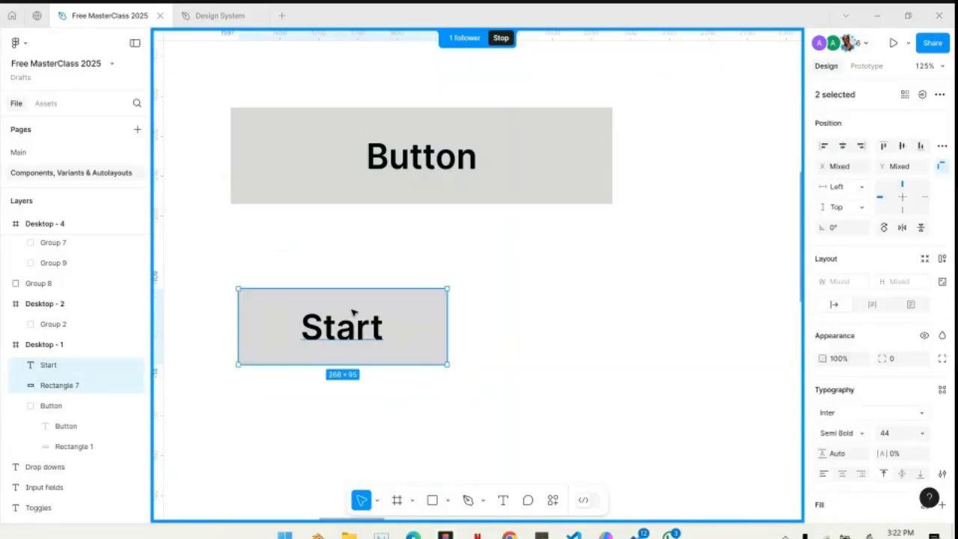
left_click(282, 268)
left_click_drag(357, 373, 355, 370)
right_click(356, 338)
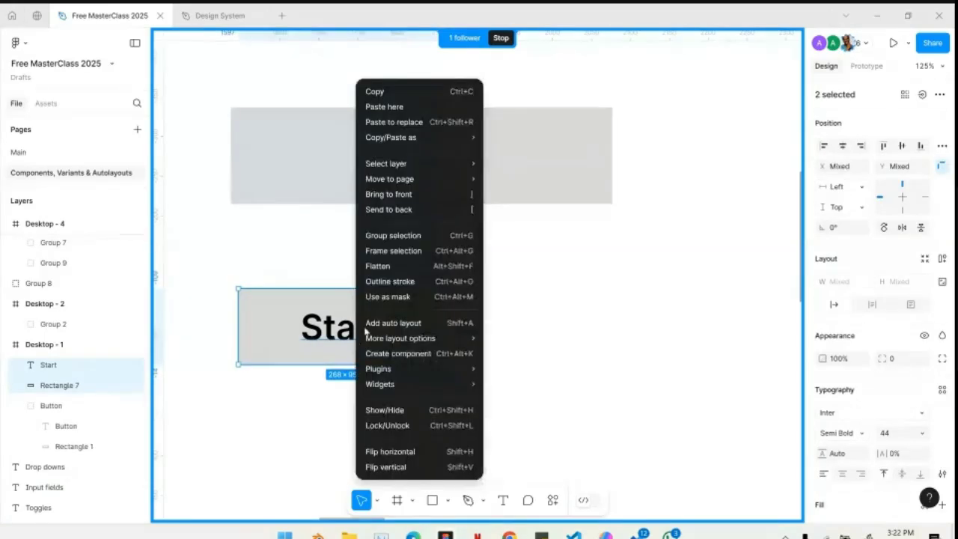
left_click(410, 251)
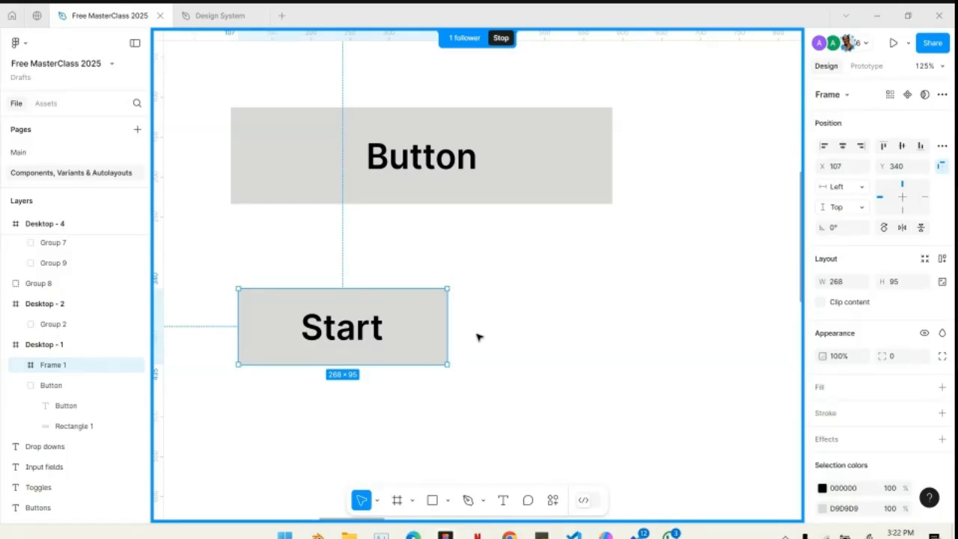
- Resize the Button group horizontally to about 602 px wide
left_click(518, 134)
scroll(524, 187, "up", 2)
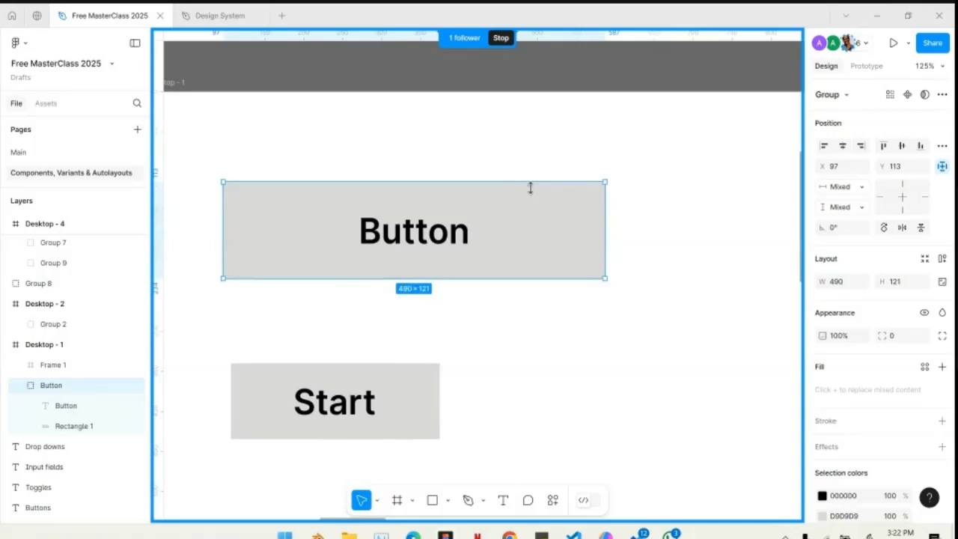
left_click_drag(606, 215, 462, 231)
left_click_drag(610, 235, 652, 238)
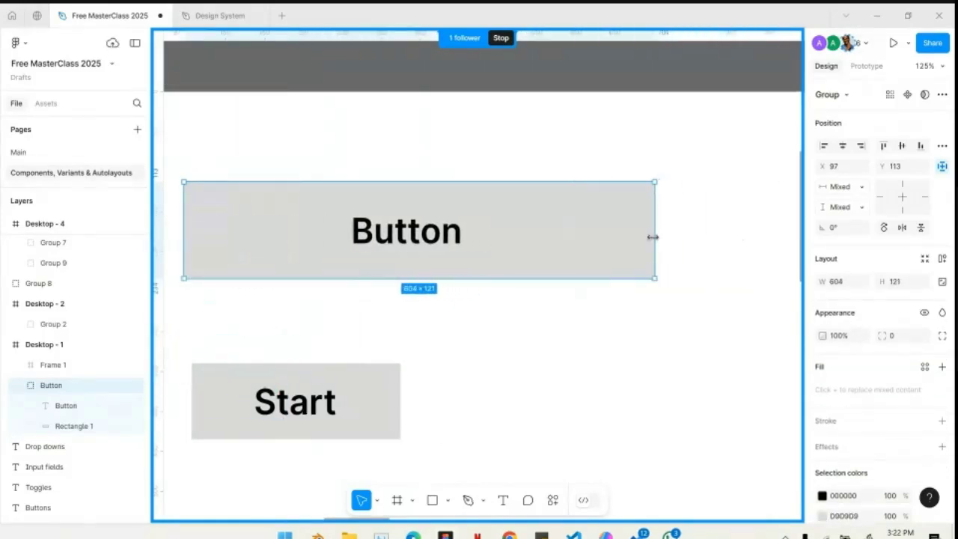
scroll(362, 399, "left", 3)
- Narrow the Start frame to 267 px and move it to X 97, Y 297, aligned with the Button group's left edge
left_click(342, 394)
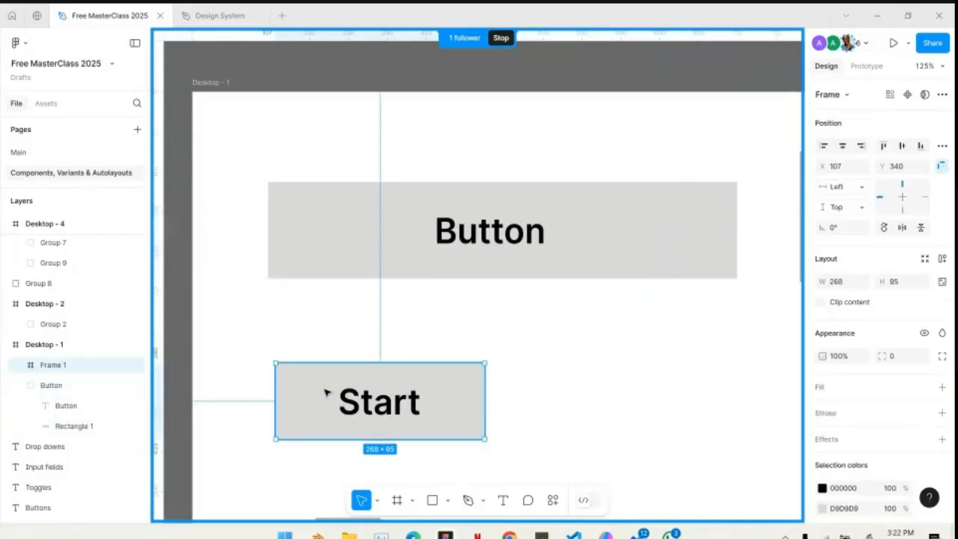
left_click_drag(504, 387, 481, 422)
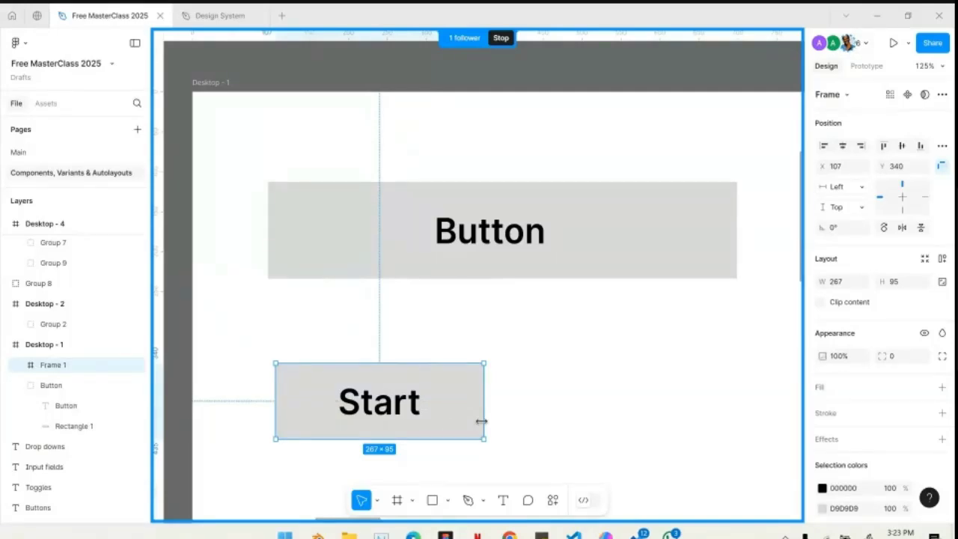
left_click_drag(352, 414, 345, 378)
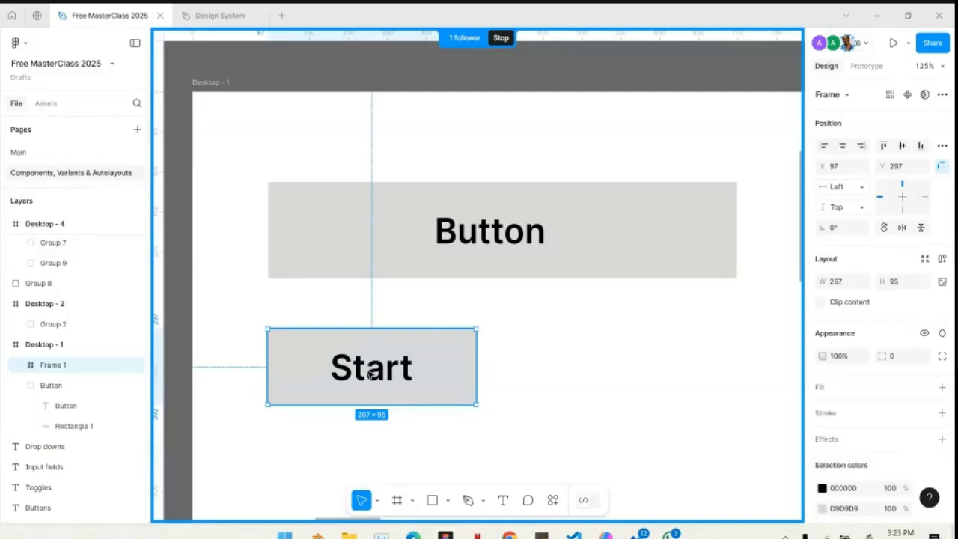
- Try stretching the Start frame to about 509 px wide and undo the resize
left_click(481, 242)
left_click(397, 378)
left_click_drag(477, 368, 664, 370)
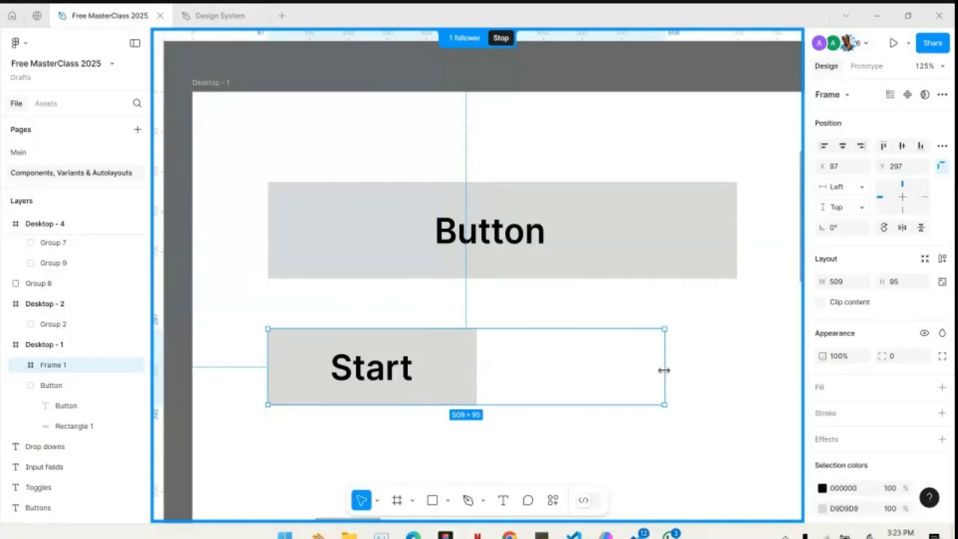
key("ctrl+z")
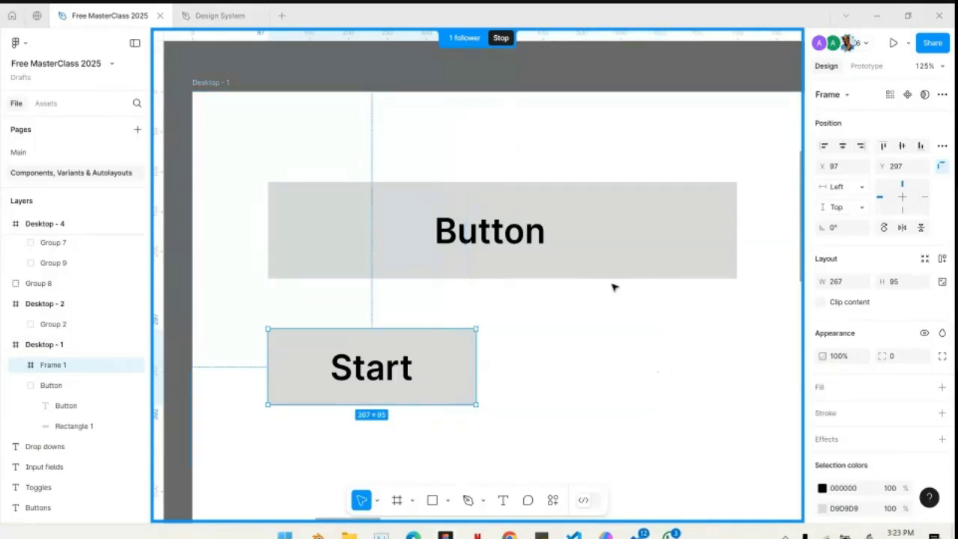
- Try narrowing the Button group from its right edge and undo the resize
left_click(635, 241)
left_click_drag(738, 228, 376, 236)
key("ctrl+z")
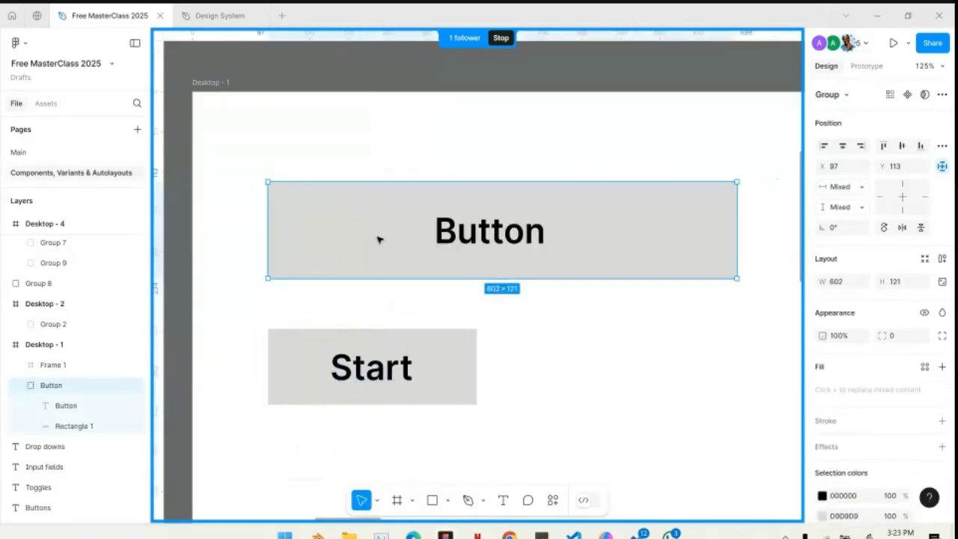
- Add a "Send Money" text in the empty area below the Start frame in Desktop - 1
left_click(407, 367)
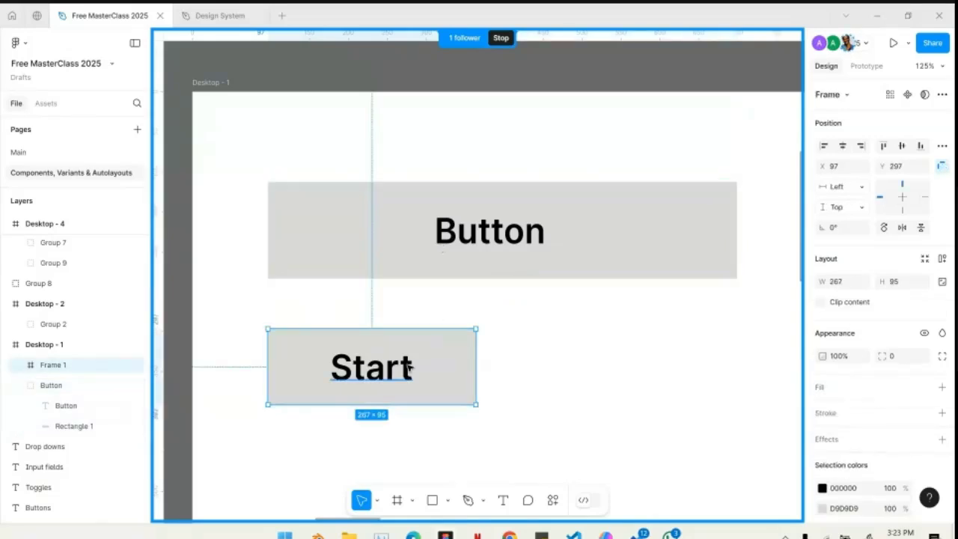
scroll(406, 367, "down", 5, "ctrl")
scroll(427, 363, "down", 2)
scroll(466, 362, "up", 4, "ctrl")
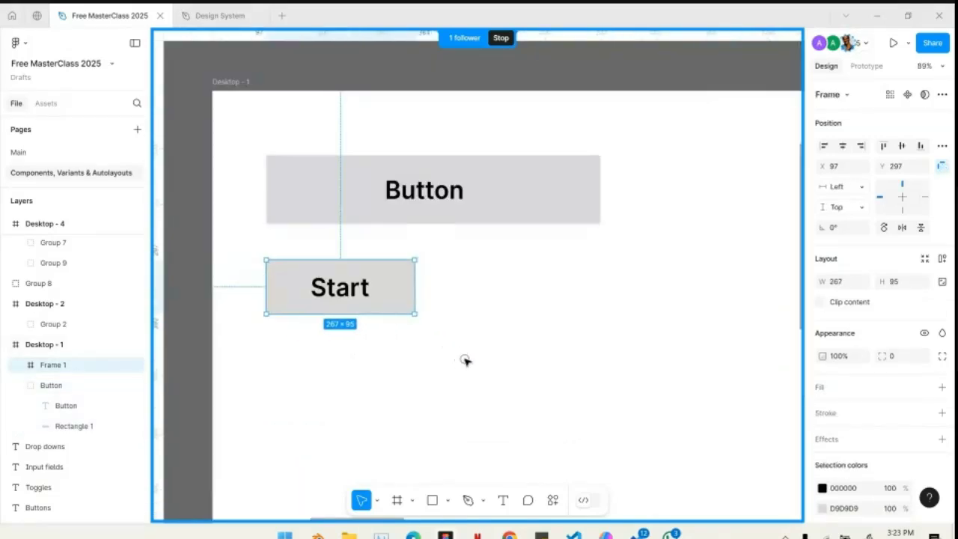
scroll(467, 362, "down", 3)
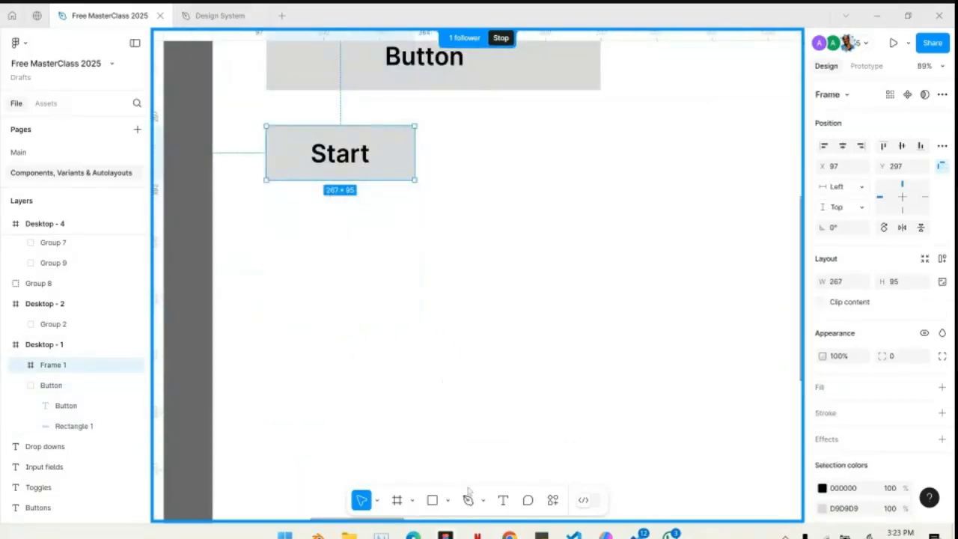
left_click(508, 81)
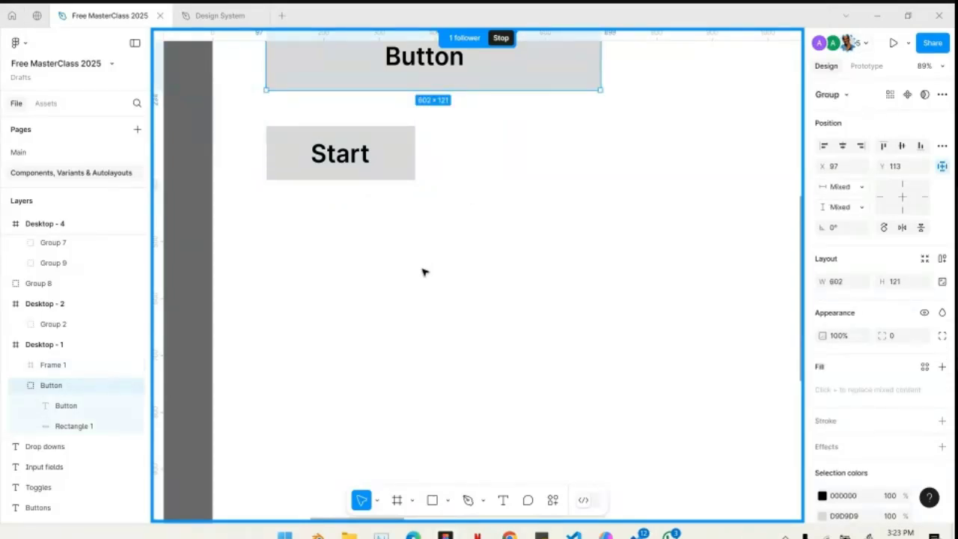
left_click(504, 501)
scroll(408, 286, "up", 3, "ctrl")
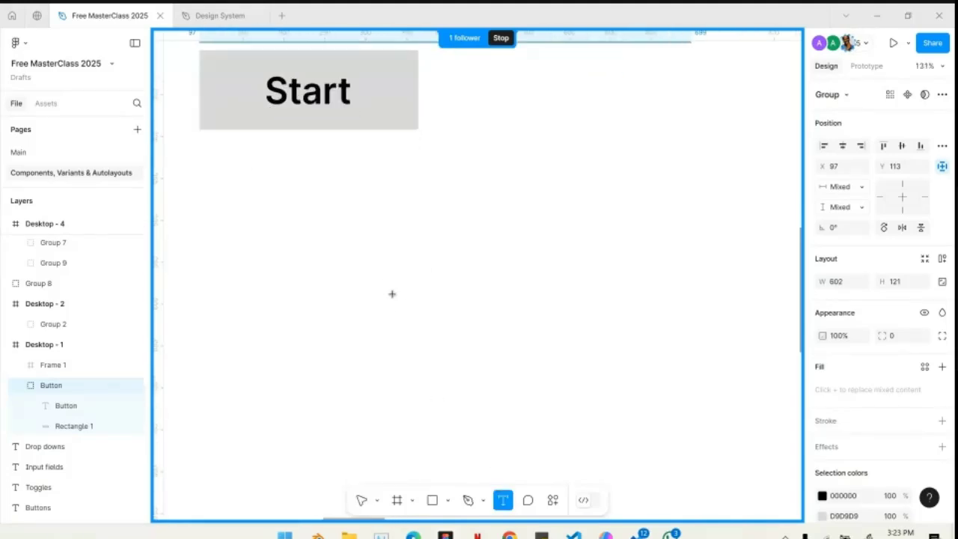
left_click(392, 294)
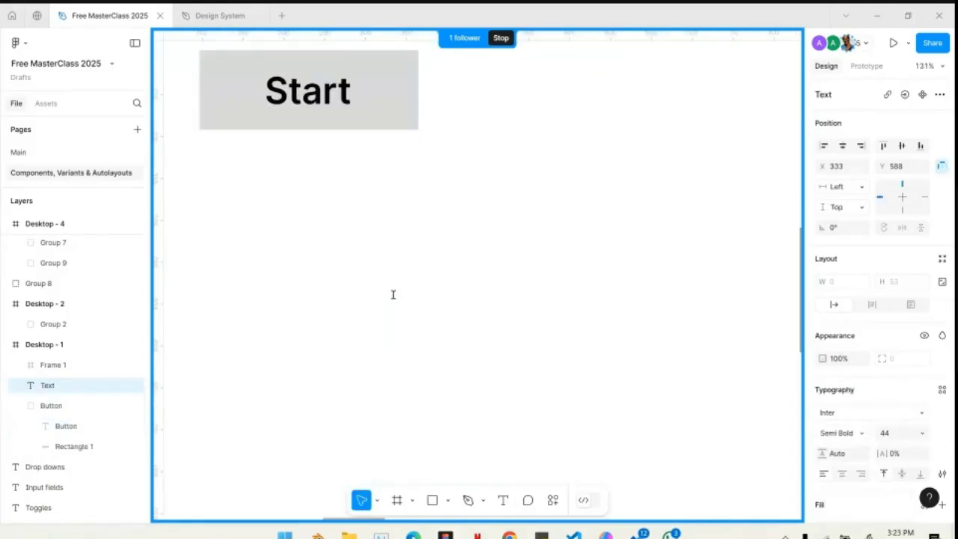
type("Send Mo")
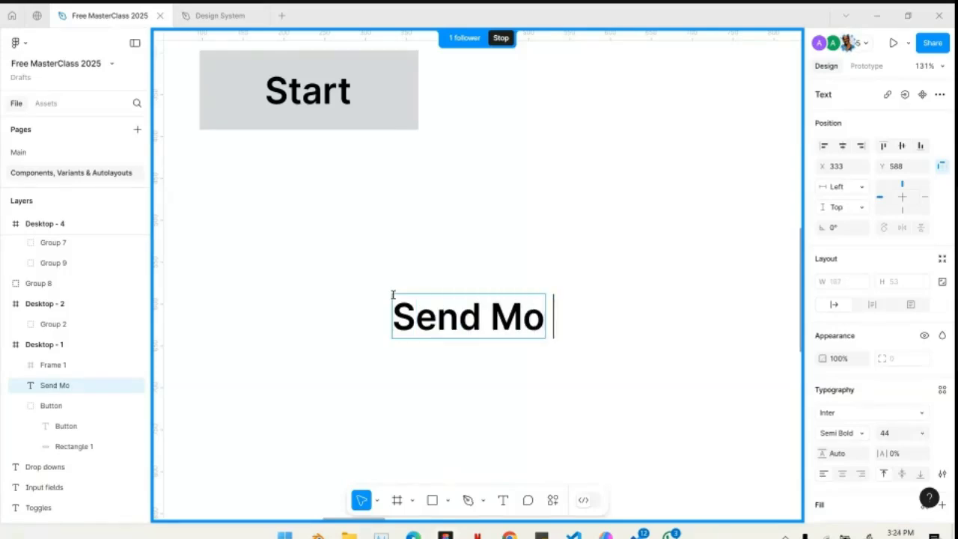
type(" ey")
key("BackSpace")
key("BackSpace")
key("BackSpace")
type("ney")
left_click(462, 239)
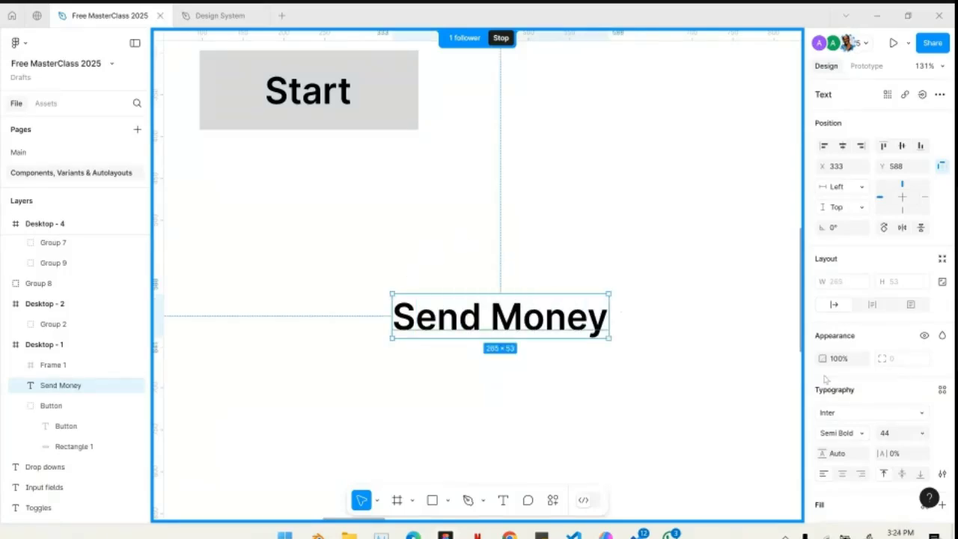
- Set the Send Money text's font size to 18
left_click(888, 434)
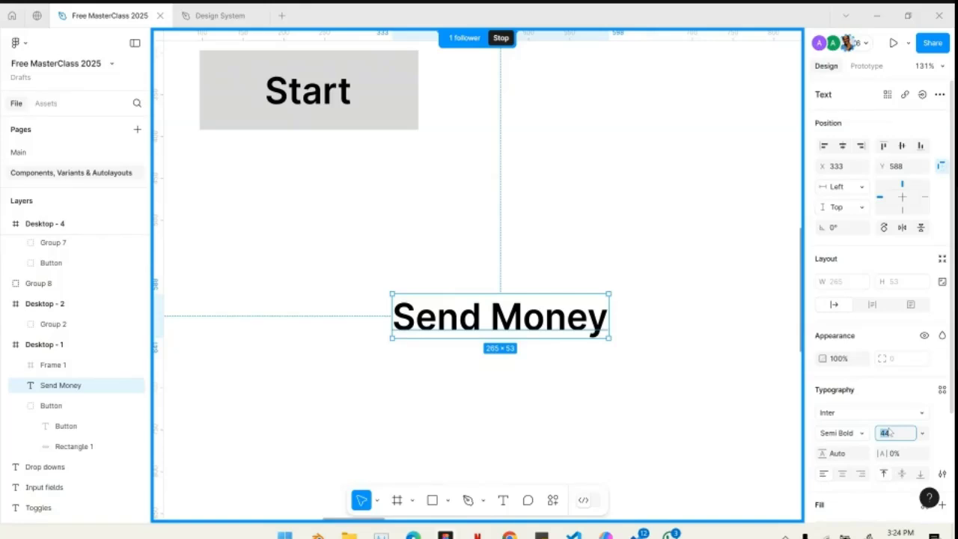
type("36")
key("Return")
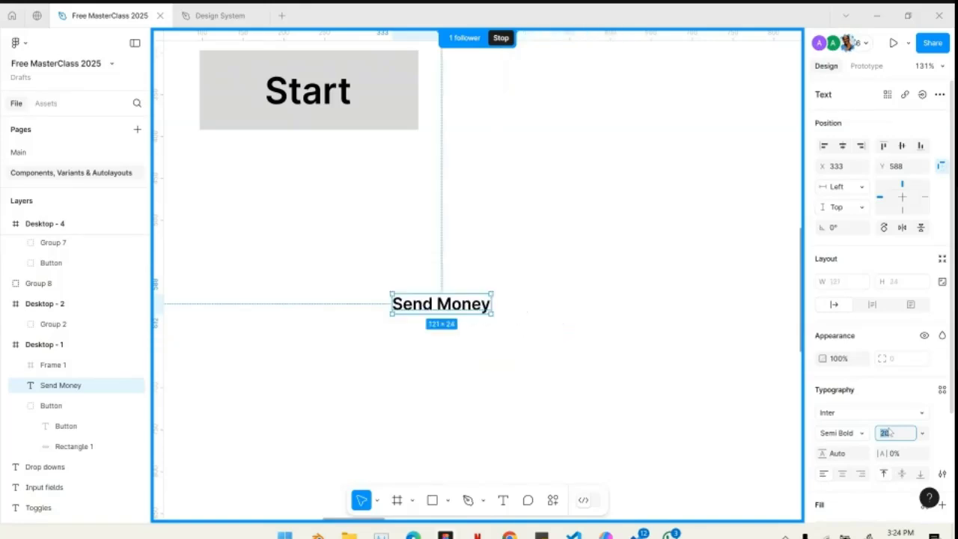
type("18")
key("Return")
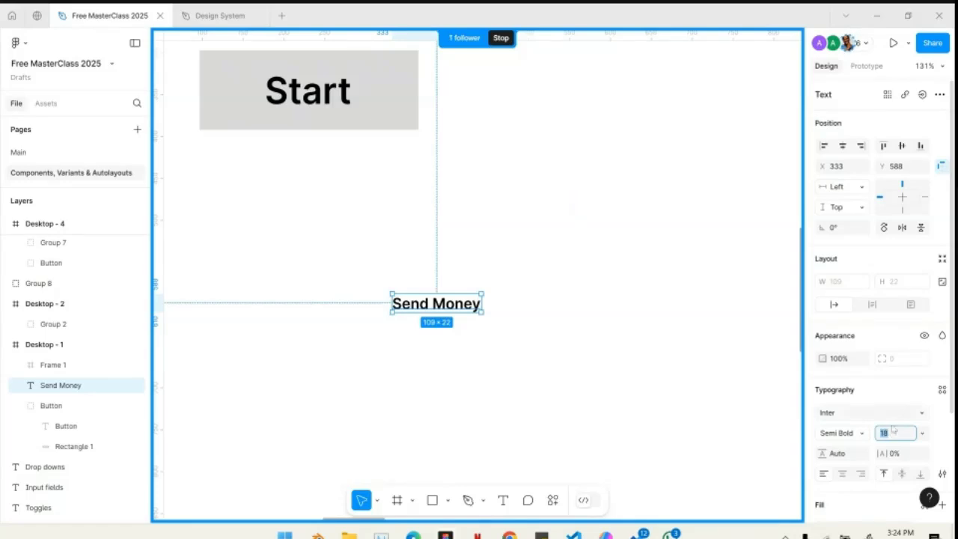
left_click(551, 324)
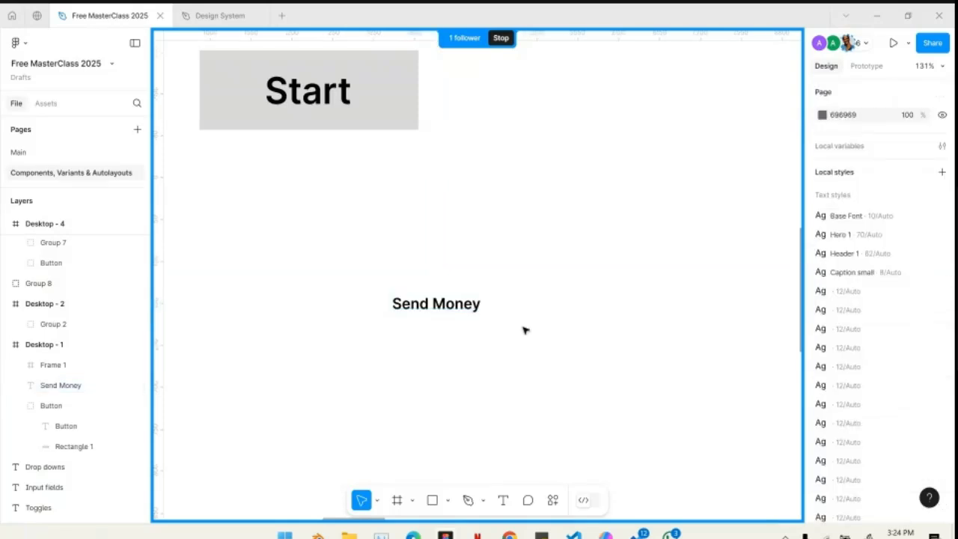
- Move the Send Money text to X 320, Y 558 and wrap it in an auto layout frame
left_click(439, 300)
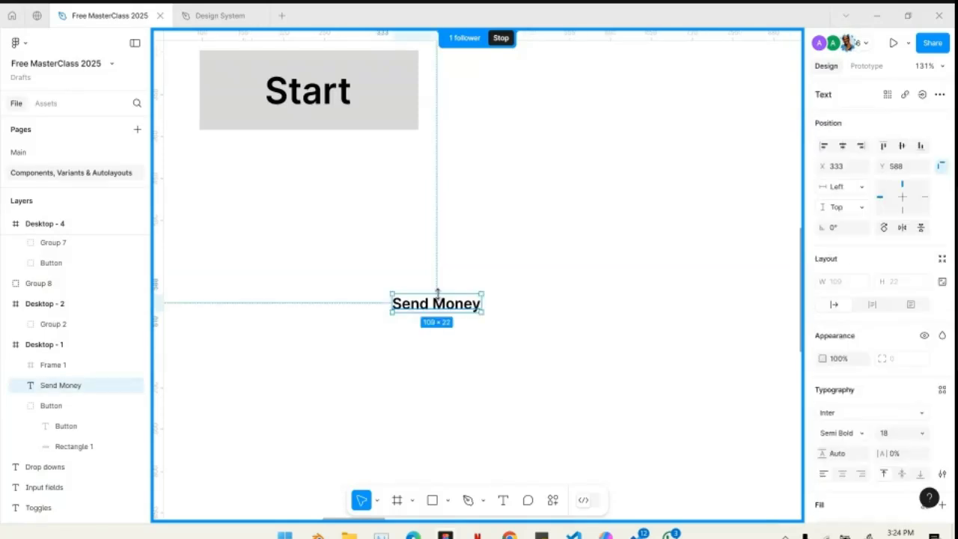
mouse_move(440, 299)
left_mouse_down()
mouse_move(387, 307)
mouse_move(466, 307)
mouse_move(411, 300)
mouse_move(439, 281)
left_mouse_up()
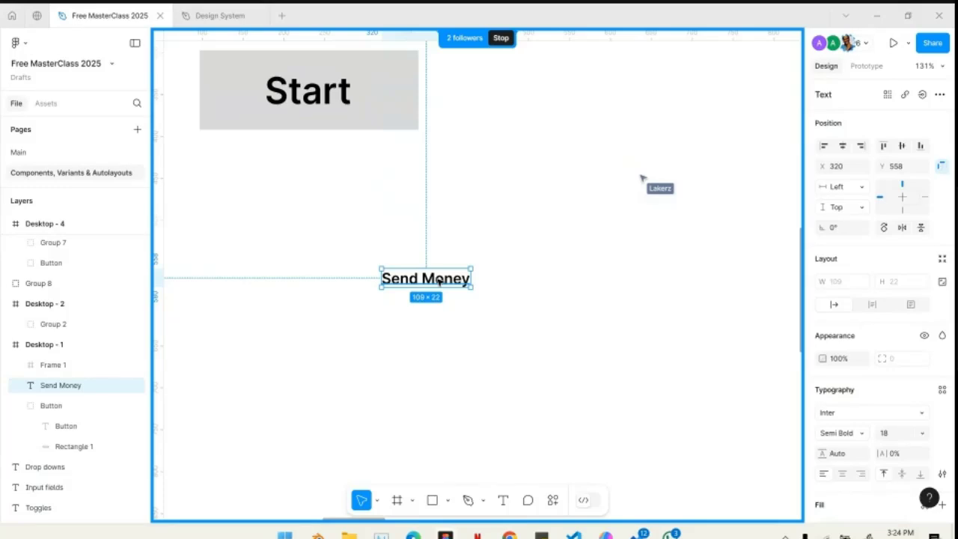
key("shift+a")
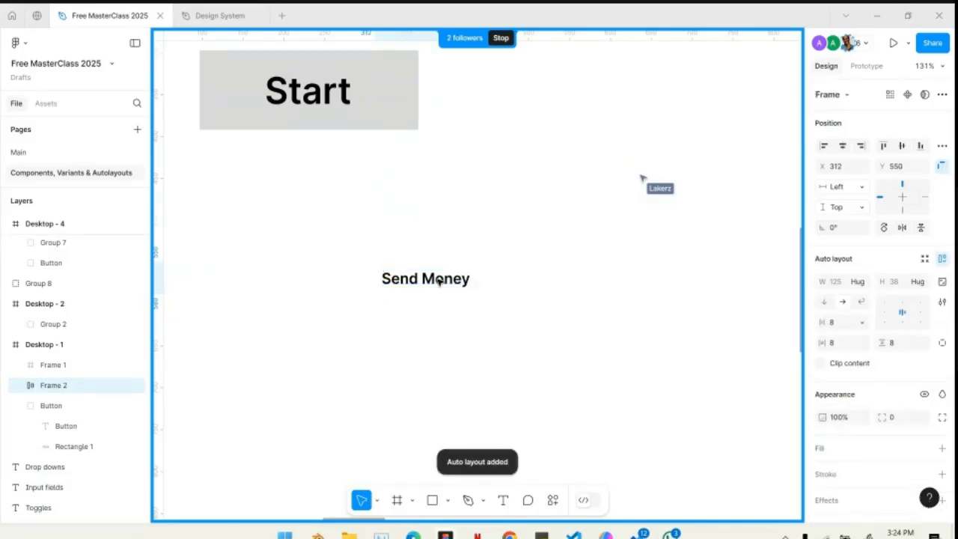
- Try the vertical layout direction on the Send Money auto layout frame and return it to horizontal
scroll(413, 277, "up", 5)
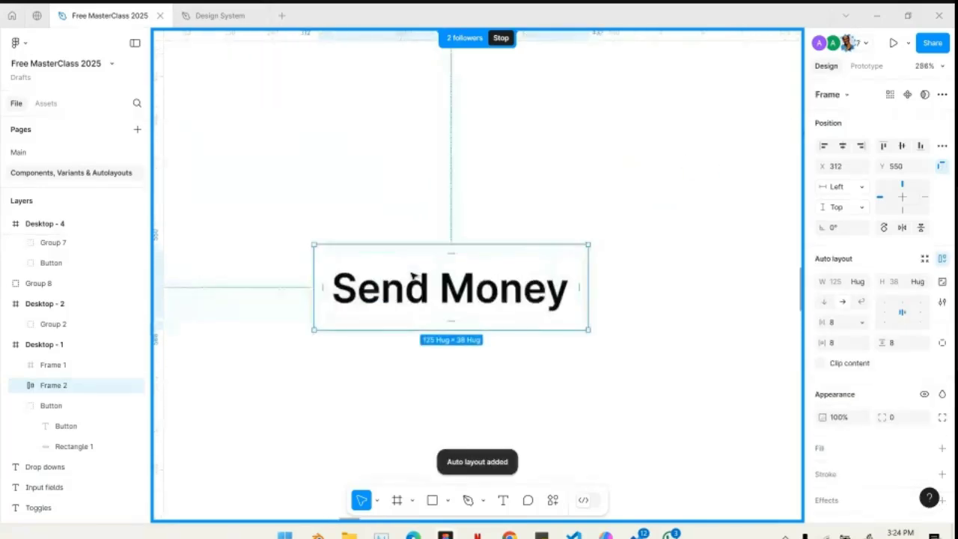
scroll(412, 277, "up", 2)
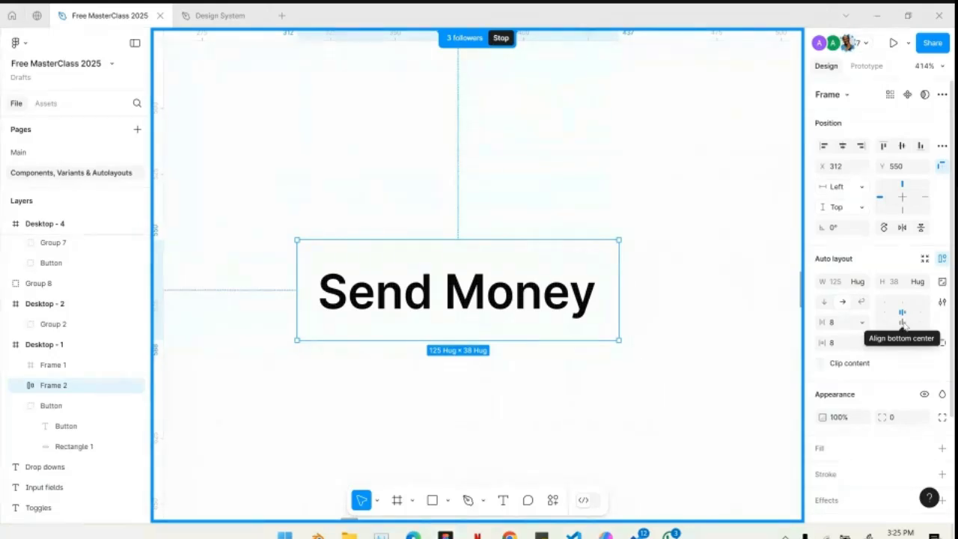
left_click(824, 301)
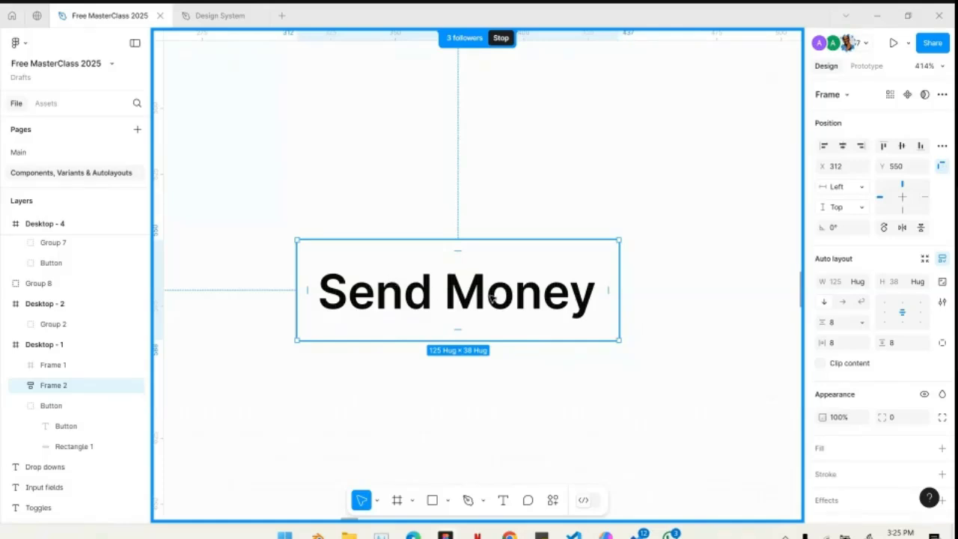
left_click(843, 303)
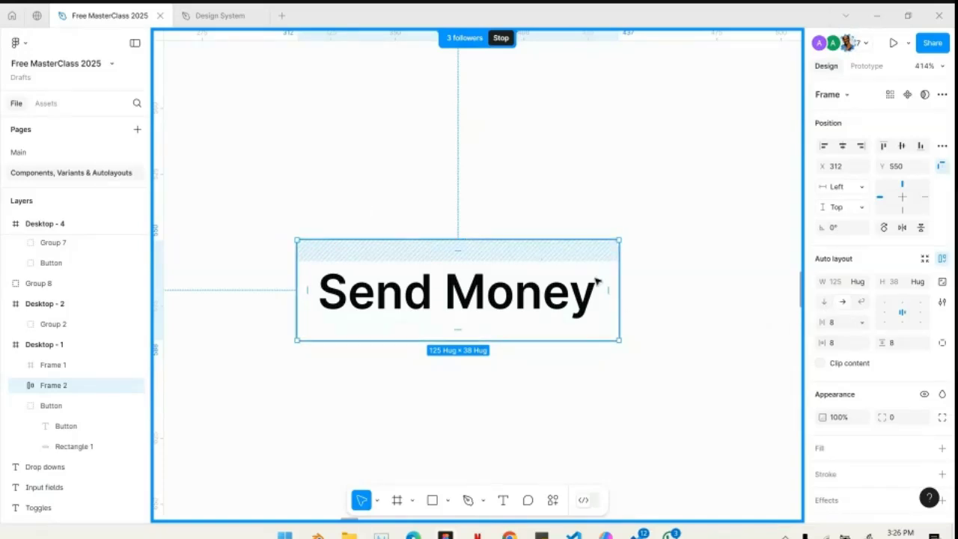
- Duplicate the Send Money text inside its auto layout frame and select the parent frame
double_click(514, 307)
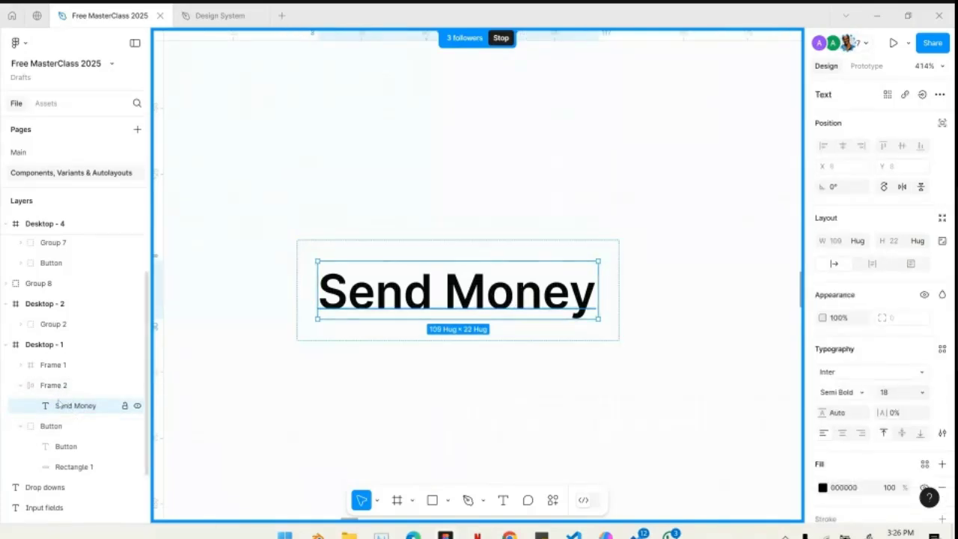
key("ctrl+d")
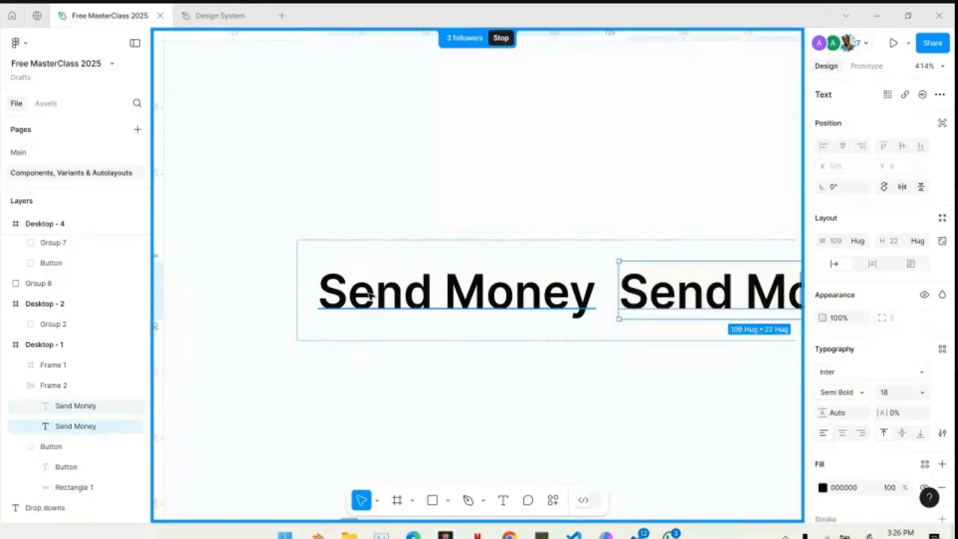
left_click(541, 251)
scroll(540, 247, "right", 2)
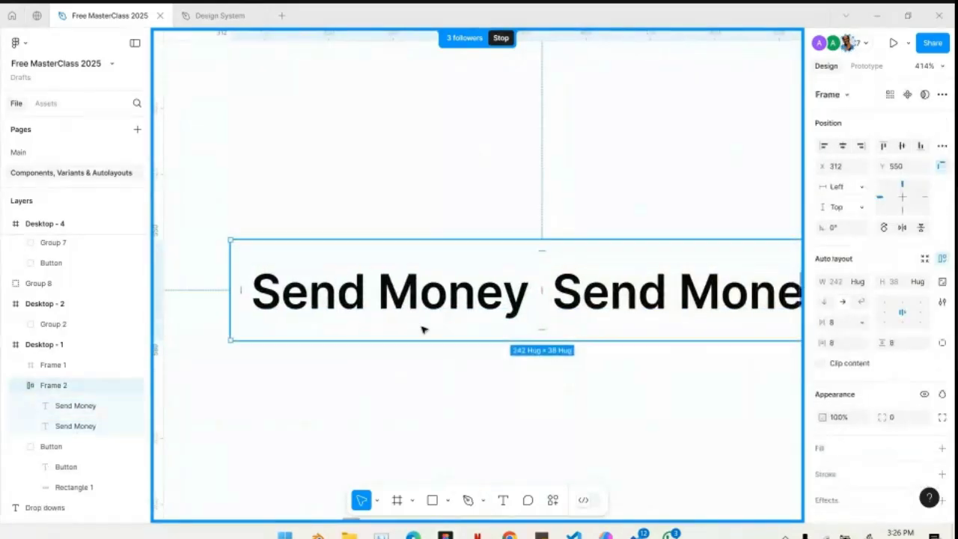
scroll(599, 252, "down", 4)
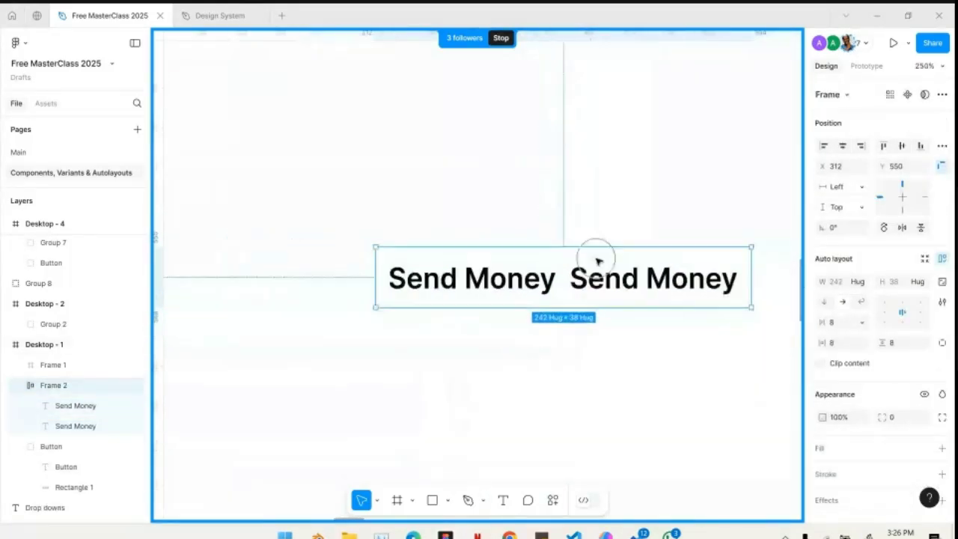
- Replace the duplicated text with "!" and reselect the auto layout frame
double_click(635, 277)
type("!")
key("Escape")
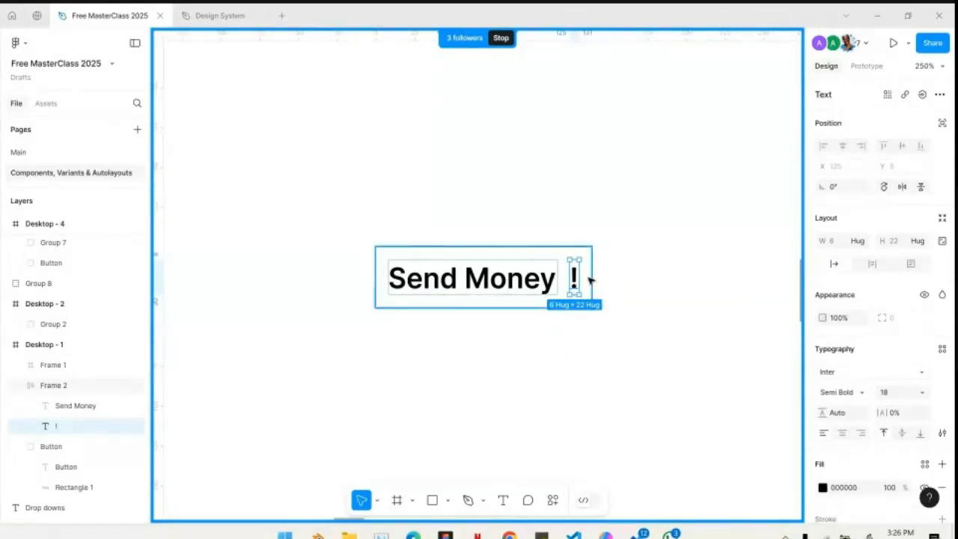
key("Escape")
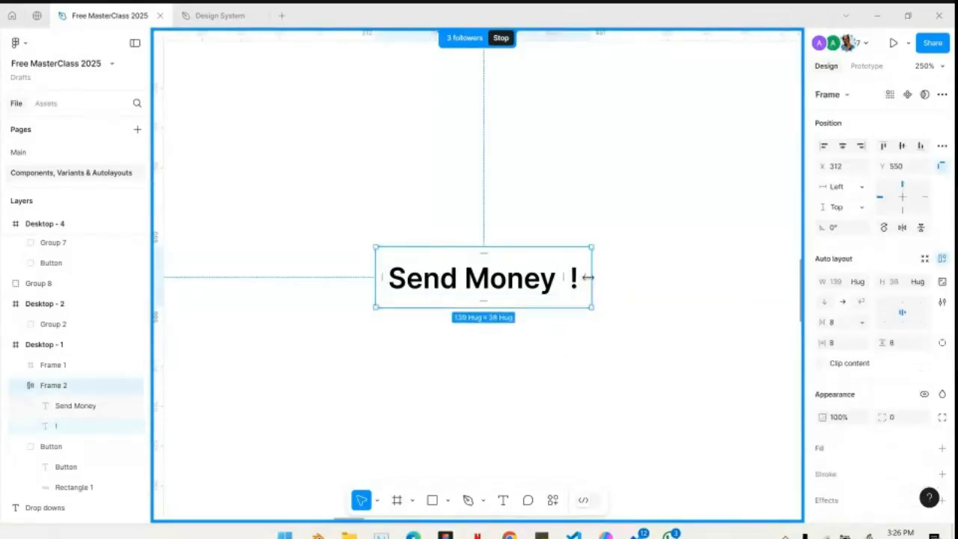
left_click(488, 274)
key("Tab")
left_click(542, 281)
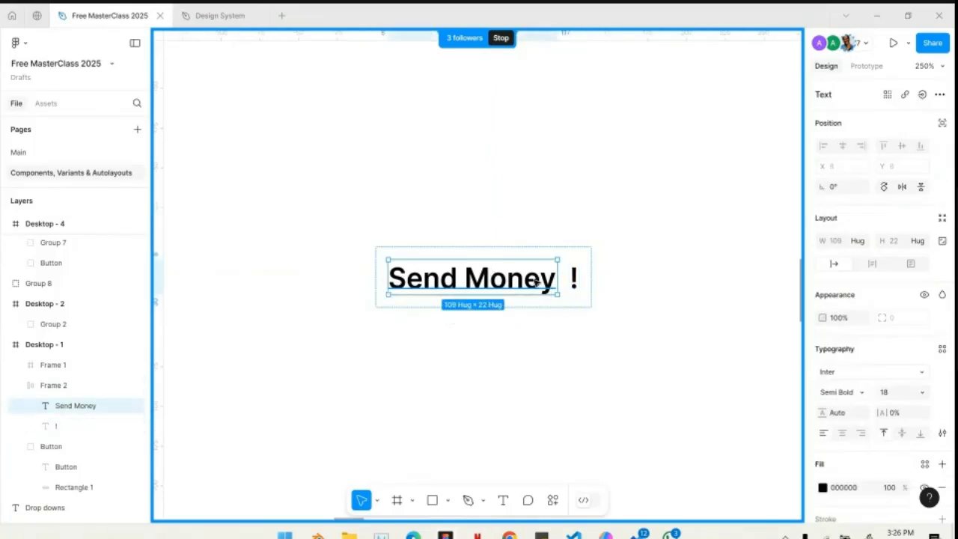
key("Tab")
left_click(542, 281)
- Switch the two-item Send Money frame's auto layout to vertical and back to horizontal to compare both directions
left_click(561, 252)
scroll(567, 256, "up", 1)
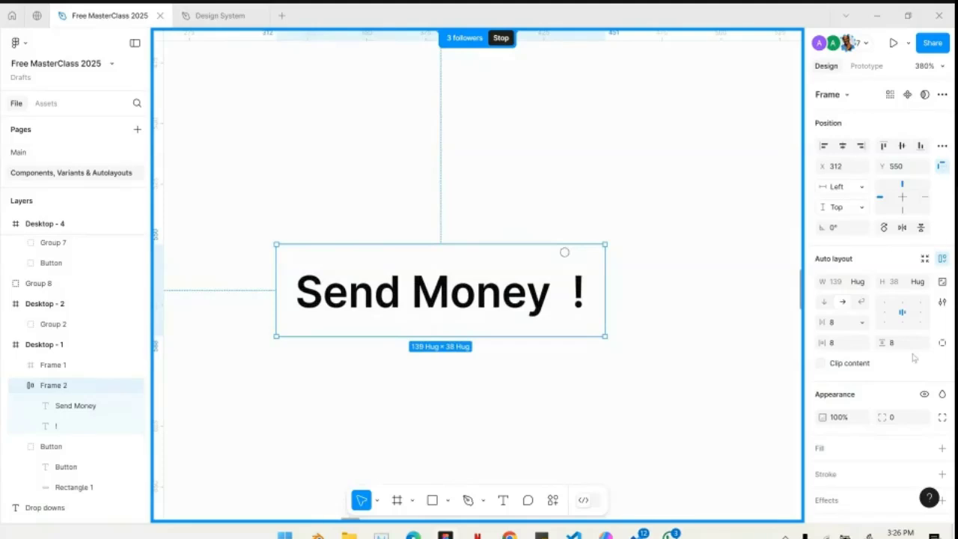
left_click(844, 304)
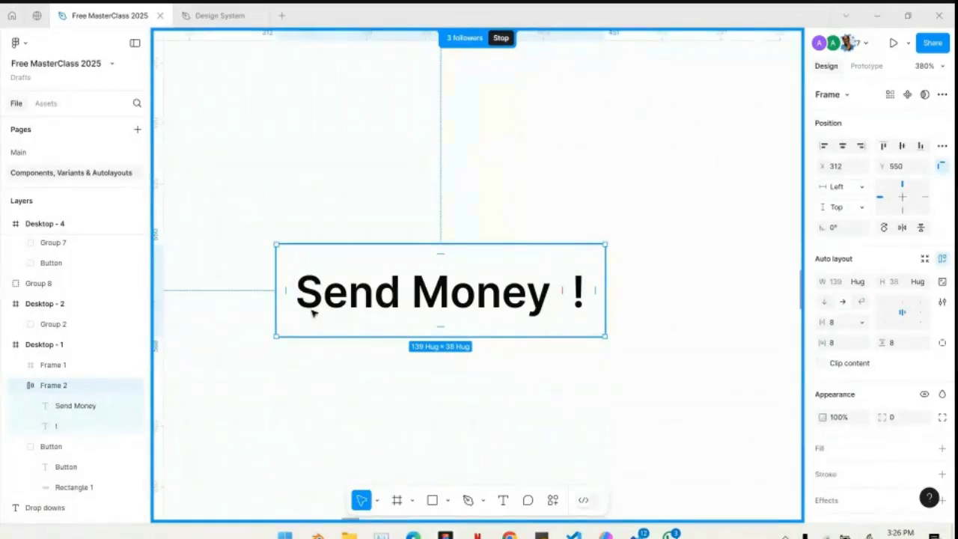
left_click(824, 303)
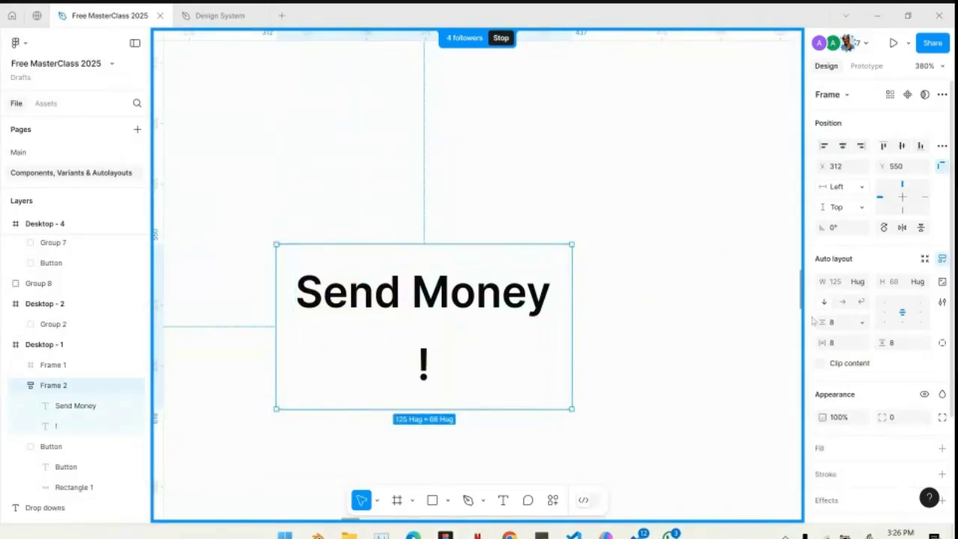
left_click(843, 303)
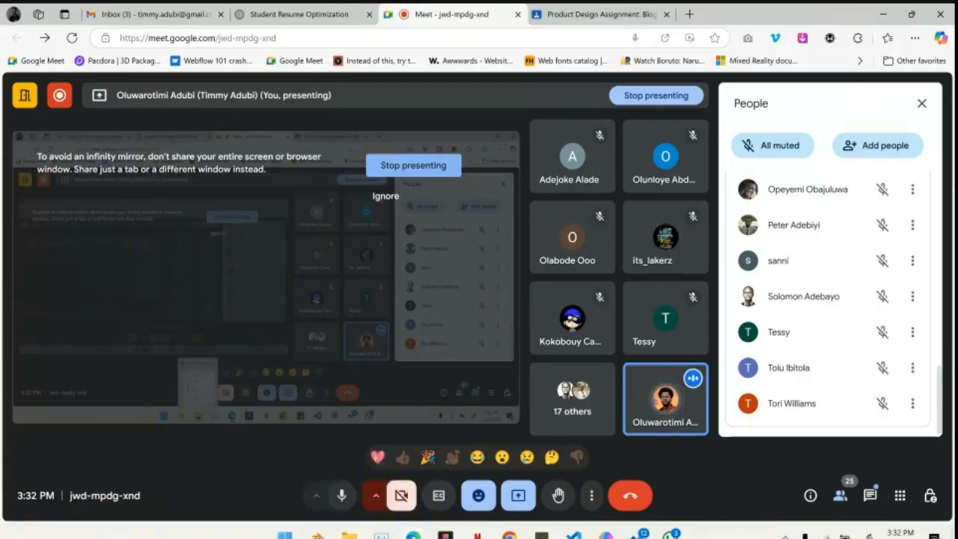
- Switch from the Google Meet call back to the Figma file and select the Send Money auto layout frame in Desktop - 1
mouse_move(446, 536)
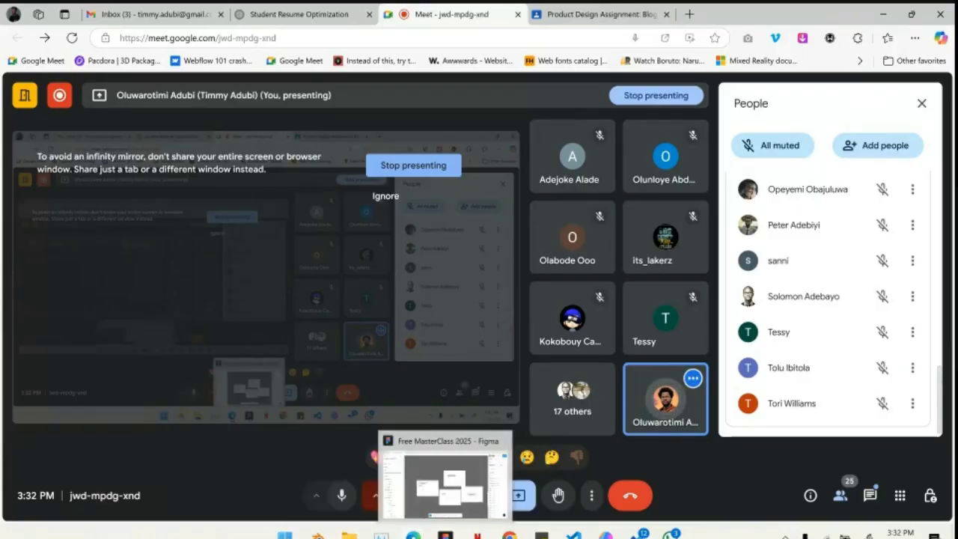
left_click(445, 479)
left_click(280, 301)
key("shift+2")
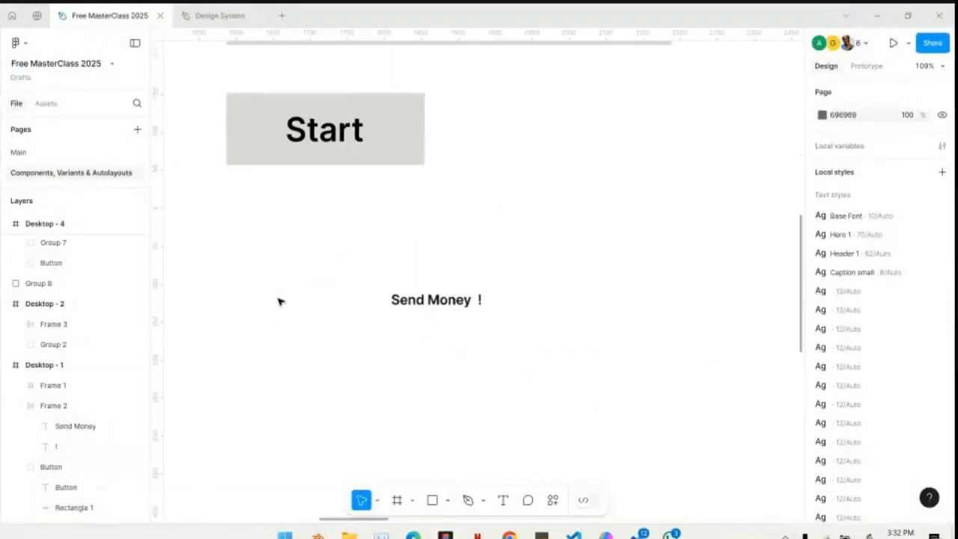
left_click(403, 286)
scroll(404, 288, "up", 5, "ctrl")
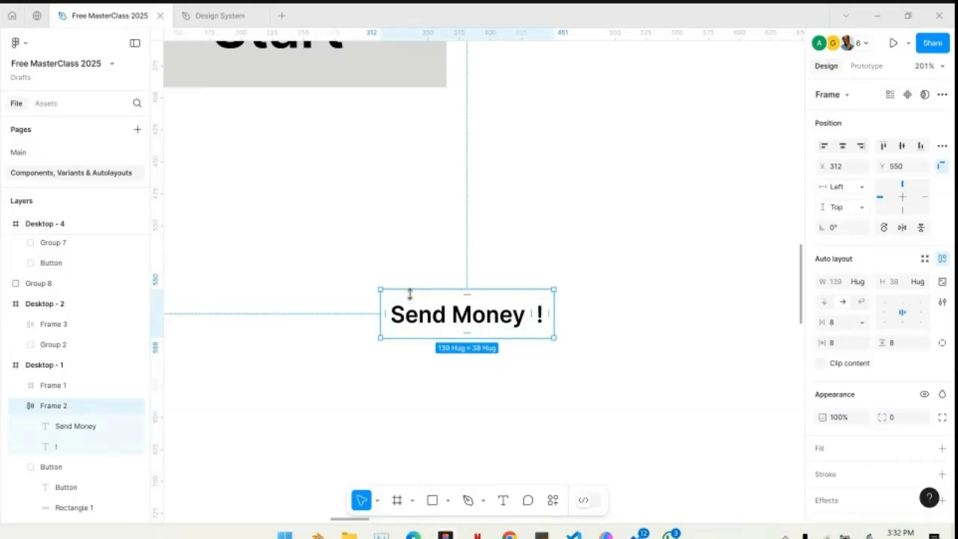
scroll(411, 295, "up", 5)
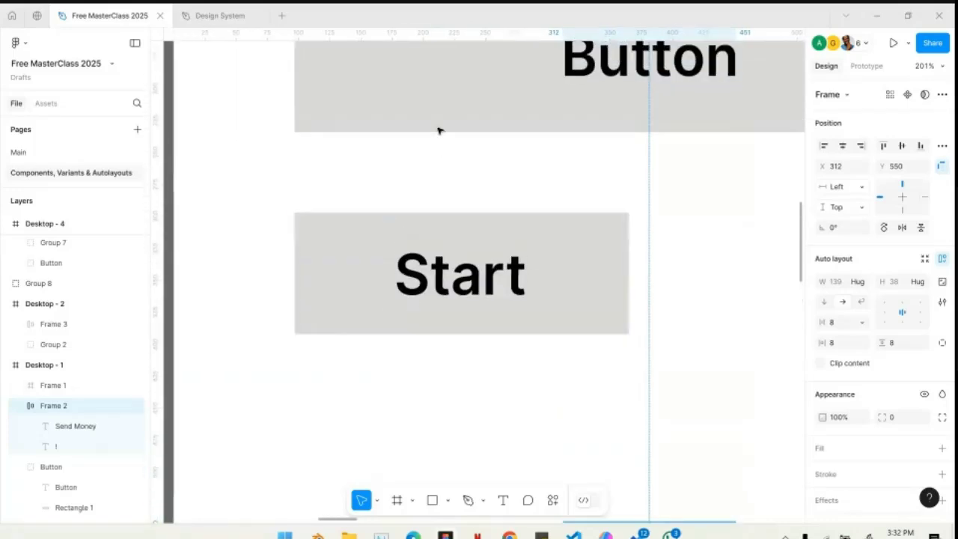
scroll(573, 102, "down", 3, "ctrl")
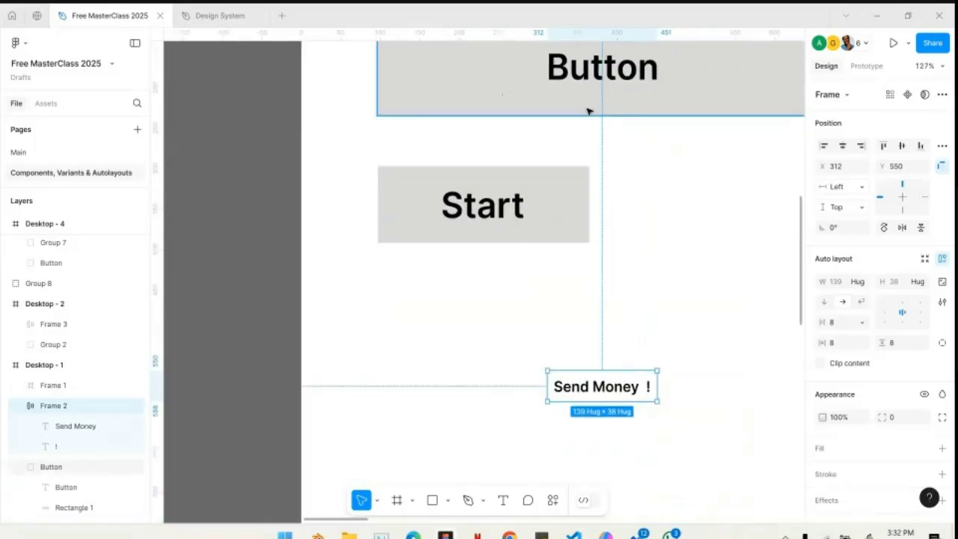
- Compare the Button group and the Start frame with the Send Money auto layout frame on Desktop - 1
left_click(589, 109)
scroll(588, 110, "up", 3)
scroll(588, 111, "left", 3)
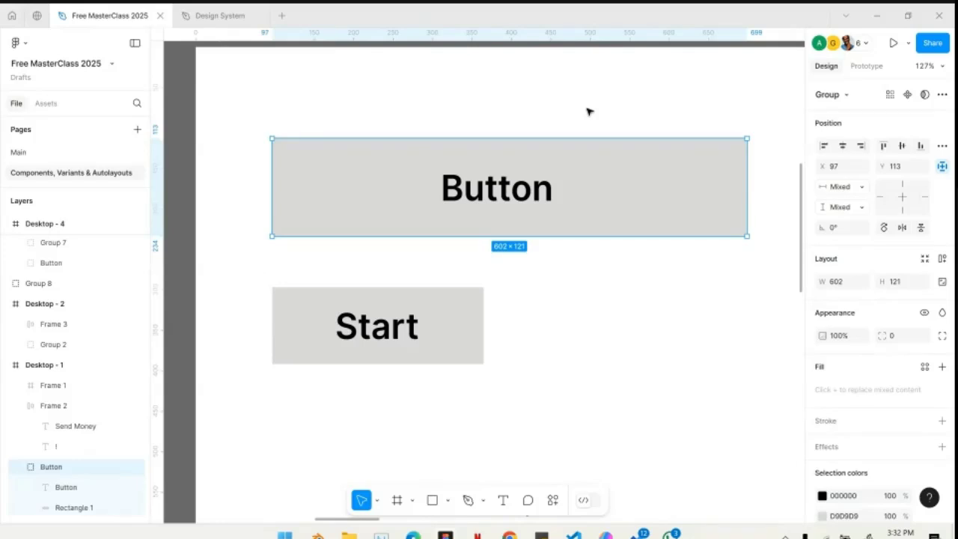
left_click(464, 319)
scroll(463, 320, "down", 5)
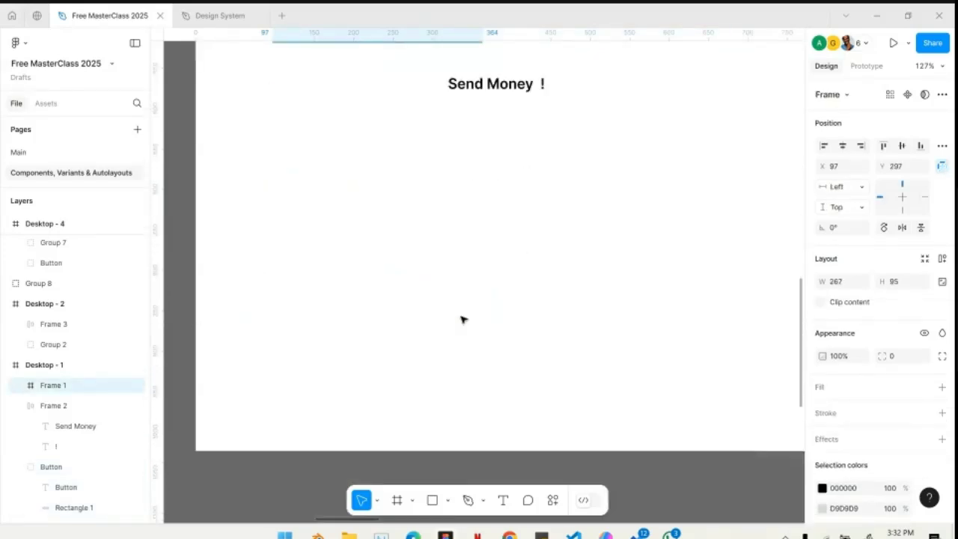
scroll(520, 172, "up", 3)
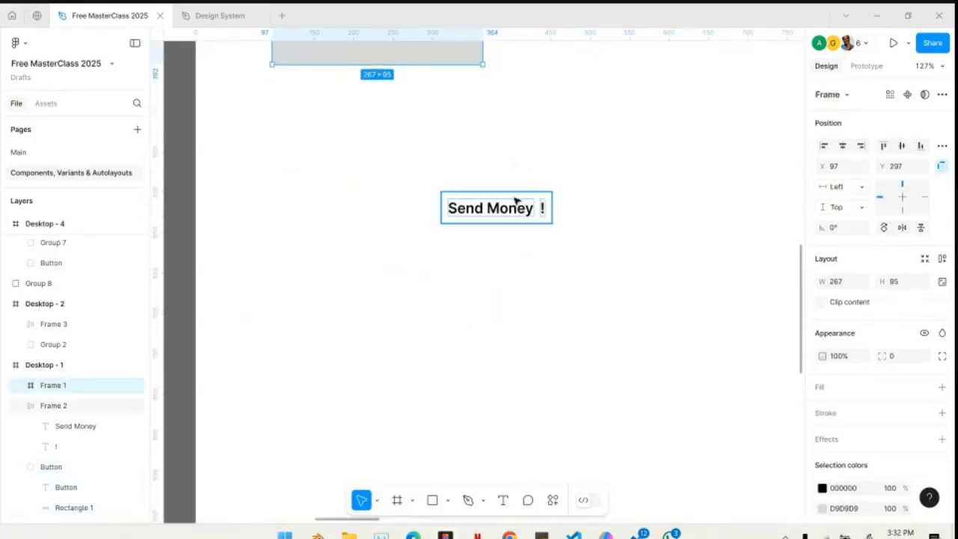
left_click(515, 201)
scroll(516, 201, "up", 3)
left_click(432, 148)
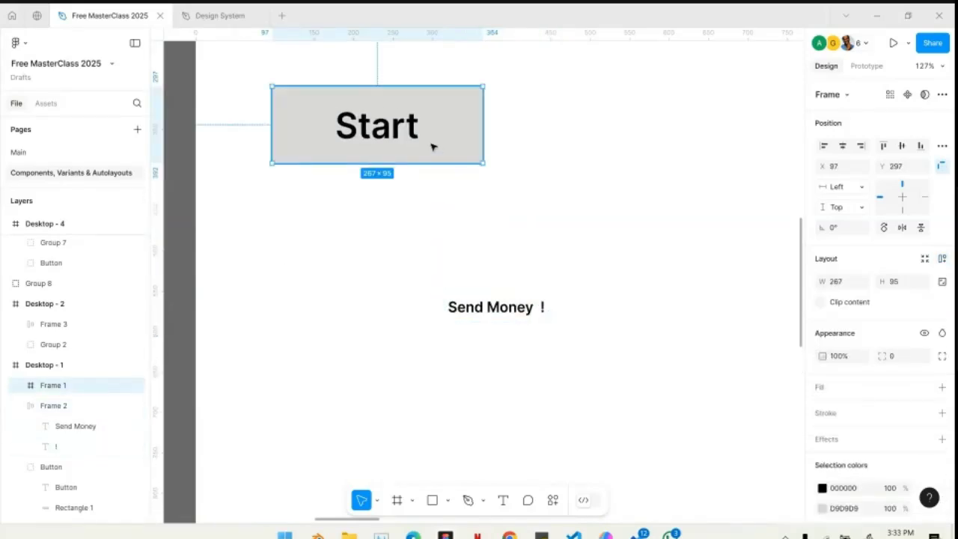
- Add a fill to the Send Money auto layout frame and change its colour to orange FFA600
left_click(496, 309)
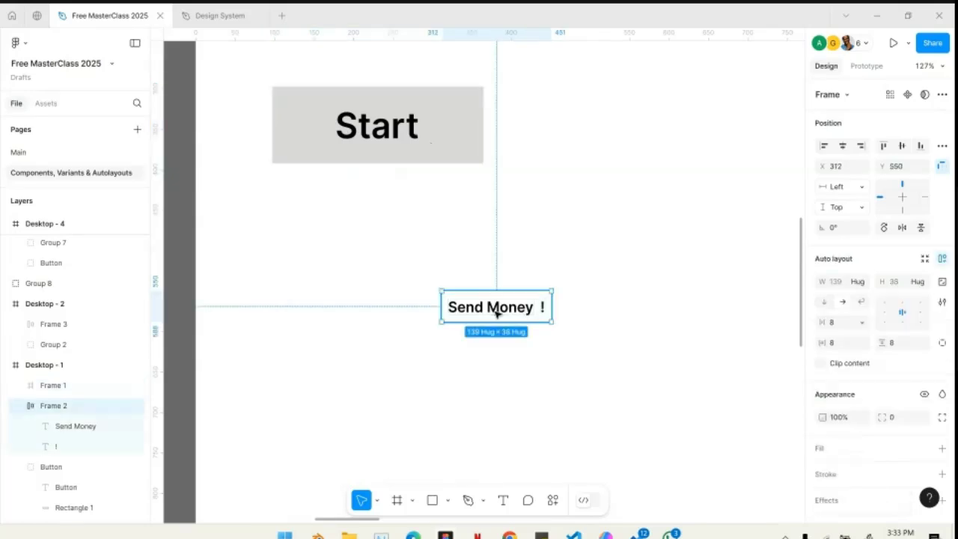
scroll(483, 323, "up", 5)
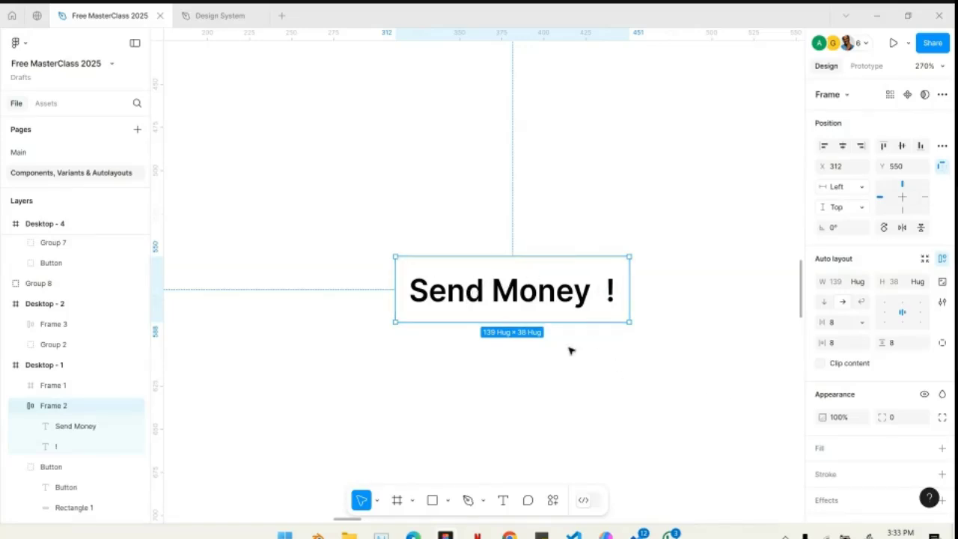
left_click(942, 449)
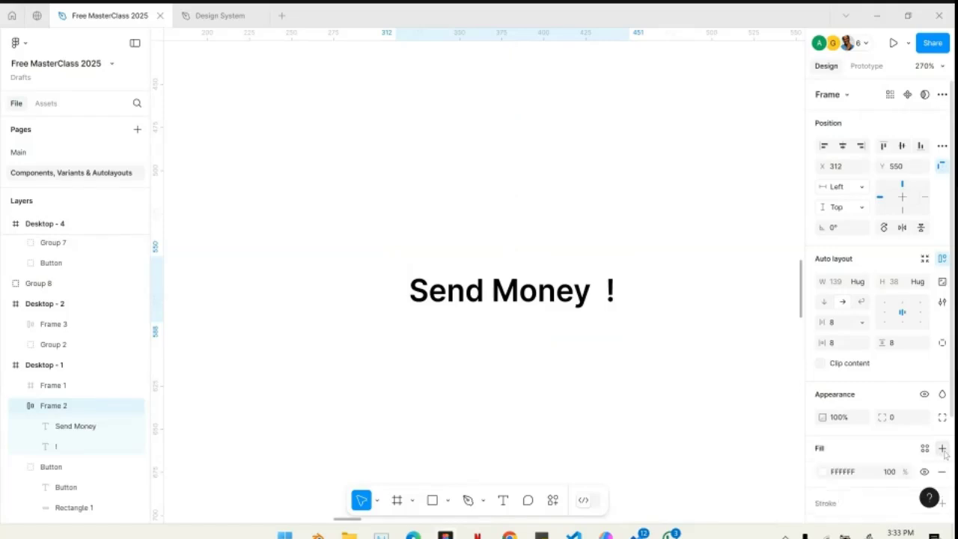
left_click(824, 471)
left_click(704, 371)
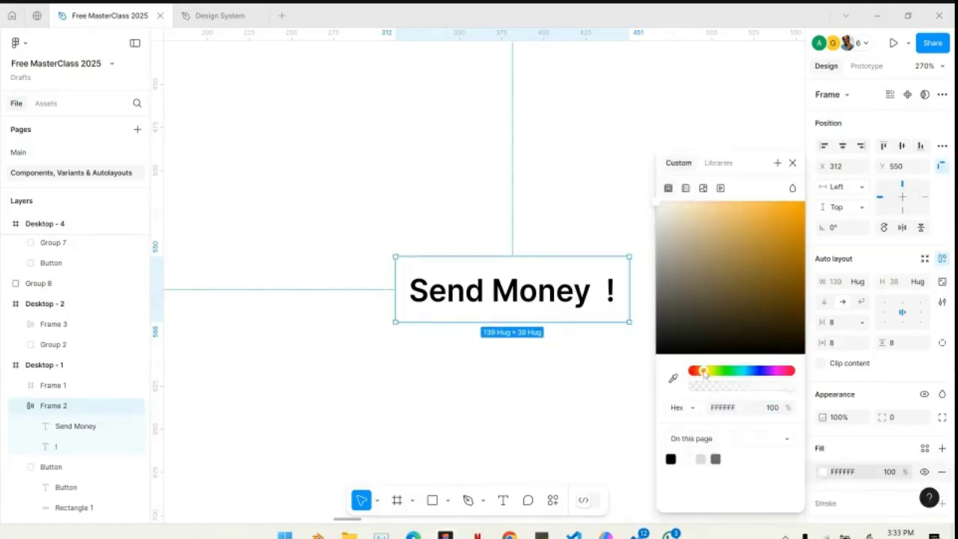
left_click_drag(713, 325, 834, 161)
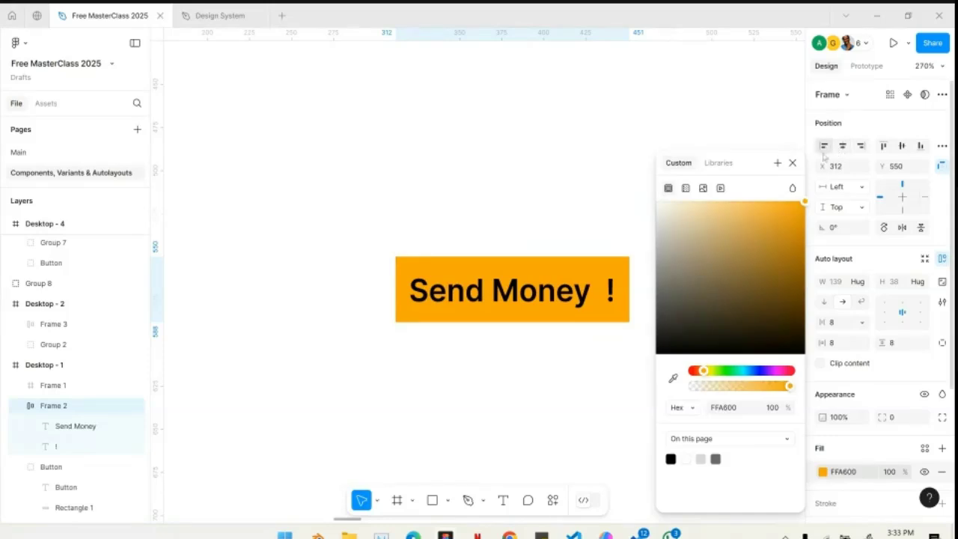
left_click(793, 162)
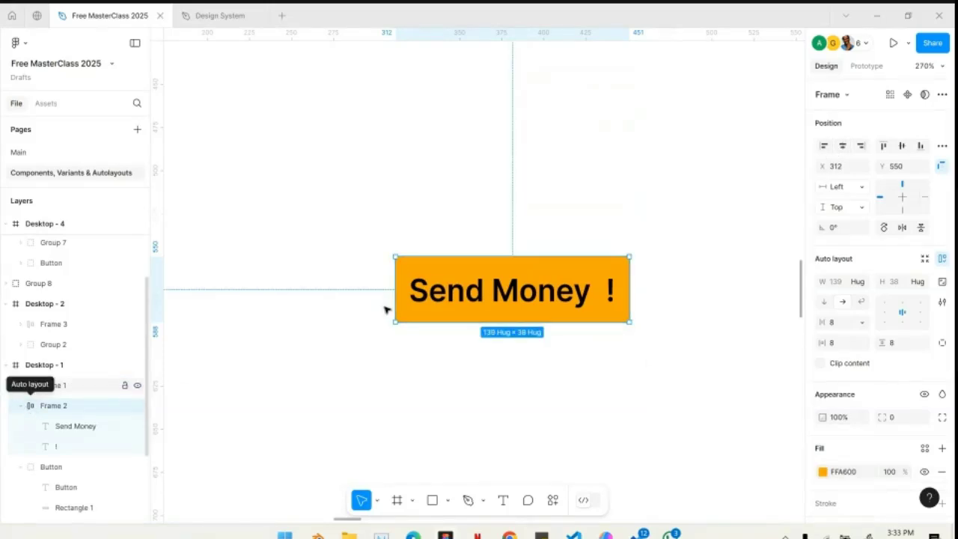
- Round the orange Send Money frame with a corner radius of 24
scroll(840, 478, "down", 2)
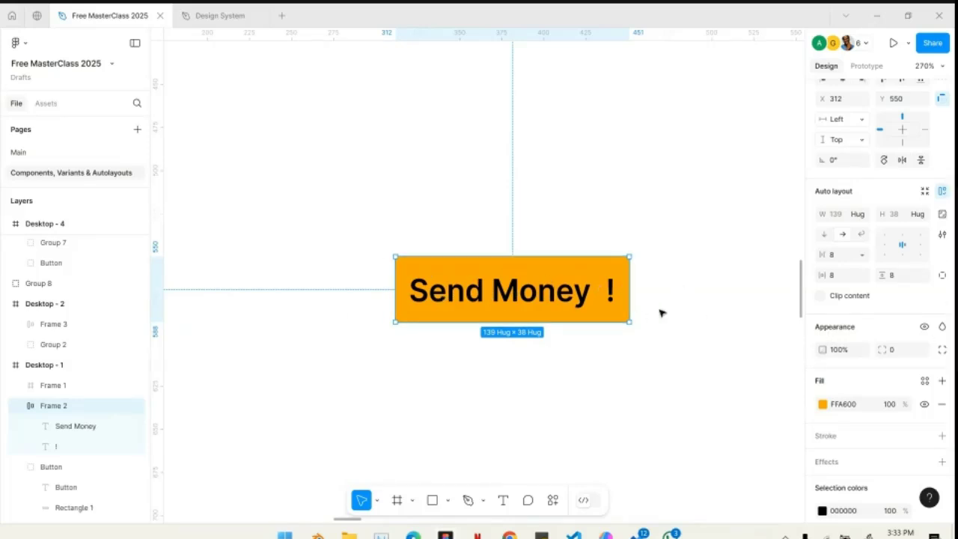
left_click(895, 350)
scroll(603, 264, "up", 5)
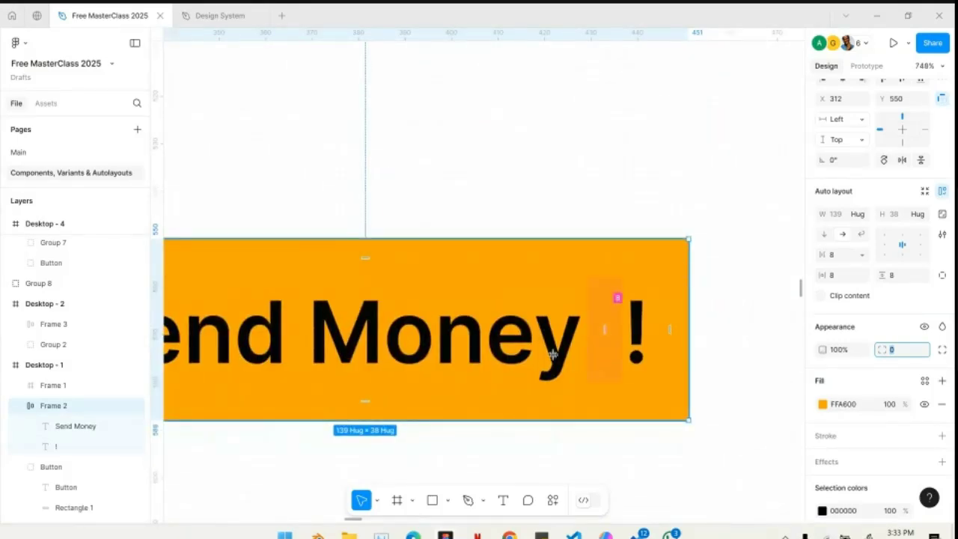
scroll(561, 343, "down", 4)
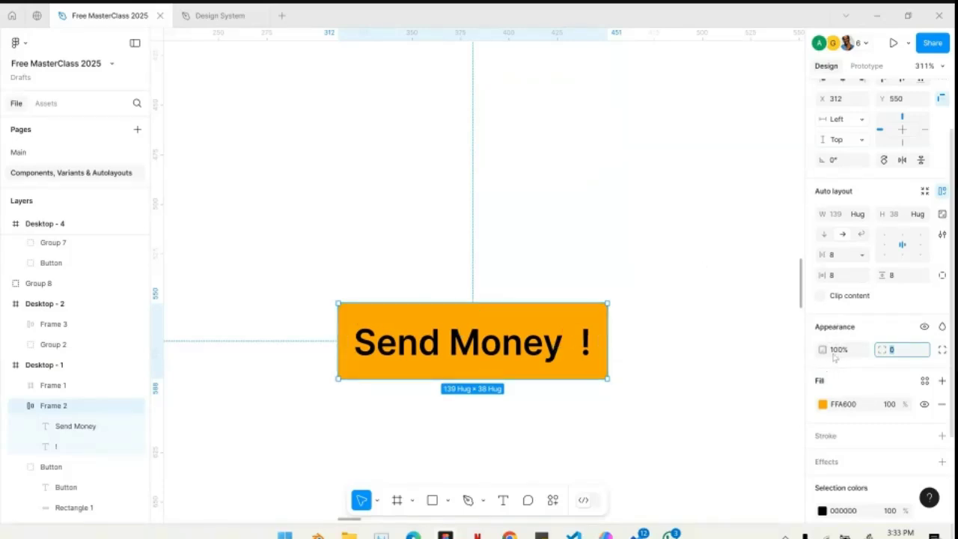
left_click(901, 356)
type("24")
key("Return")
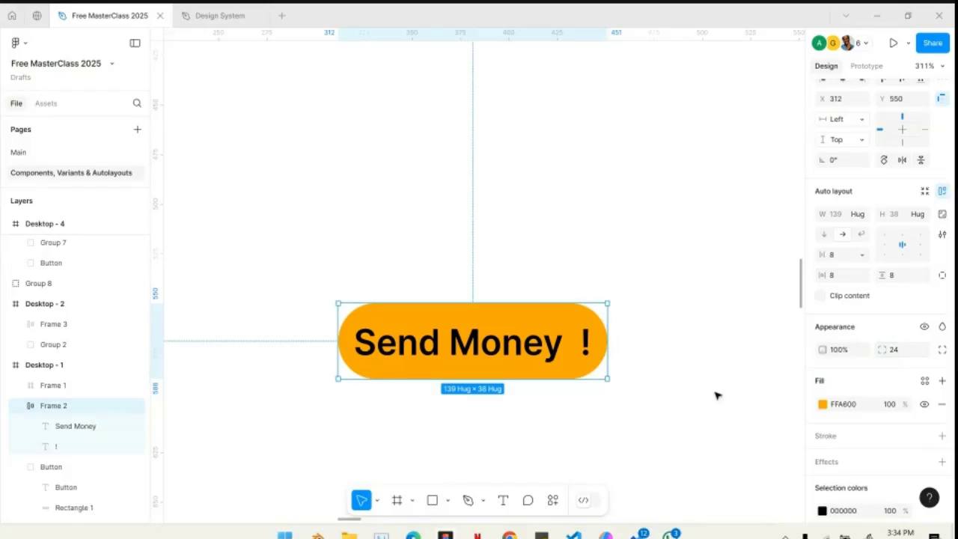
left_click(678, 404)
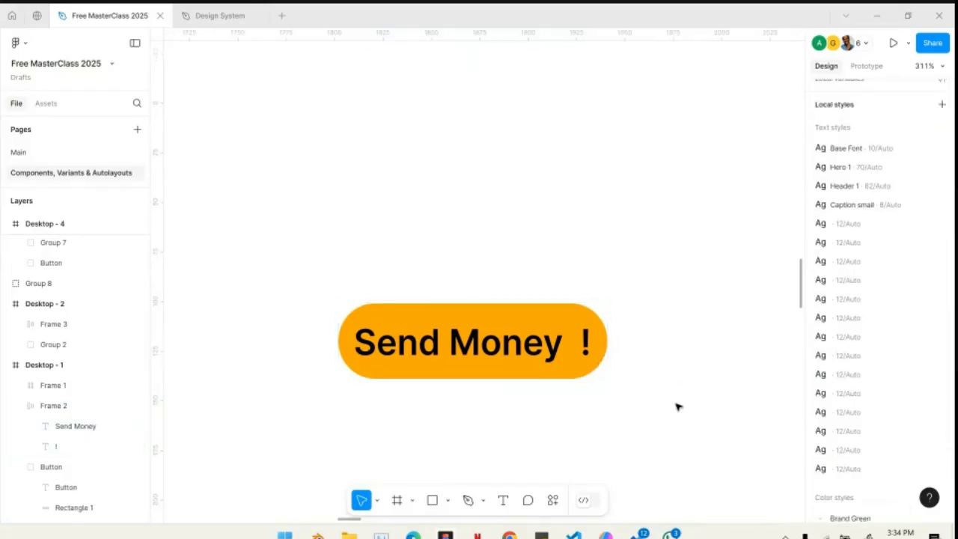
- Move the Send Money button closer to the Start frame, to about X 284, Y 484
left_click(531, 346)
scroll(530, 346, "down", 3)
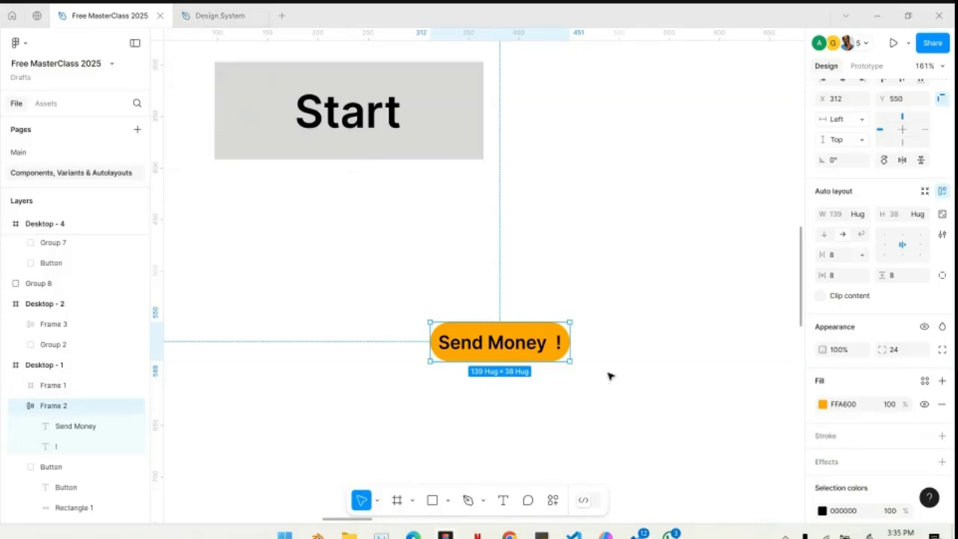
left_click_drag(501, 346, 491, 276)
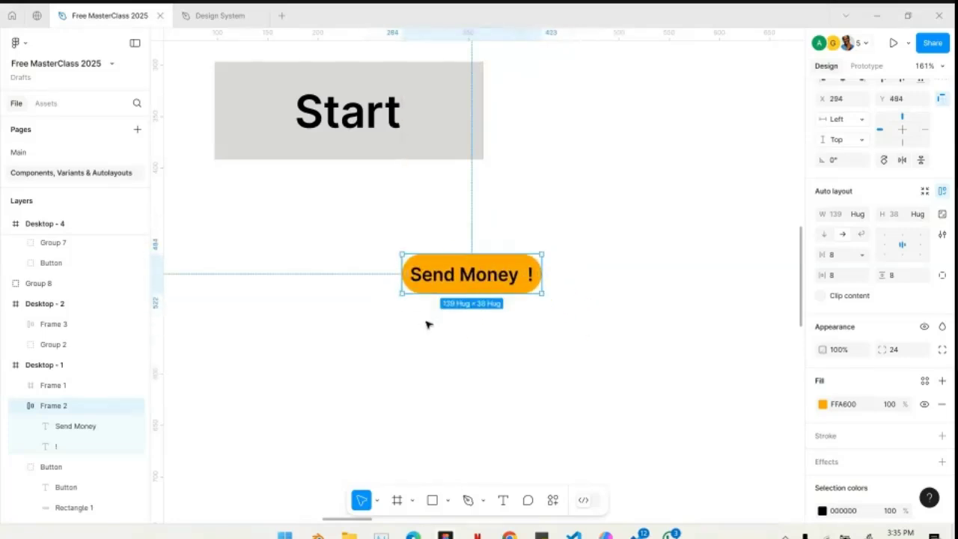
scroll(460, 291, "up", 5)
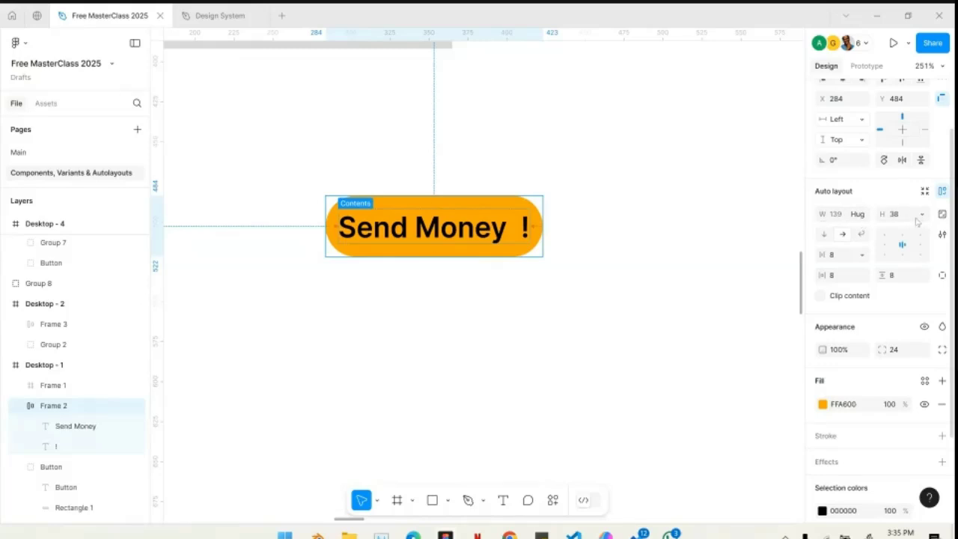
left_click(841, 259)
left_click(793, 258)
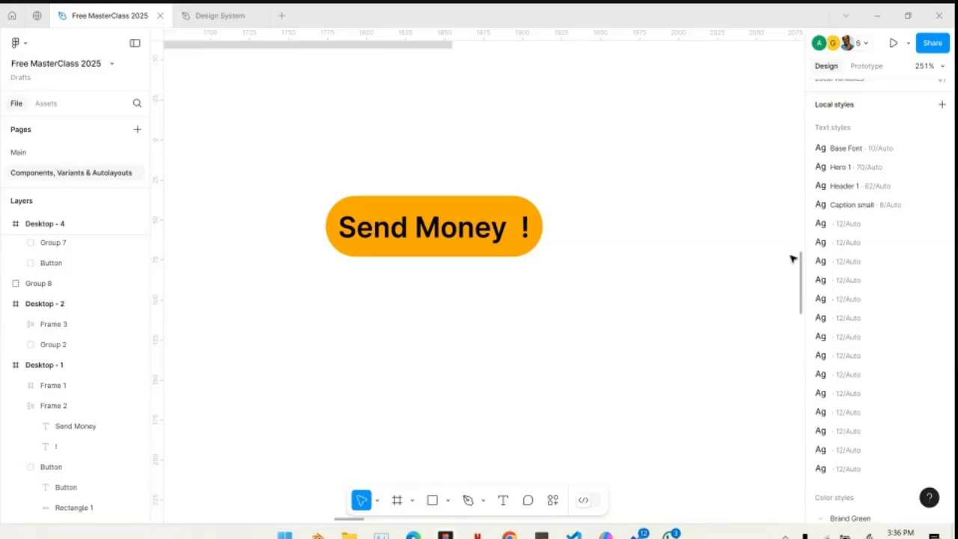
- Set the big nudge amount to 8 in the preferences
left_click(26, 46)
mouse_move(59, 196)
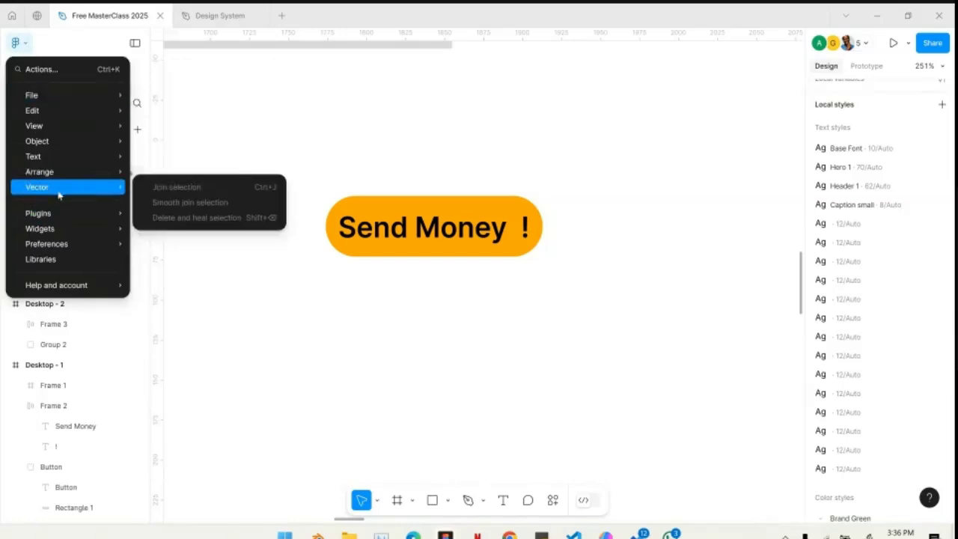
mouse_move(52, 247)
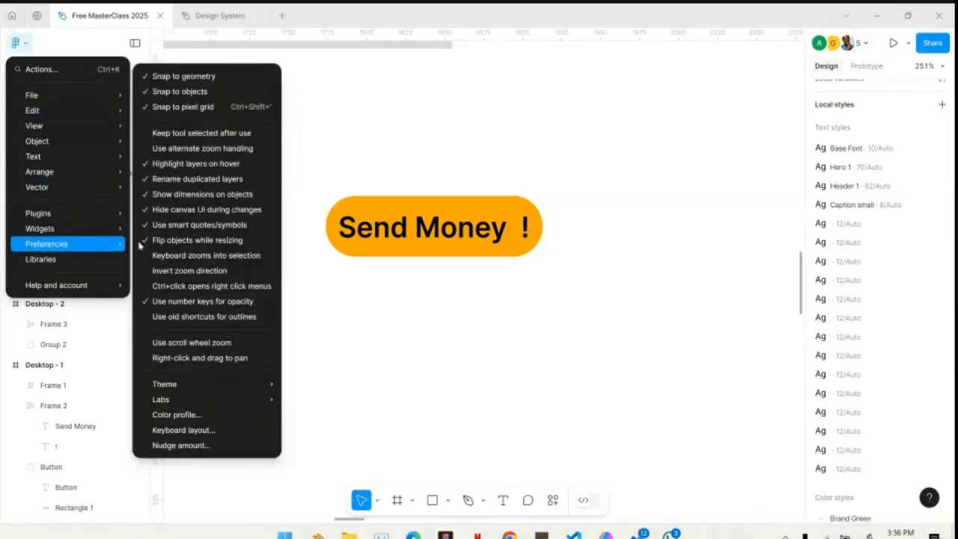
left_click(184, 446)
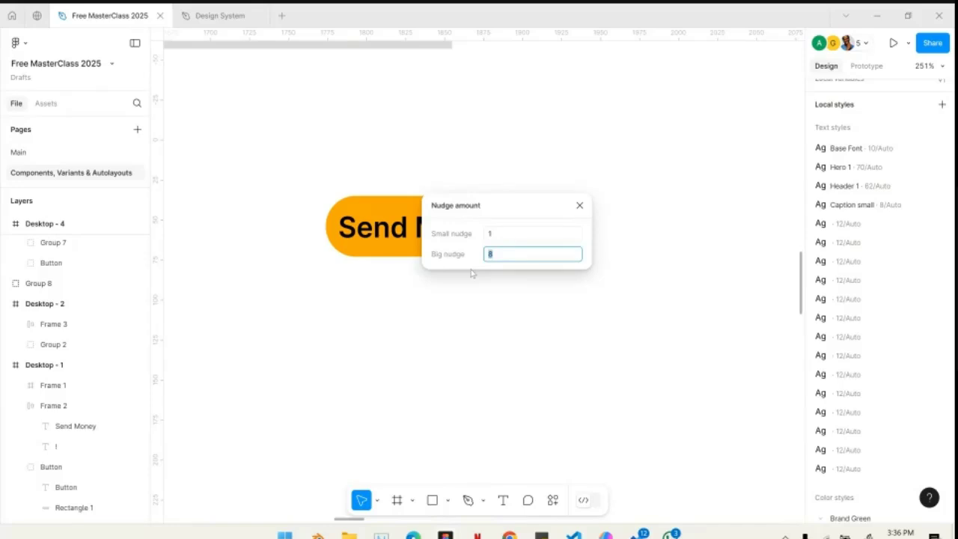
left_click(520, 256)
key("BackSpace")
type("8")
key("Return")
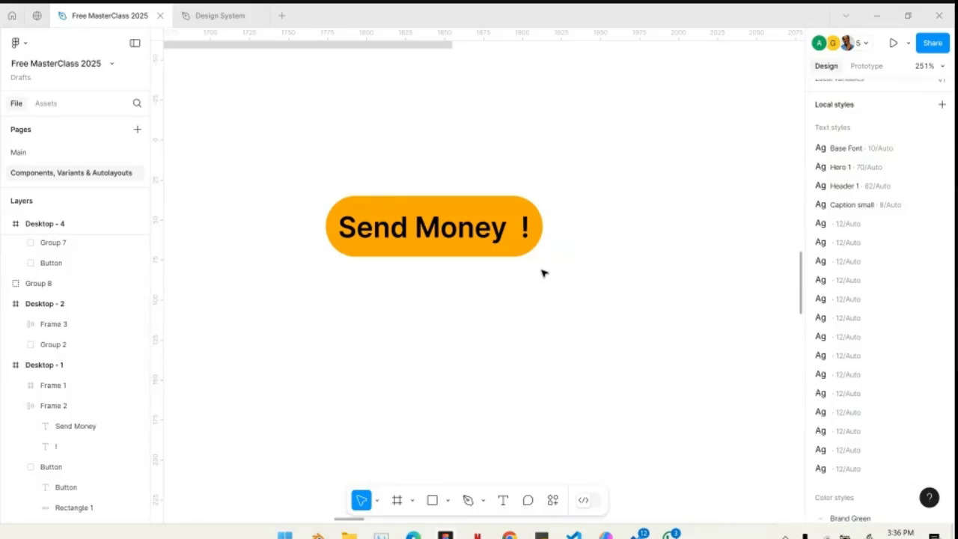
- Review where the small and big nudge amounts are set in the preferences, leaving both values as they are
left_click(22, 44)
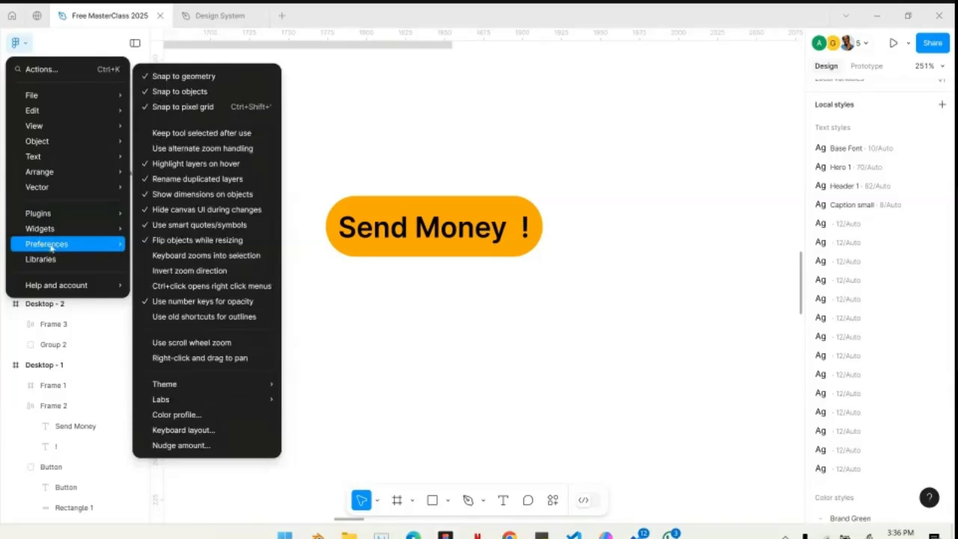
left_click(180, 445)
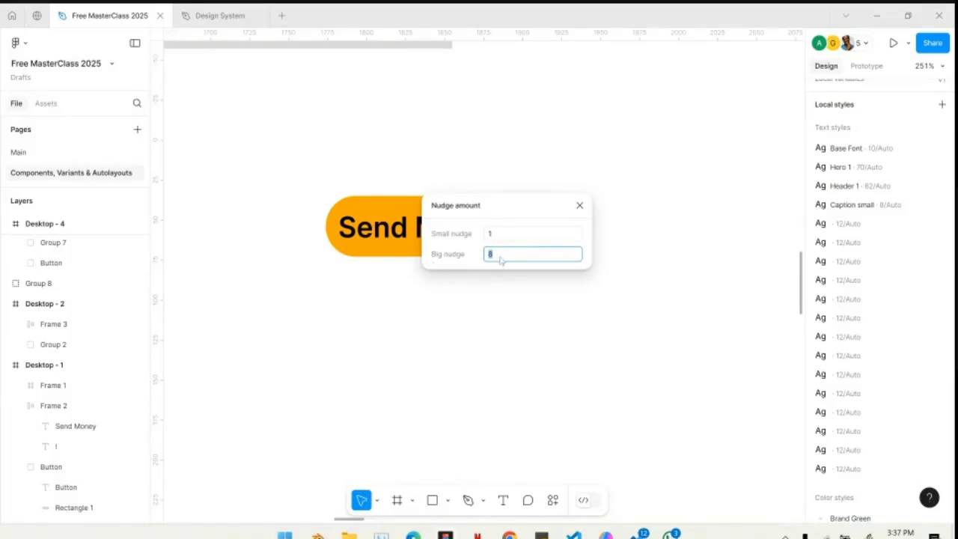
left_click(579, 206)
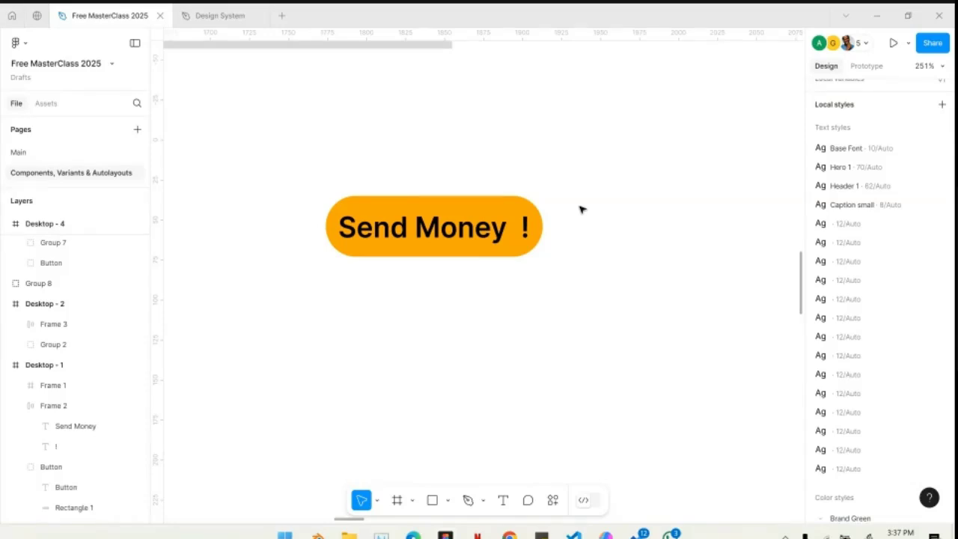
- Set the horizontal gap between the Send Money and "!" items to 16
left_click(474, 253)
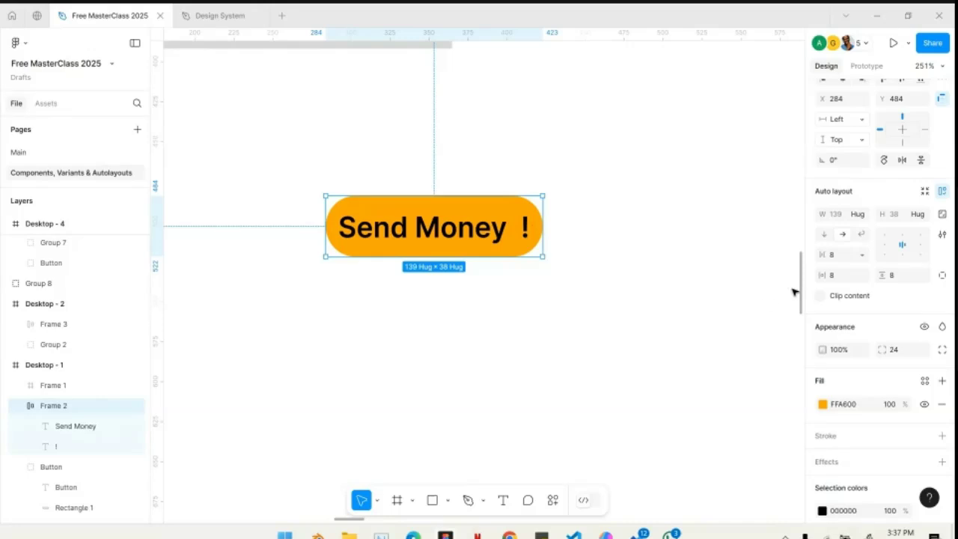
left_click(838, 257)
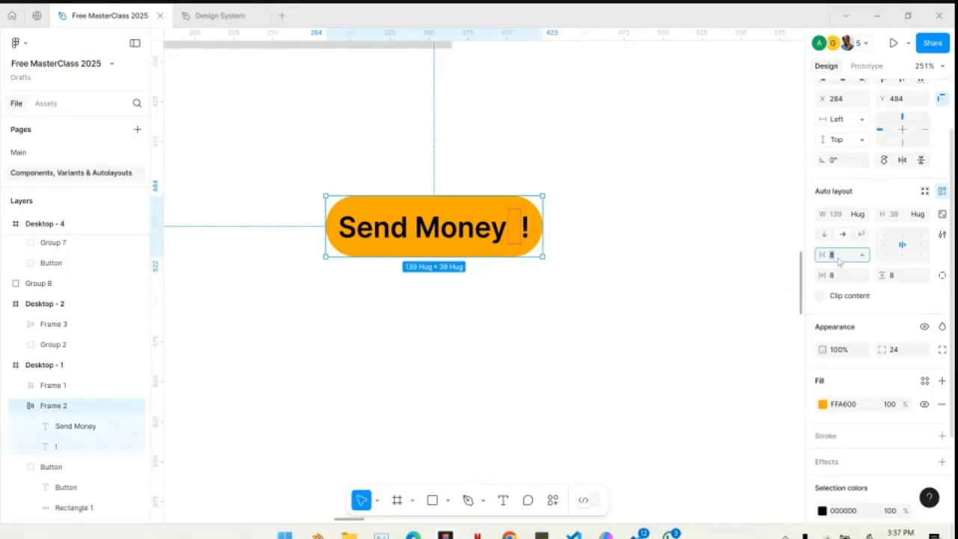
type("16")
key("Return")
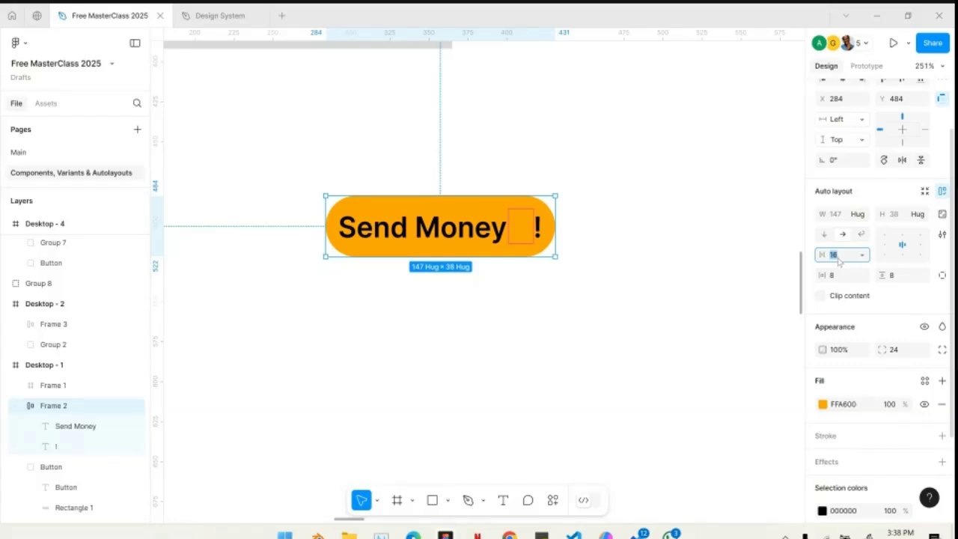
- Increase and decrease the button's horizontal item gap in big nudge steps, ending at 48
key("shift+Up")
key("shift+Up")
key("shift+Up")
key("shift+Up")
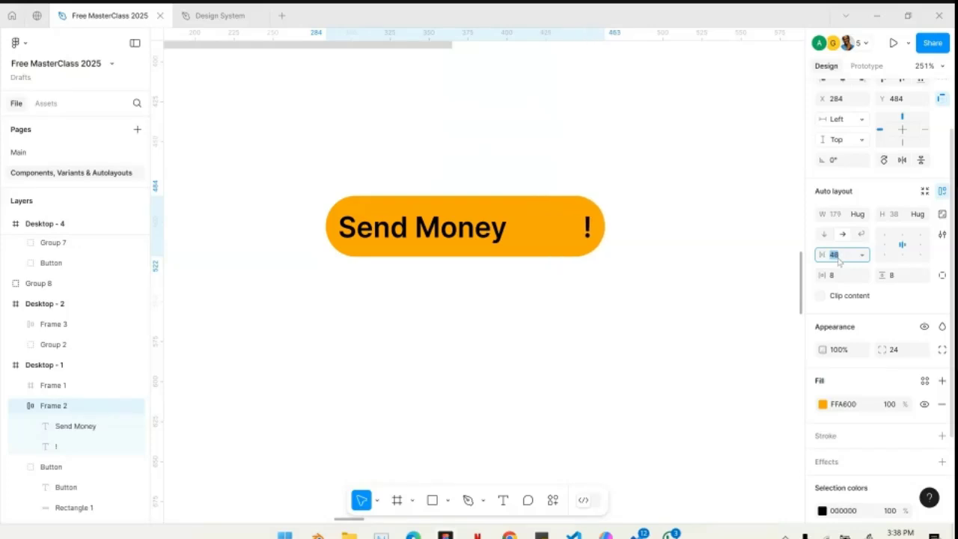
key("shift+Down")
key("shift+Down")
key("shift+Down")
key("shift+Down")
key("shift+Up")
key("shift+Up")
key("shift+Up")
key("shift+Up")
key("shift+Down")
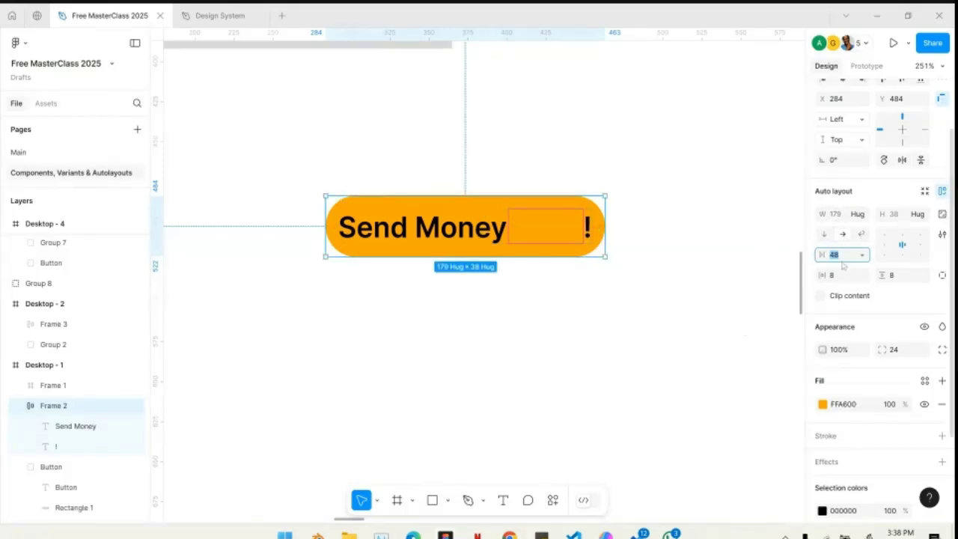
- Change the Send Money frame's horizontal sizing from hugging its contents to a fixed width of 179
left_click(865, 216)
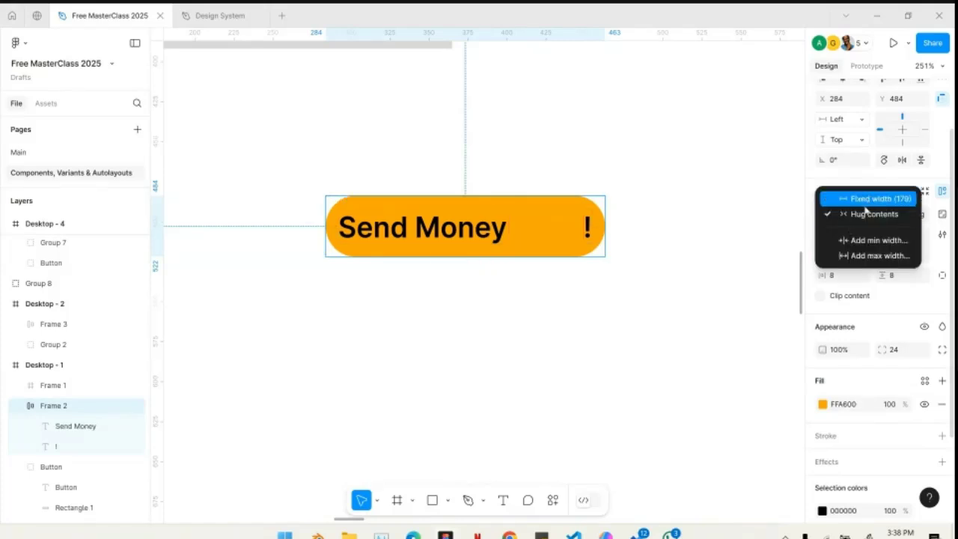
left_click(870, 199)
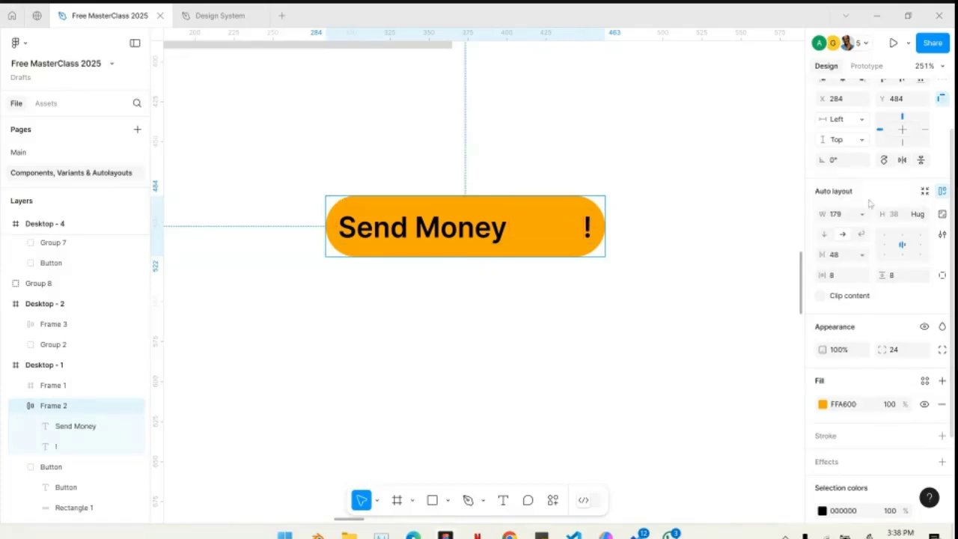
- Increase the fixed-width Send Money button's horizontal item gap to 160 in big nudge steps
left_click(846, 257)
key("shift+Up")
key("shift+Up")
key("shift+Up")
key("shift+Up")
key("shift+Up")
key("shift+Up")
key("shift+Up")
key("shift+Up")
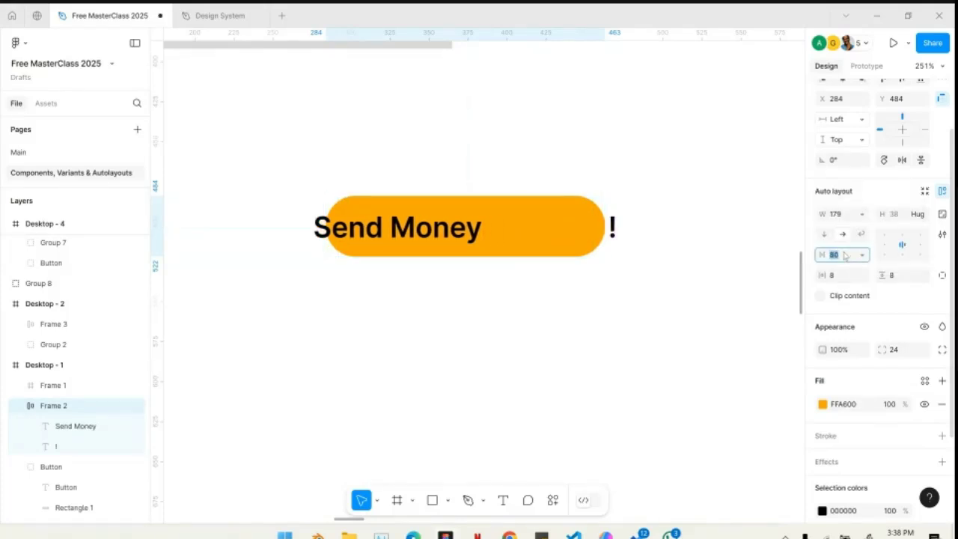
key("shift+Up")
key("shift+Up")
key("shift+Up")
key("shift+Up")
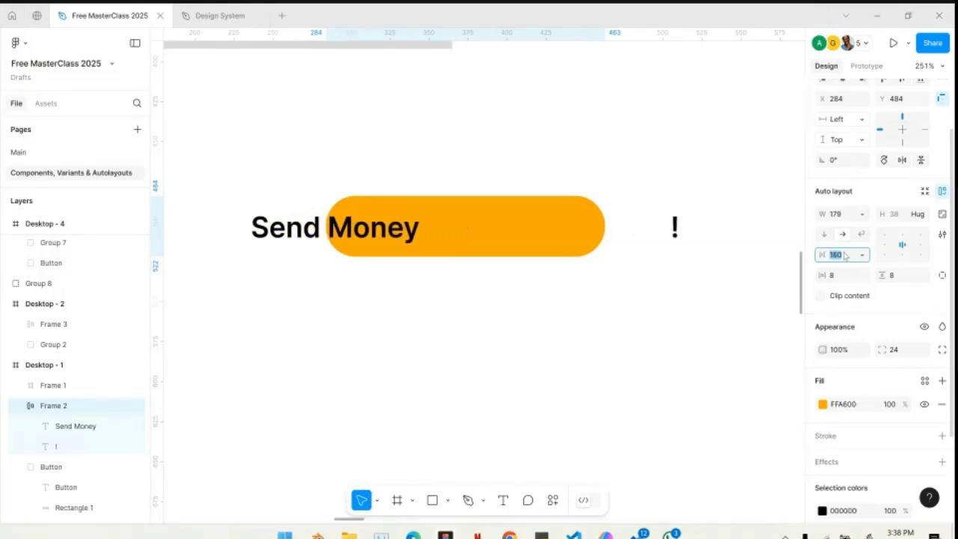
- Reduce the Send Money button's horizontal item gap back to 48 in big nudge steps
key("shift+Down")
key("shift+Down")
key("shift+Down")
key("shift+Down")
key("shift+Down")
key("shift+Down")
key("shift+Down")
key("shift+Down")
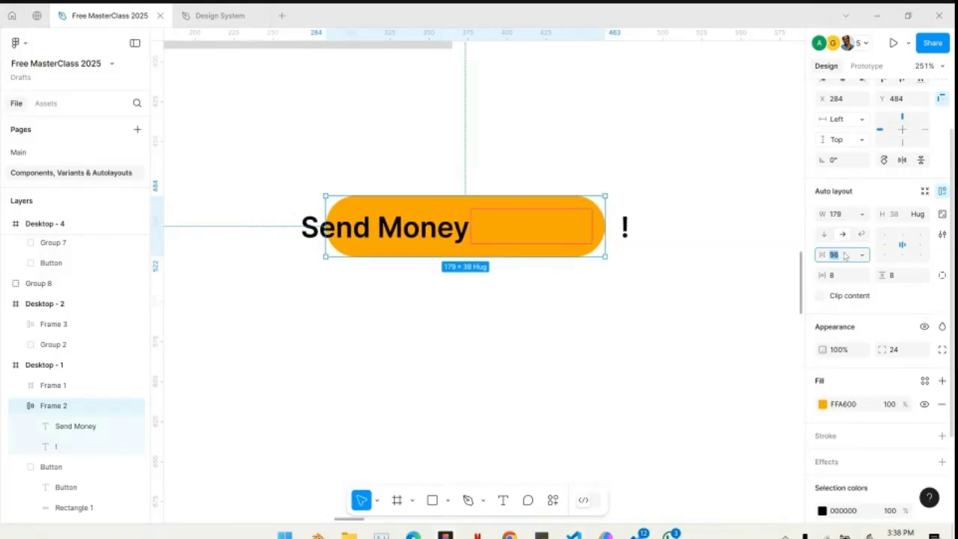
key("shift+Down")
key("shift+Down")
key("shift+Down")
key("shift+Down")
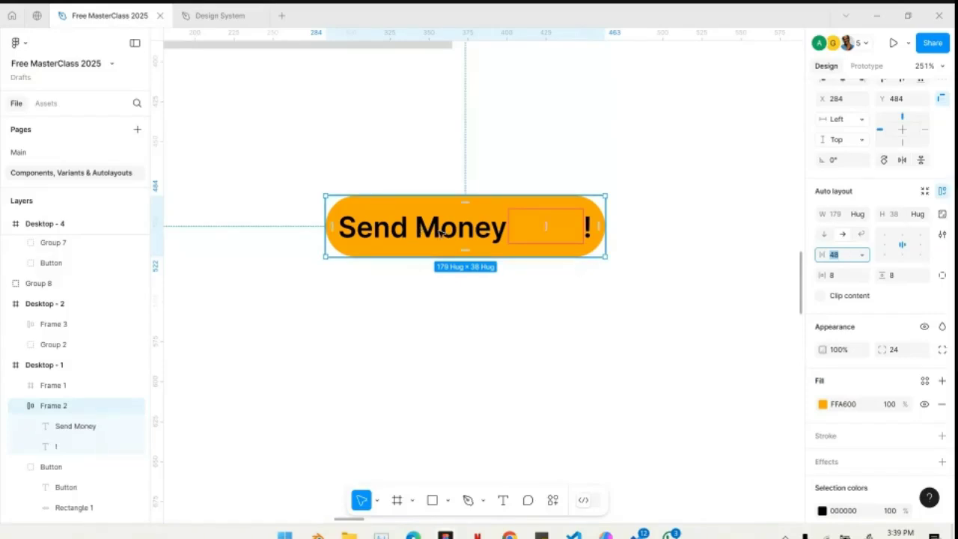
- Place a copy of the Send Money button directly below the original and duplicate the copy's Send Money text twice
left_click_drag(424, 227, 428, 358)
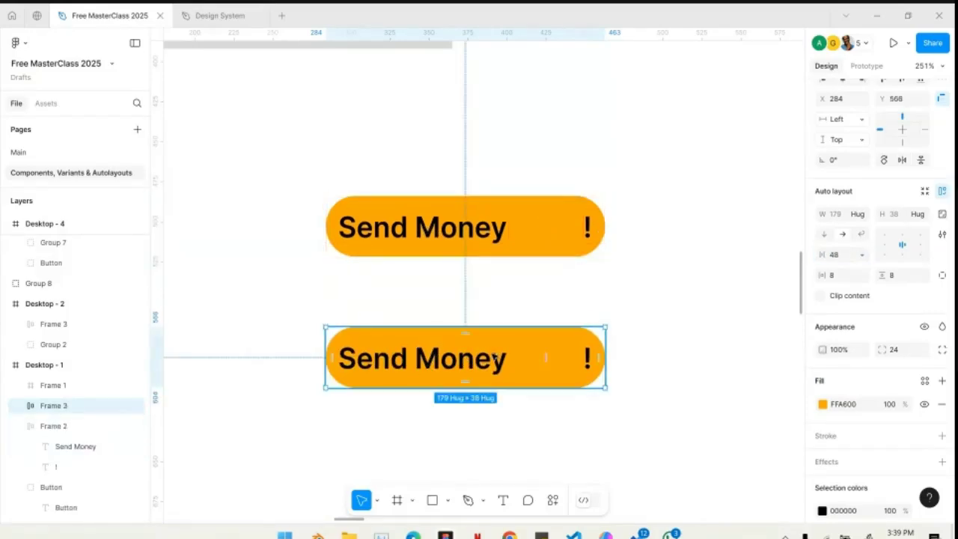
double_click(442, 365)
key("ctrl+d")
key("ctrl+d")
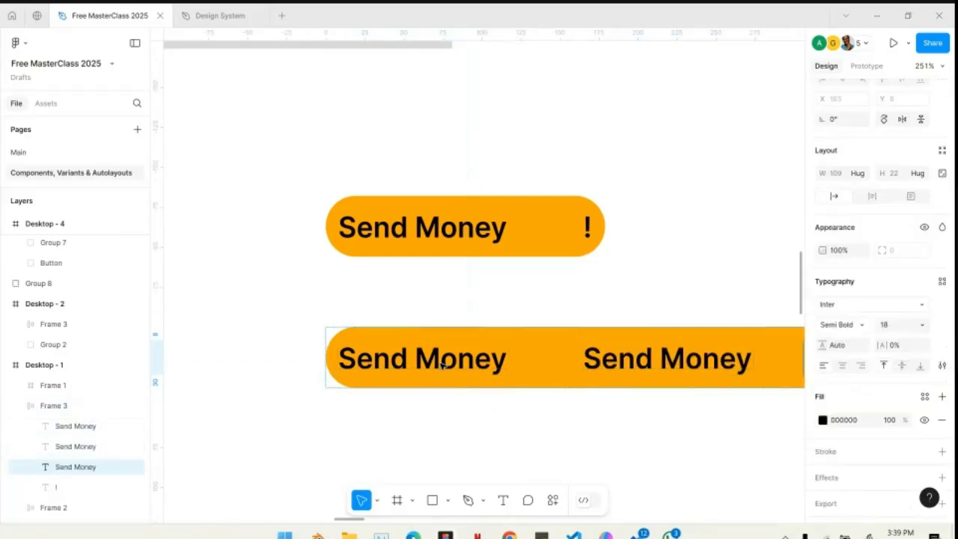
- Change the duplicated button's auto layout direction to vertical so its text items stack
scroll(442, 364, "down", 3)
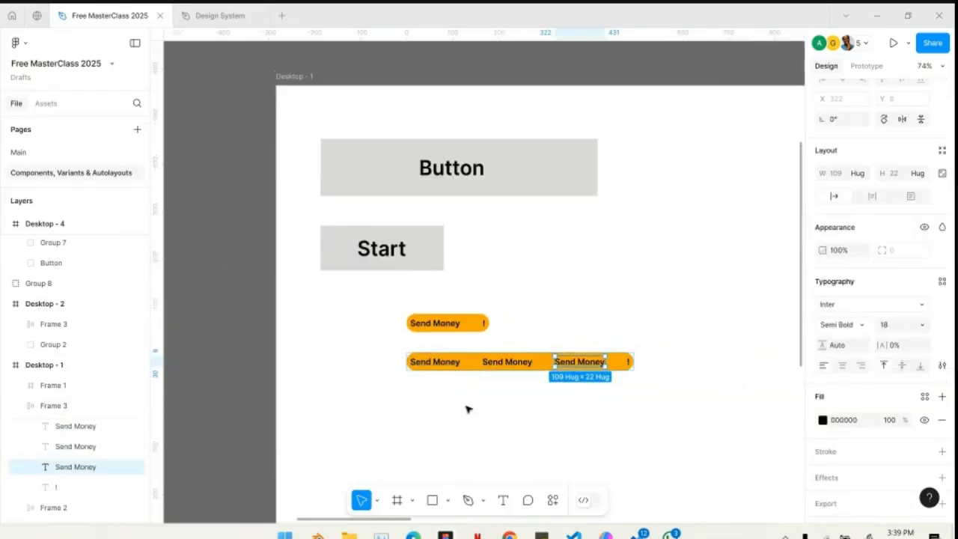
left_click(447, 370)
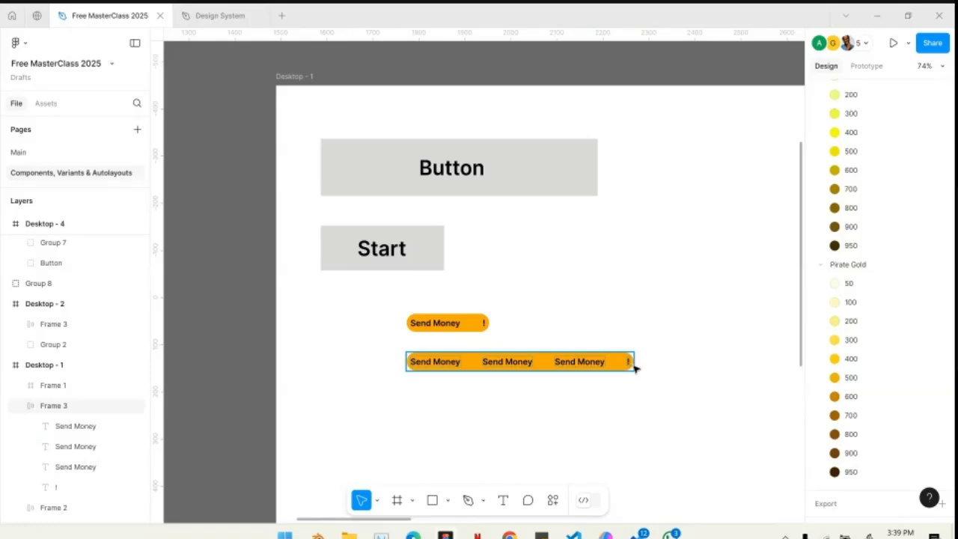
left_click(490, 381)
scroll(483, 383, "up", 1)
scroll(484, 381, "up", 3)
left_click(490, 306)
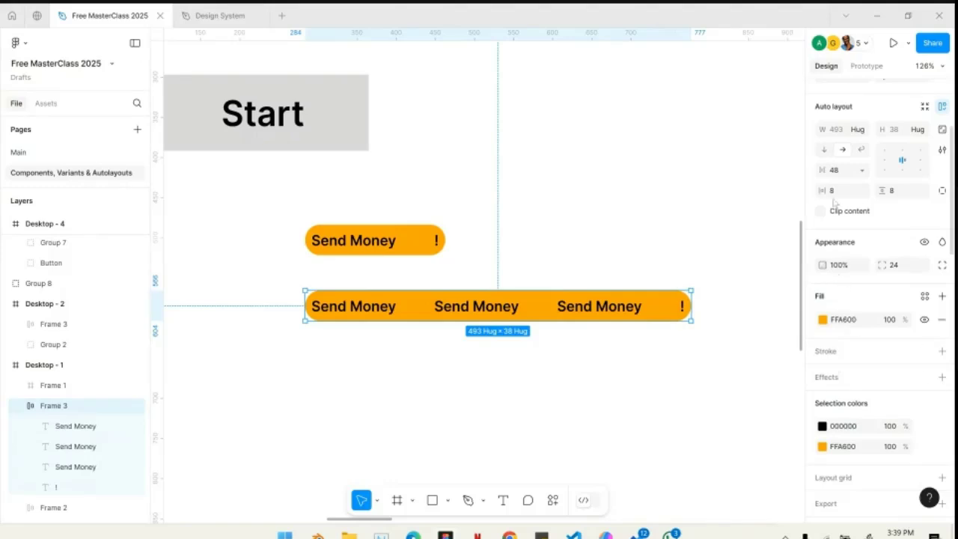
left_click(824, 149)
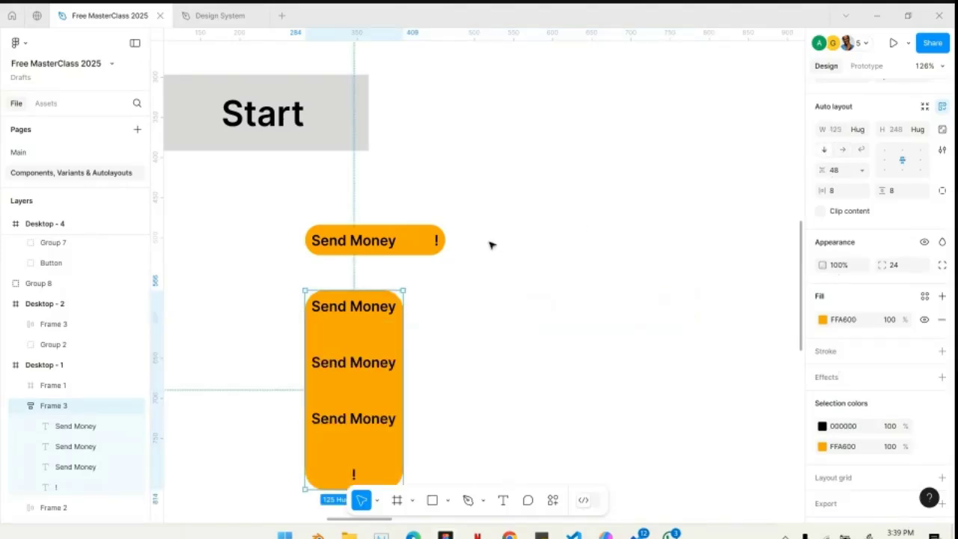
- Switch the stacked button's auto layout flow to horizontal and back to vertical
scroll(738, 285, "down", 2)
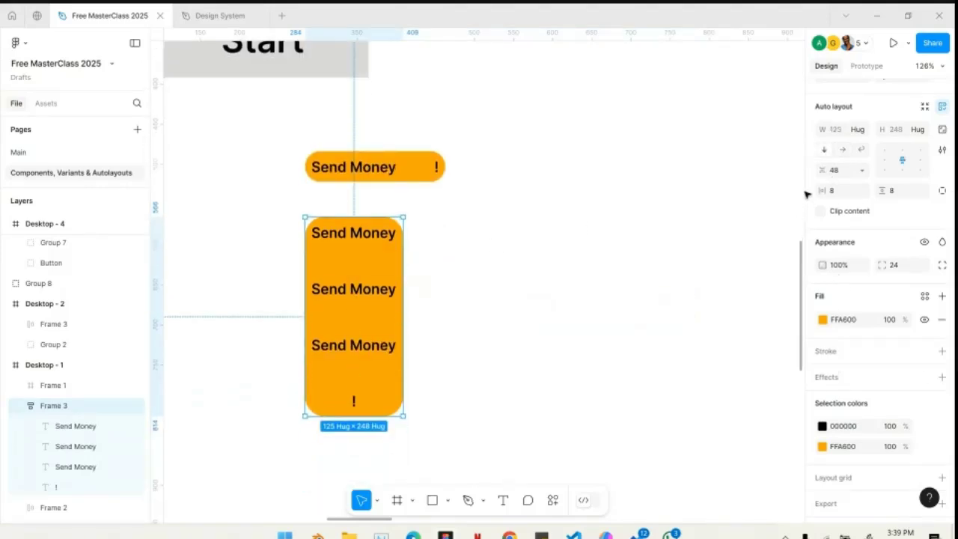
left_click(843, 149)
left_click(825, 150)
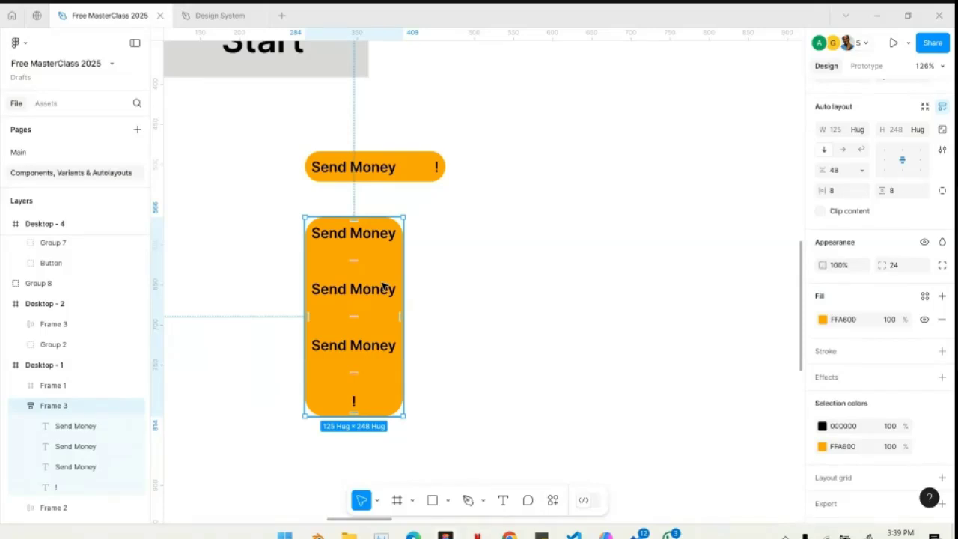
- Move the stacked button to the lower left of the original one and set its vertical item gap to 32
left_click_drag(361, 272, 247, 279)
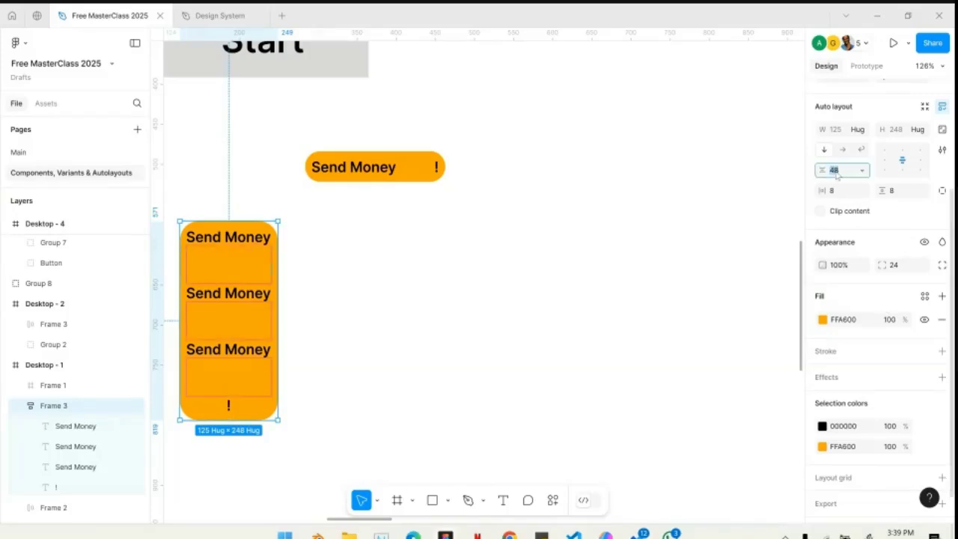
type("32")
key("Return")
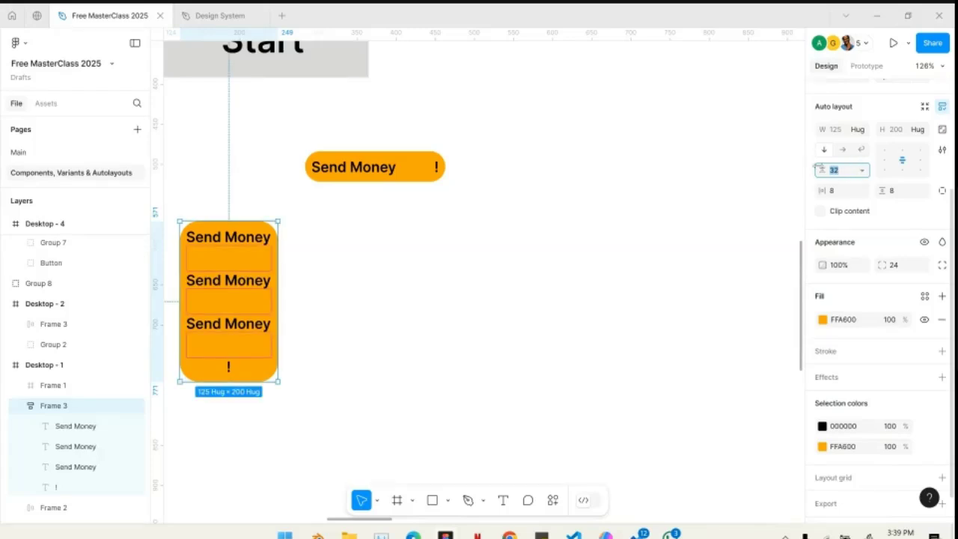
- Select the original Send Money button and examine its horizontal padding up close at both ends
left_click(404, 173)
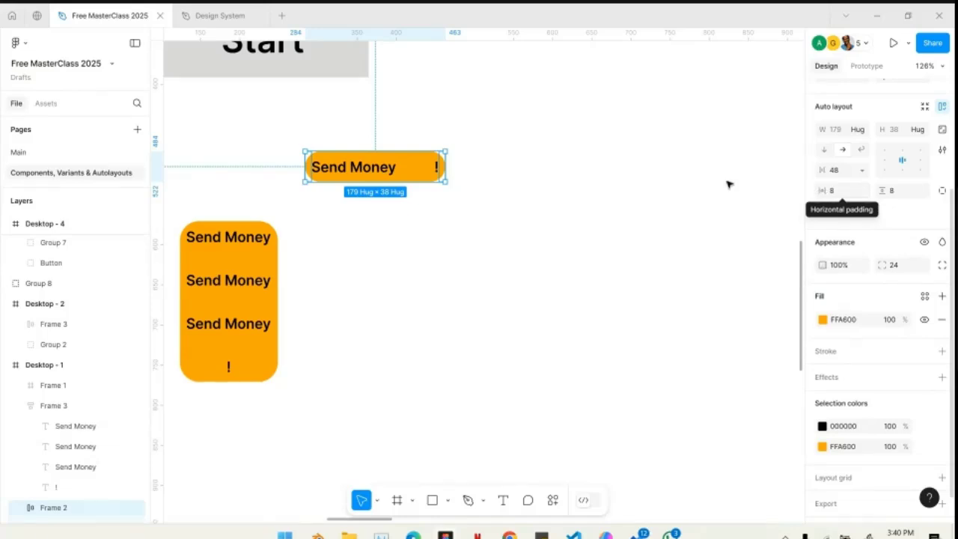
scroll(308, 189, "up", 5)
scroll(310, 192, "up", 3)
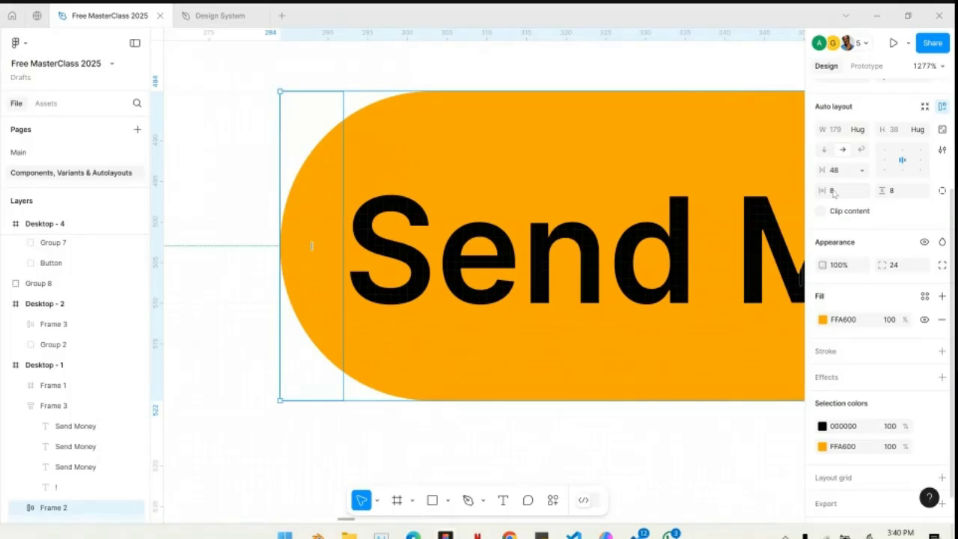
scroll(719, 202, "right", 15)
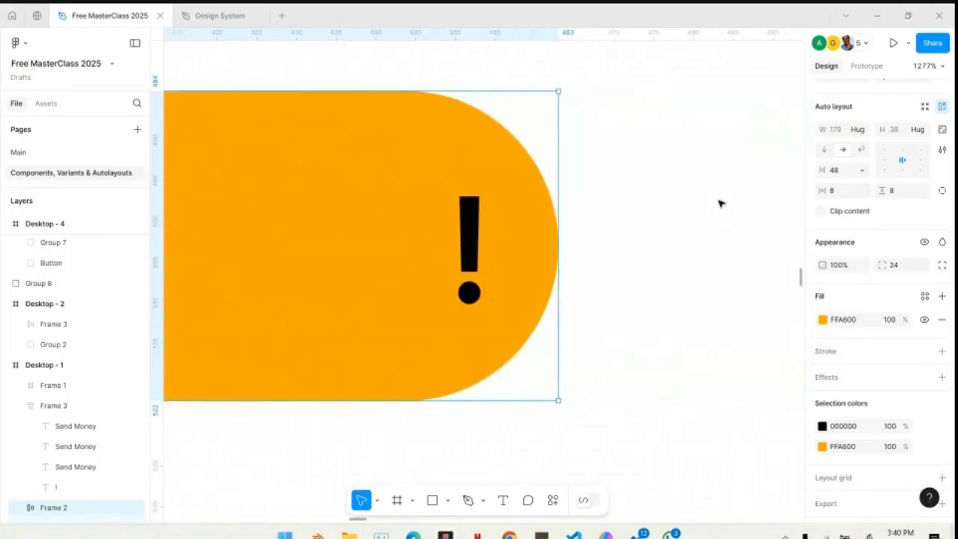
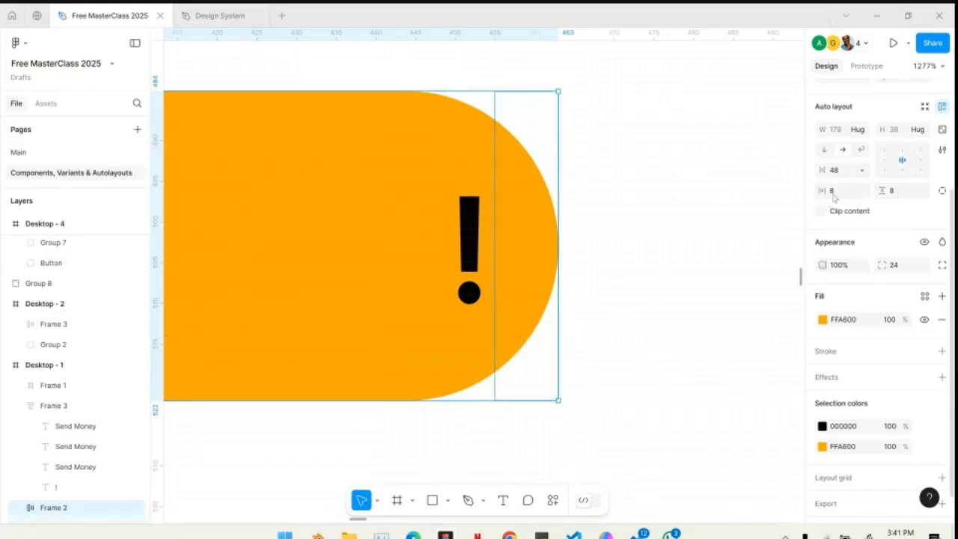
- Split the Send Money button's padding into individual sides and collapse it back to paired horizontal and vertical values
left_click(944, 191)
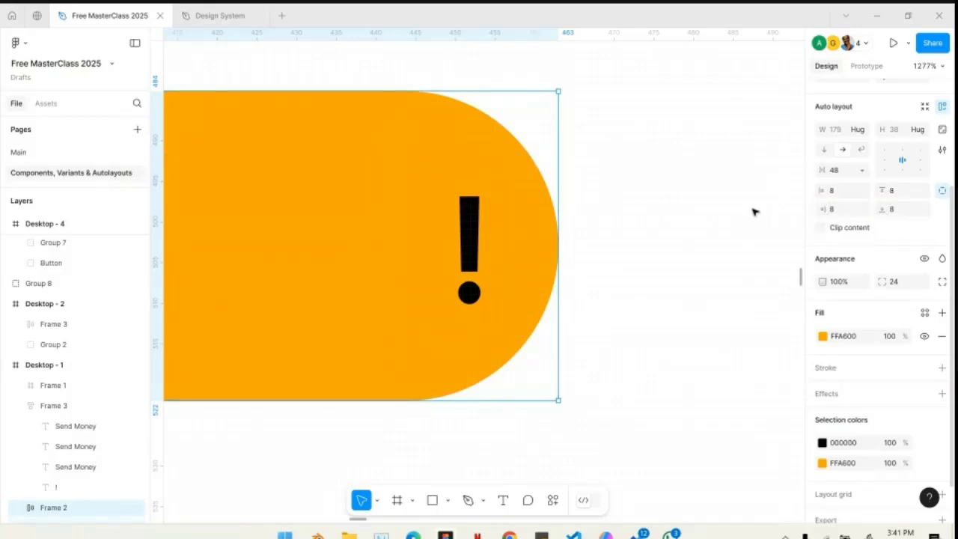
scroll(749, 209, "down", 6)
scroll(541, 203, "up", 2)
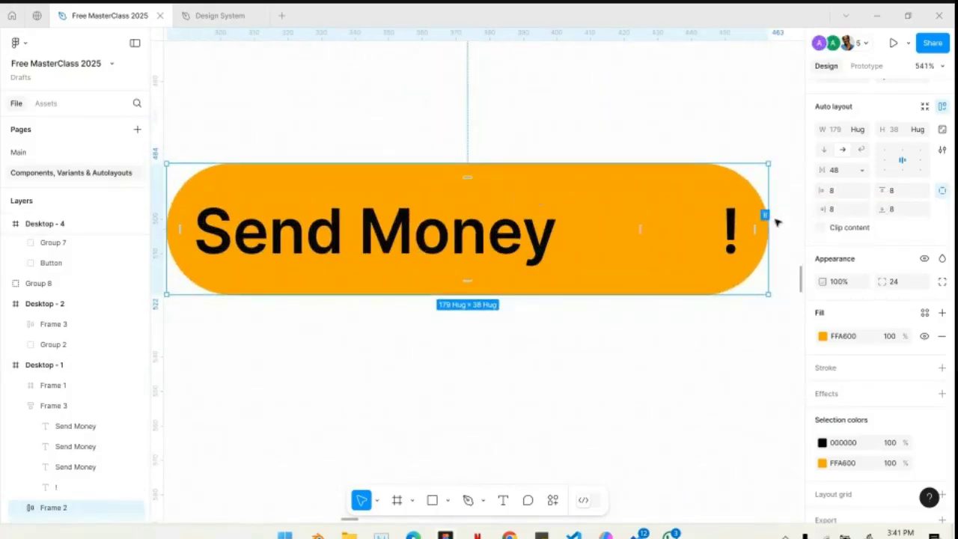
left_click(942, 190)
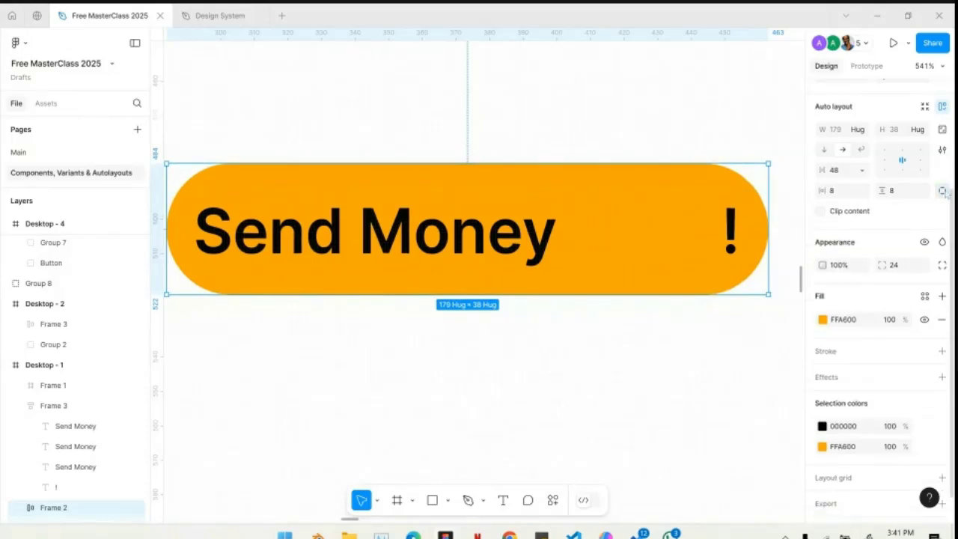
- Set the original Send Money button's horizontal padding to 32
left_click(850, 197)
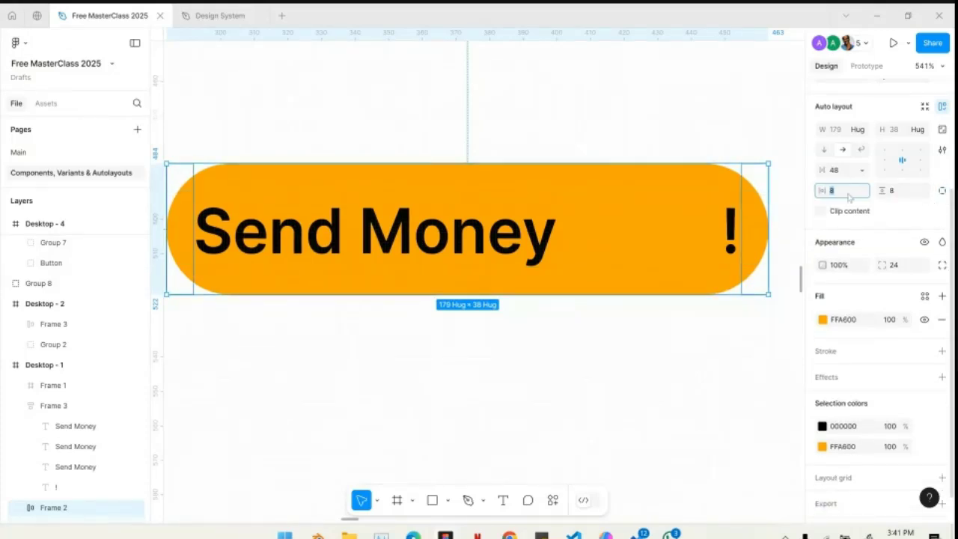
key("Up")
key("Up")
key("Up")
key("Up")
key("Up")
key("Up")
key("Up")
key("Up")
key("Up")
key("Up")
key("Up")
key("Up")
key("Up")
key("Up")
key("Up")
key("Up")
key("Up")
key("Up")
key("Up")
key("Up")
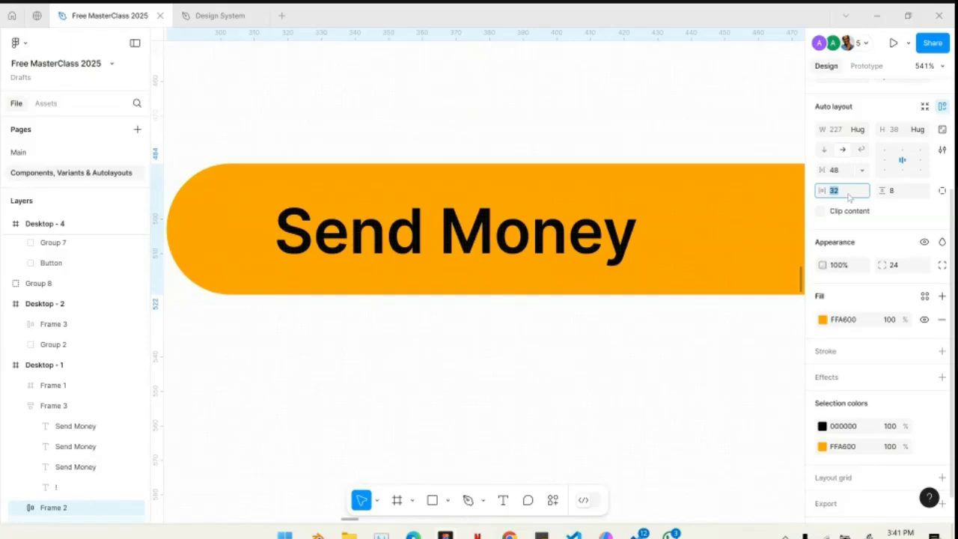
scroll(479, 243, "down", 5)
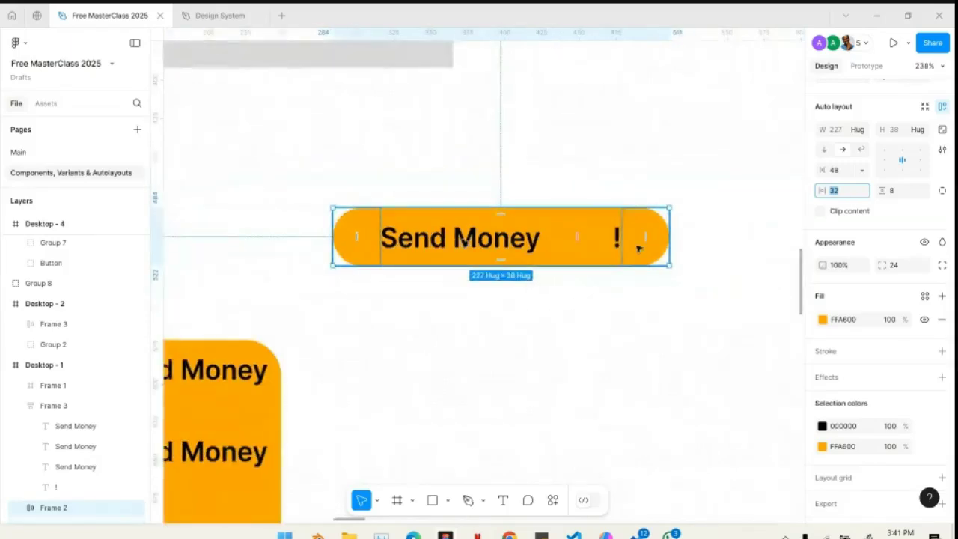
- Reduce the horizontal gap between the button's text and exclamation mark to 16
left_click(849, 172)
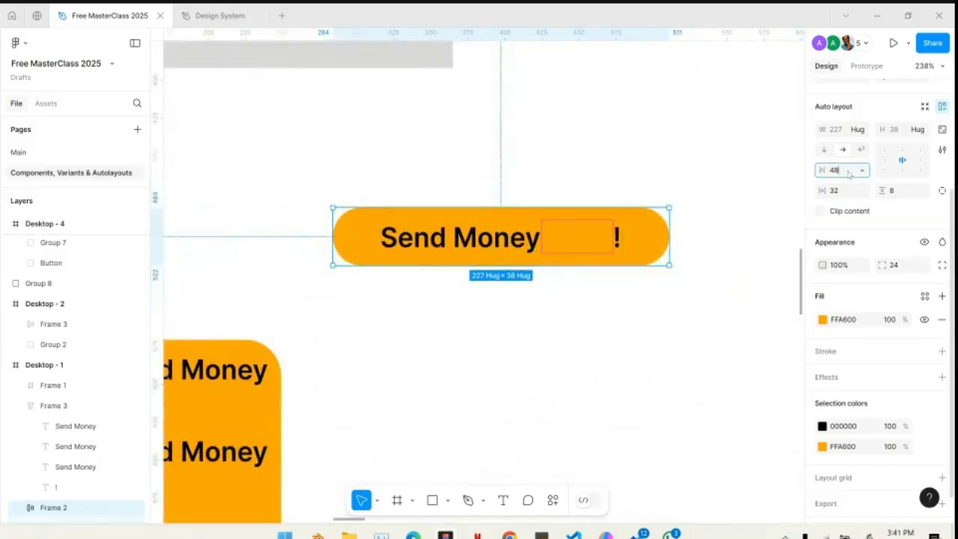
type("40")
key("Return")
key("Down")
key("Down")
key("Down")
key("Down")
key("Down")
key("Down")
key("Down")
key("Down")
key("Down")
key("Down")
key("Down")
key("Down")
key("Down")
key("Down")
key("Down")
key("Down")
key("Down")
key("Down")
key("Down")
key("Down")
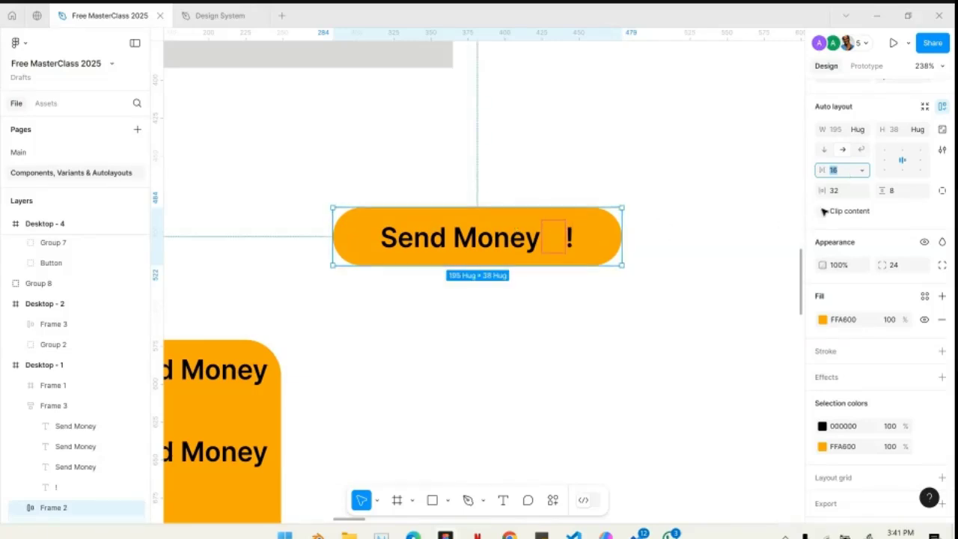
- Set the Send Money button's vertical padding to 16 and deselect it
left_click(902, 194)
type("16")
key("Return")
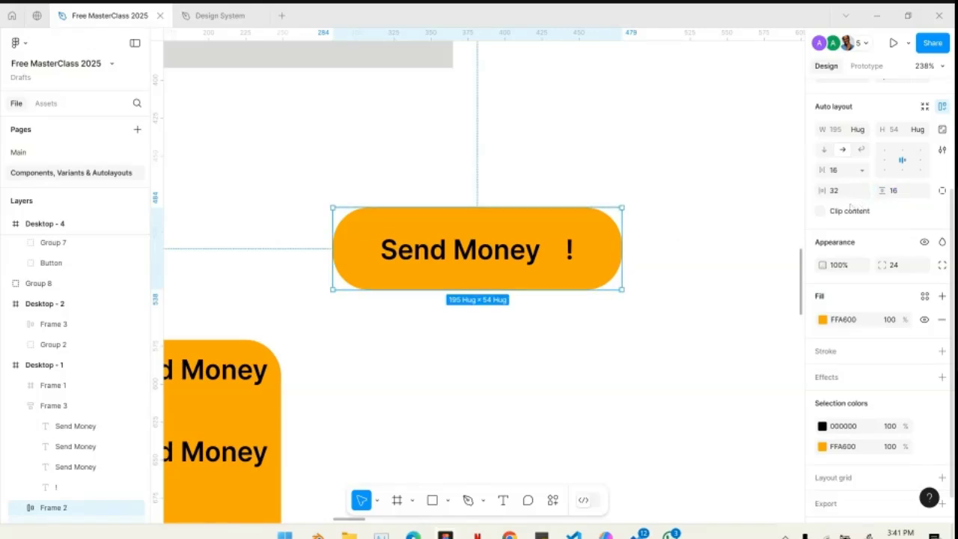
left_click(697, 240)
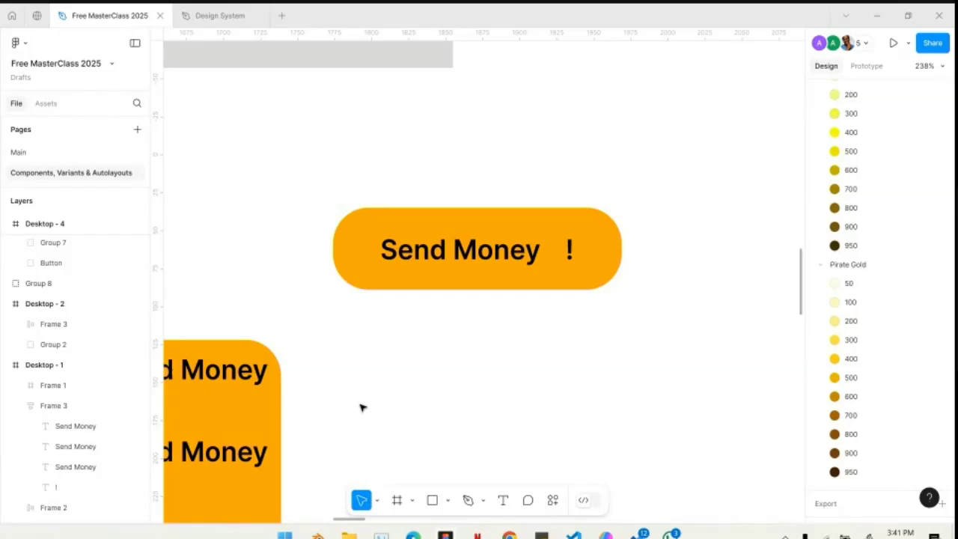
- Try a vertical padding of 40 on the Send Money button, undo it and deselect the button
left_click(481, 291)
left_click(905, 192)
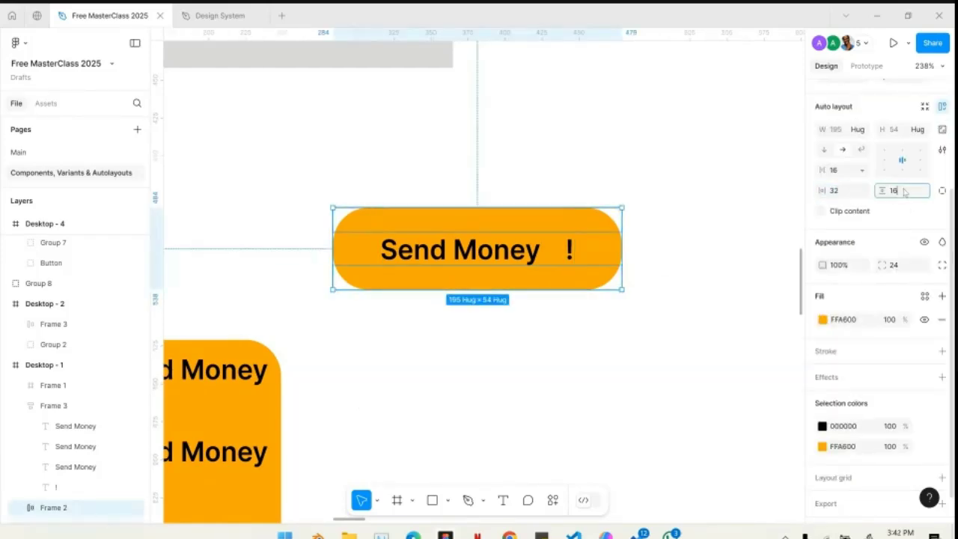
type("40")
key("Return")
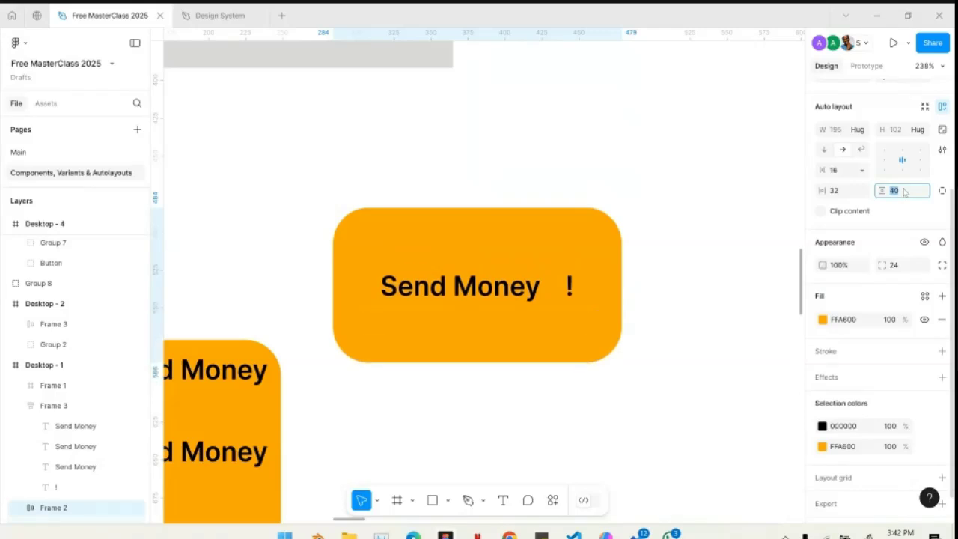
key("ctrl+z")
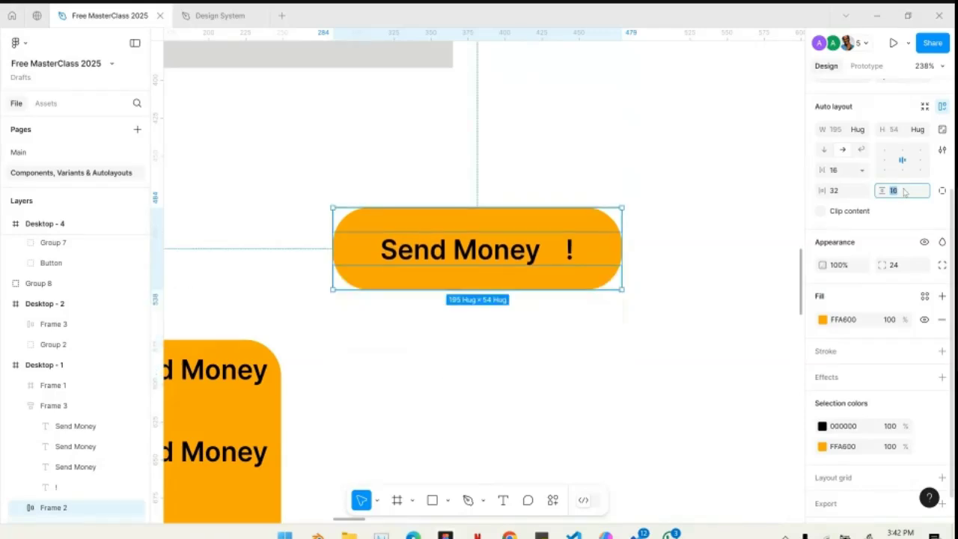
left_click(725, 187)
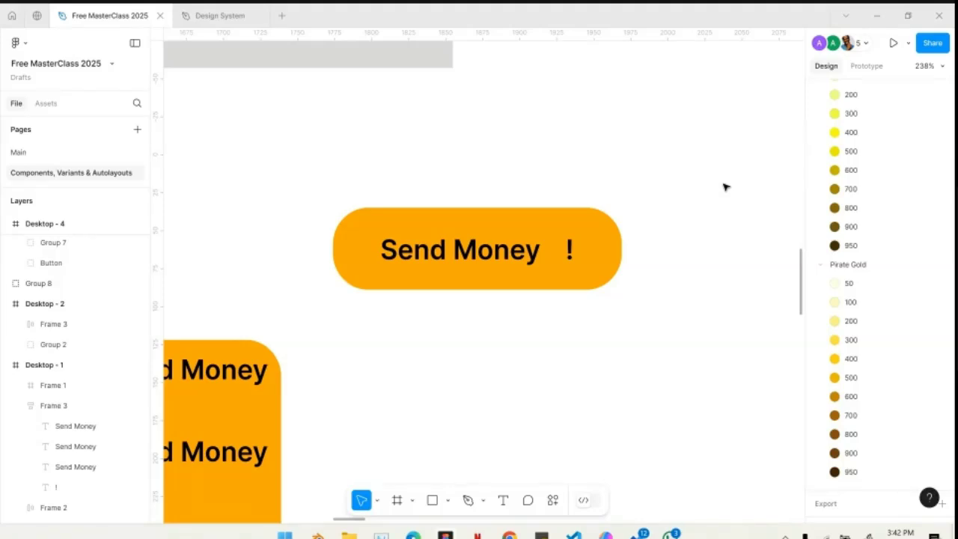
- Select the Send Money button and examine the Get Started Now button on the Desktop - 2 frame for comparison
left_click(594, 231)
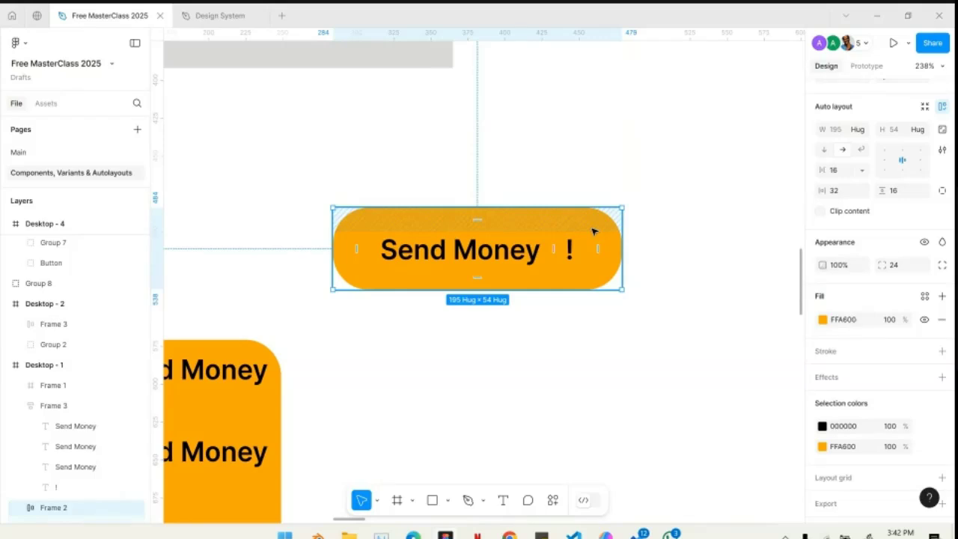
scroll(594, 231, "down", 8)
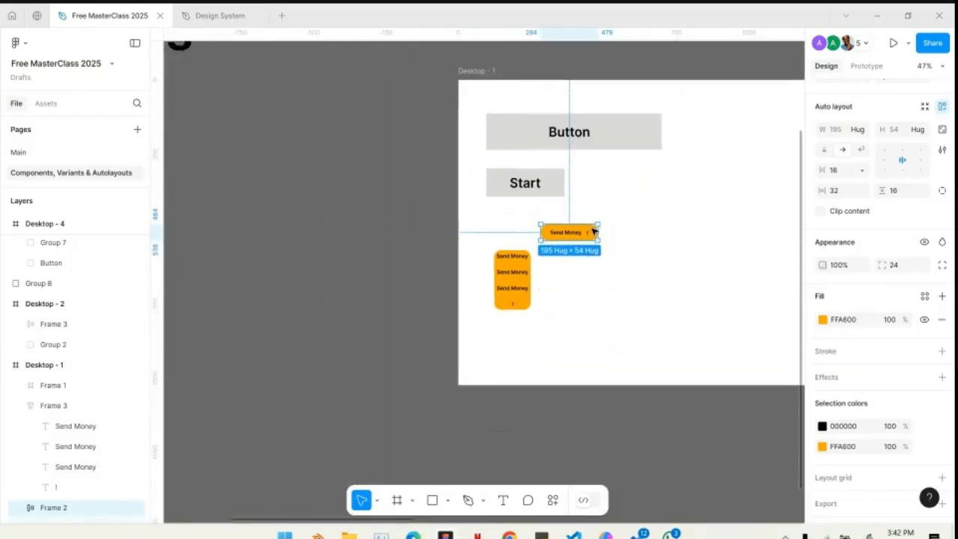
scroll(593, 231, "right", 3)
scroll(424, 233, "down", 2)
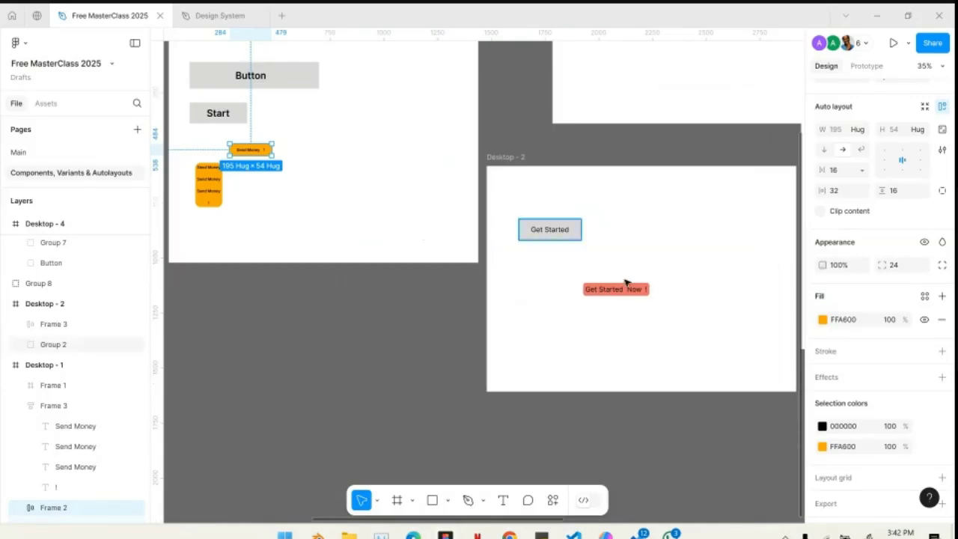
scroll(625, 292, "up", 5)
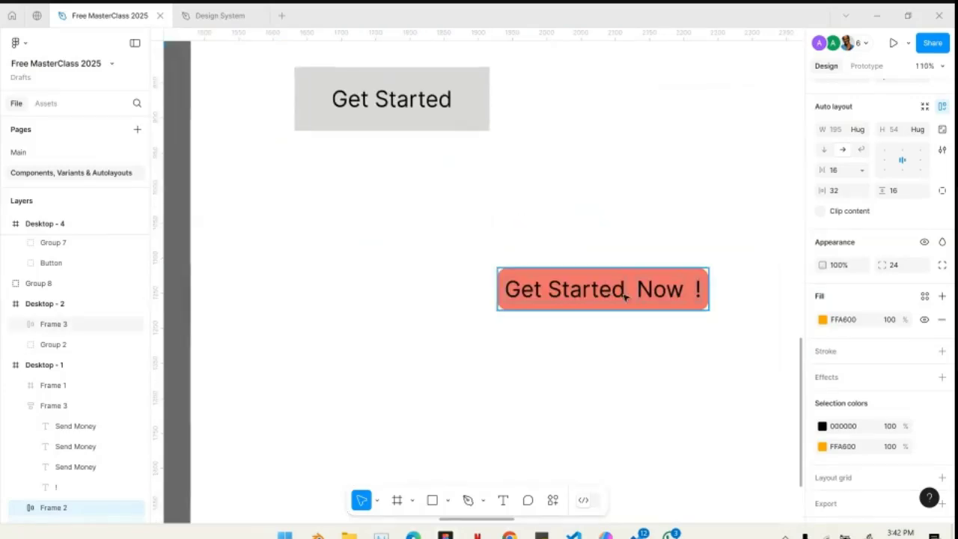
scroll(625, 292, "down", 3)
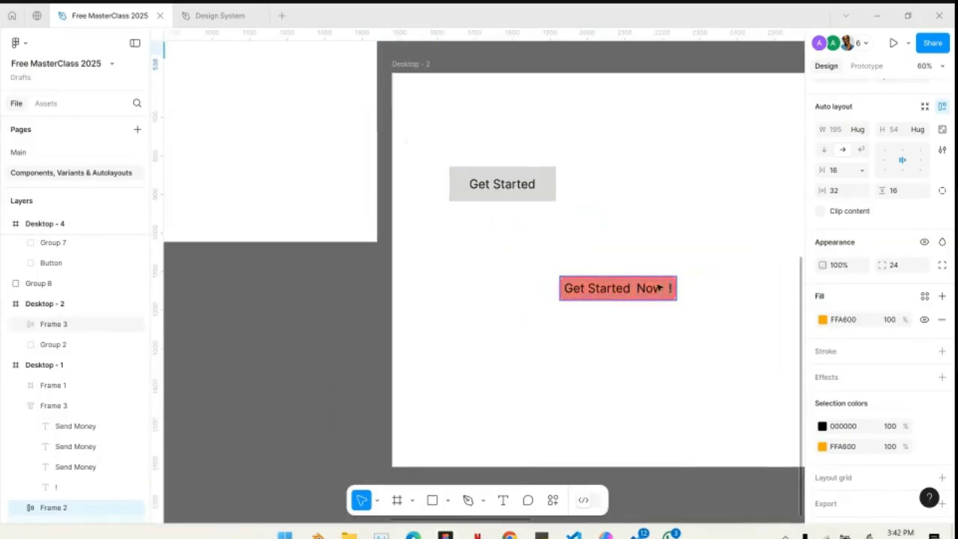
scroll(670, 310, "down", 4)
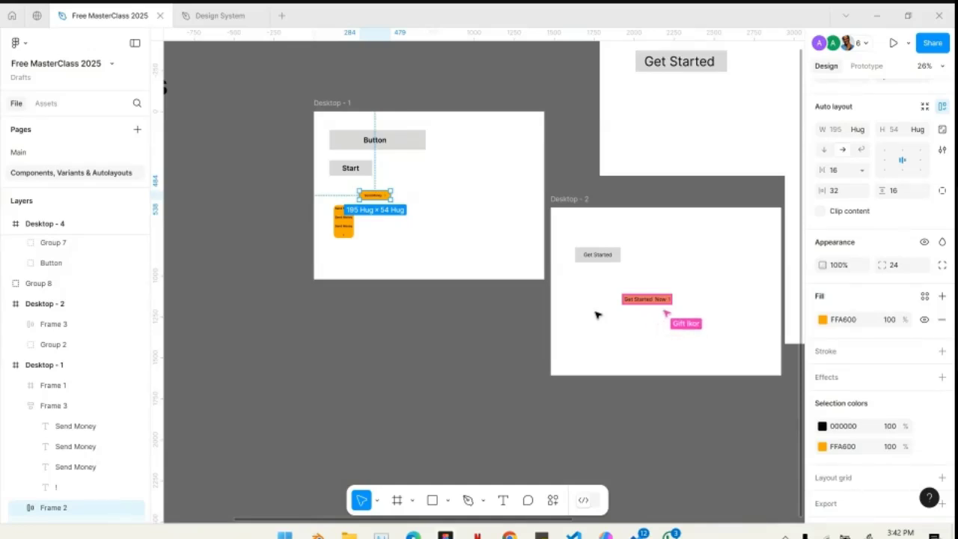
scroll(597, 315, "right", 3)
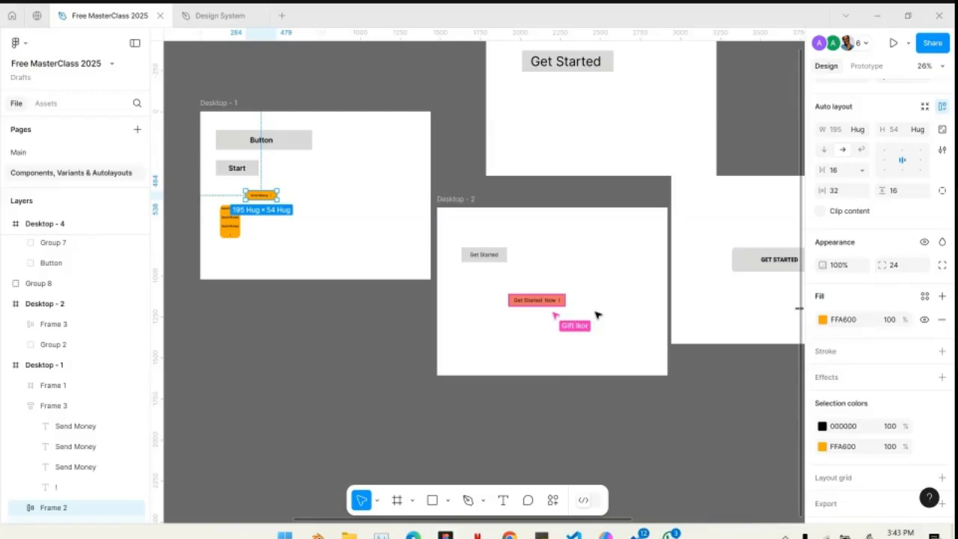
- Switch to the Google Meet call to read the in-call messages, and return to the Figma file
key("alt+Tab")
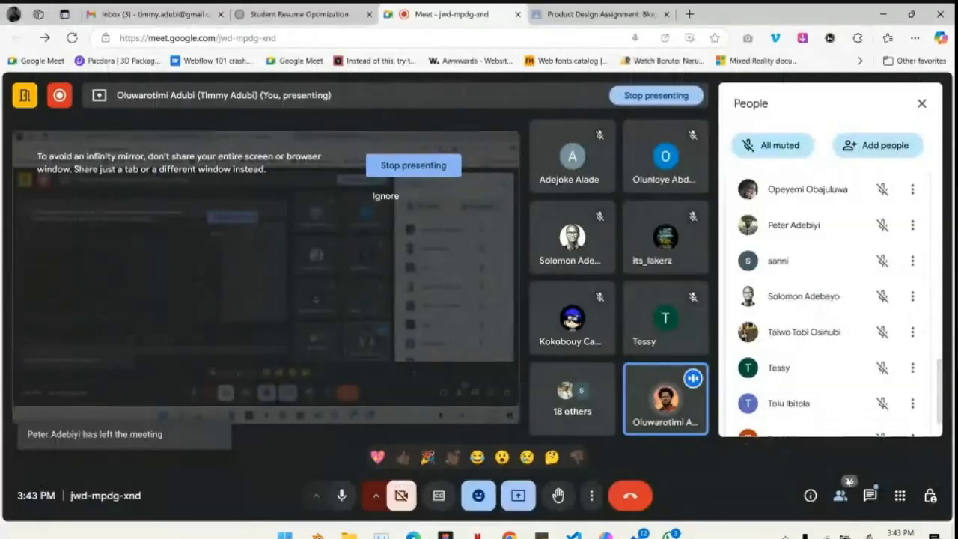
left_click(870, 496)
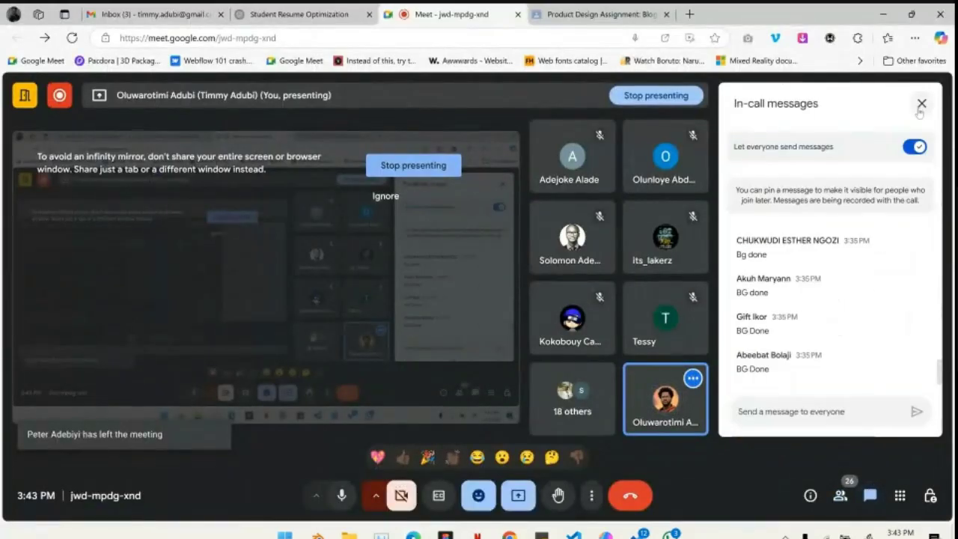
scroll(794, 322, "up", 1)
scroll(794, 322, "down", 1)
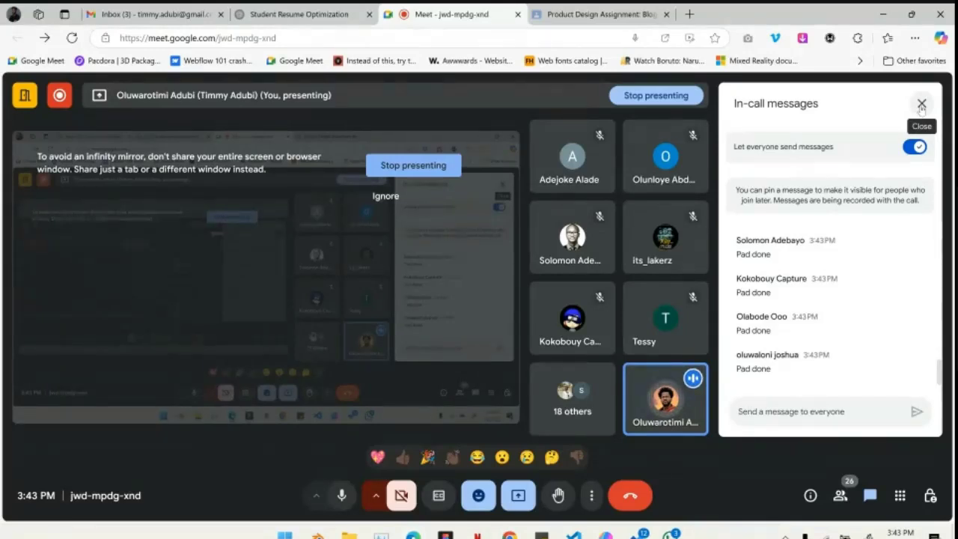
left_click(885, 14)
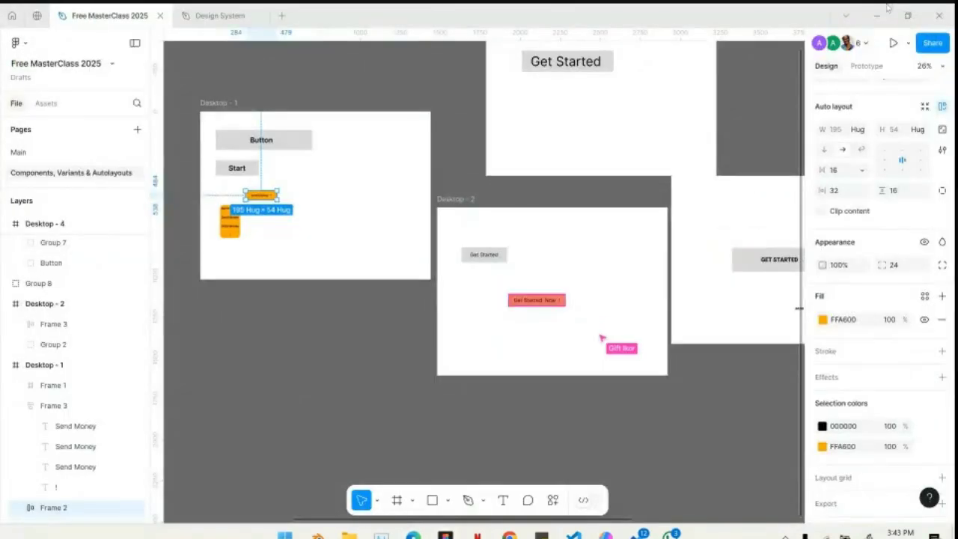
- Move the original Send Money button further right on Desktop - 1, to about X 420, Y 485
scroll(399, 226, "left", 3)
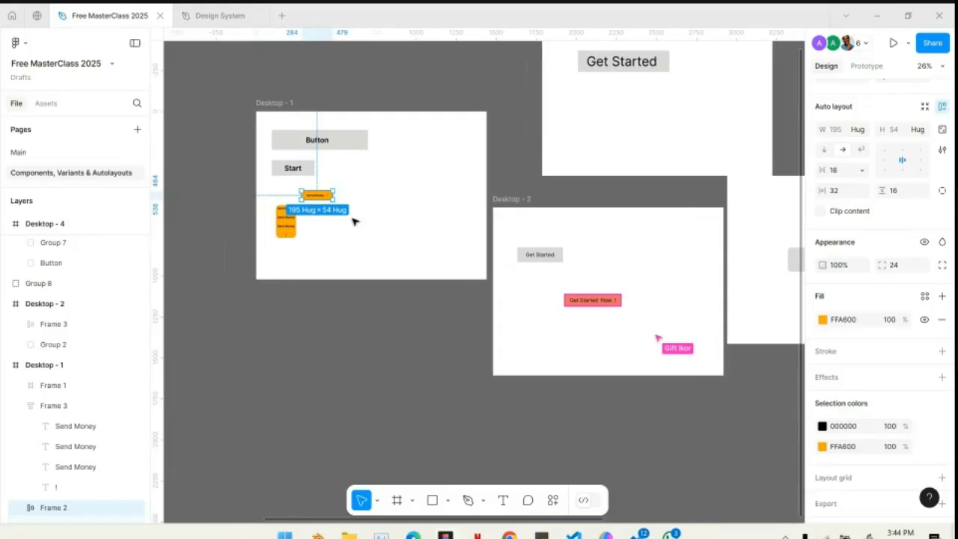
scroll(309, 189, "up", 10)
scroll(311, 189, "left", 6)
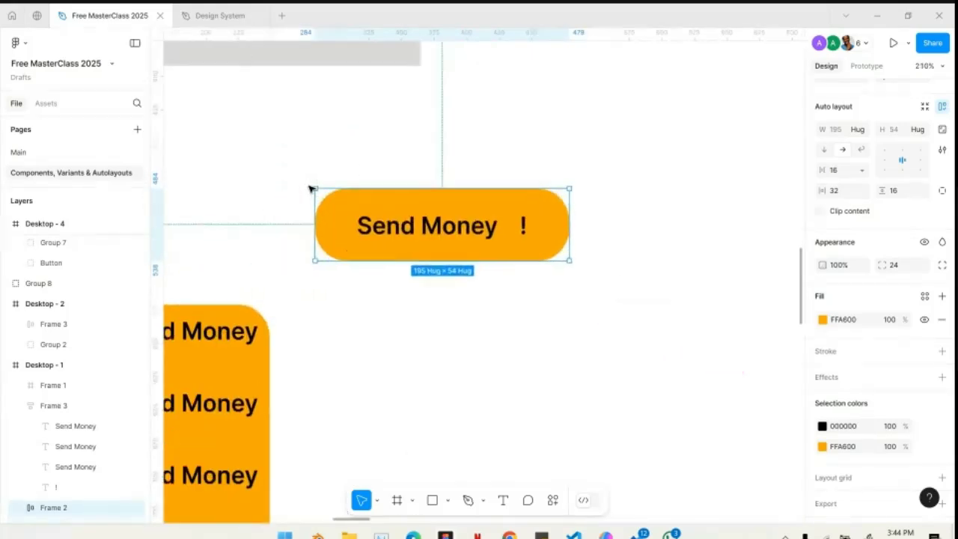
scroll(495, 208, "up", 5)
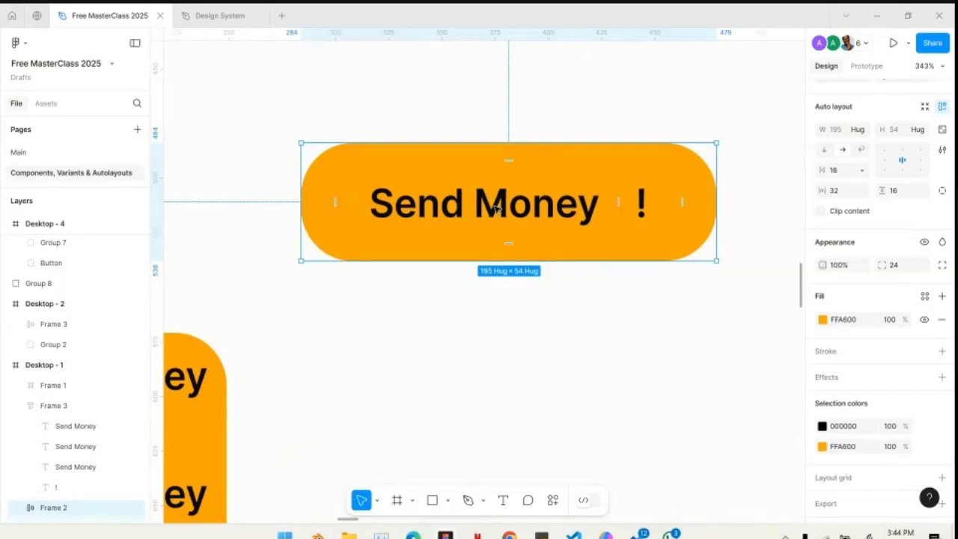
scroll(496, 209, "down", 7)
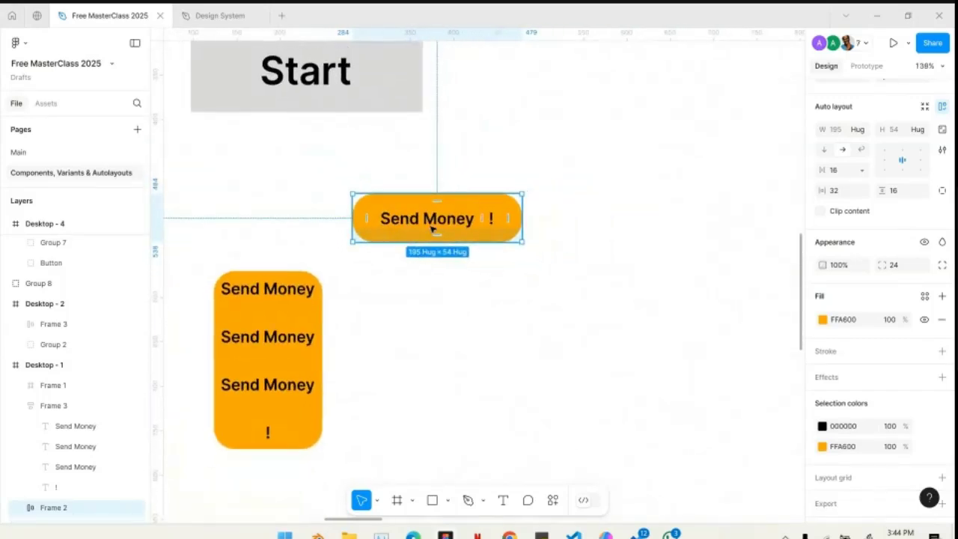
left_click_drag(437, 223, 553, 219)
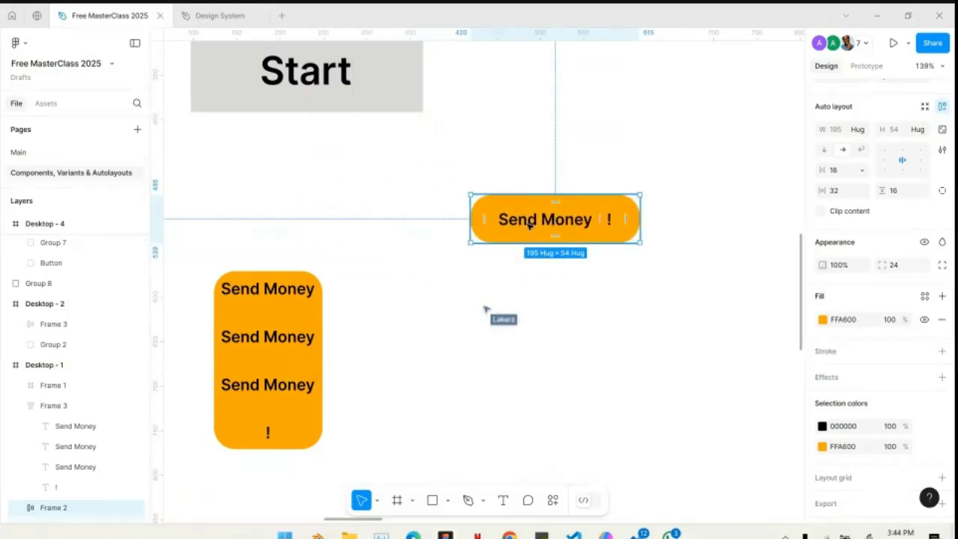
- Turn the original Send Money button frame into a component and inspect it up close
scroll(858, 146, "up", 3)
scroll(859, 144, "down", 1)
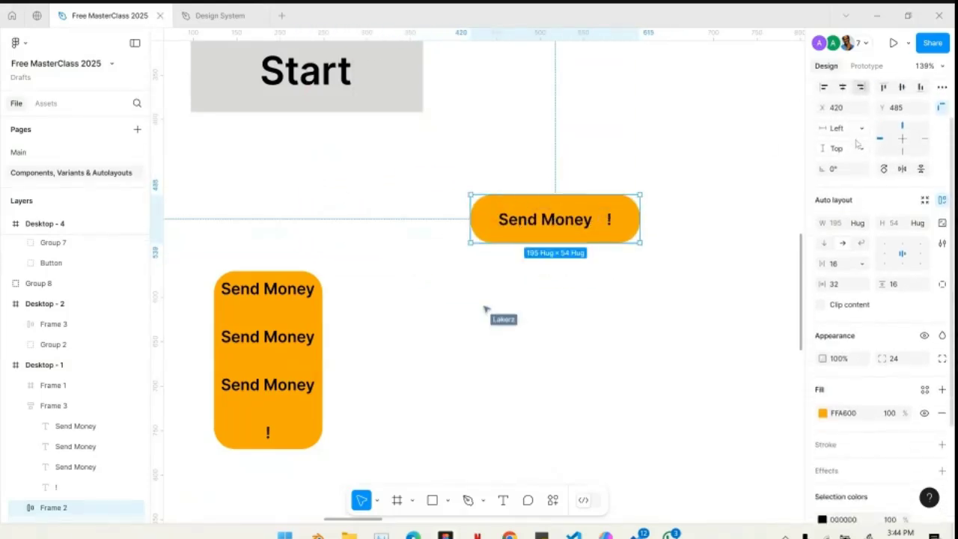
scroll(859, 144, "up", 2)
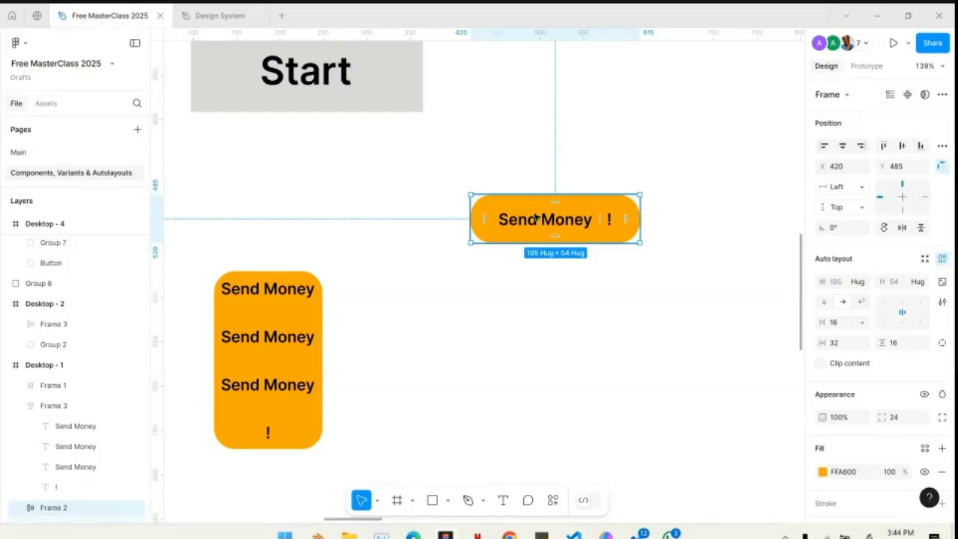
left_click(907, 95)
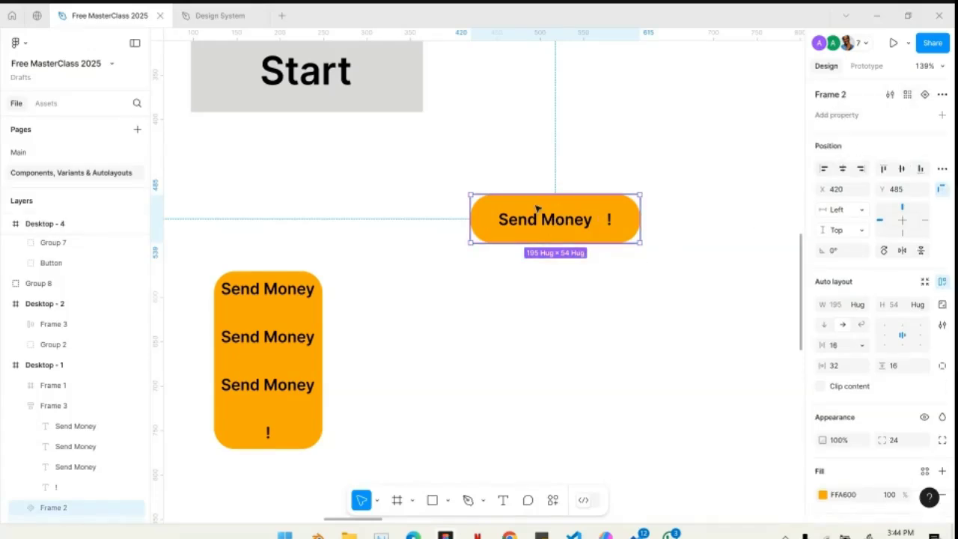
scroll(550, 207, "up", 5)
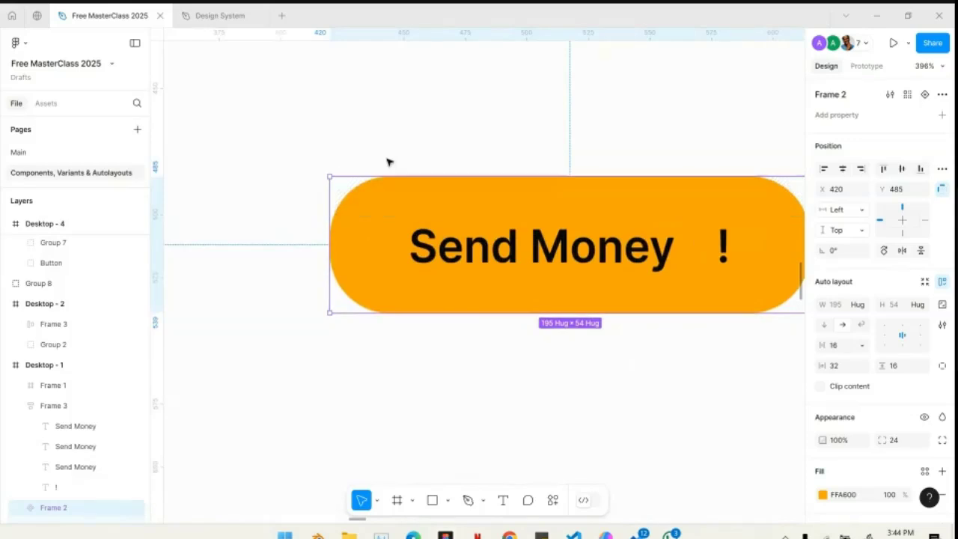
scroll(387, 160, "up", 1)
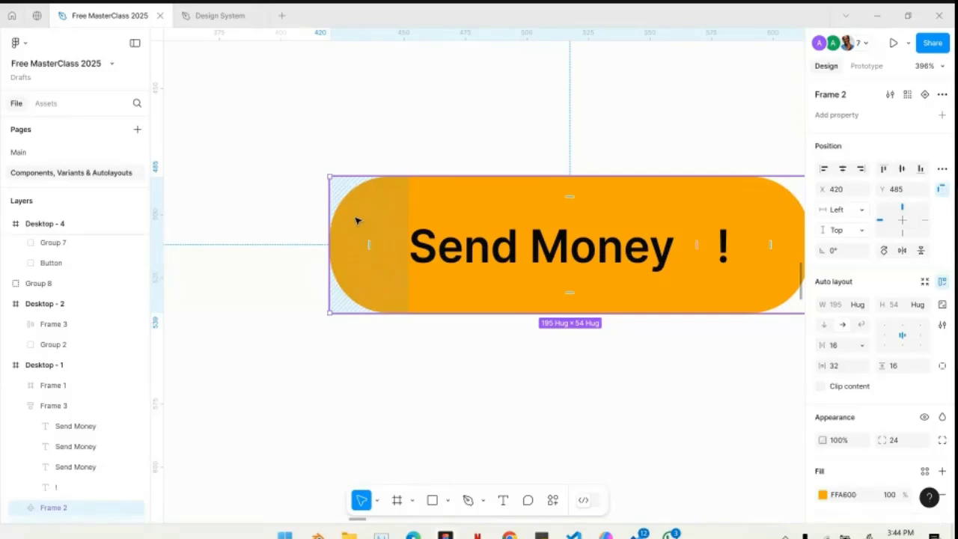
- Locate the Send Money component and its nested text layers in the layer list under Desktop - 1
scroll(64, 405, "down", 3)
left_click(22, 375)
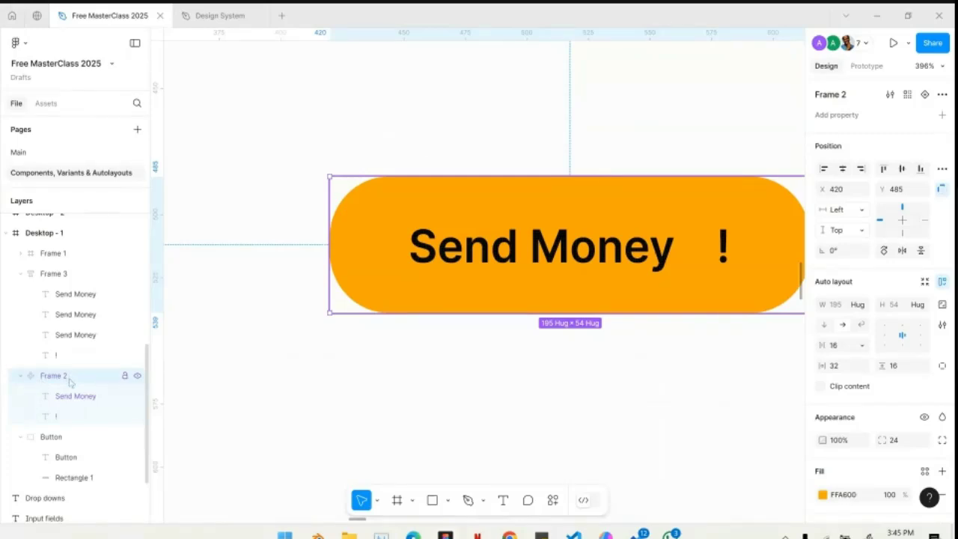
scroll(93, 392, "up", 1)
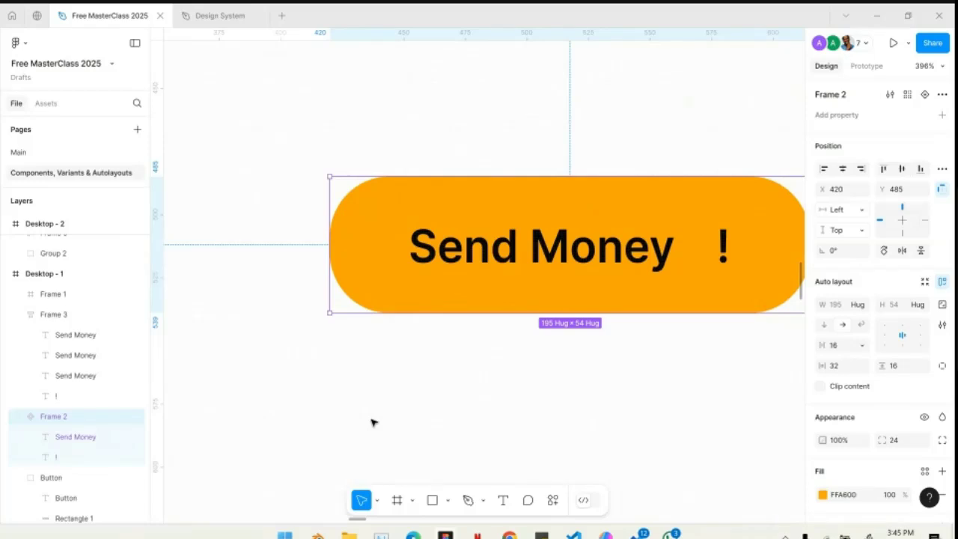
scroll(518, 315, "down", 5)
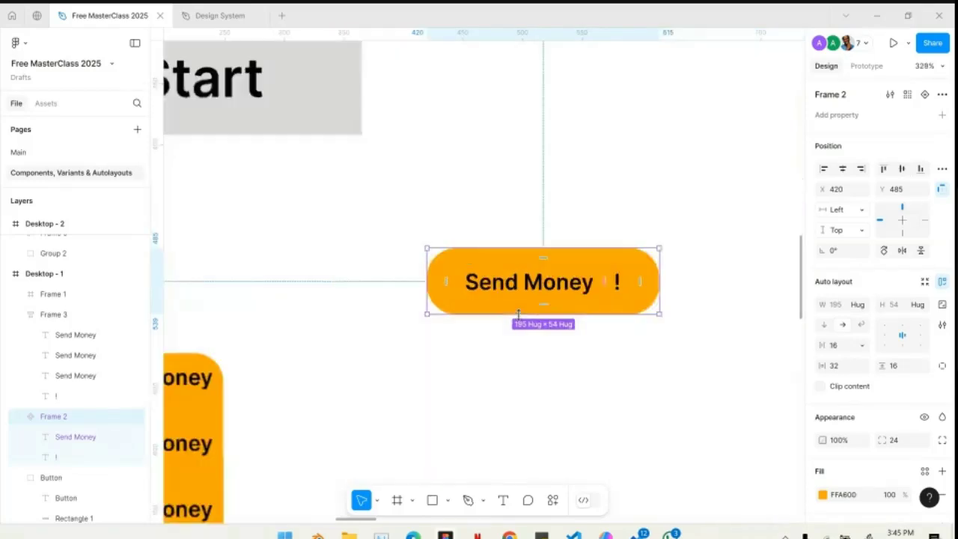
- Place an instance of the Send Money component from this file's assets on Desktop - 4, at about X 1035, Y 83
left_click(399, 311)
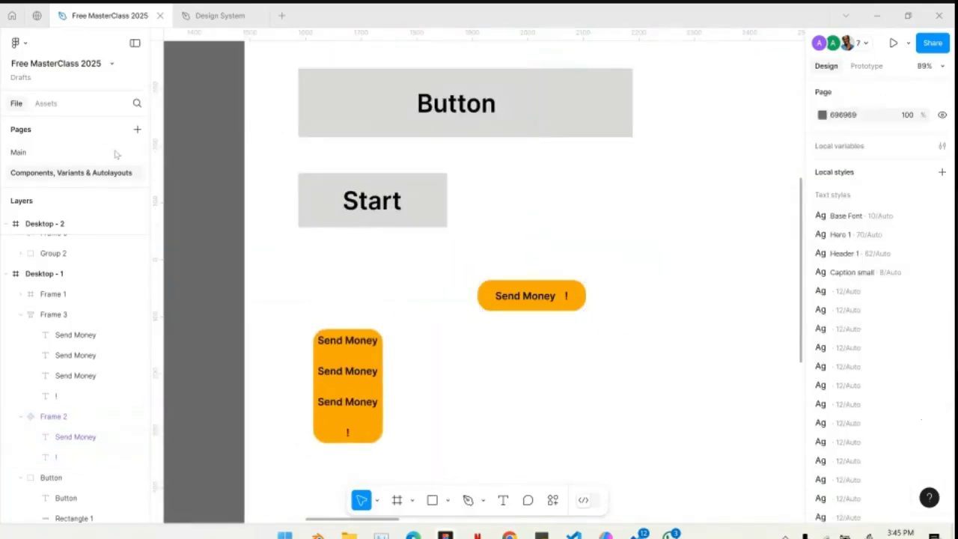
left_click(47, 106)
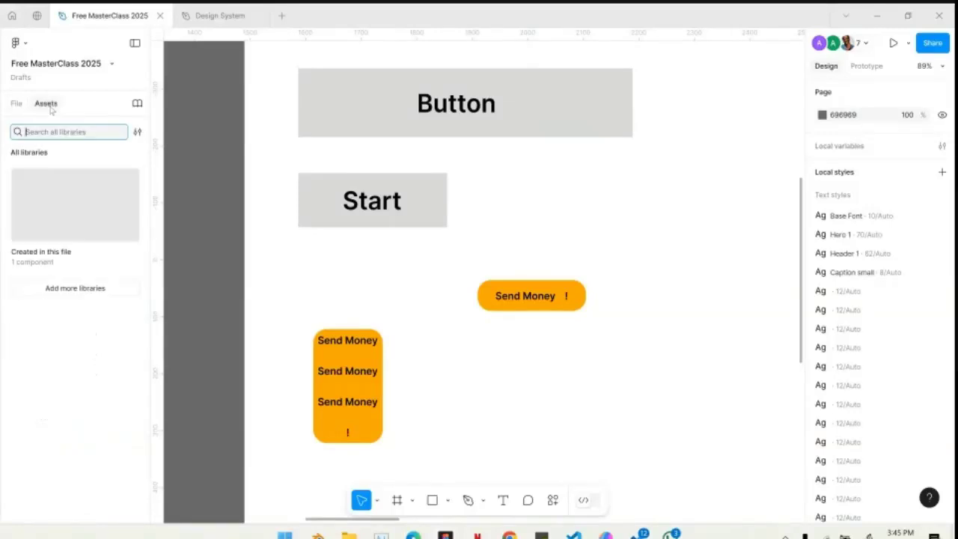
left_click(53, 240)
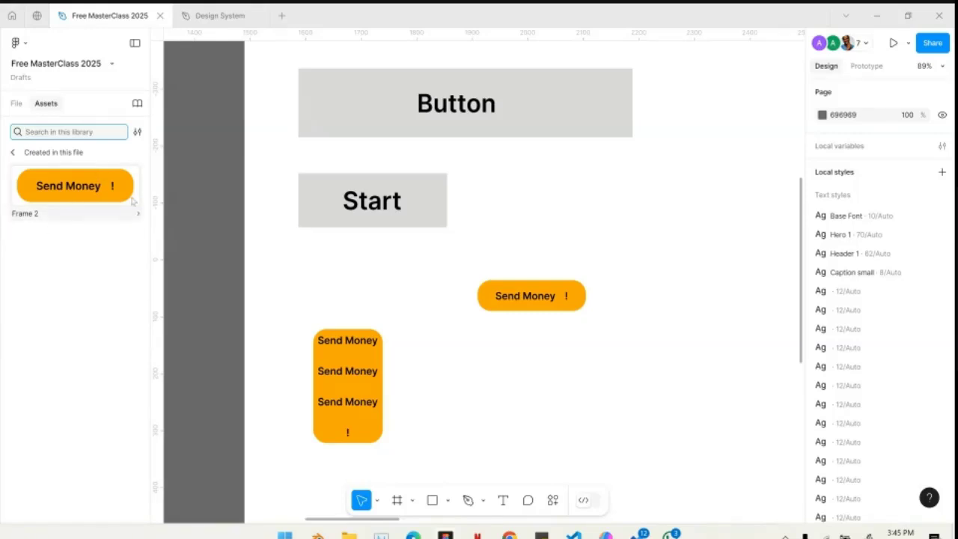
scroll(554, 276, "down", 10)
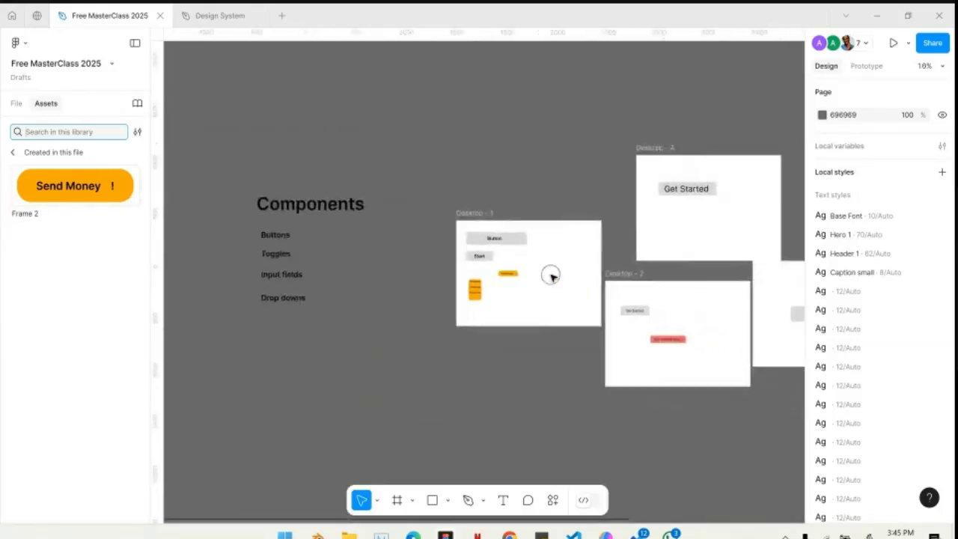
scroll(529, 201, "up", 10)
left_click_drag(112, 195, 509, 184)
scroll(509, 184, "up", 5)
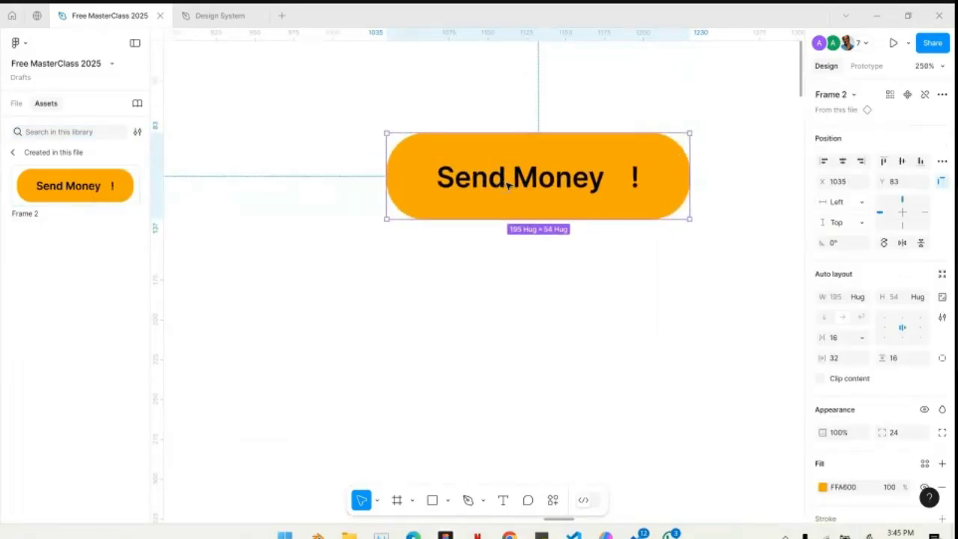
- Compare the new instance on Desktop - 4 with the main Send Money component on Desktop - 1, selecting the main component
scroll(508, 185, "down", 10)
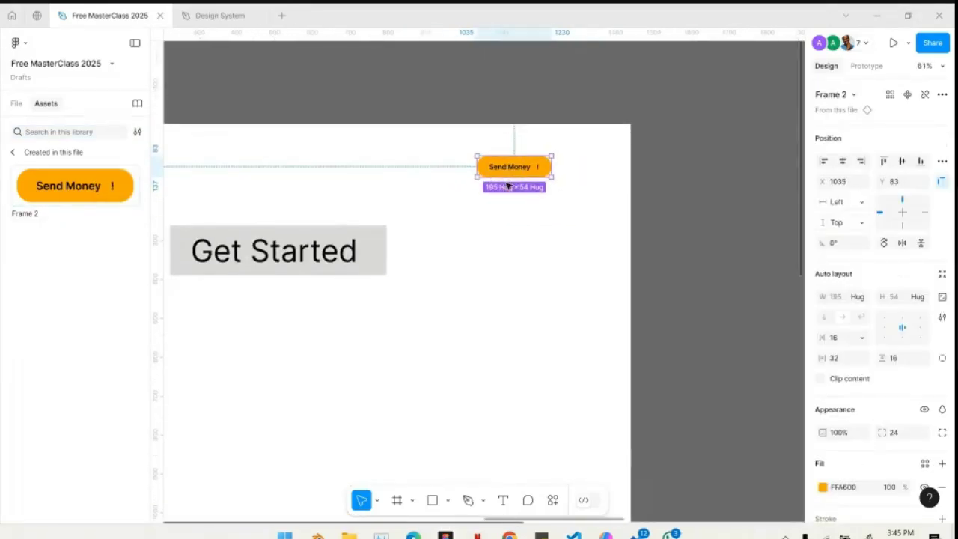
scroll(508, 185, "left", 3)
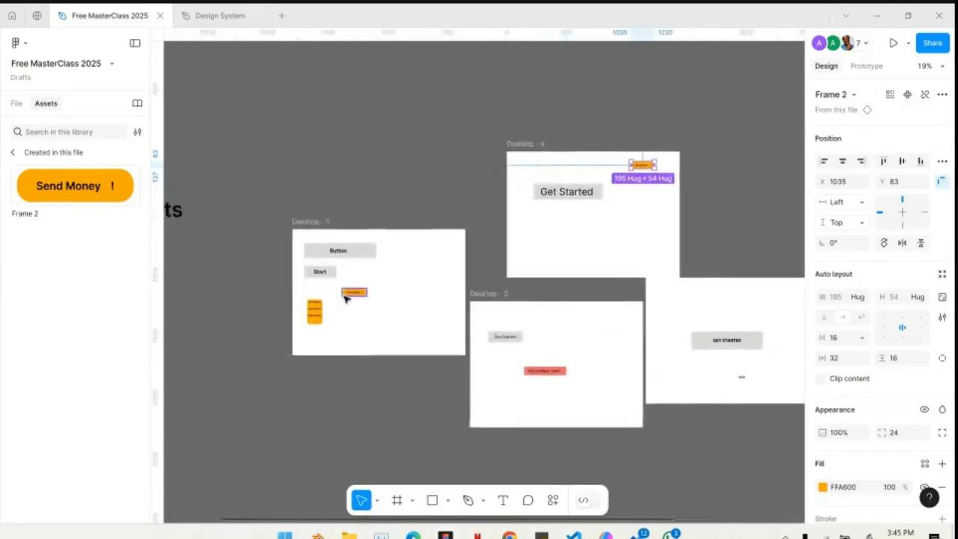
scroll(349, 297, "up", 5)
left_click(363, 295)
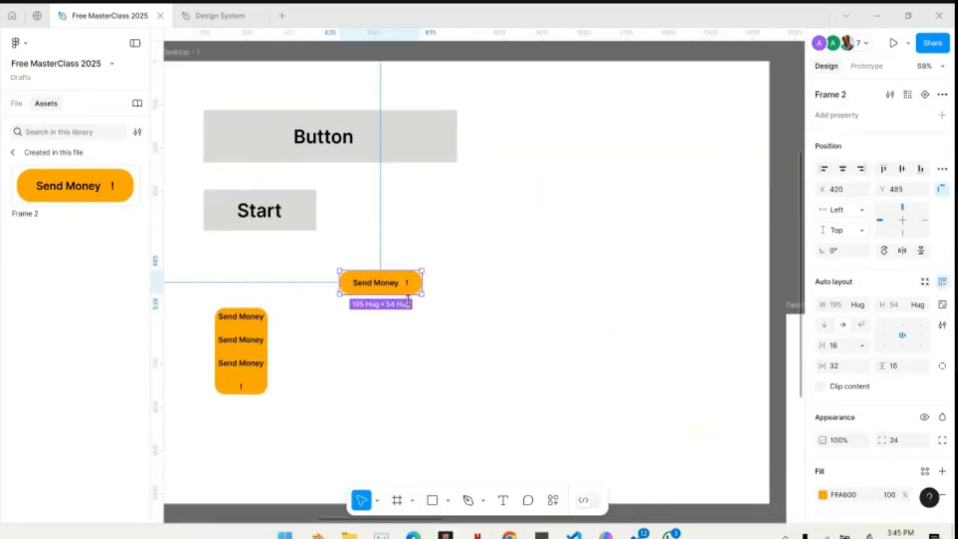
- Add one Send Money instance to Desktop - 2 and three to Desktop - 3, the last at about X 1052, Y 744
scroll(409, 299, "right", 10)
scroll(409, 302, "down", 3)
scroll(409, 302, "down", 5)
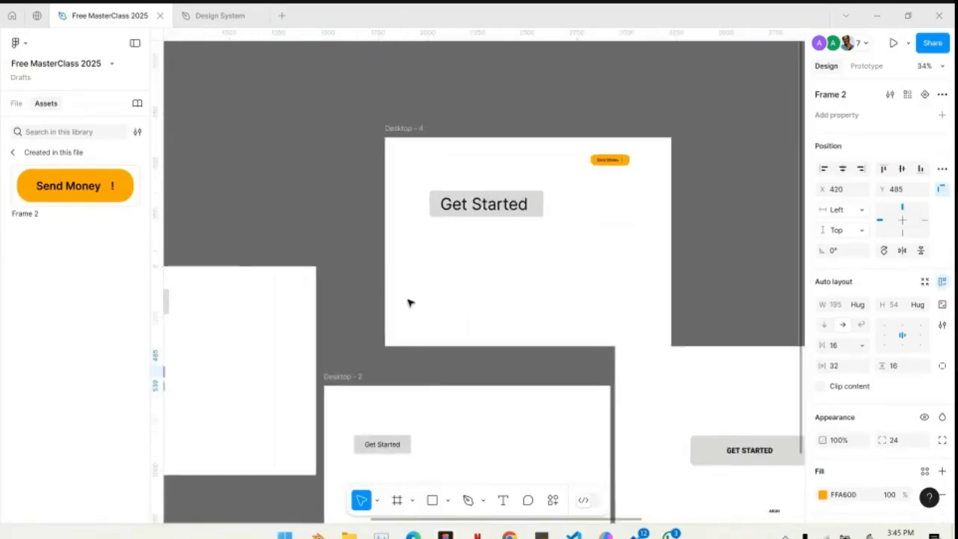
left_click_drag(524, 182, 729, 488)
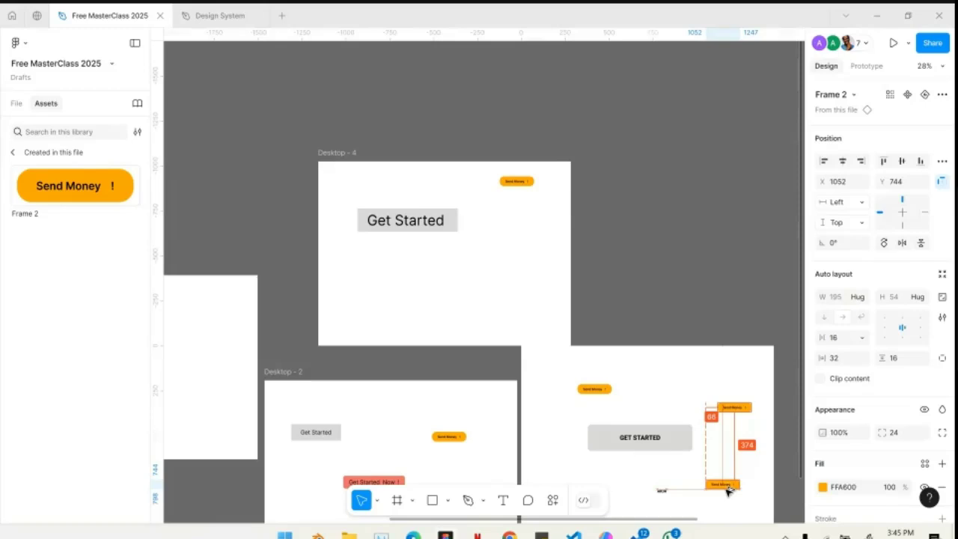
- Change the fill of the main Send Money component on Desktop - 1 to cyan, 00F2FF
scroll(481, 407, "left", 4)
scroll(418, 403, "up", 10)
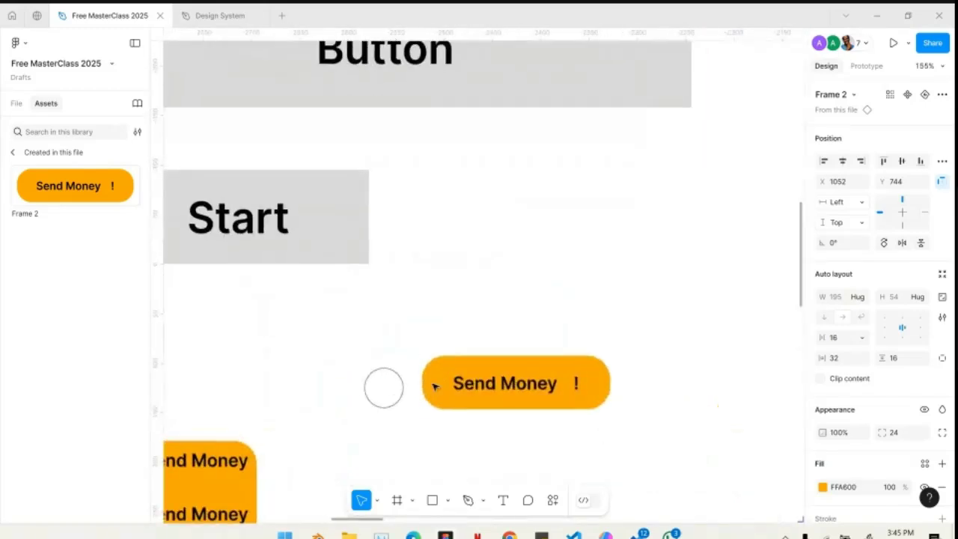
left_click(574, 381)
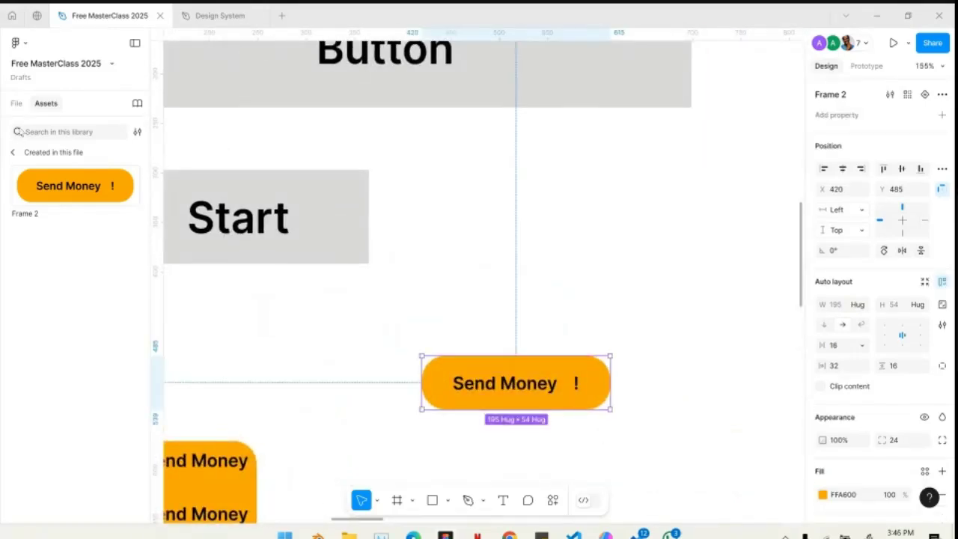
left_click(16, 104)
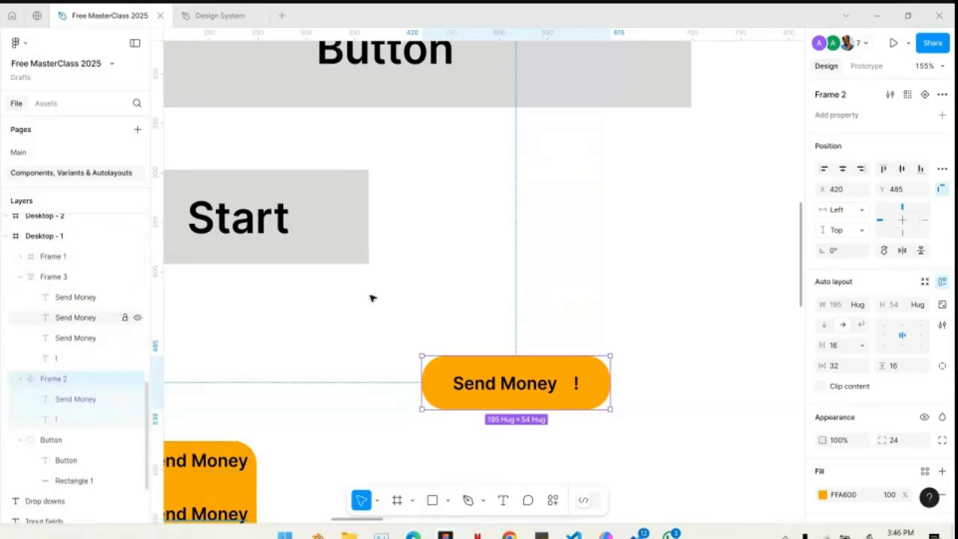
scroll(495, 396, "down", 2)
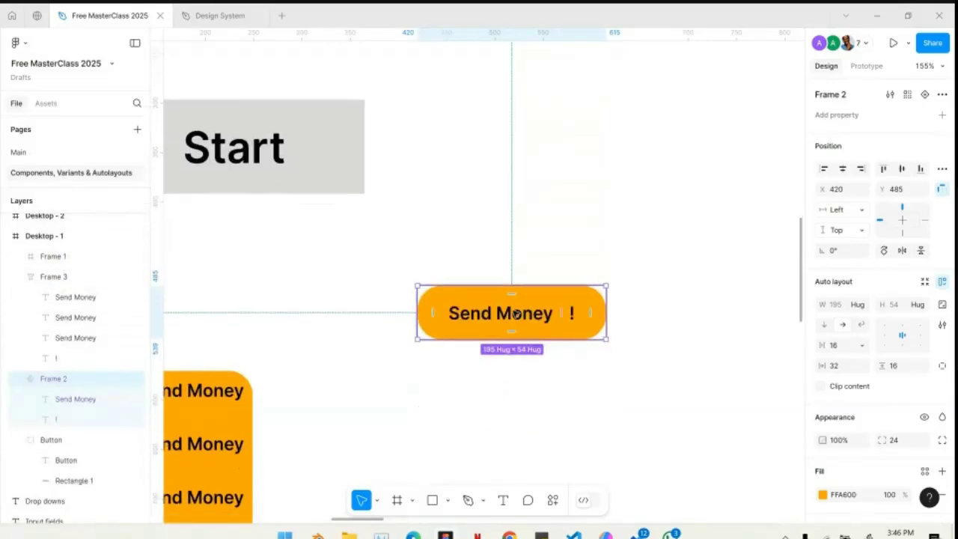
left_click(823, 494)
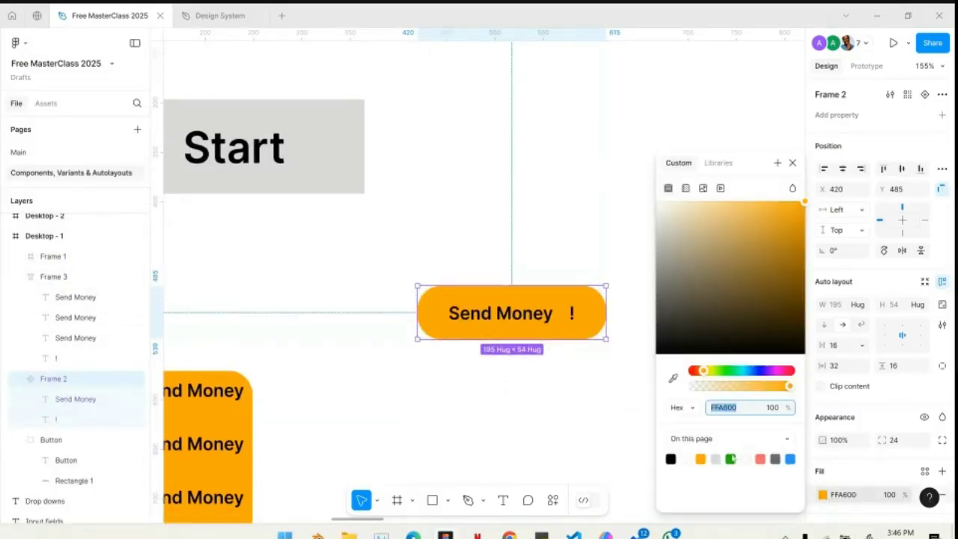
left_click(740, 372)
left_click_drag(766, 212, 806, 201)
left_click(743, 372)
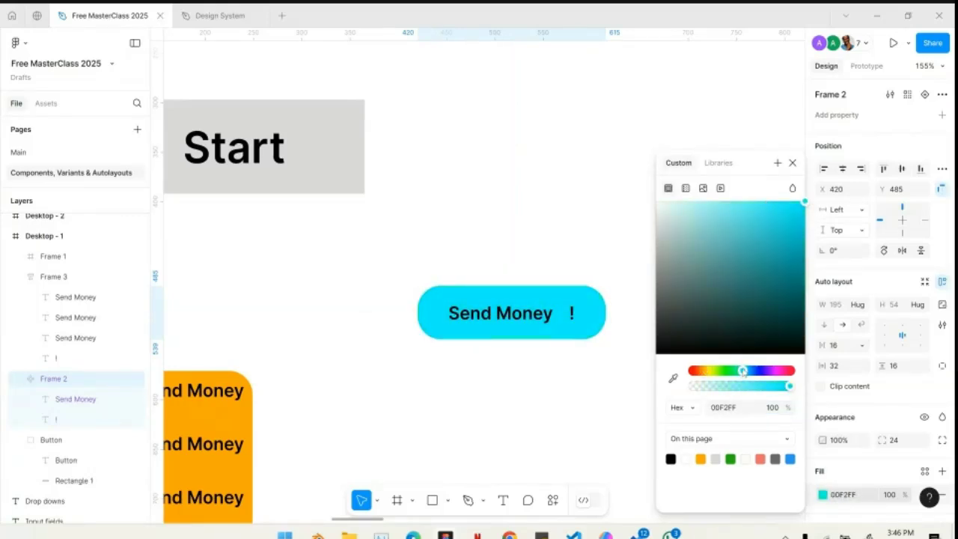
- Examine the fill color of the Send Money instances on the other desktop frames against the main component
scroll(542, 252, "down", 10)
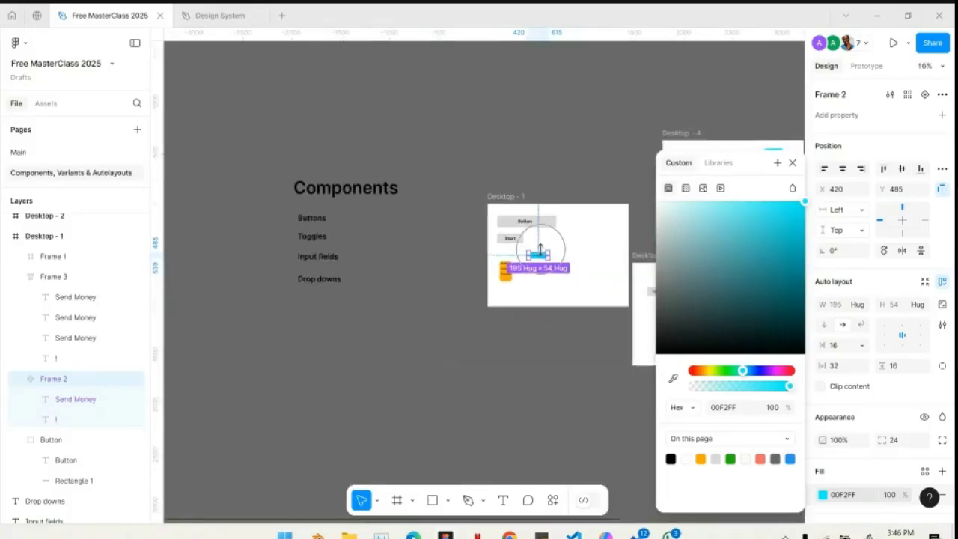
scroll(542, 252, "right", 1)
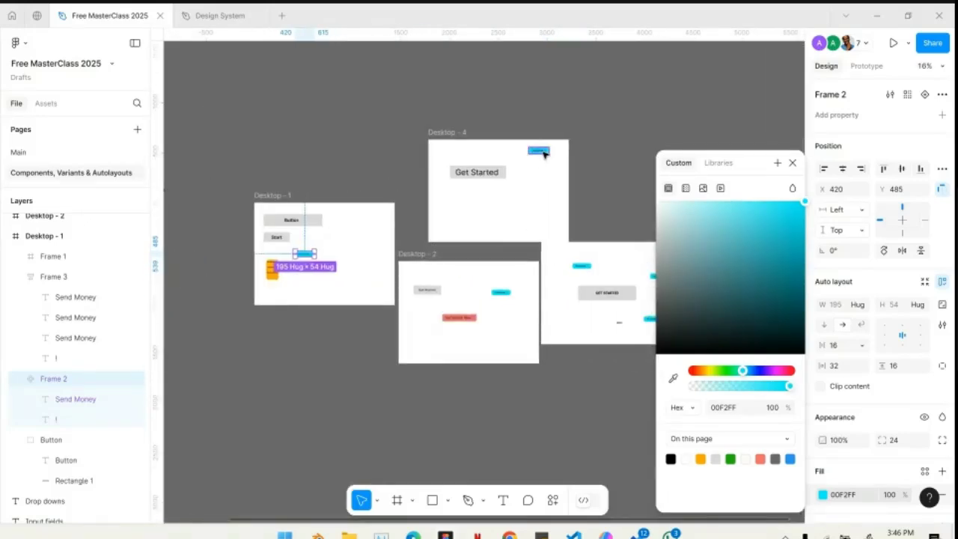
left_click(618, 198)
scroll(267, 253, "up", 8)
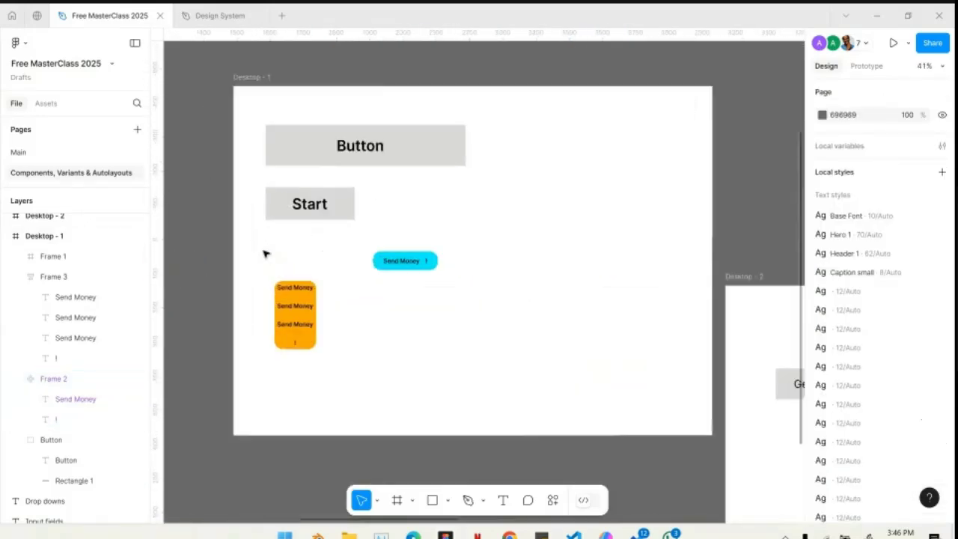
left_click(490, 265)
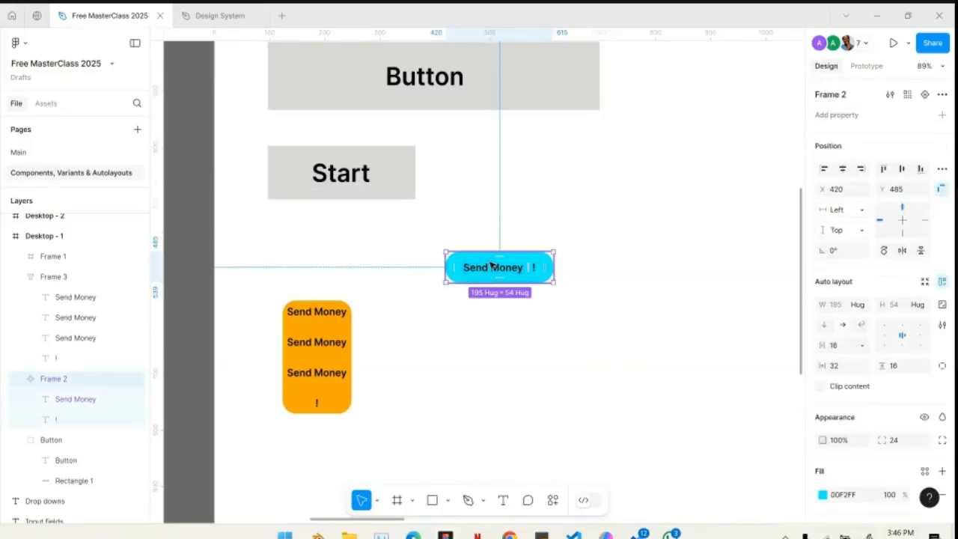
scroll(491, 265, "down", 5)
scroll(491, 265, "right", 5)
scroll(491, 265, "up", 2)
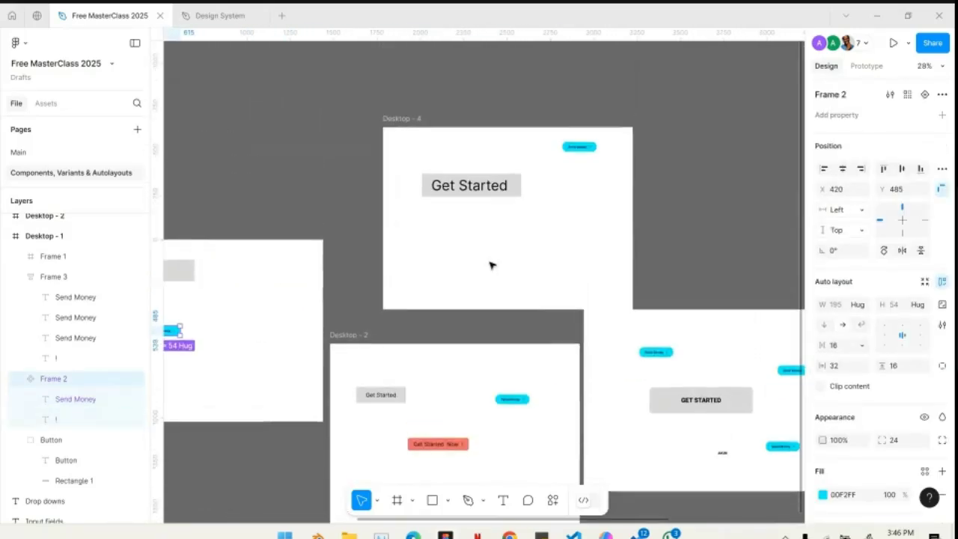
scroll(491, 265, "left", 5)
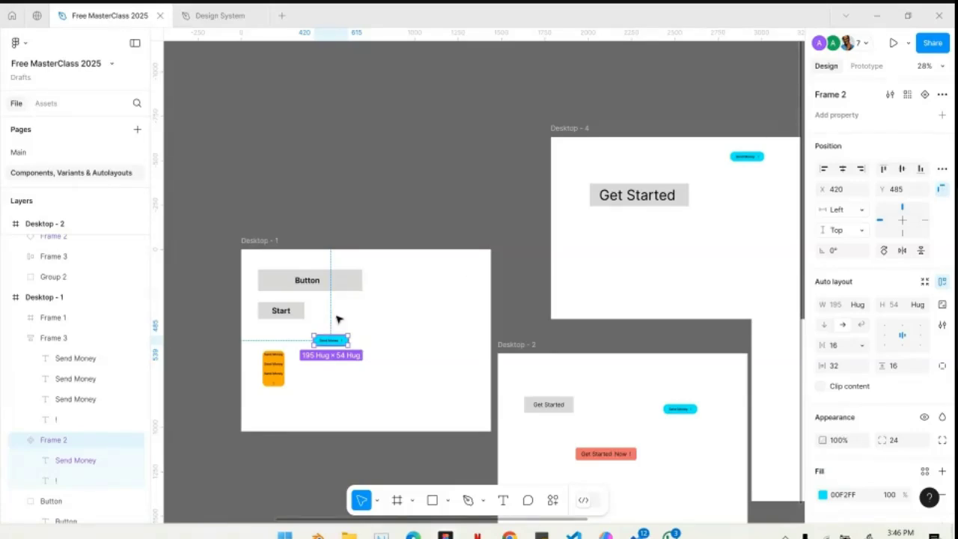
- Select the Button group, the main Send Money component and its Desktop - 4 instance in turn to compare them
left_click(309, 278)
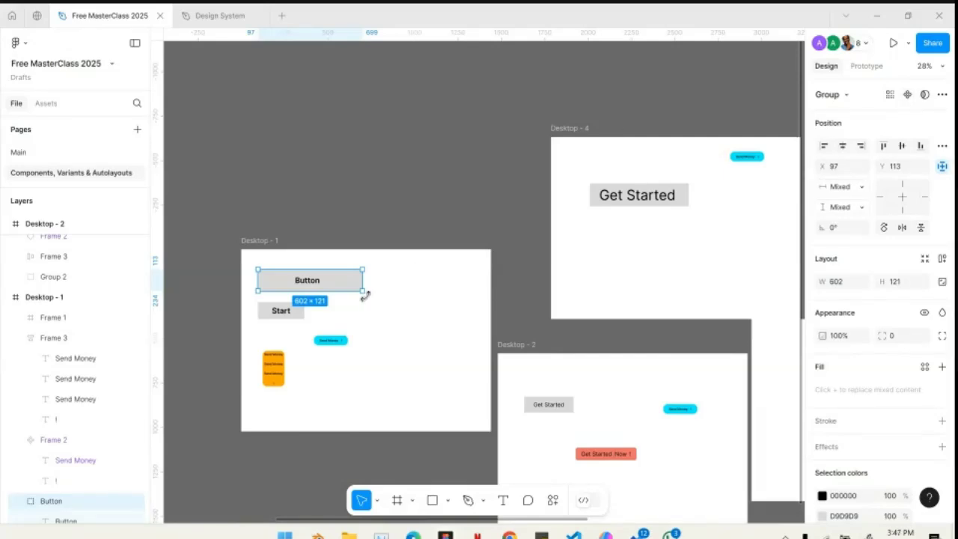
scroll(376, 320, "right", 3)
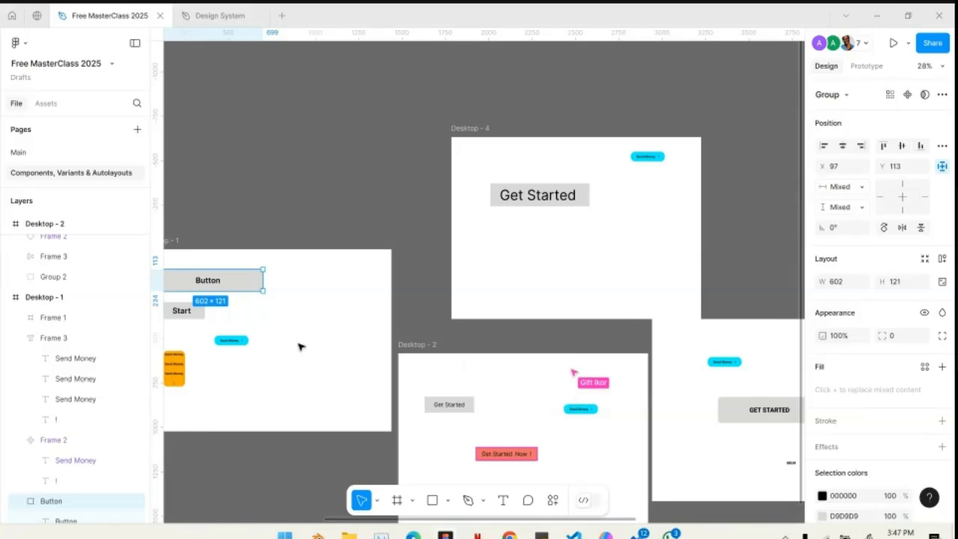
left_click(230, 341)
left_click(649, 158)
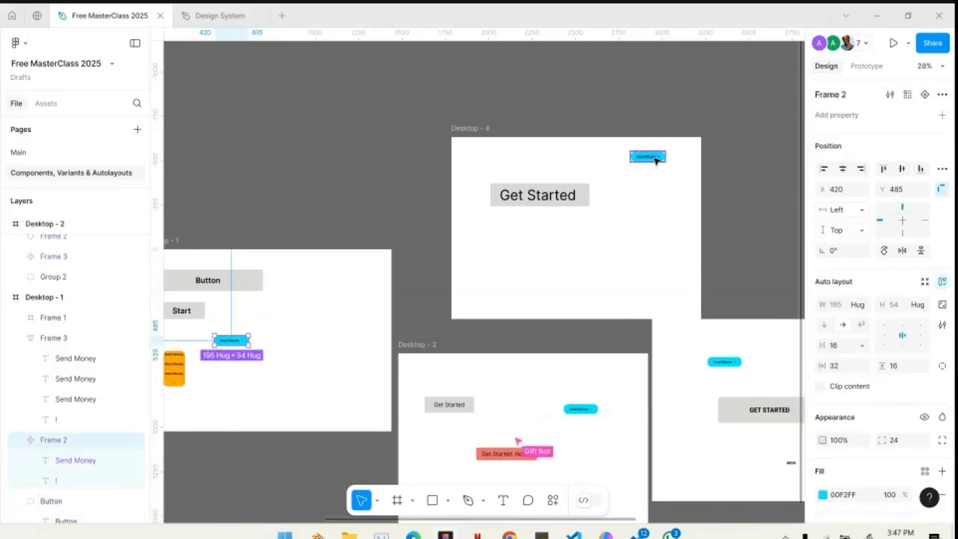
scroll(655, 159, "up", 5)
scroll(656, 159, "left", 5)
scroll(656, 160, "down", 2)
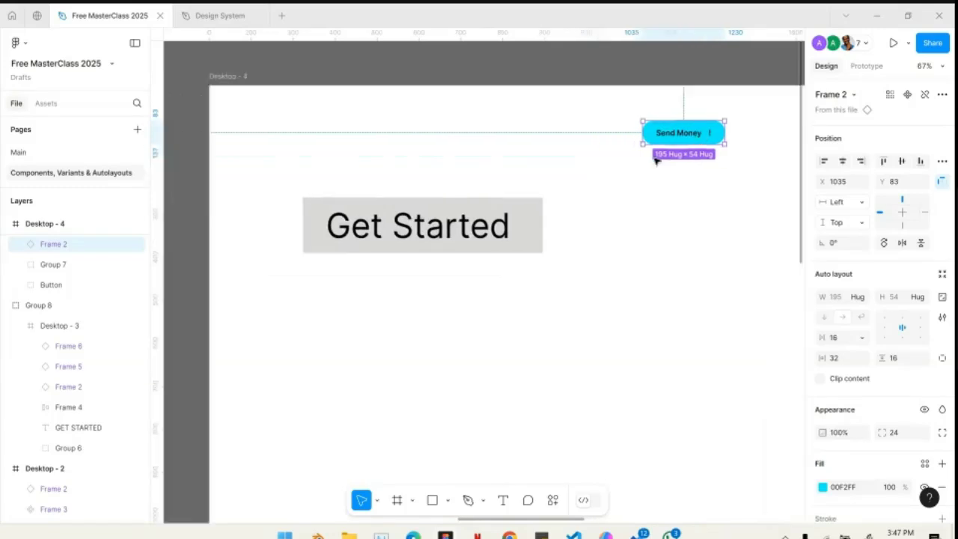
- Return to the main Send Money component on Desktop - 1, select it, and review its instances across the other frames
scroll(419, 331, "left", 1)
scroll(419, 332, "left", 5)
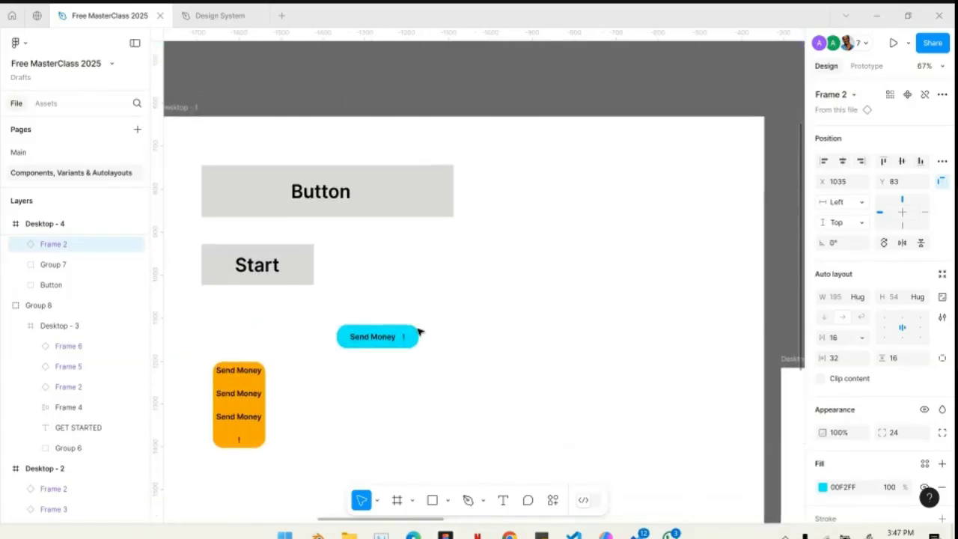
scroll(419, 331, "right", 3)
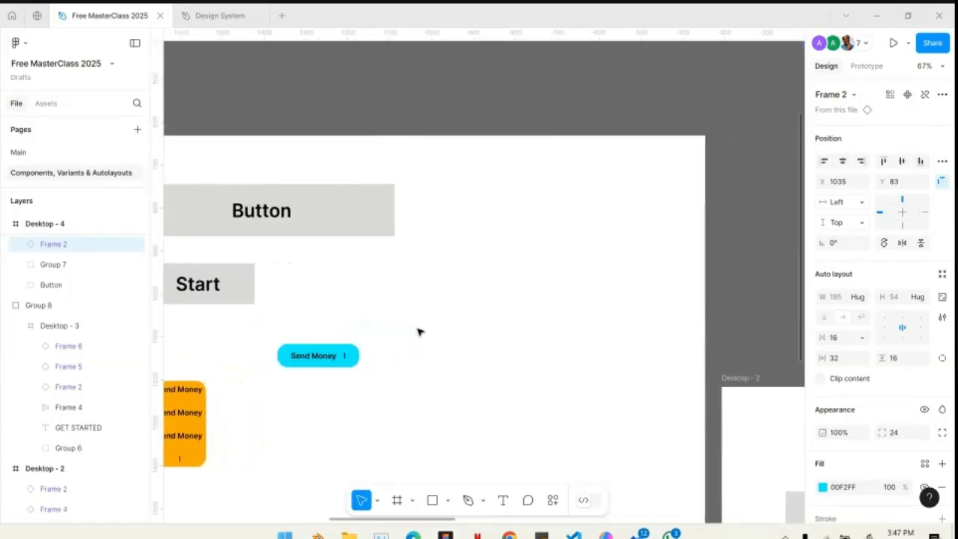
left_click(327, 357)
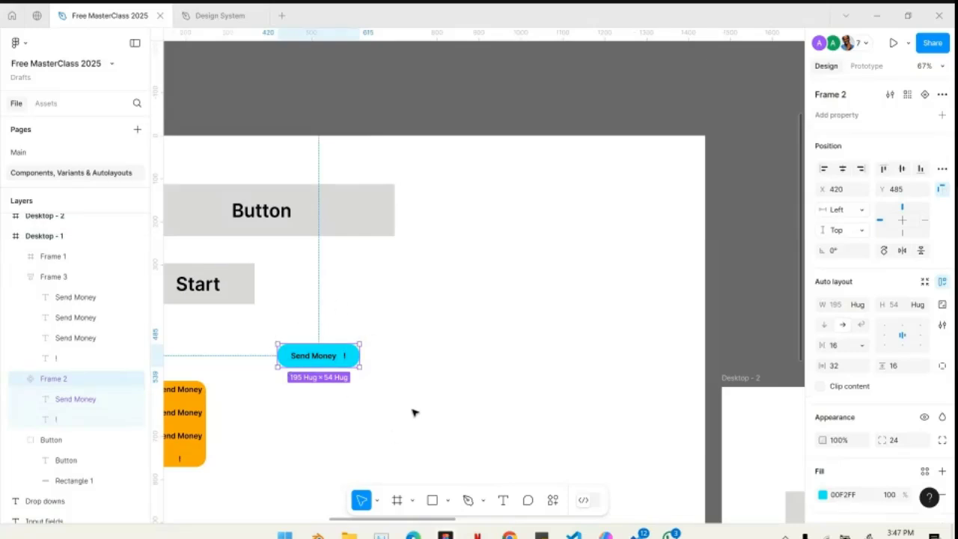
scroll(415, 413, "right", 8)
scroll(415, 412, "down", 2)
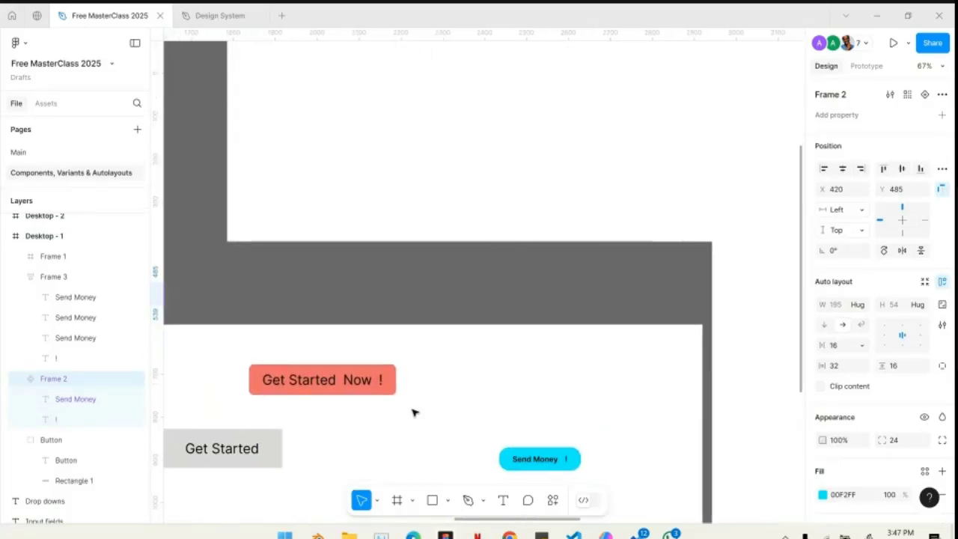
scroll(415, 413, "down", 5)
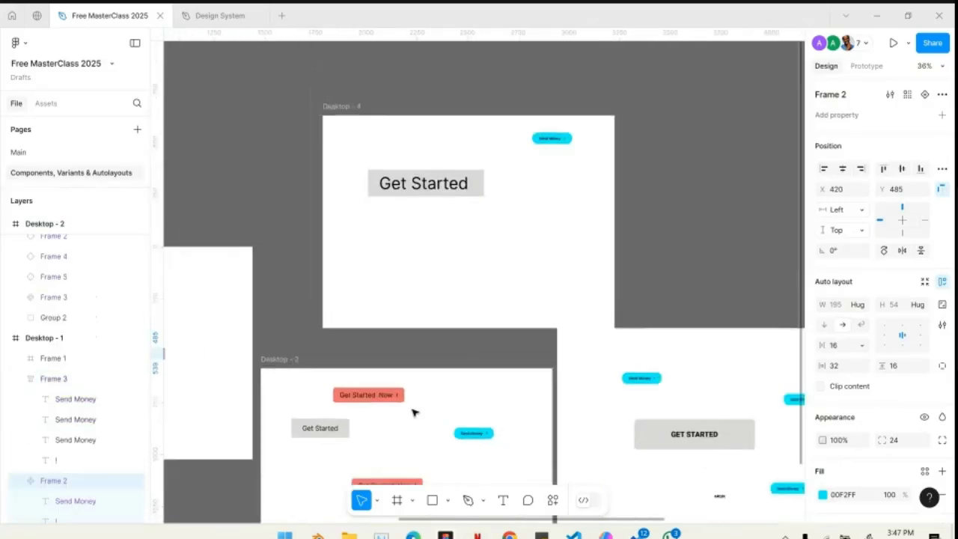
scroll(413, 411, "left", 6)
scroll(432, 370, "right", 4)
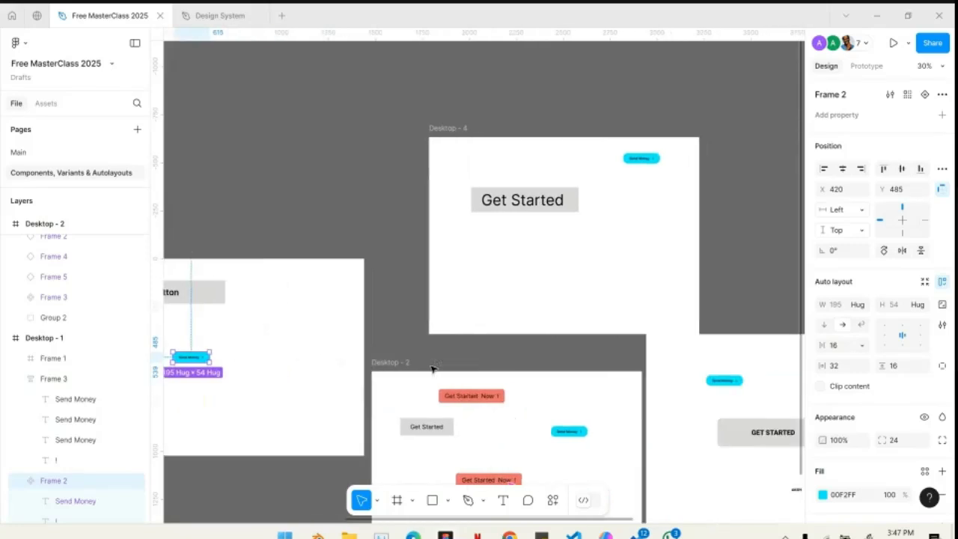
- Change the fill of the Send Money instance on Desktop - 2 to green, 22B00C, and check the other frames
scroll(532, 445, "up", 4)
scroll(667, 421, "up", 5)
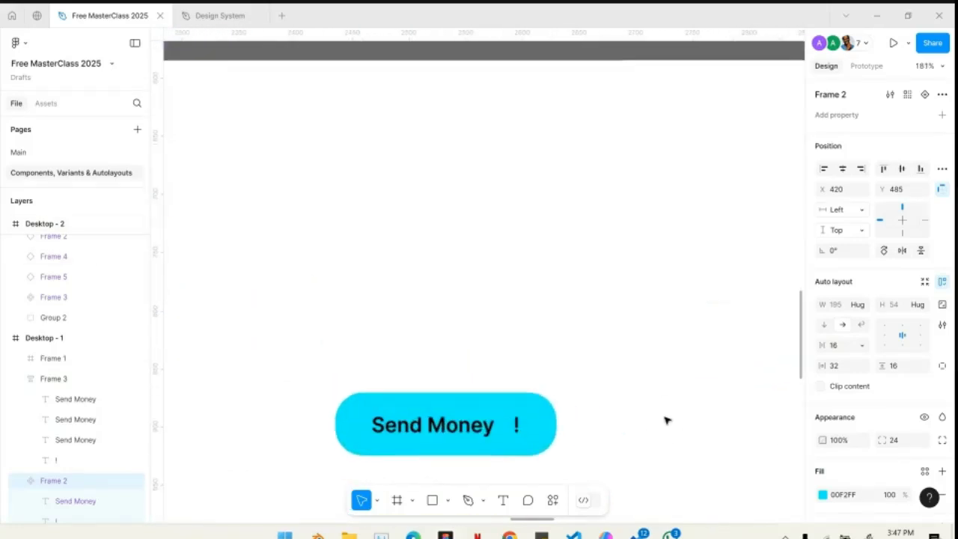
left_click(610, 420)
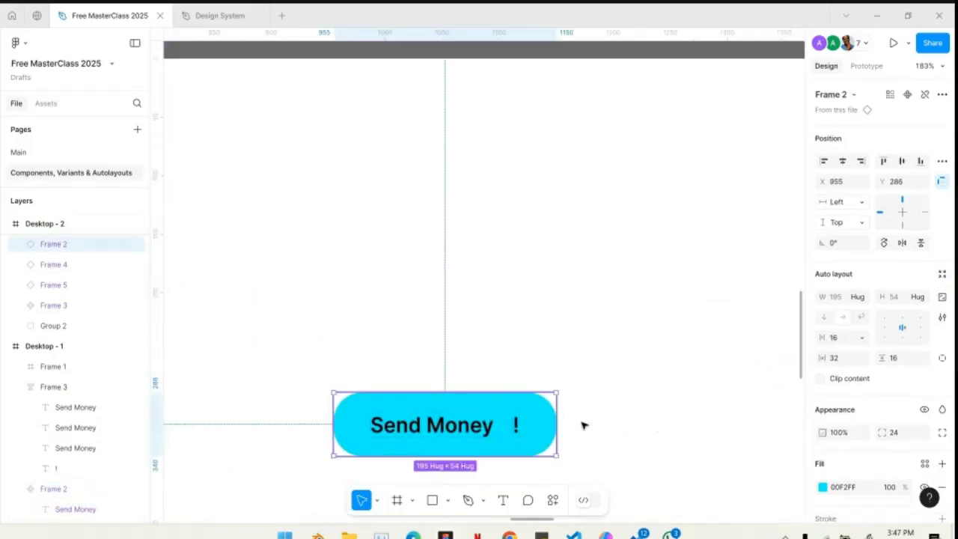
left_click(824, 487)
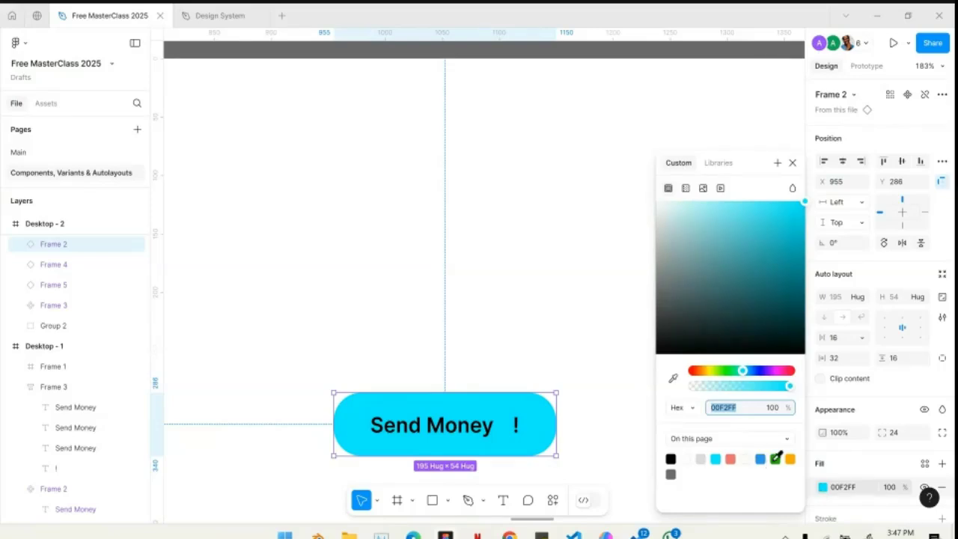
left_click(776, 459)
scroll(534, 340, "down", 10)
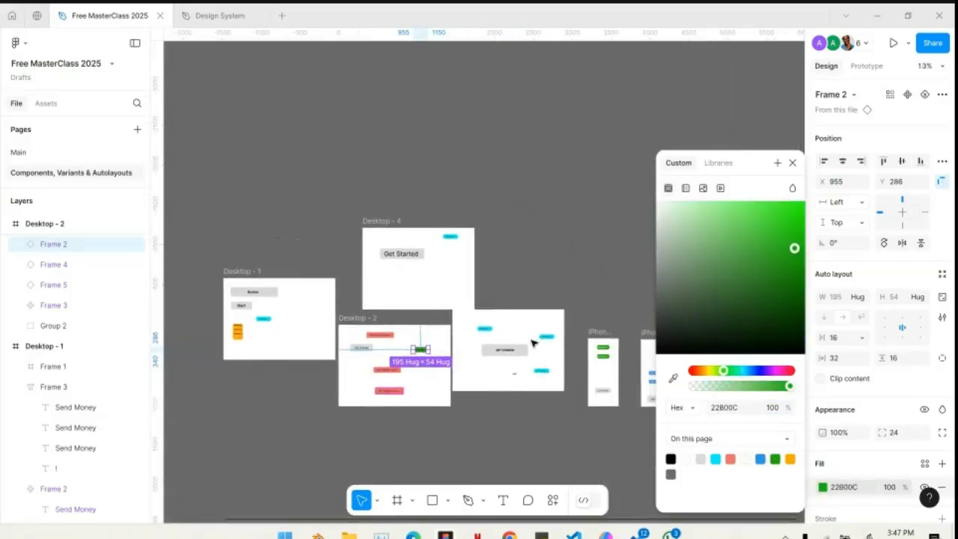
scroll(479, 377, "up", 8)
scroll(479, 377, "left", 3)
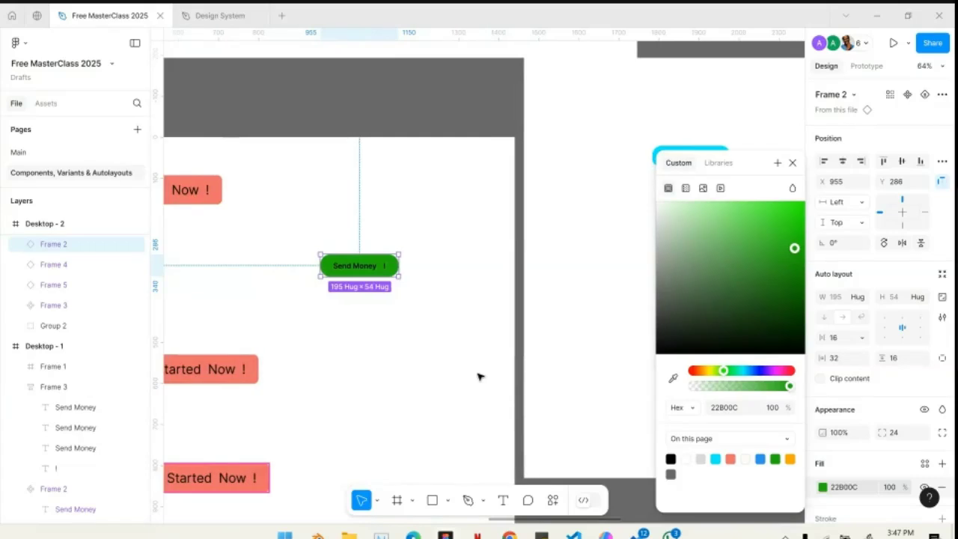
left_click(792, 162)
scroll(486, 256, "down", 5)
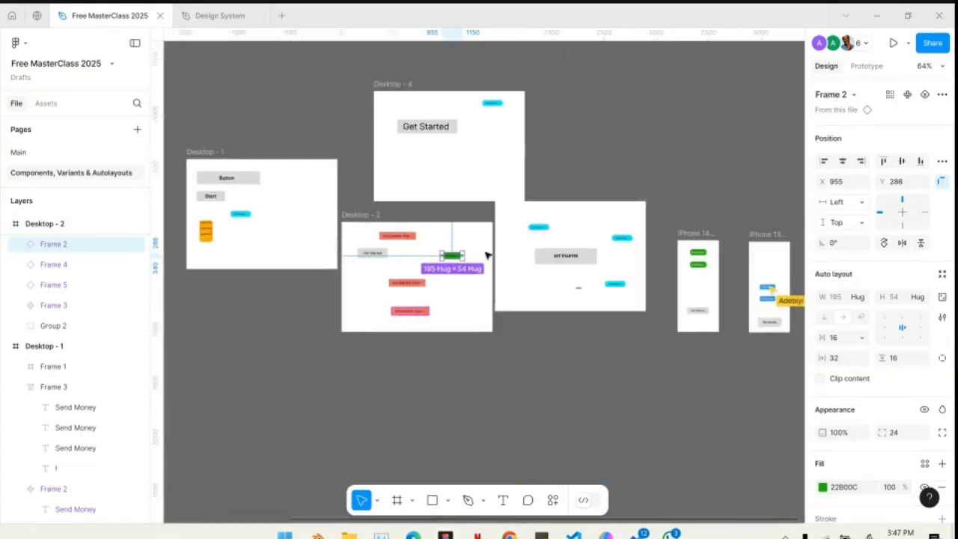
- Add a variant to the main Send Money component on Desktop - 1
scroll(487, 255, "up", 2)
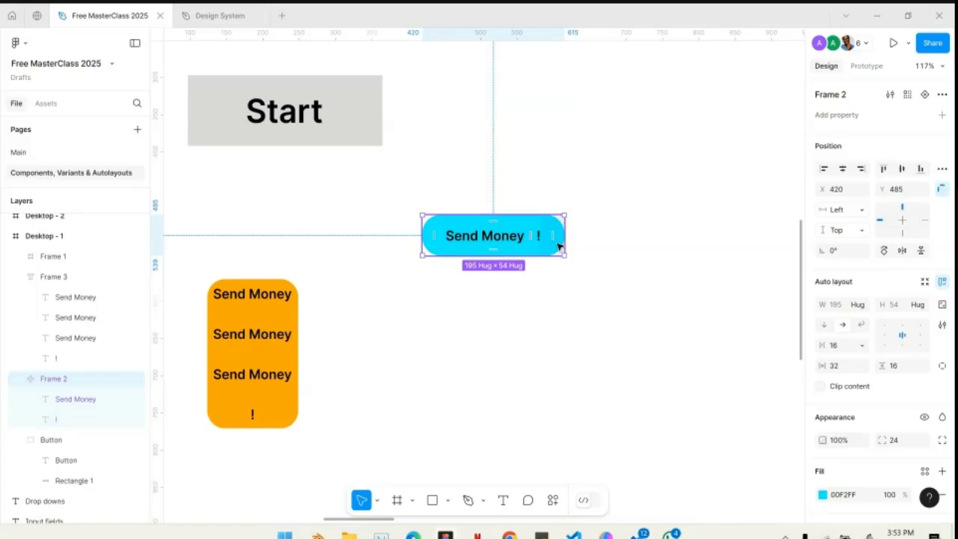
scroll(505, 285, "up", 5)
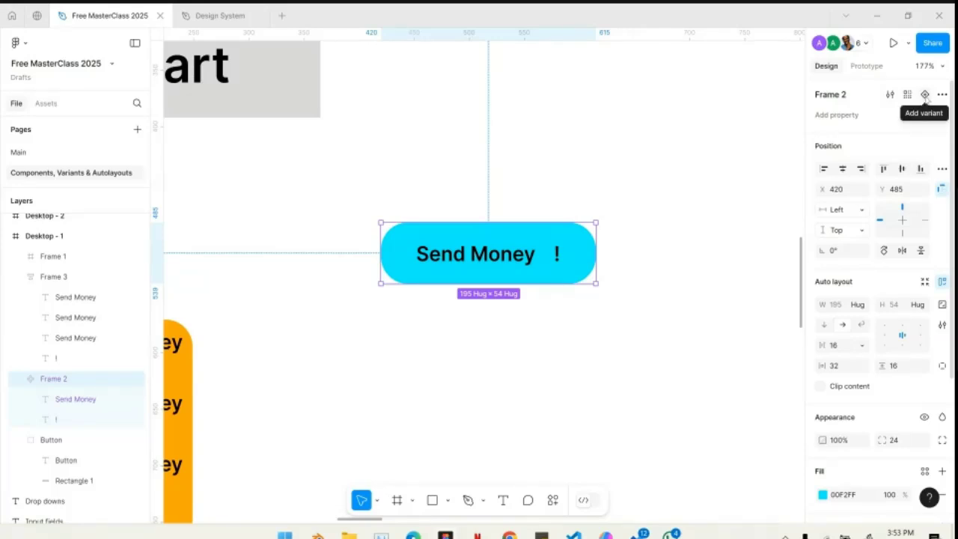
left_click(926, 95)
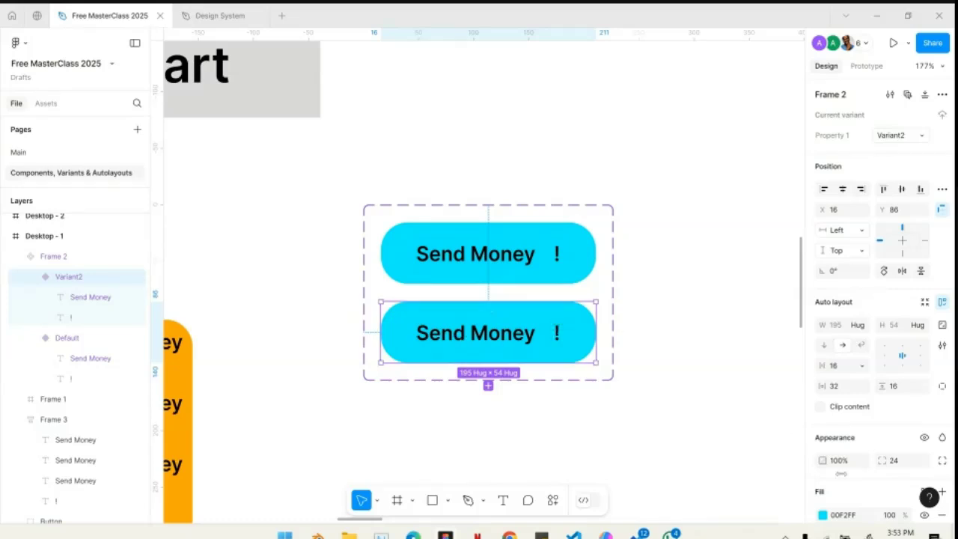
- Set the fill of the new Send Money variant to white, FFFFFF
scroll(841, 475, "down", 2)
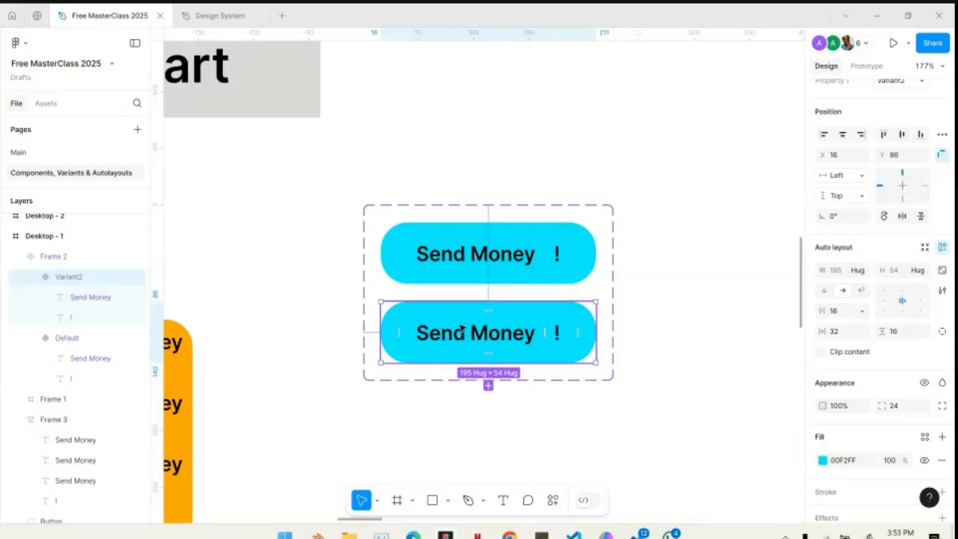
left_click(823, 460)
left_click_drag(691, 277, 517, 148)
left_click(516, 148)
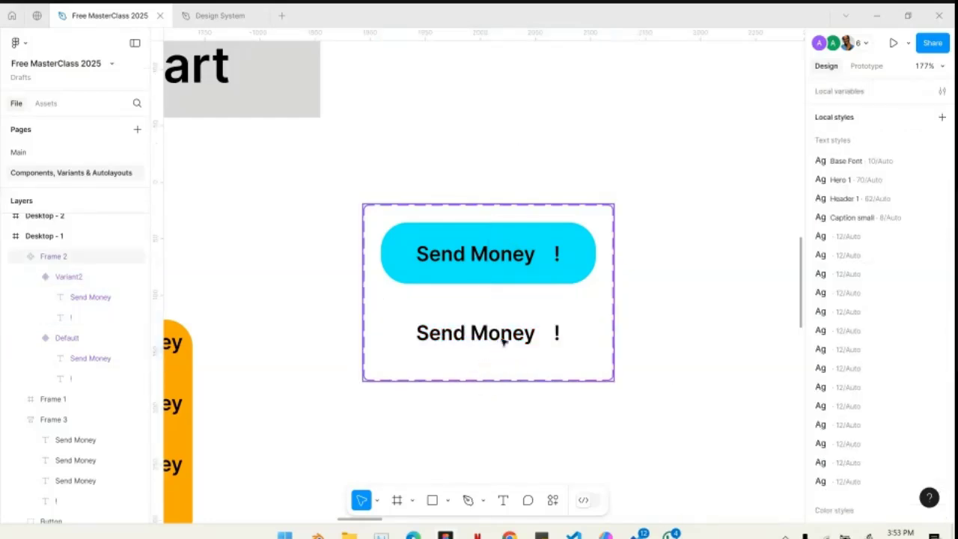
- Select the white Send Money variant inside the component set and add a black 1 px inside stroke
left_click(504, 341)
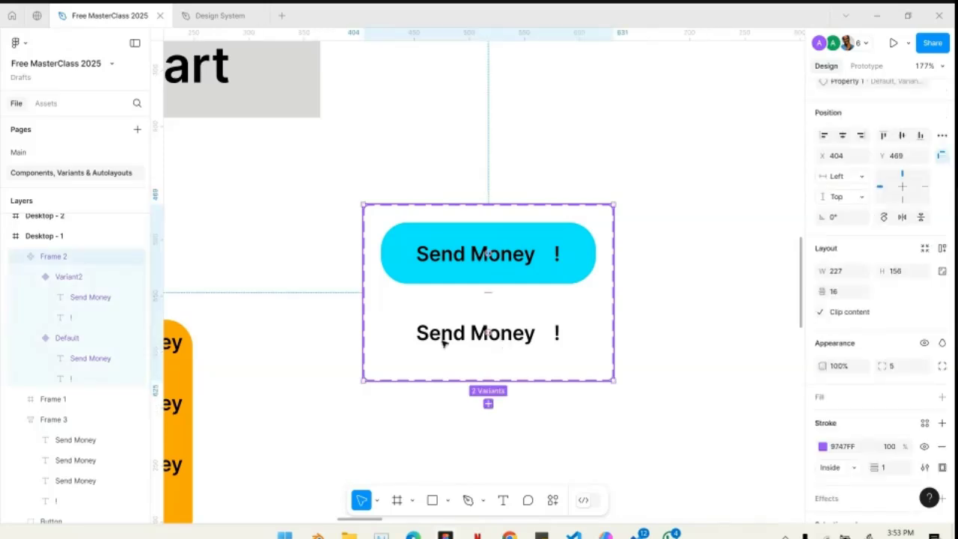
left_click(471, 340)
left_click(375, 439)
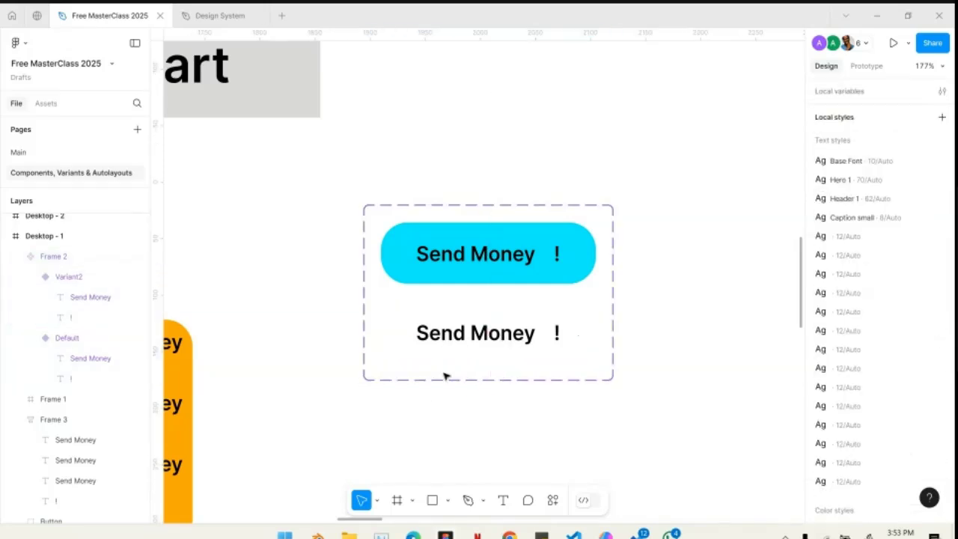
left_click(511, 345)
left_click(471, 336)
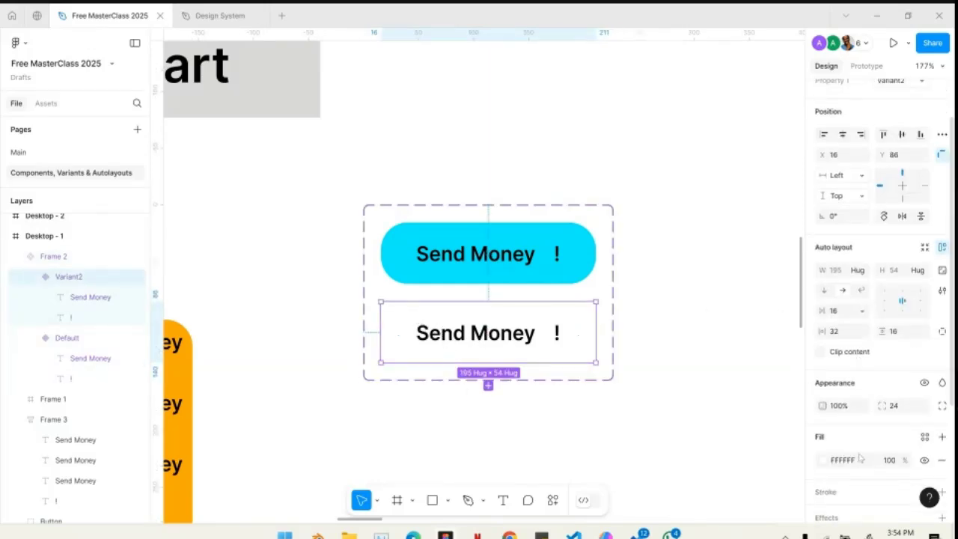
scroll(859, 458, "down", 2)
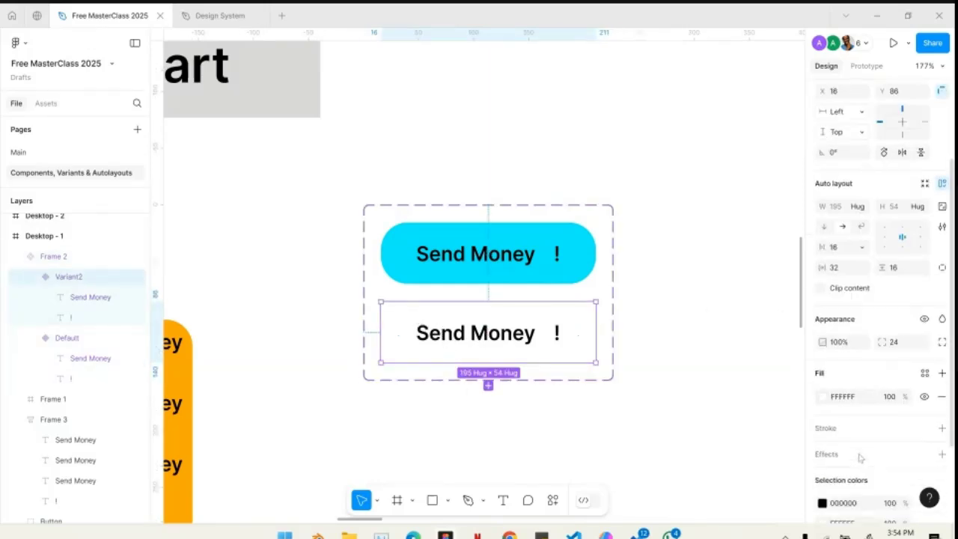
left_click(943, 429)
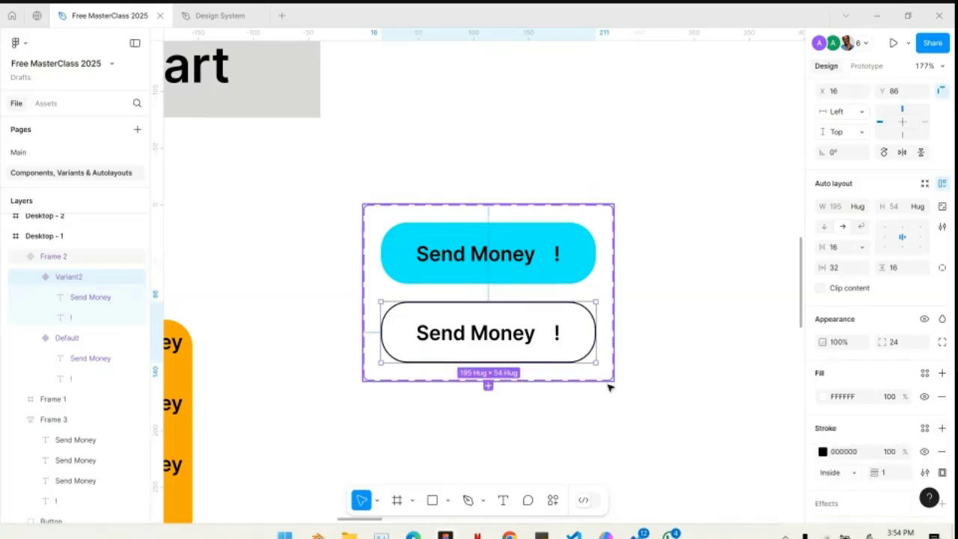
- Recolor the second variant's stroke, Send Money text and exclamation mark to cyan, 00F2FF
left_click(823, 452)
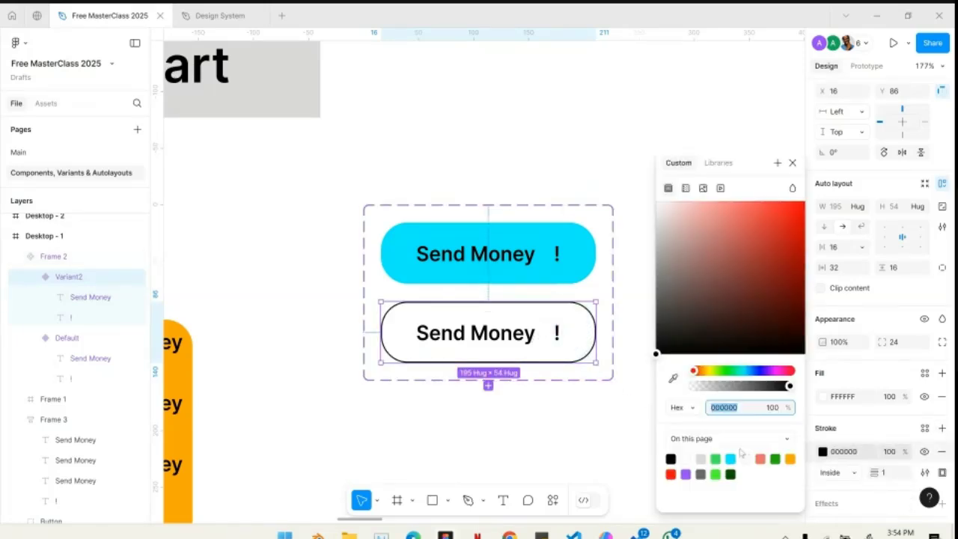
left_click(731, 459)
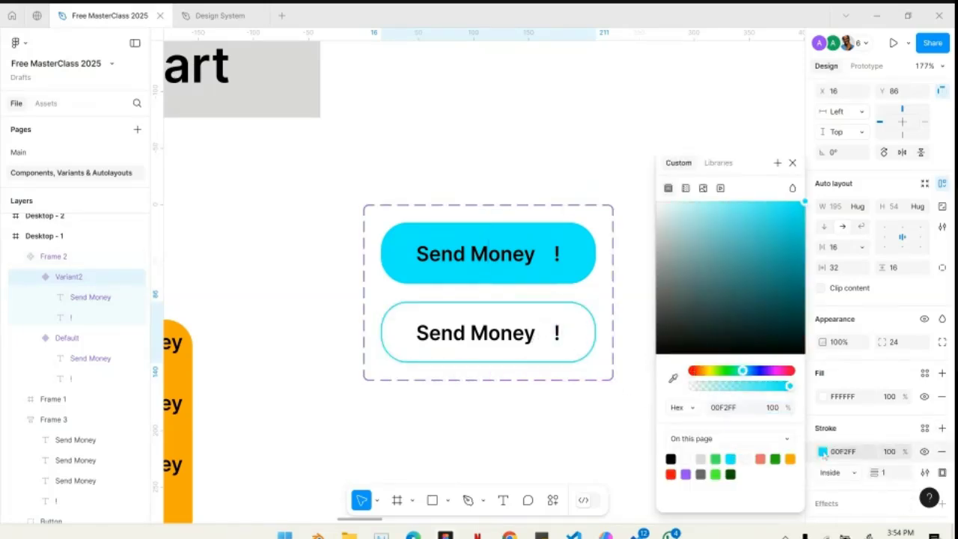
left_click(493, 335)
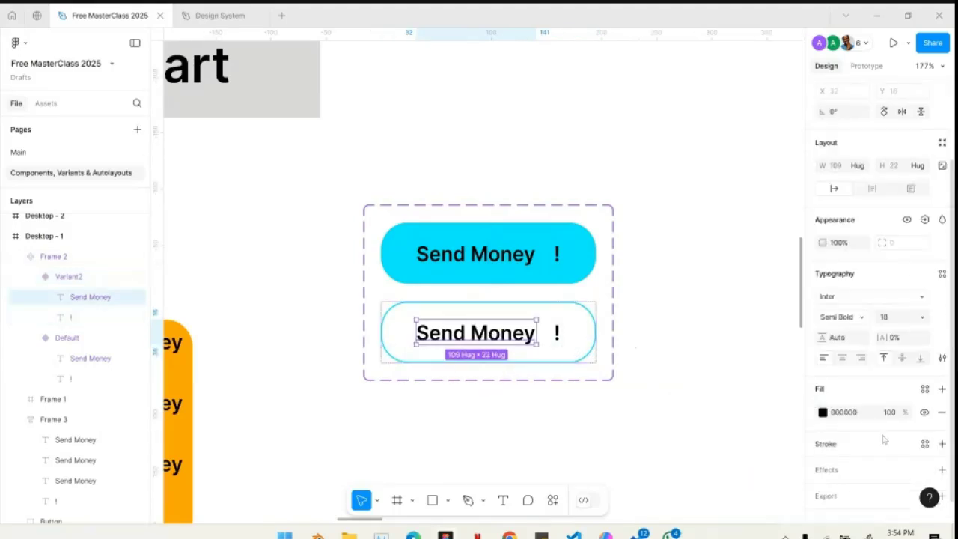
left_click(823, 413)
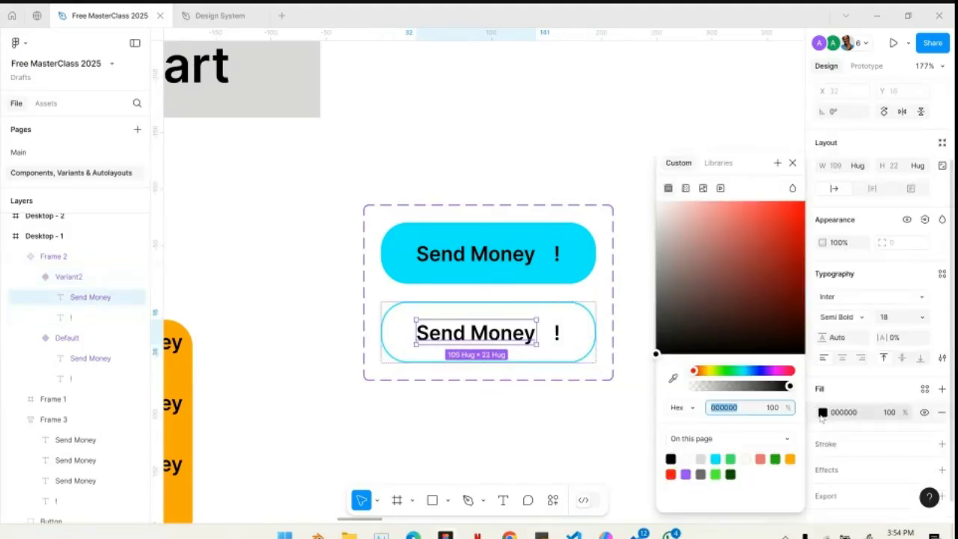
left_click(716, 458)
left_click(557, 332)
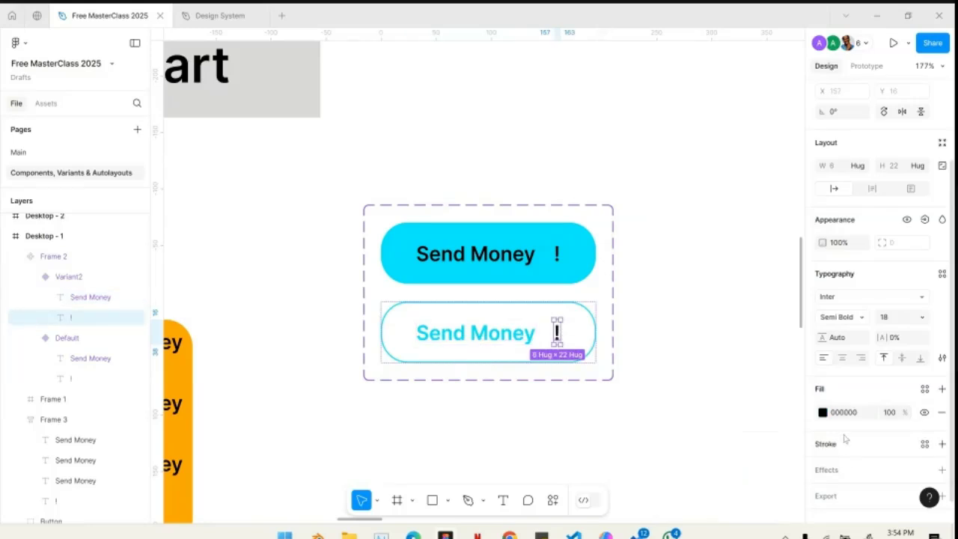
left_click(832, 412)
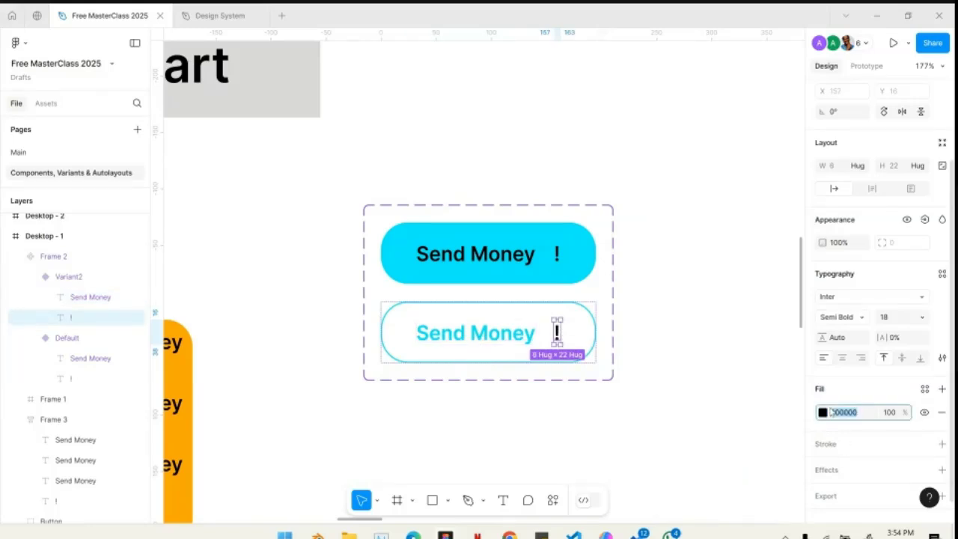
left_click(824, 411)
left_click(716, 458)
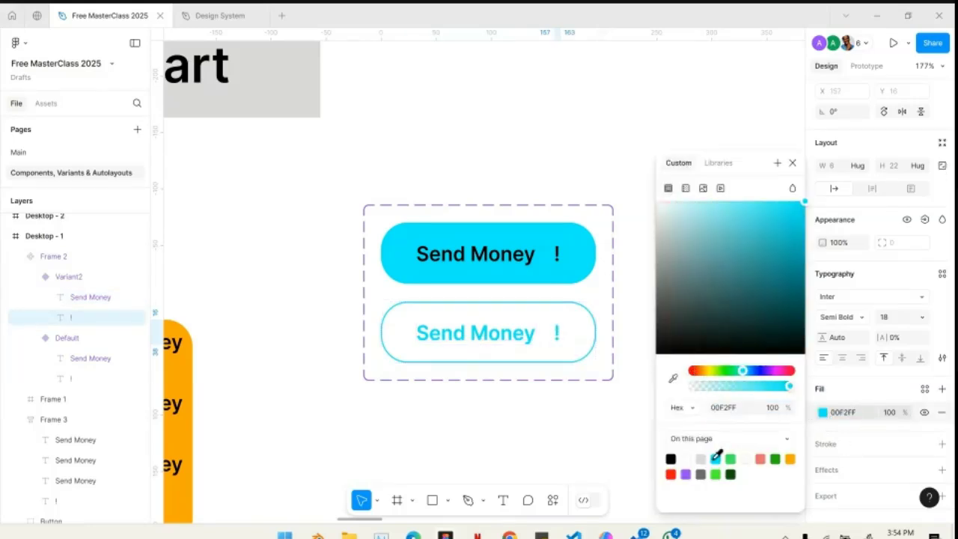
- Change the second variant's cyan stroke and text together to black, 000000, through its selection colors
left_click(572, 337)
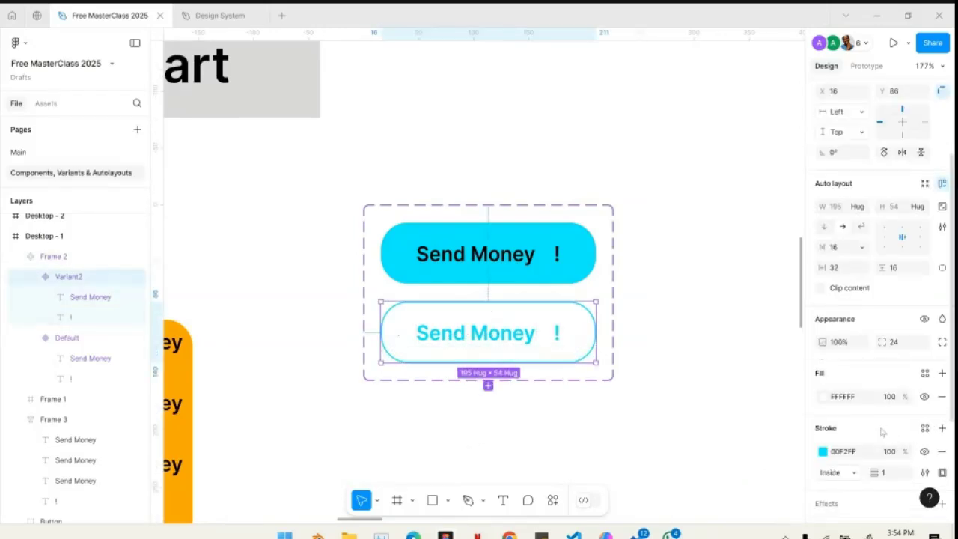
scroll(882, 432, "down", 3)
left_click(823, 427)
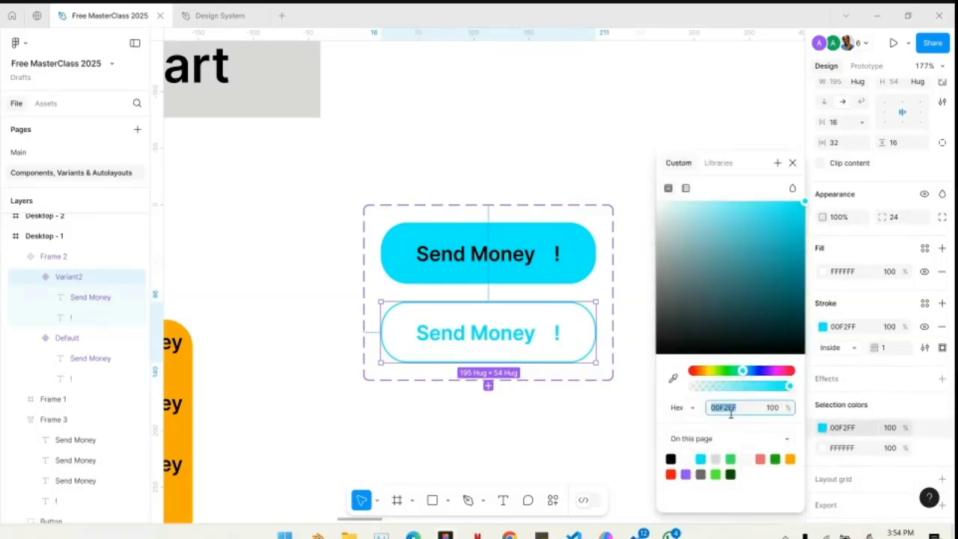
left_click(671, 459)
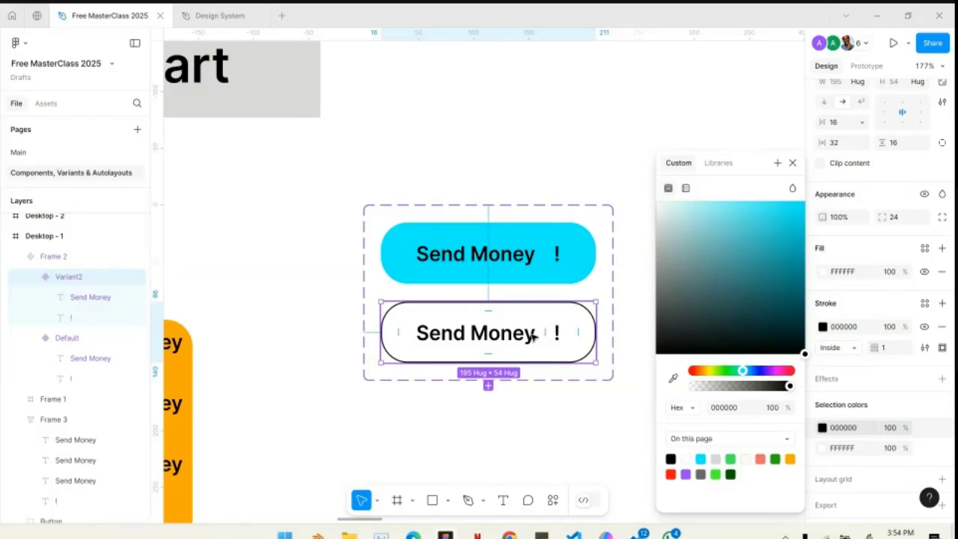
- Select the component set and its filled and outlined variants in turn to compare them
left_click(612, 293)
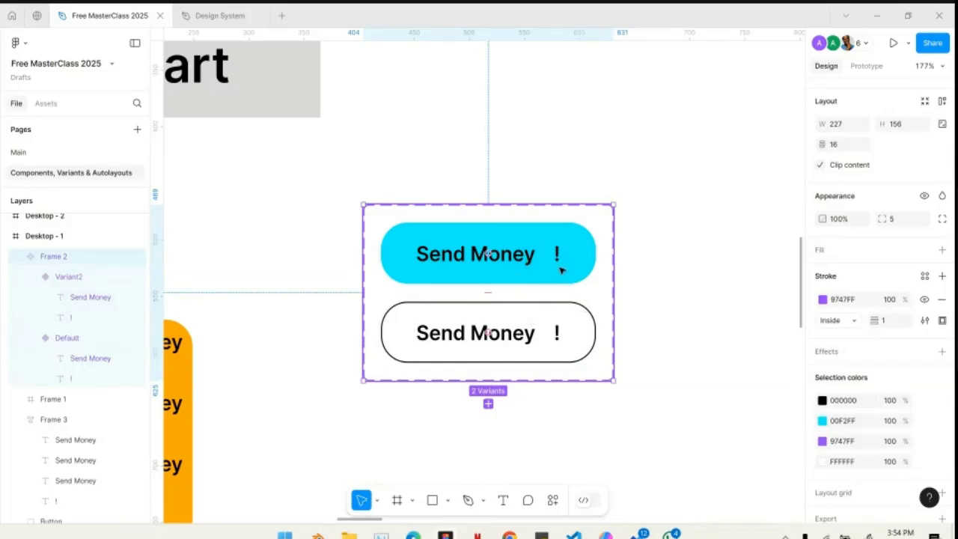
left_click(560, 265)
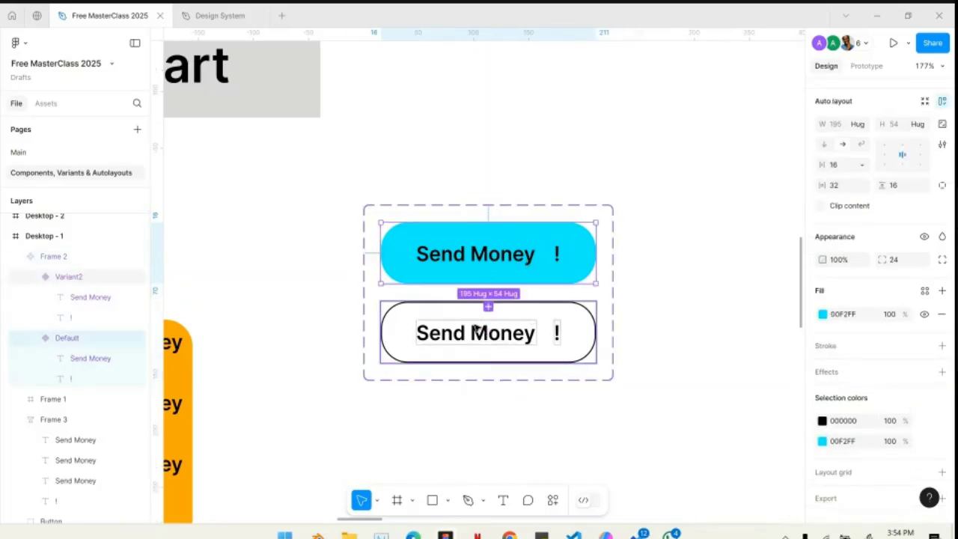
left_click(476, 320)
left_click(473, 279)
- Add a third variant based on the outlined Send Money variant and remove its stroke
left_click(467, 333)
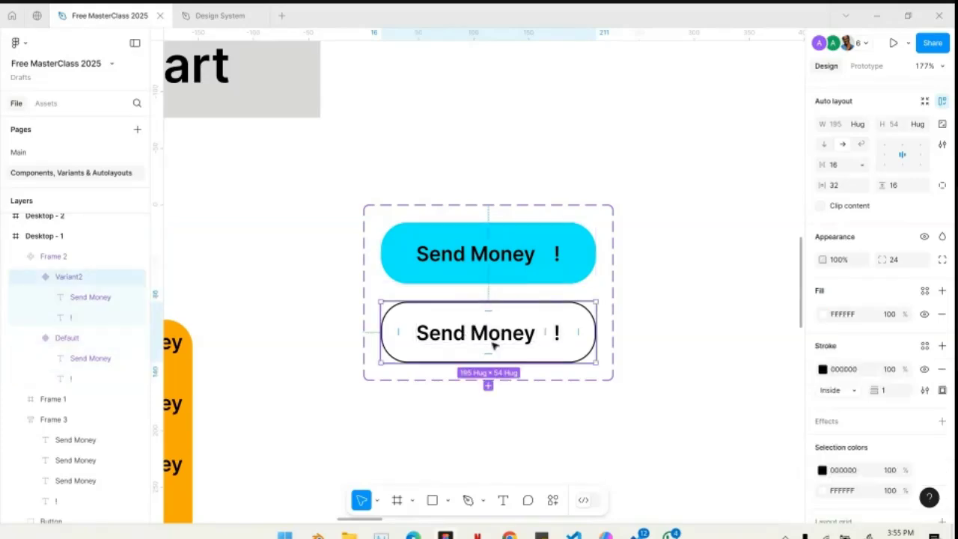
left_click(488, 387)
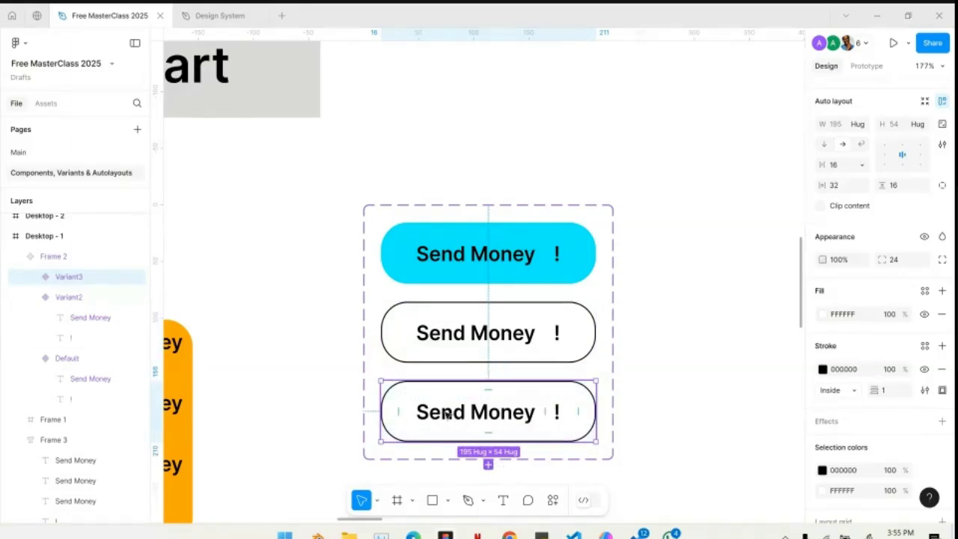
left_click(942, 369)
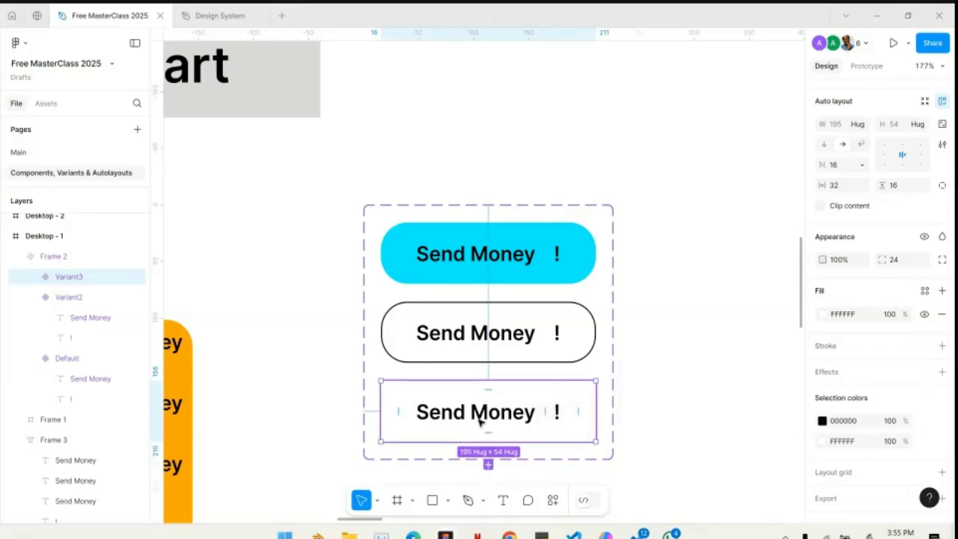
- Underline the Send Money text in the third variant and deselect it
left_click(441, 417)
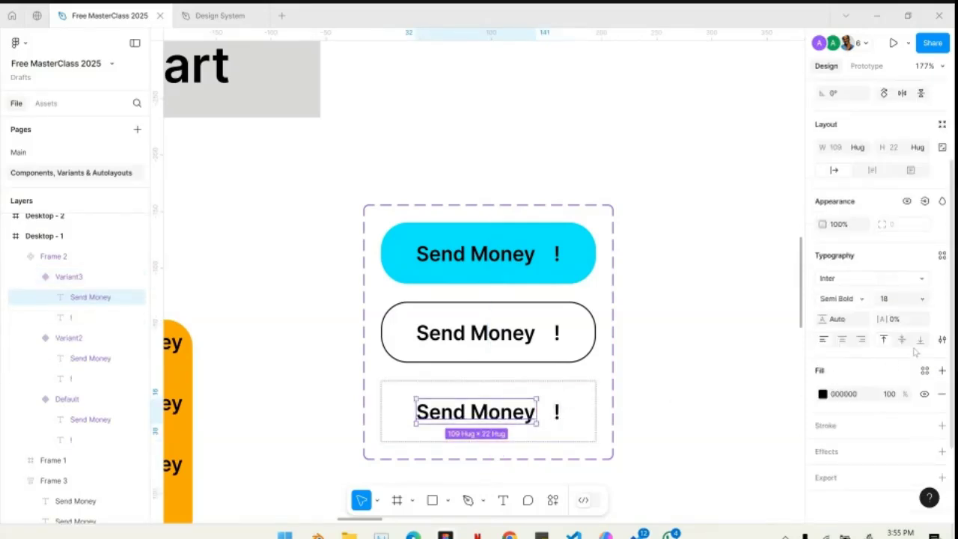
left_click(943, 339)
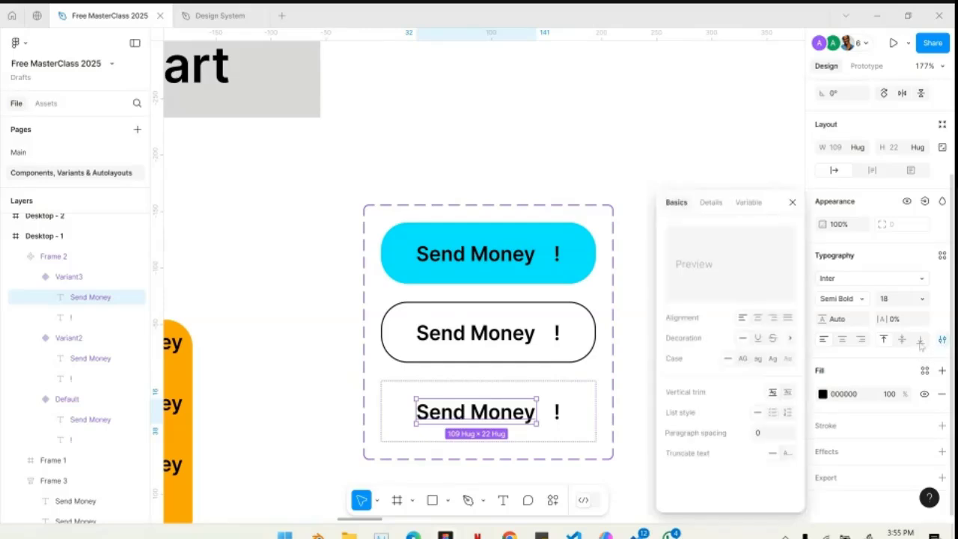
left_click(758, 338)
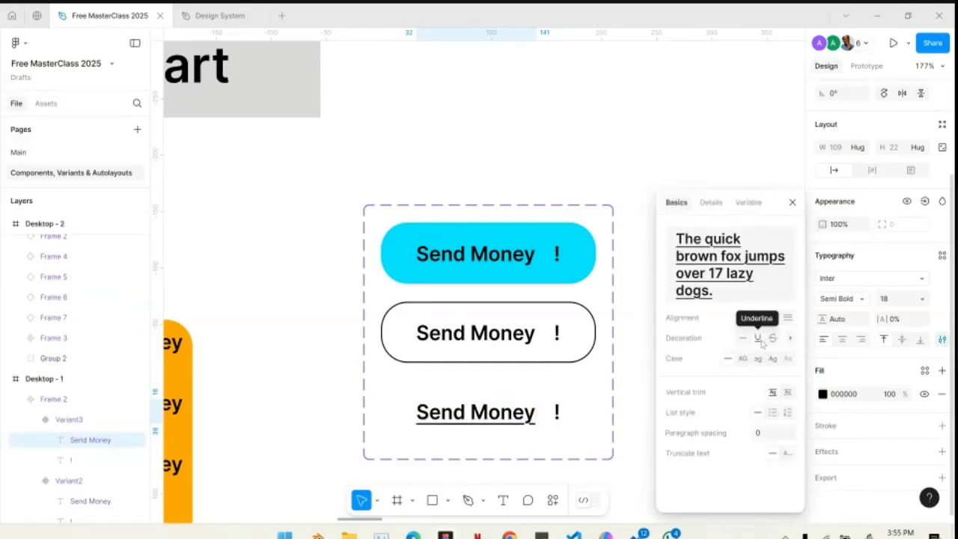
left_click(638, 356)
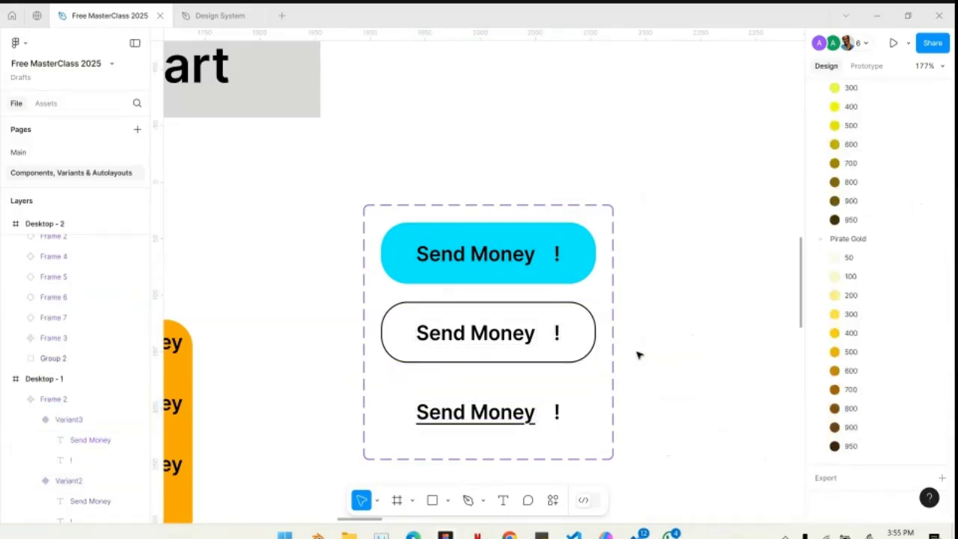
- Recolor the underlined third variant's Send Money text and exclamation mark blue together through its selection colors
left_click(514, 408)
left_click(444, 410)
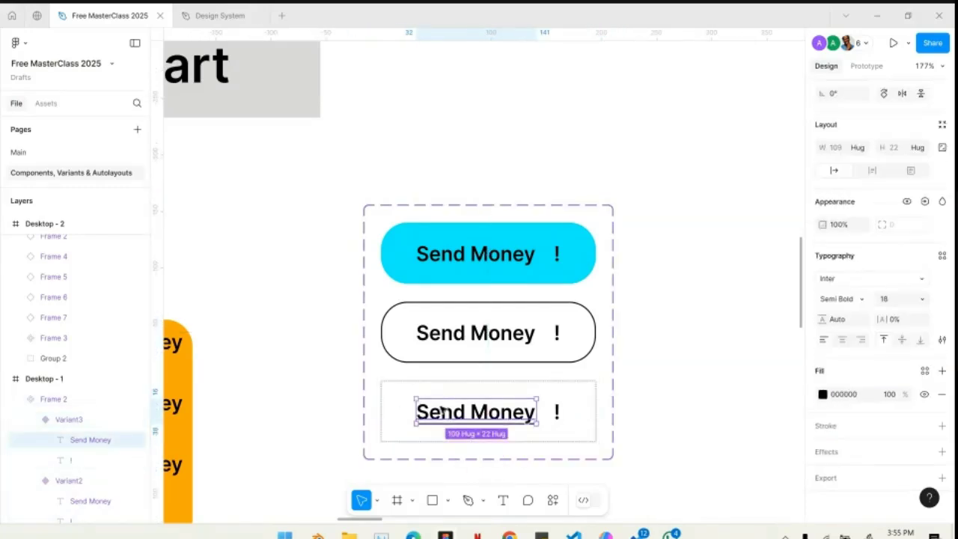
left_click(572, 403)
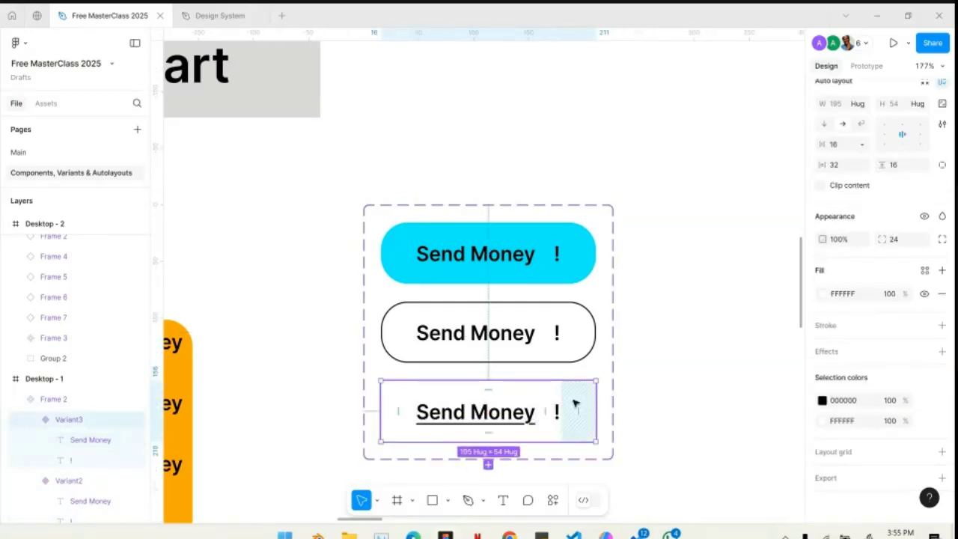
left_click(823, 401)
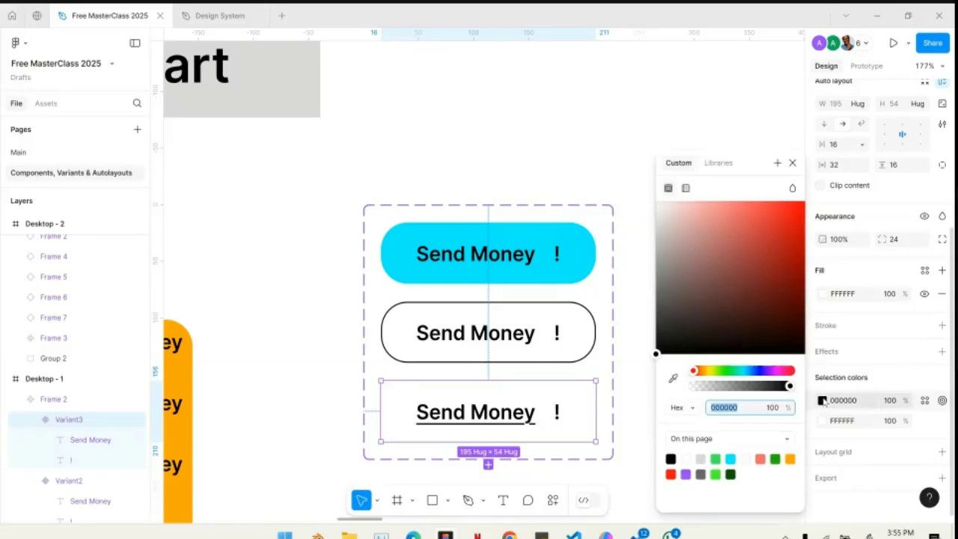
left_click(731, 459)
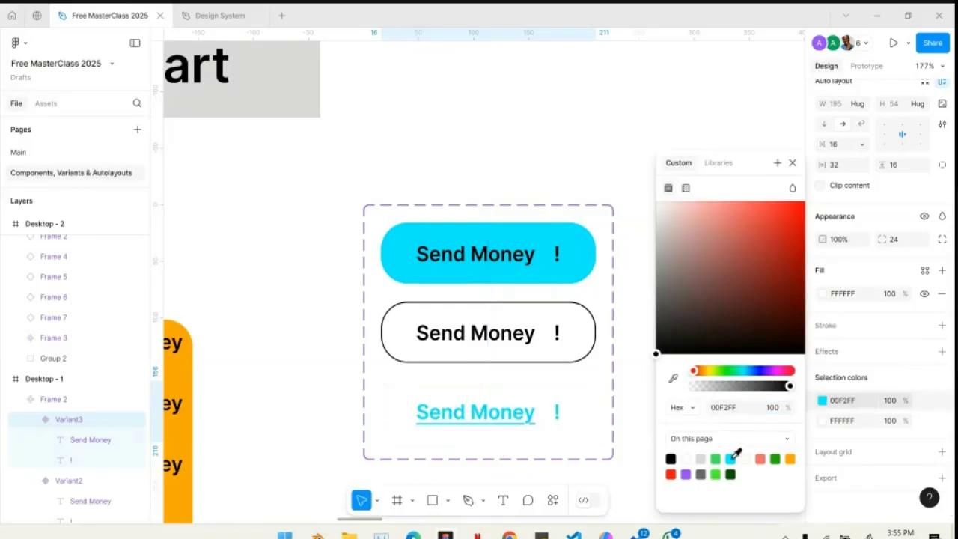
left_click(753, 372)
left_click(605, 122)
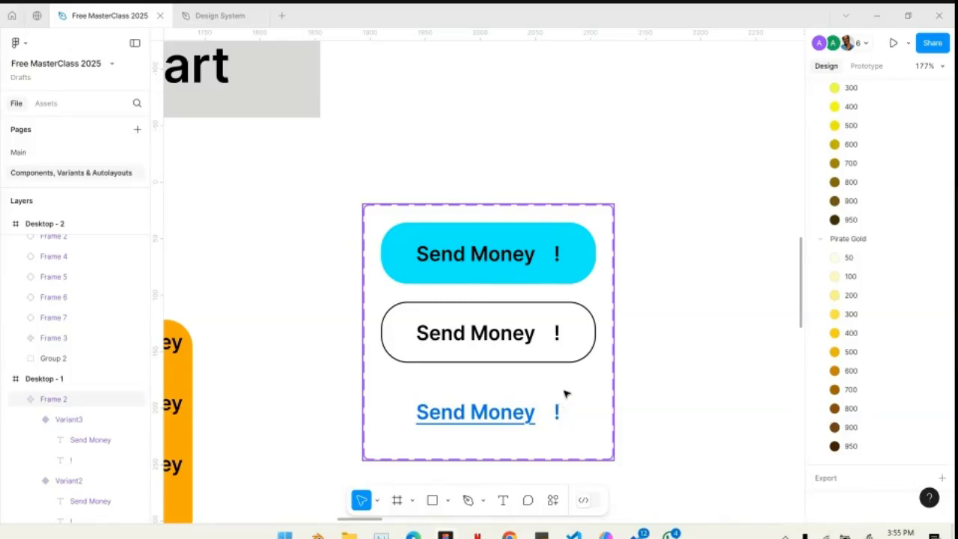
- Set the filled cyan variant's Property 1 value to Primary
scroll(668, 312, "down", 3)
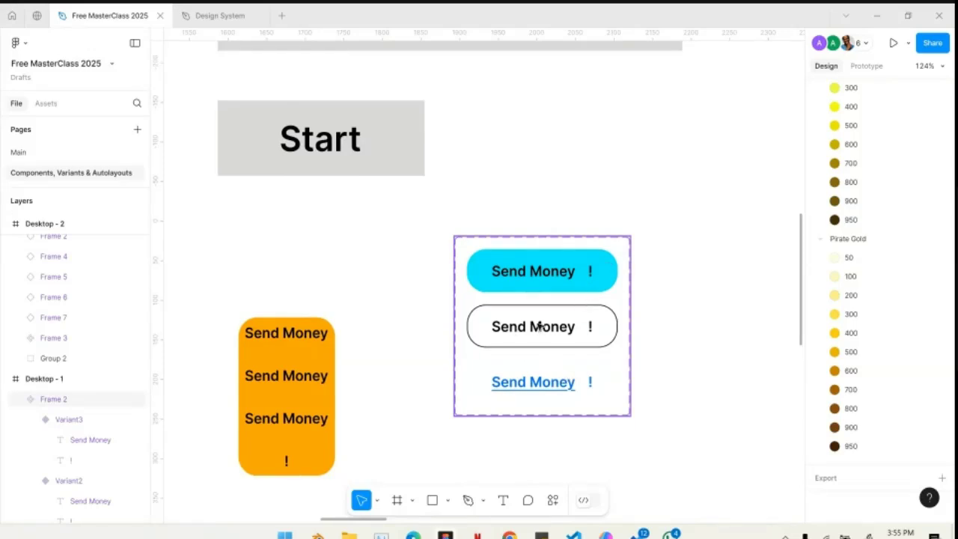
left_click(525, 280)
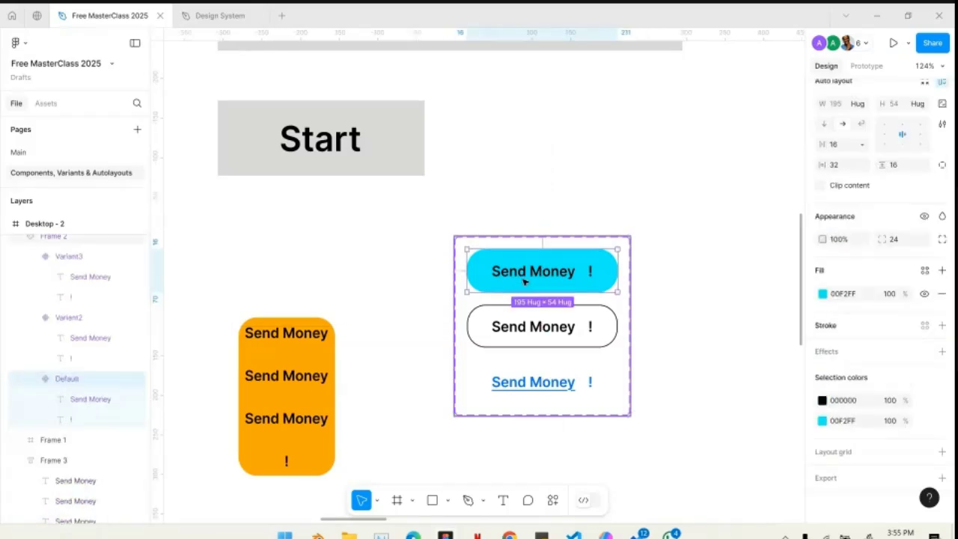
left_click(534, 327)
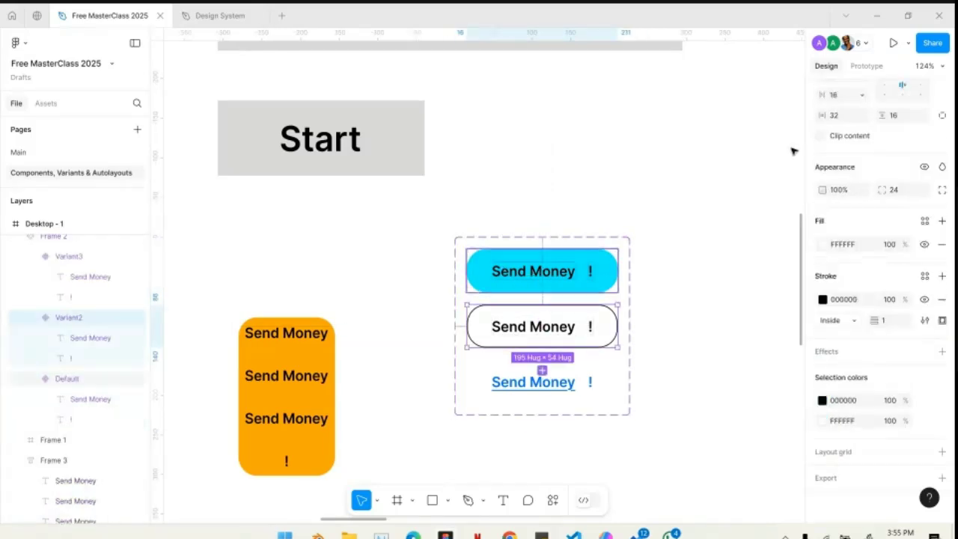
scroll(942, 112, "up", 5)
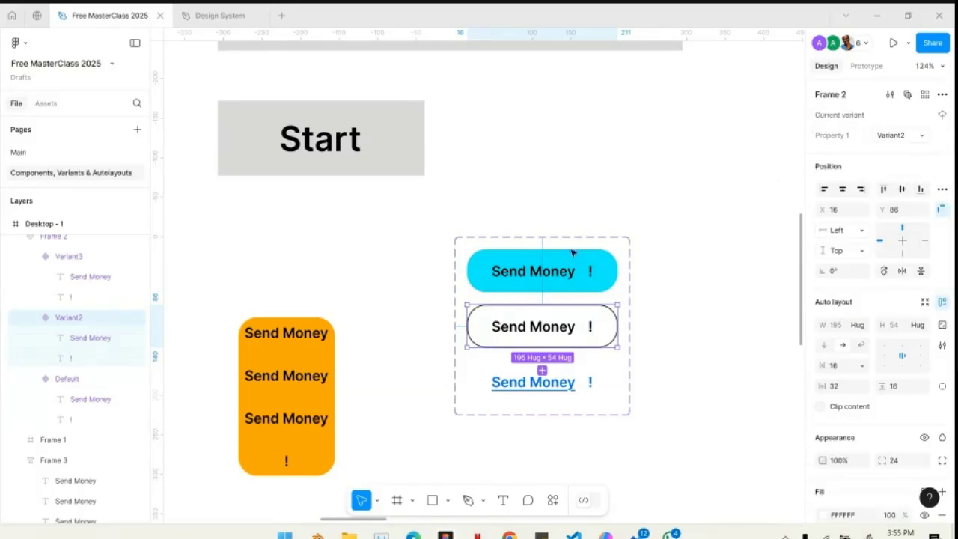
left_click(500, 280)
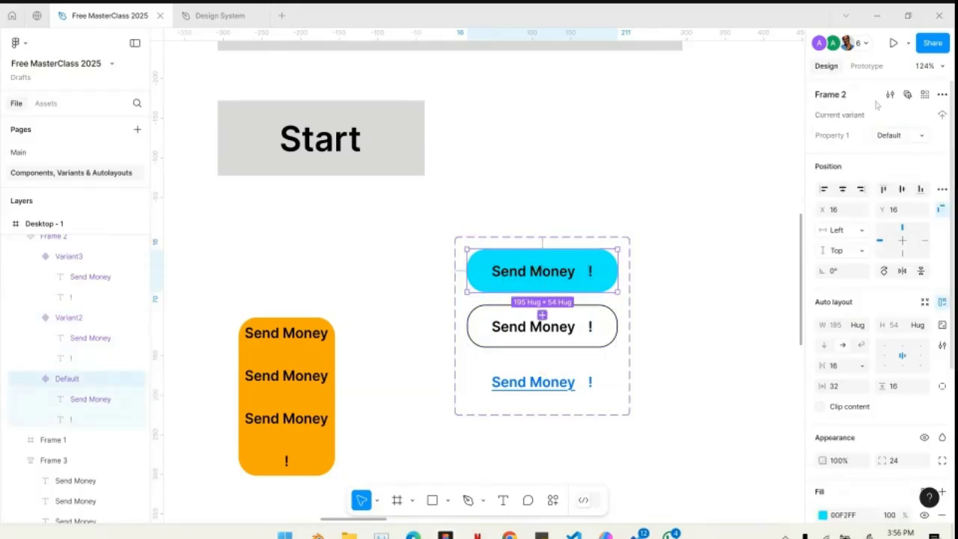
left_click(888, 135)
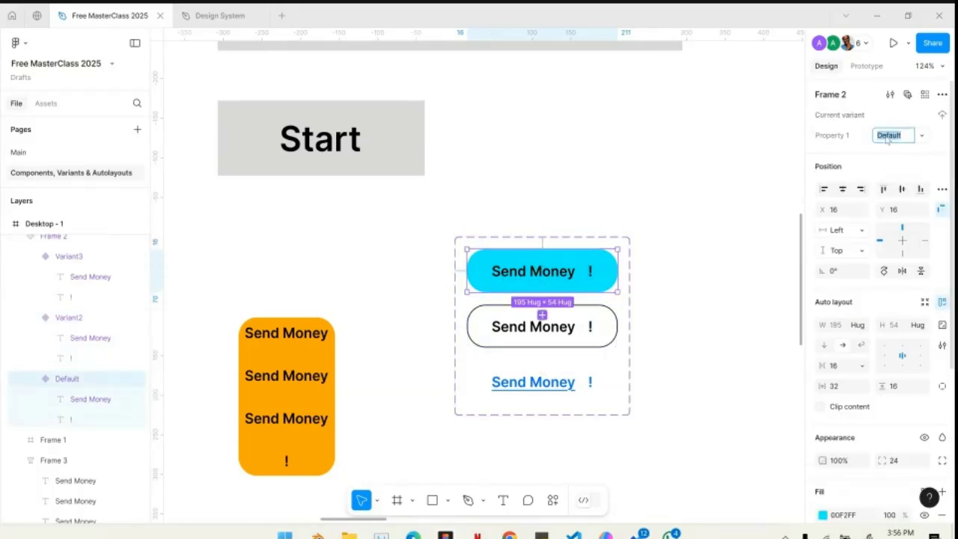
type("Primary")
key("Return")
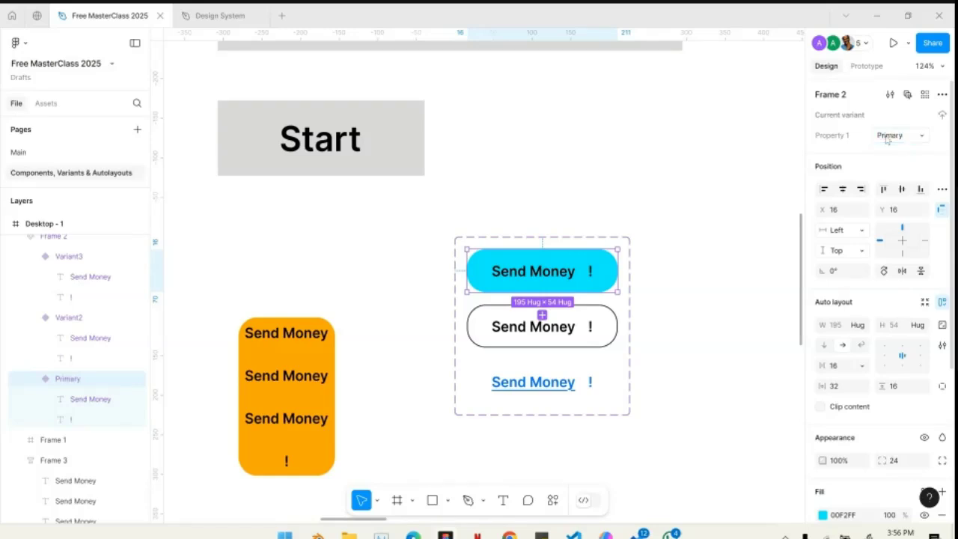
- Set the outlined variant's Property 1 value to Secondary
left_click(562, 329)
left_click(890, 137)
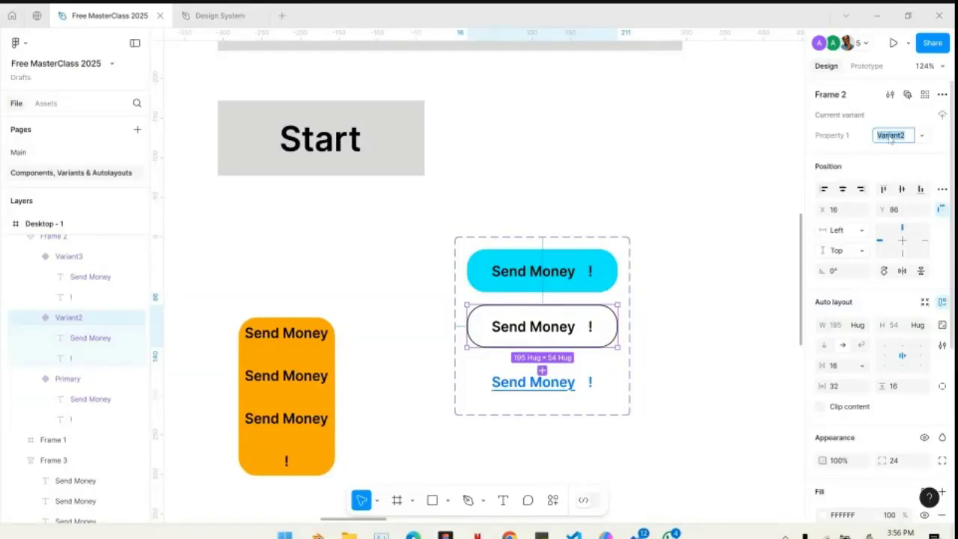
type("Secondary")
key("Return")
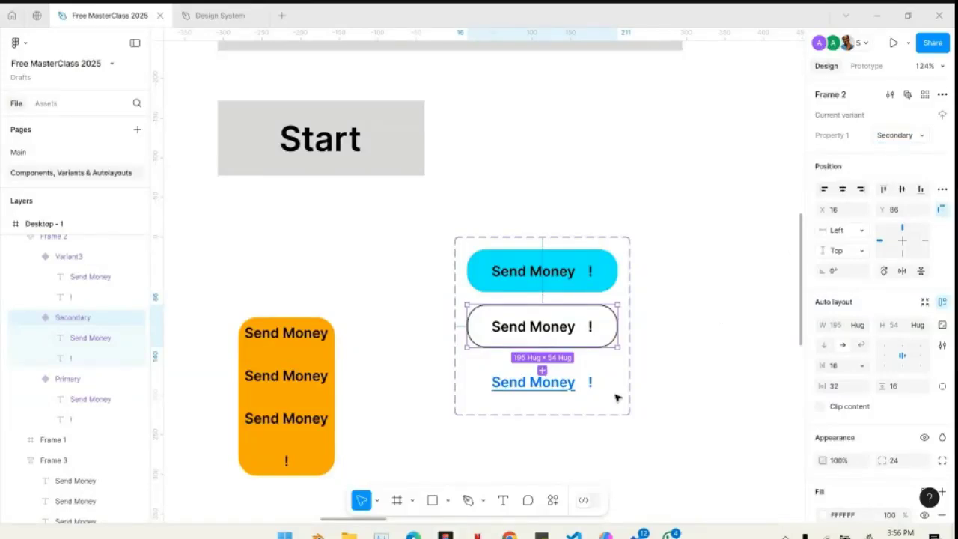
- Set the underlined blue variant's Property 1 value to Tertiary and select the whole component set
left_click(544, 385)
left_click(899, 137)
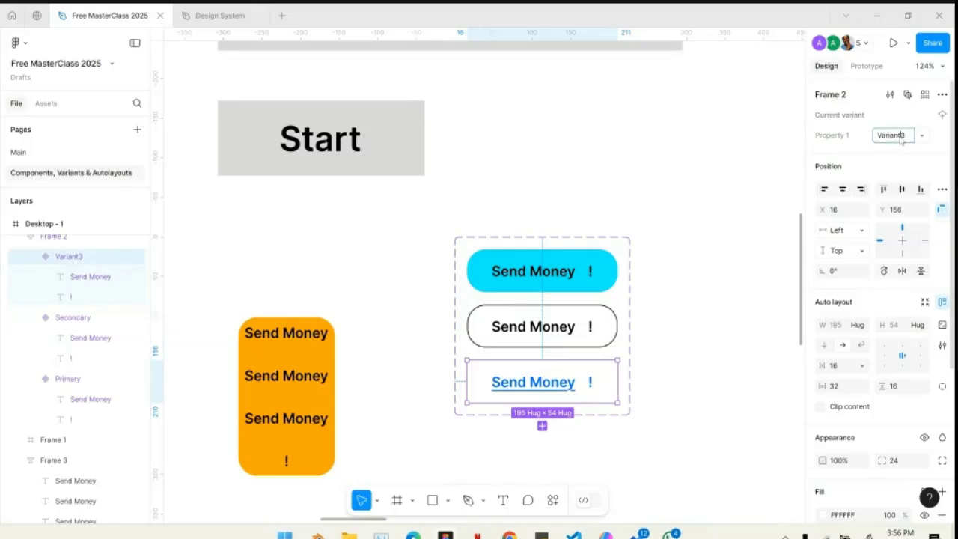
type("Tertiary")
key("Return")
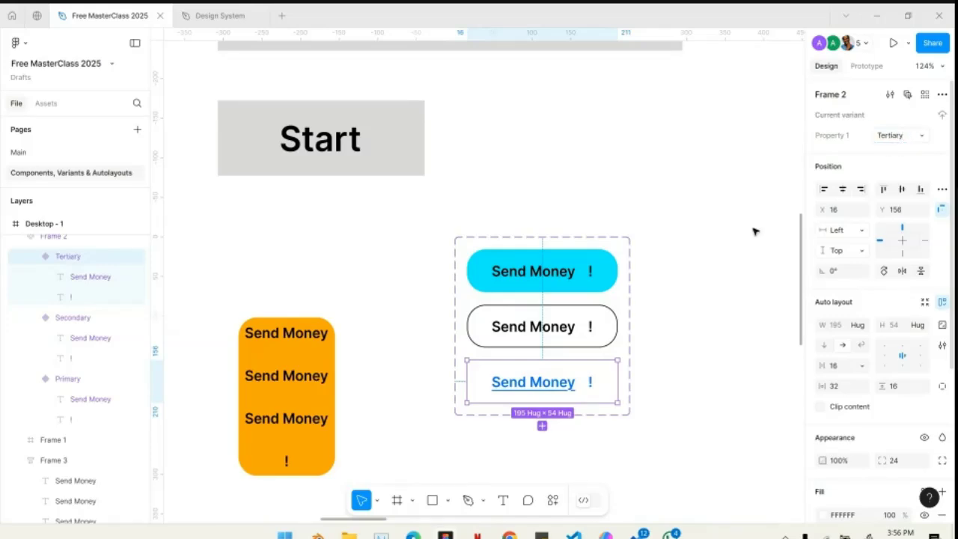
left_click(623, 276)
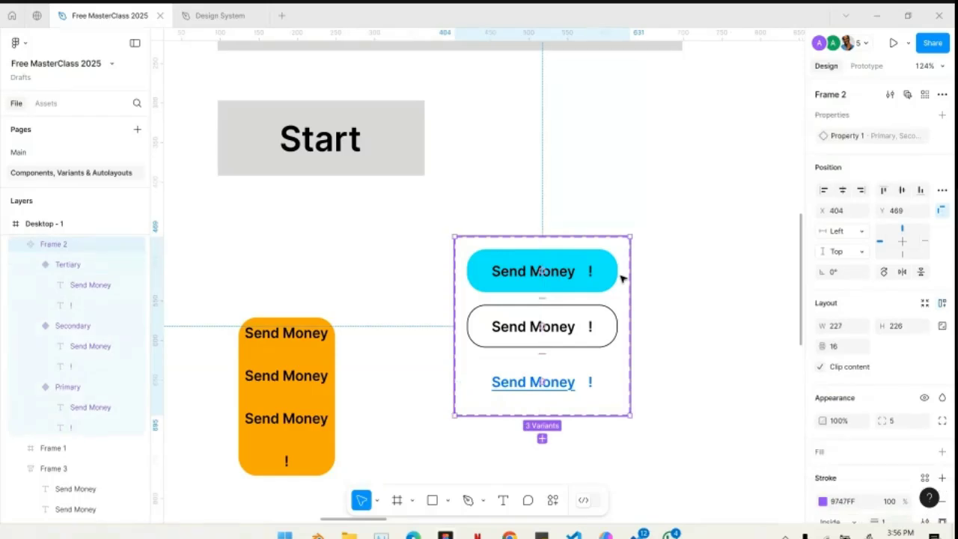
- Place an instance of the Frame 2 Send Money component from this file's assets near the top edge of the GET STARTED desktop frame
left_click(52, 108)
scroll(551, 324, "down", 10)
scroll(550, 338, "right", 7)
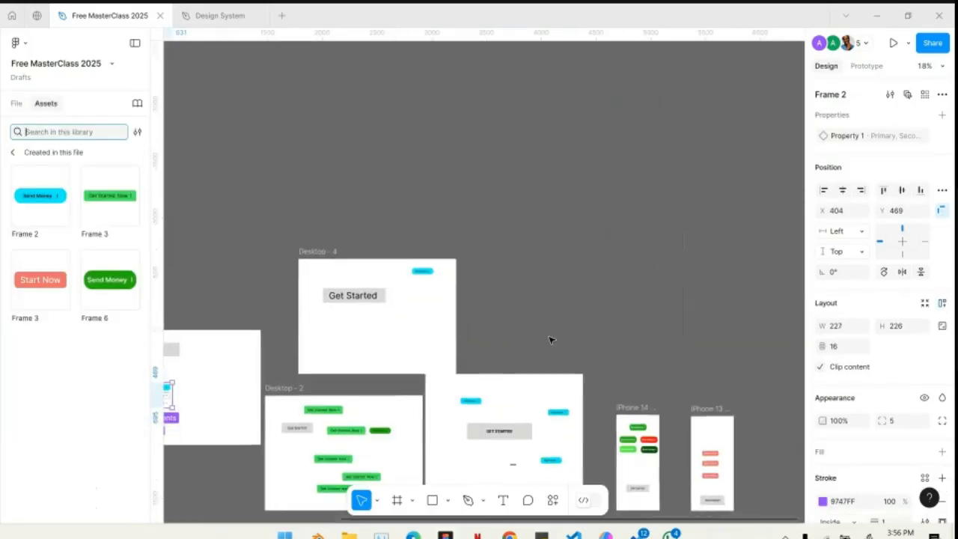
scroll(379, 345, "up", 10)
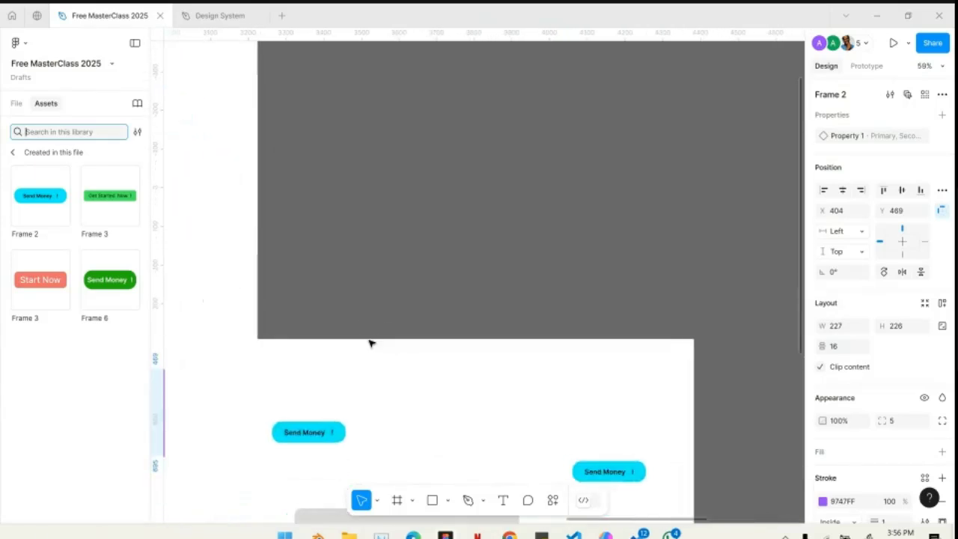
left_click(42, 217)
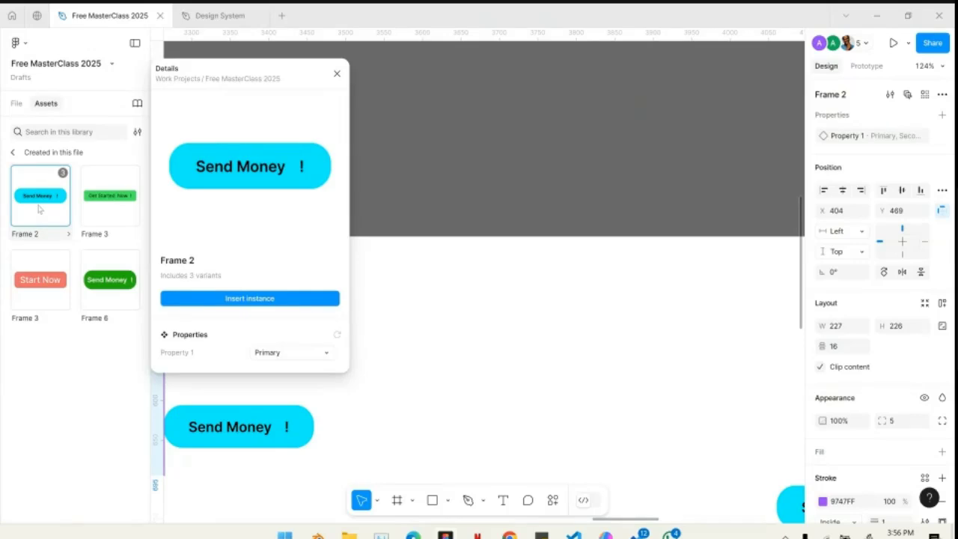
left_click_drag(420, 251, 489, 310)
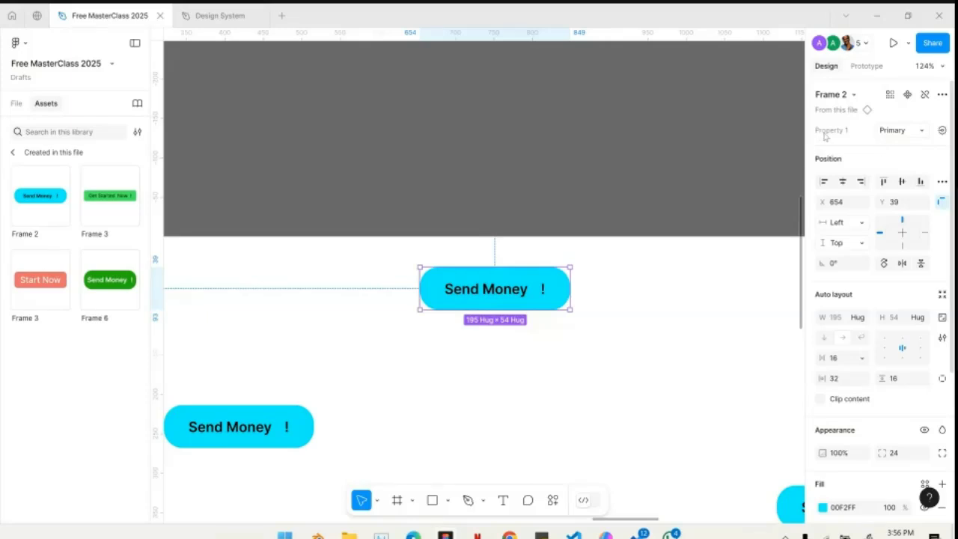
- Switch the new Send Money instance to the Tertiary variant and on to Secondary, and deselect it
left_click(906, 133)
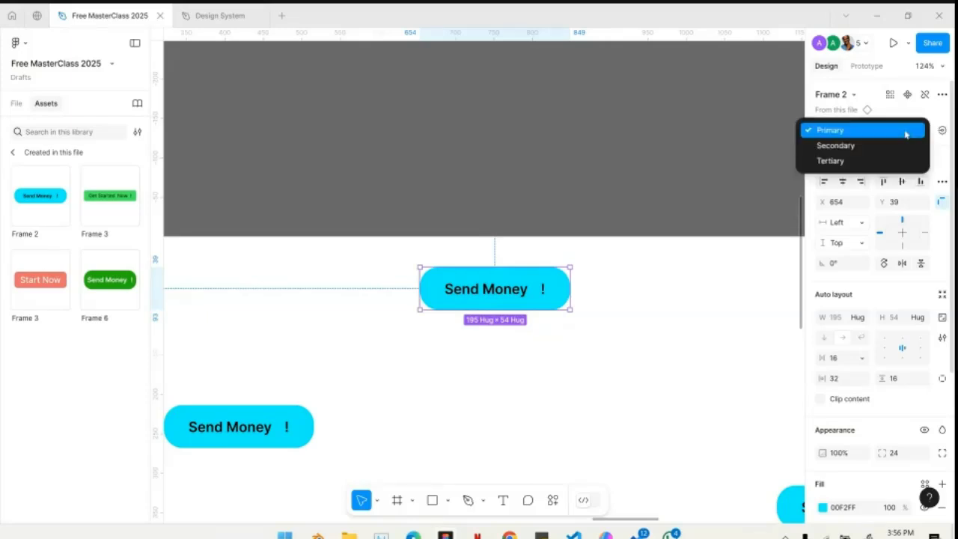
left_click(844, 164)
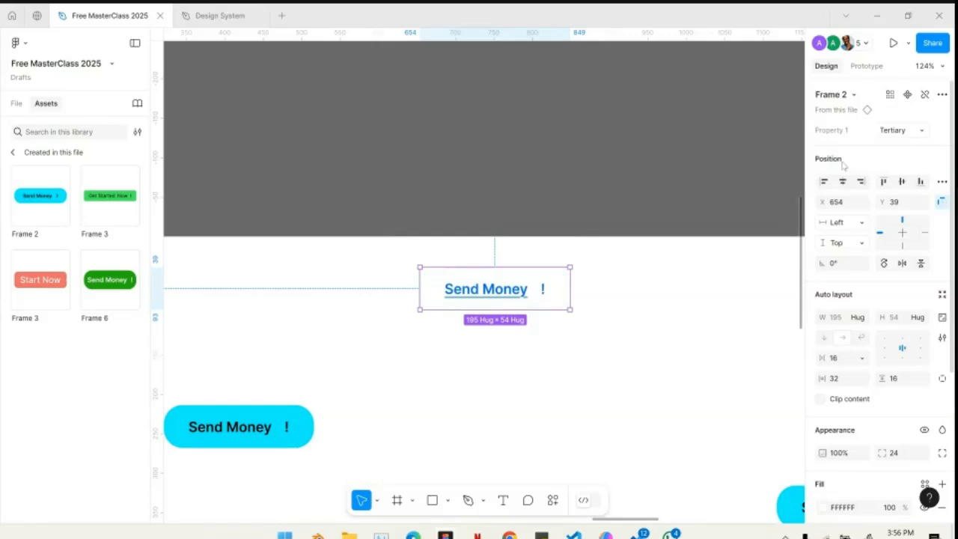
left_click(918, 136)
left_click(863, 114)
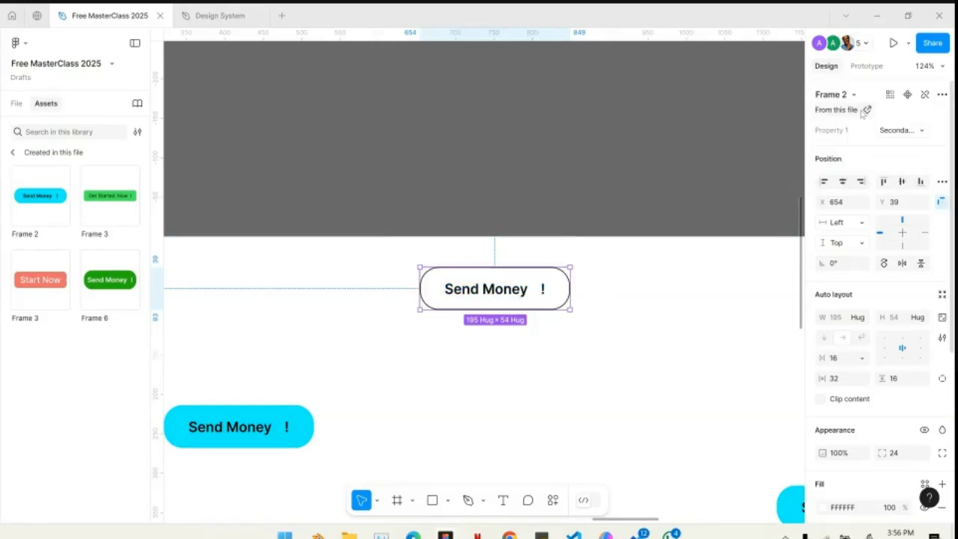
key("Escape")
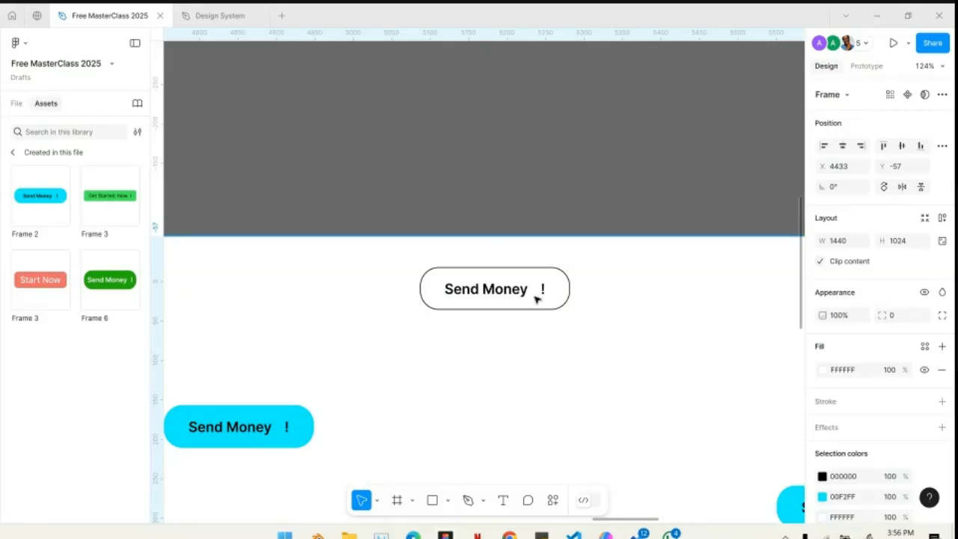
- Reselect the outlined Send Money instance and view its available Property 1 variant options without changing them
left_click(489, 279)
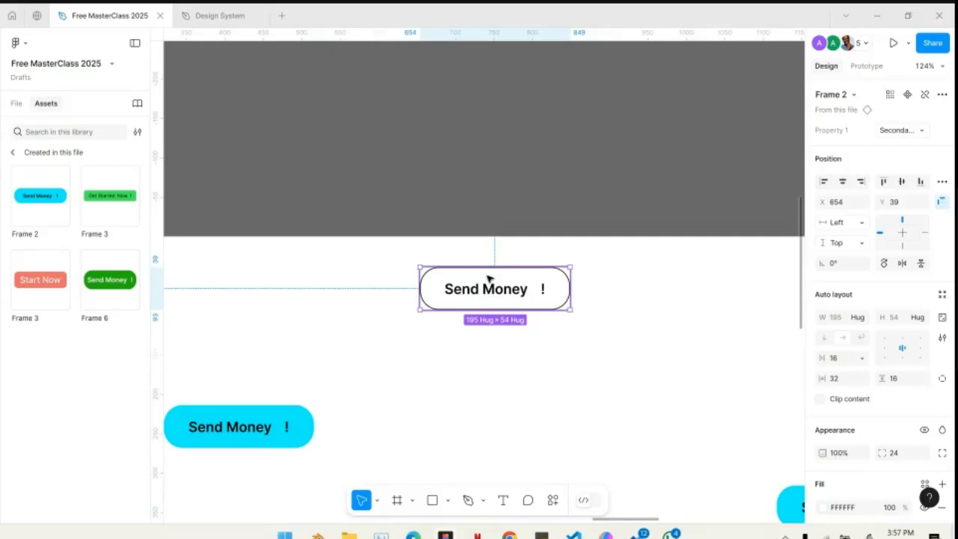
left_click(901, 131)
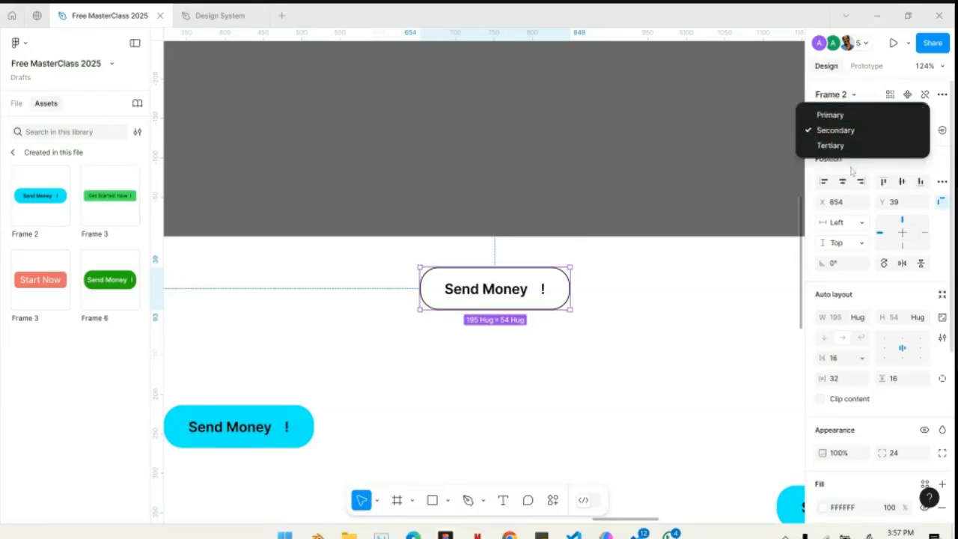
left_click(855, 171)
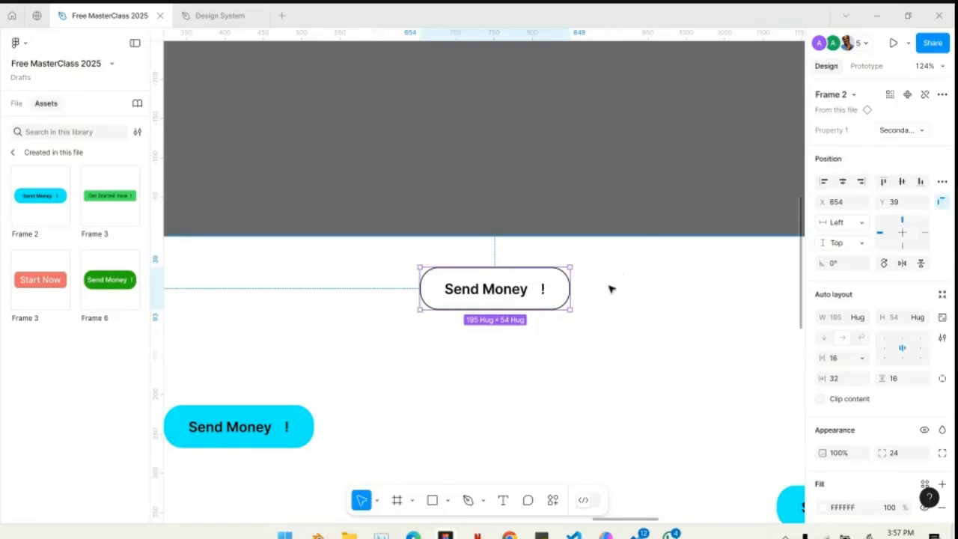
- Return to the Send Money component set in Desktop - 1 and inspect the properties of its Primary and Secondary variants
scroll(613, 295, "down", 5)
scroll(613, 295, "left", 5)
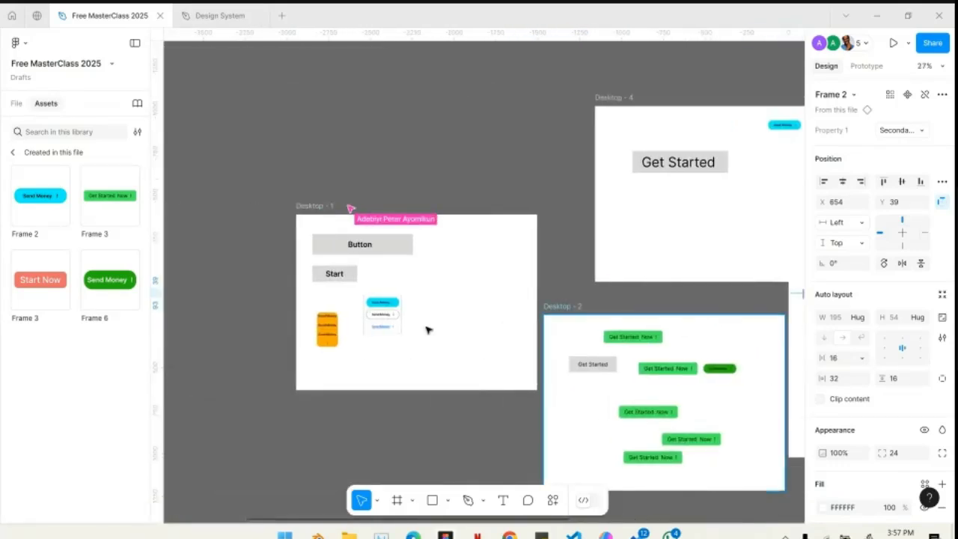
scroll(423, 327, "up", 5)
scroll(423, 328, "up", 5)
scroll(422, 330, "up", 1)
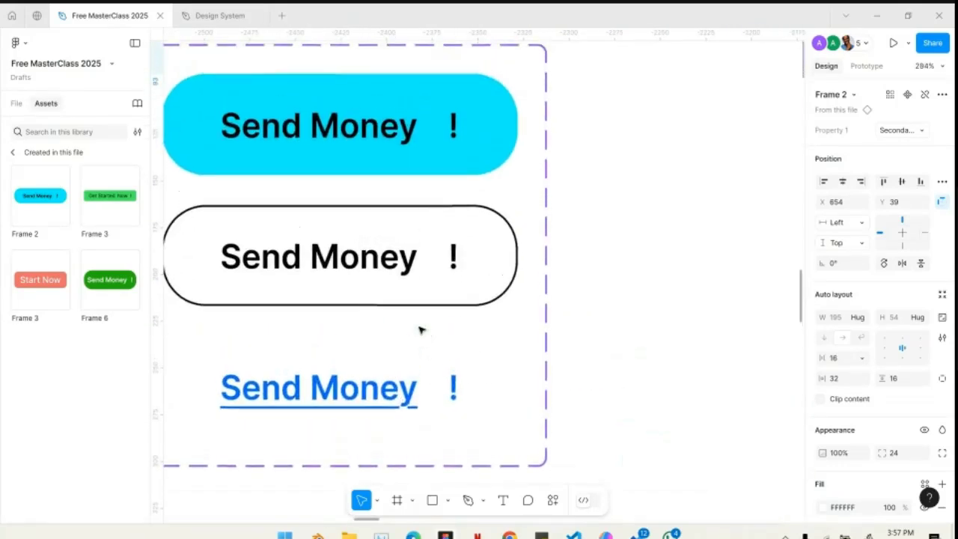
left_click(455, 139)
scroll(617, 188, "left", 3)
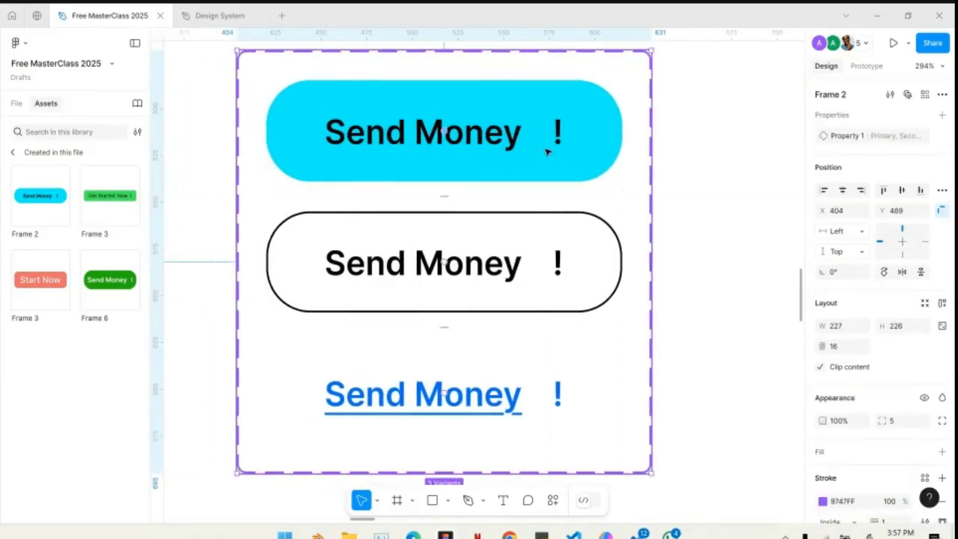
left_click(532, 149)
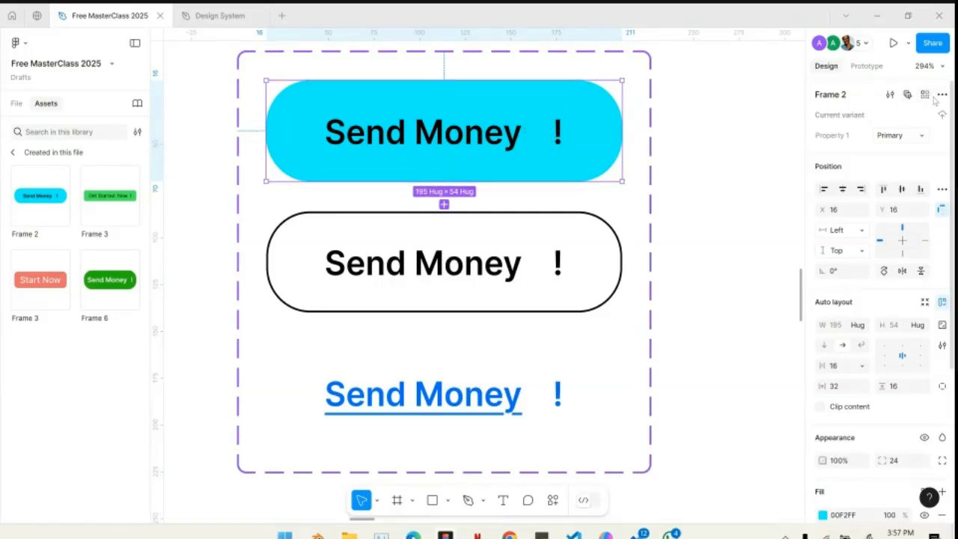
left_click(412, 256)
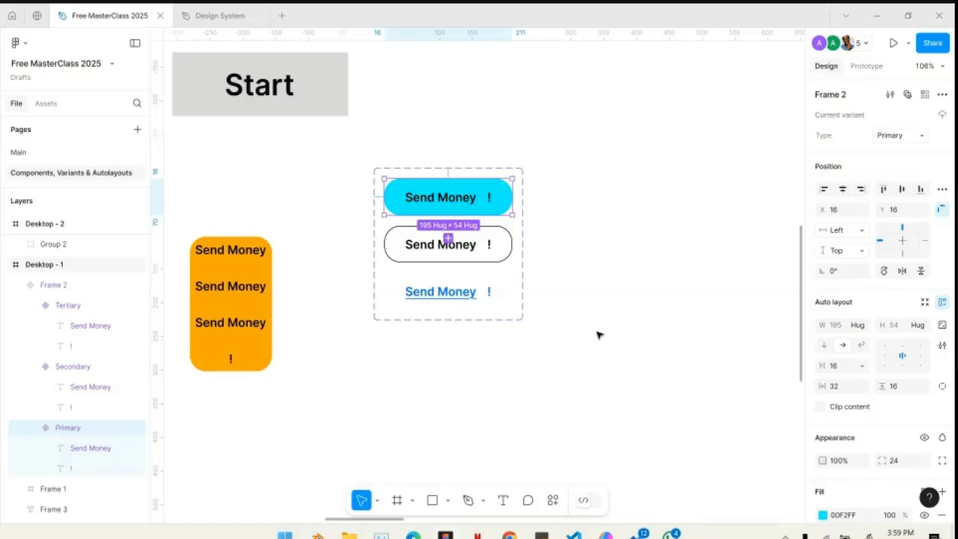
- Change the label of the outlined Send Money instance in Desktop - 3 to "Submit"
scroll(599, 334, "down", 5)
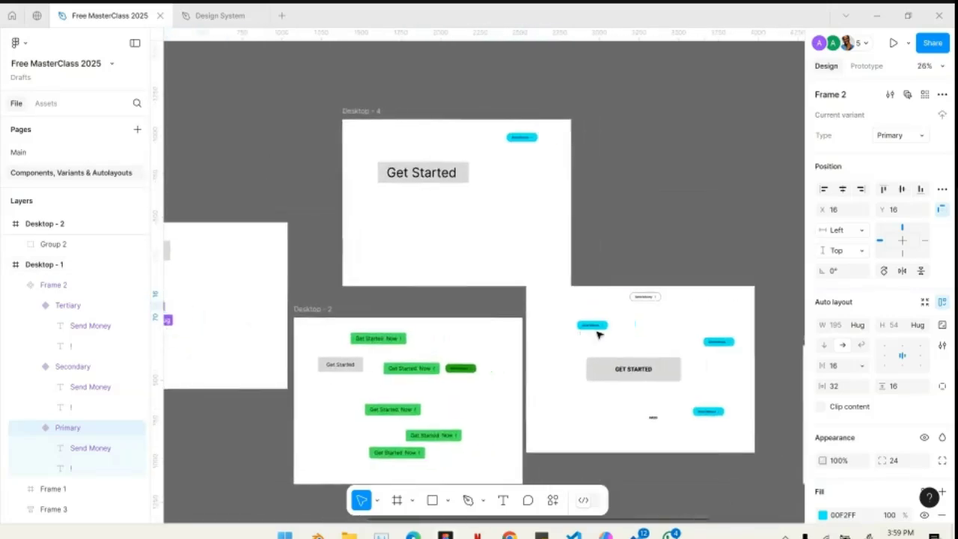
scroll(599, 334, "right", 5)
scroll(428, 314, "up", 6)
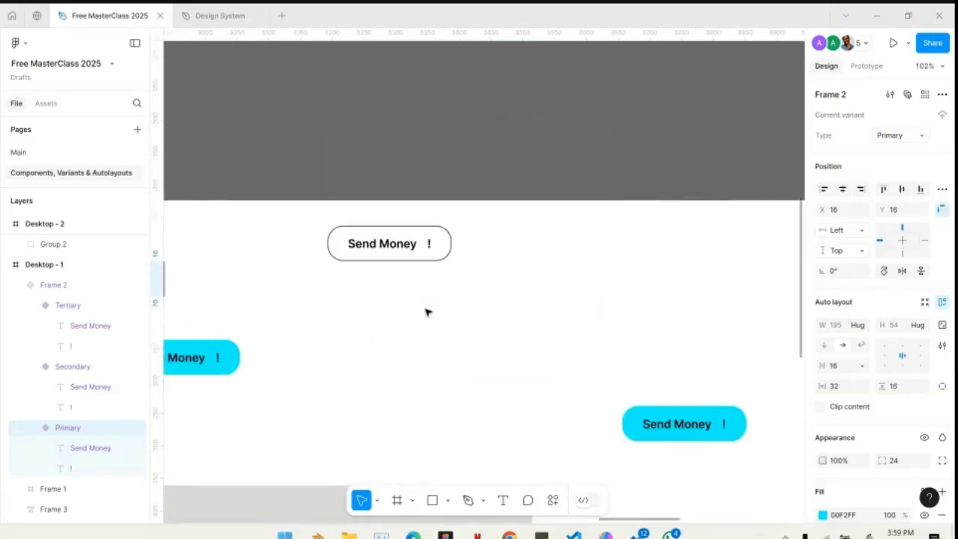
scroll(387, 242, "up", 5)
left_click(431, 261)
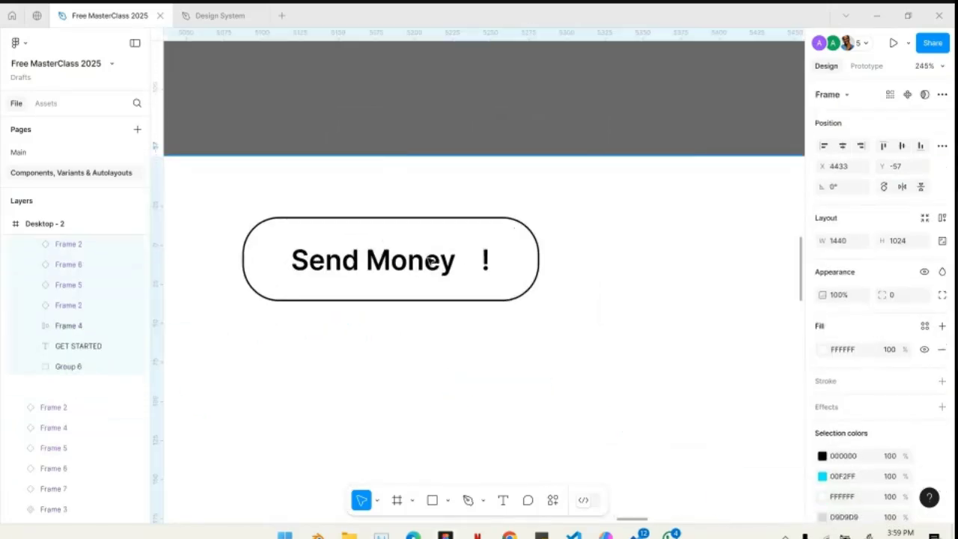
left_click(430, 261)
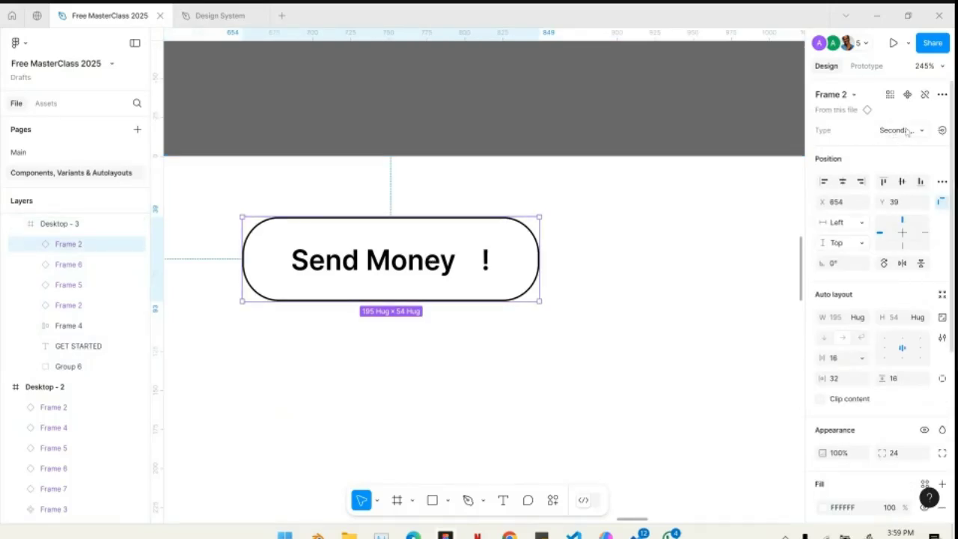
double_click(333, 259)
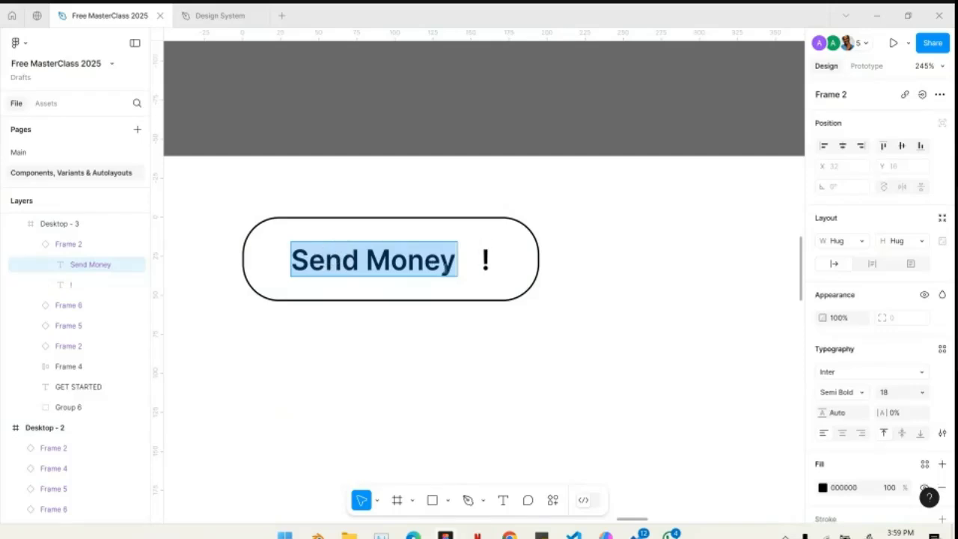
type("Submiy")
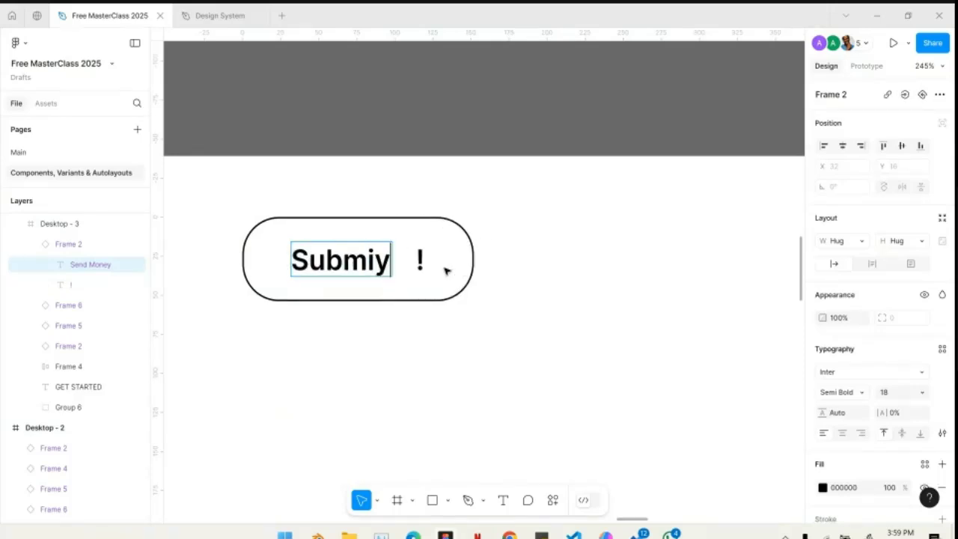
key("BackSpace")
type("t")
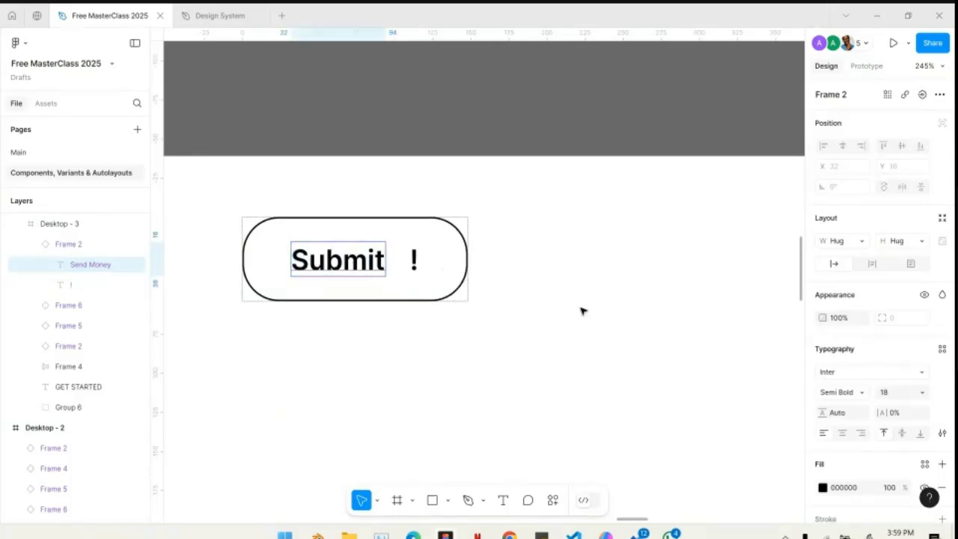
- Replace the outlined instance's label with "Add New Element" and finish editing the text
double_click(372, 259)
type("Go")
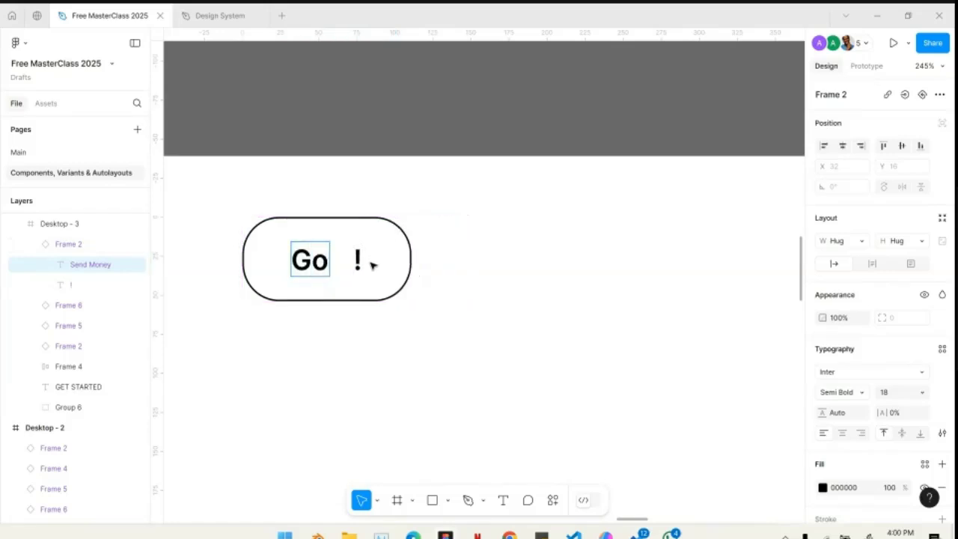
key("BackSpace")
key("BackSpace")
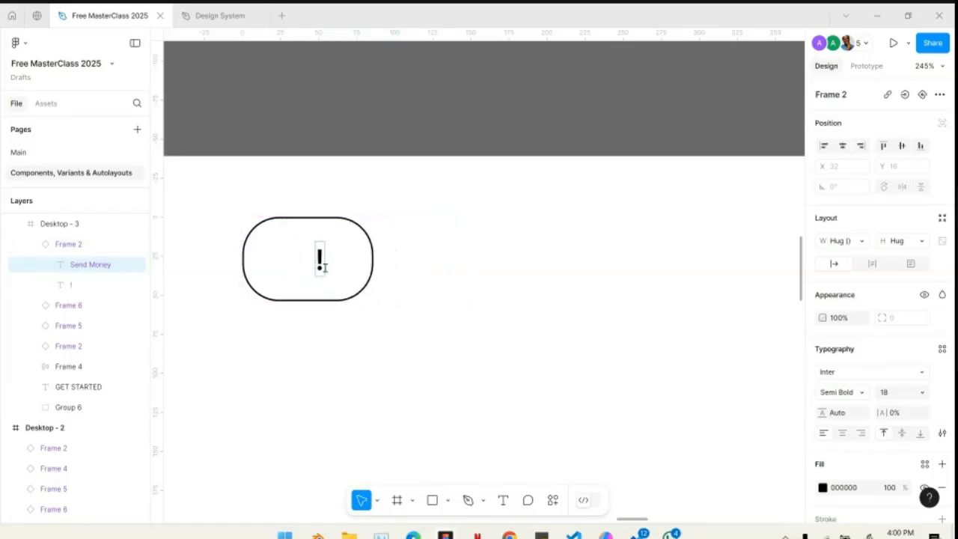
type("Add New")
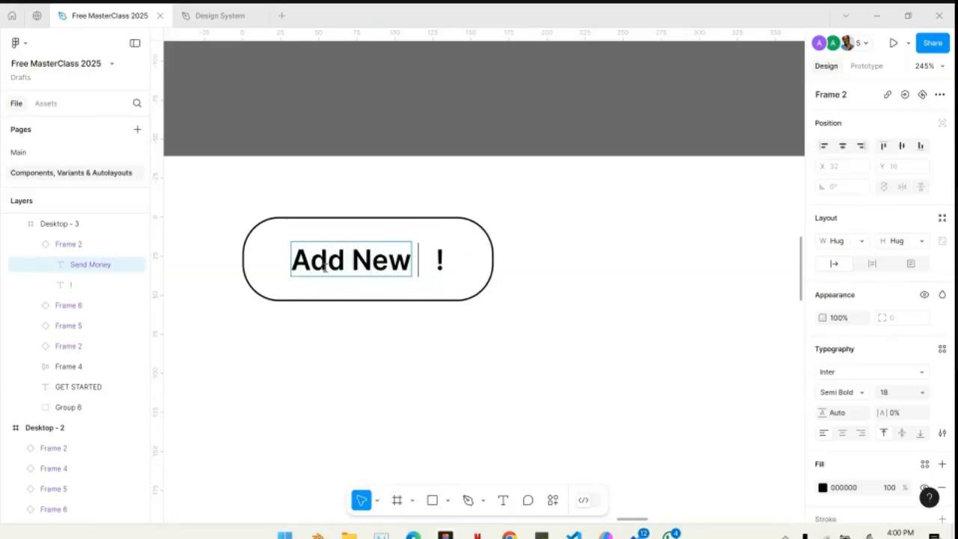
type(" Element")
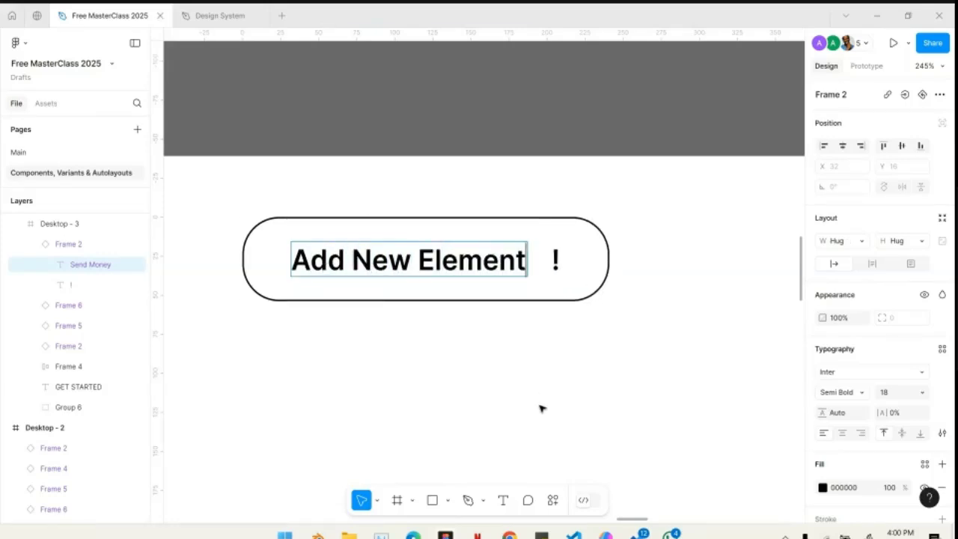
key("Escape")
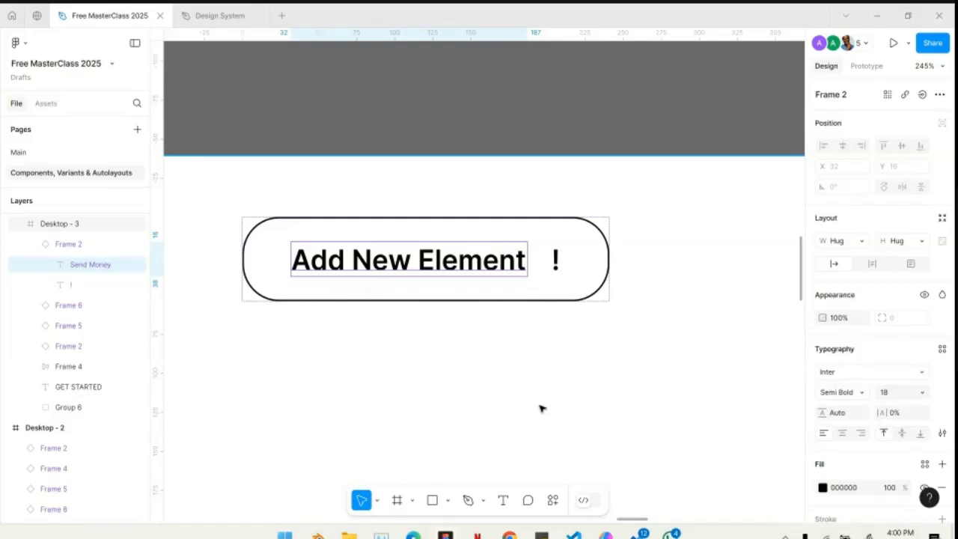
- Switch the relabelled Add New Element instance to the Tertiary variant type
left_click(554, 234)
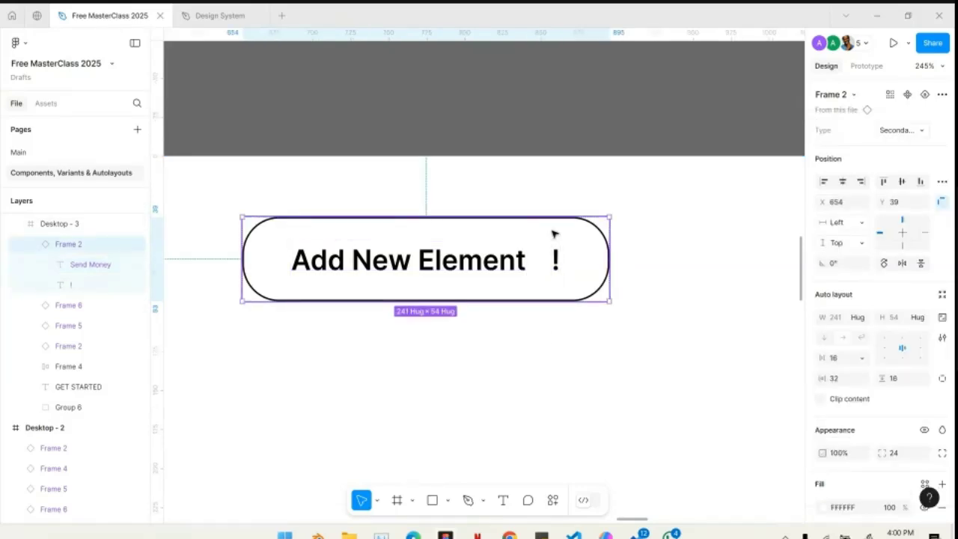
left_click(904, 130)
left_click(888, 145)
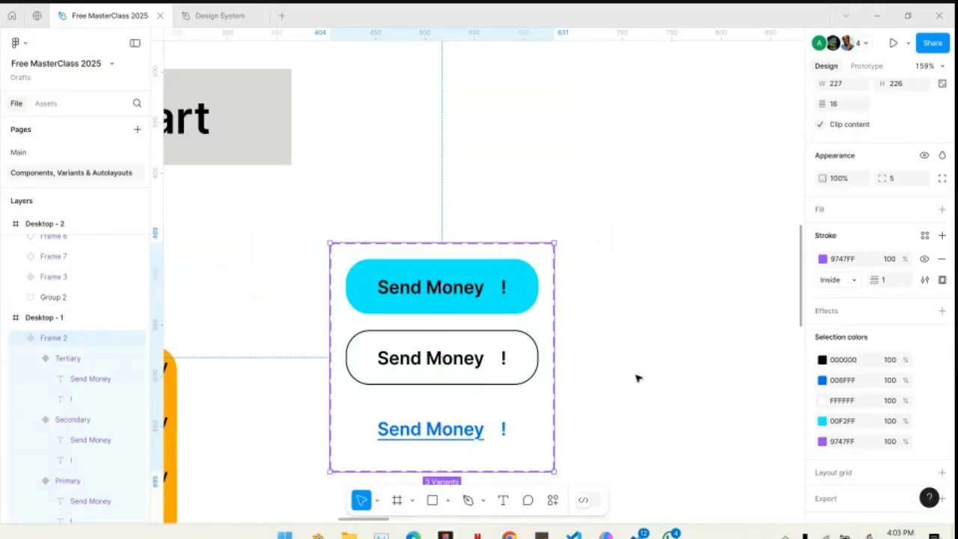
- Apply the Brand Green/600 colour style to the fill of the Primary Send Money variant in Desktop - 1
scroll(562, 351, "down", 5)
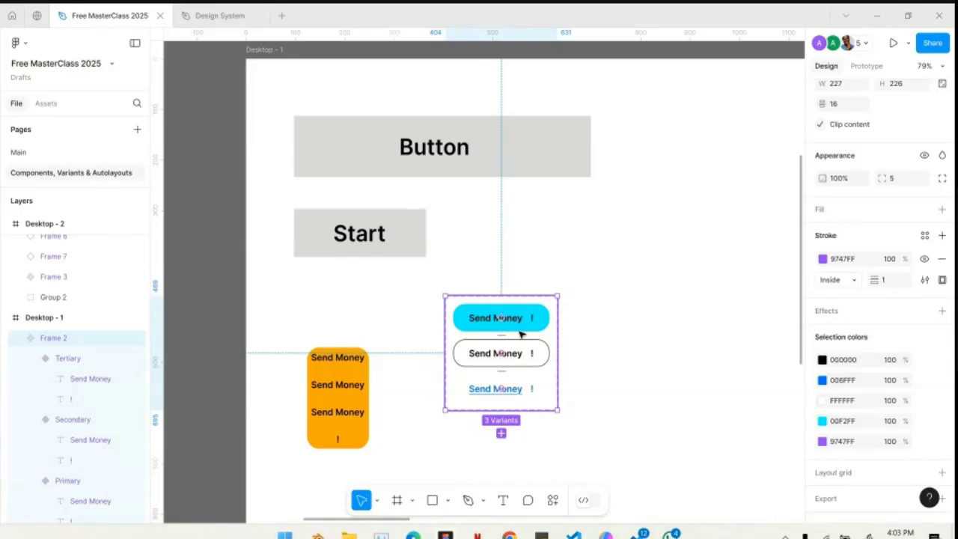
scroll(499, 348, "up", 5)
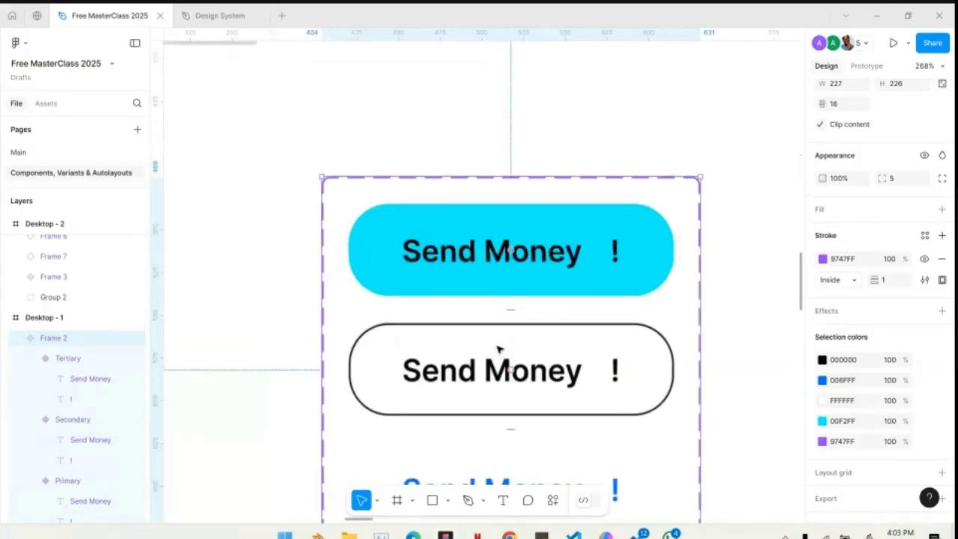
left_click(618, 276)
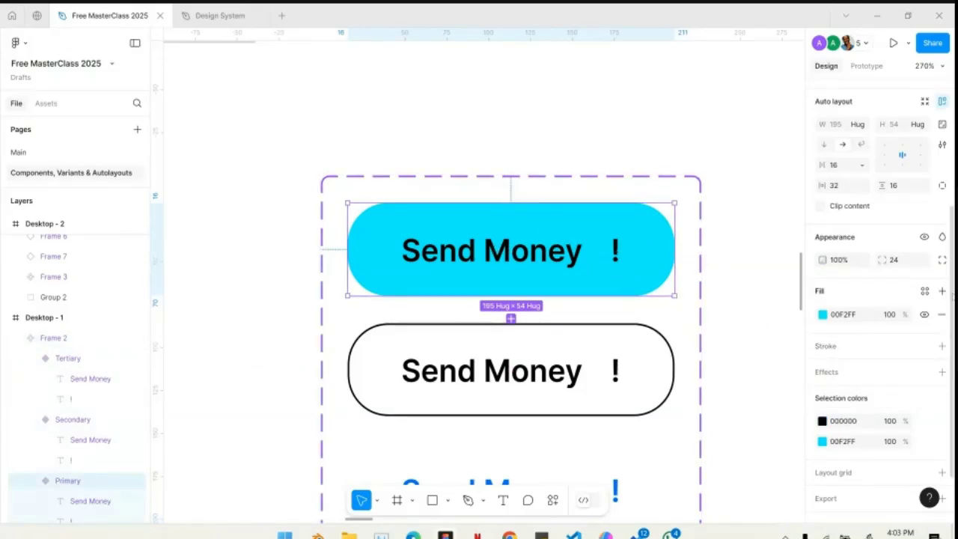
left_click(926, 292)
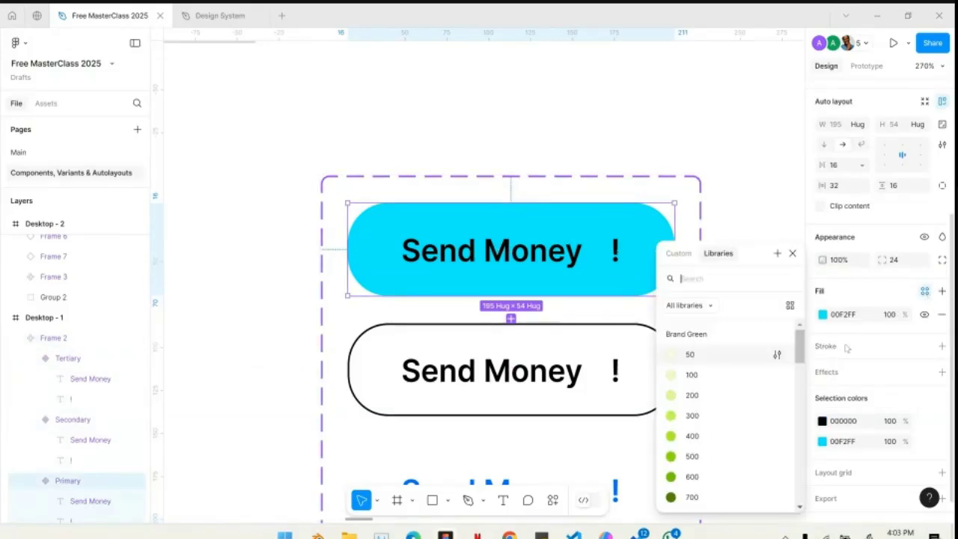
scroll(737, 422, "down", 3)
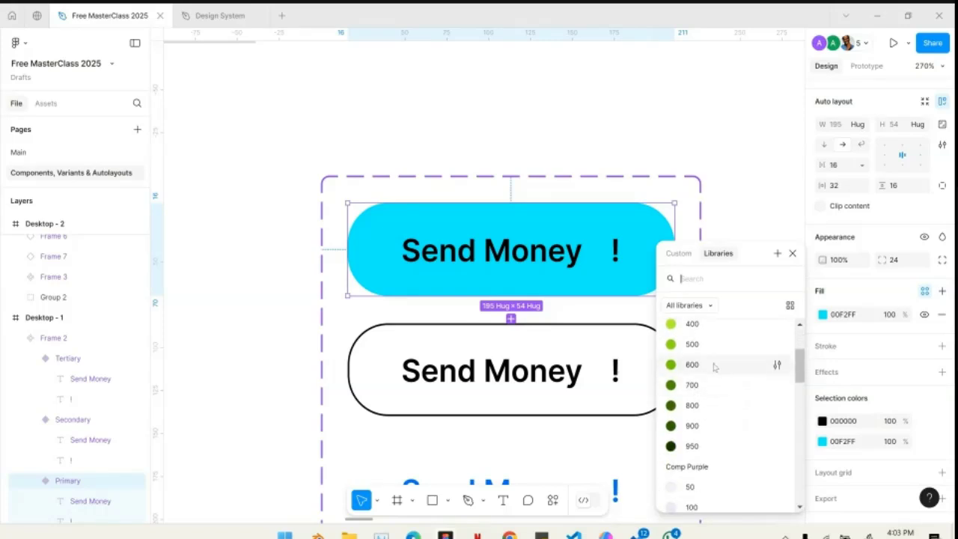
left_click(775, 364)
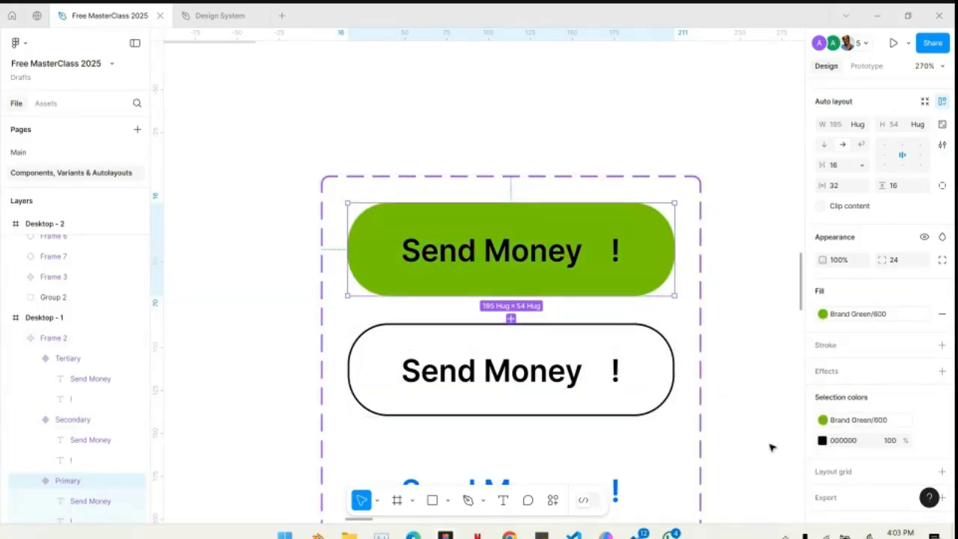
- Apply the Brand Green/950 colour style to the black text of the Primary variant
left_click(926, 440)
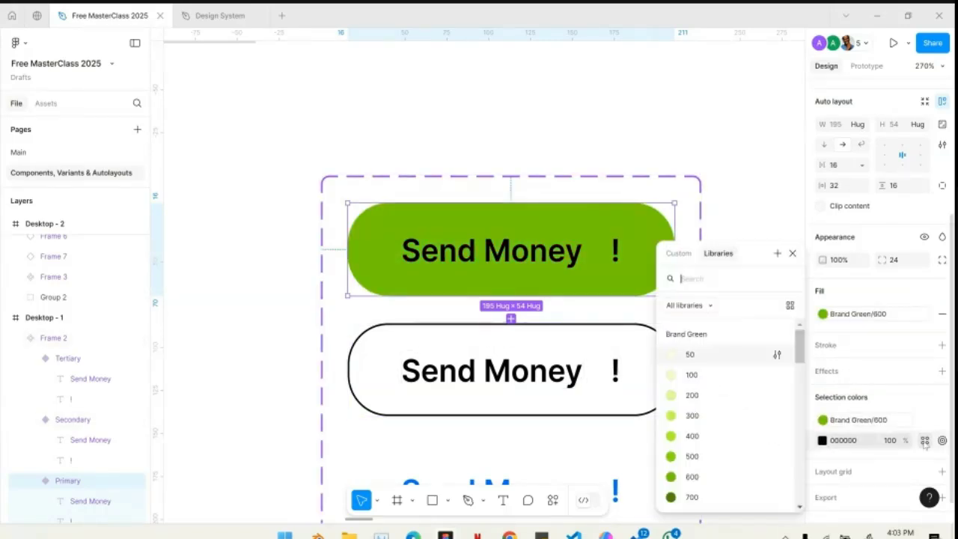
scroll(752, 451, "down", 2)
scroll(749, 446, "up", 1)
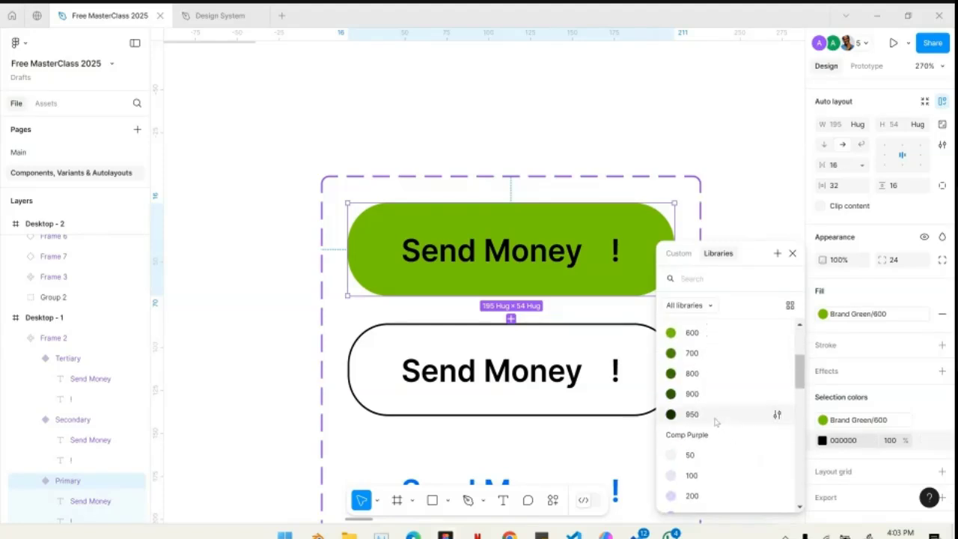
left_click(721, 412)
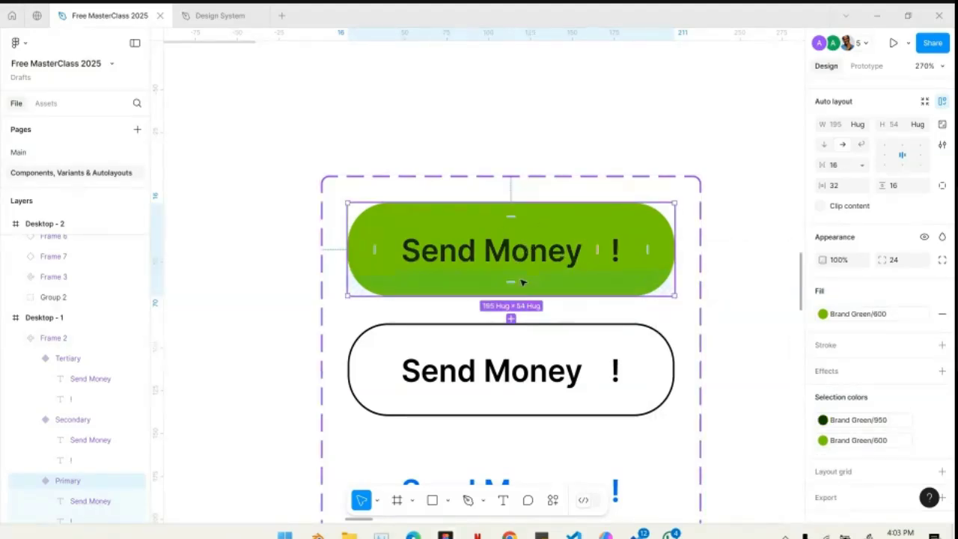
- Apply the Comp Purple/700 colour style to the black outline and text of the Secondary variant
left_click(637, 375)
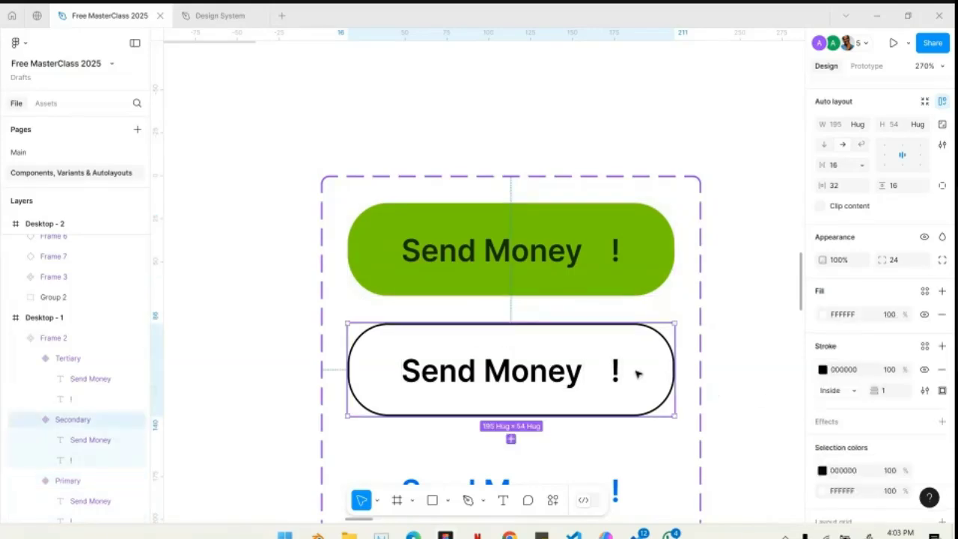
scroll(865, 423, "down", 2)
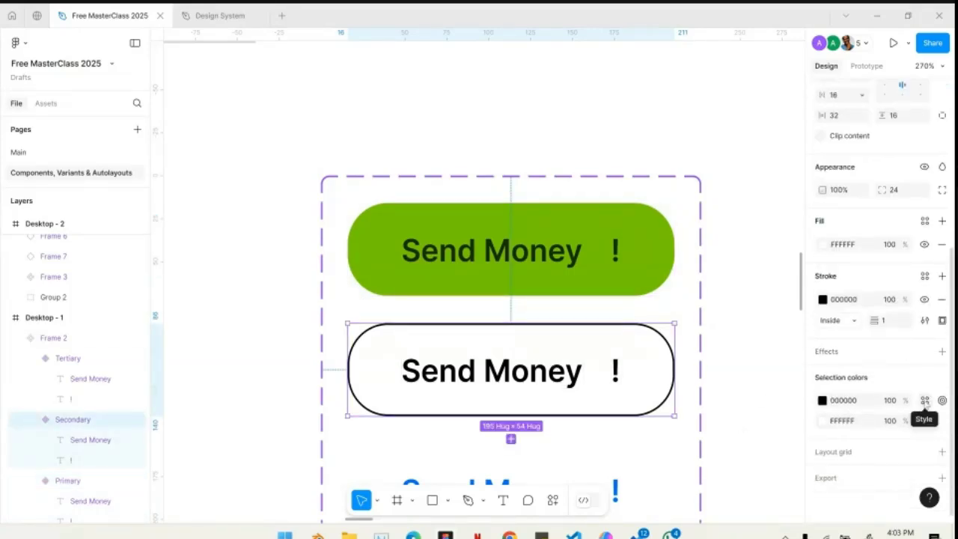
left_click(926, 401)
scroll(741, 420, "down", 6)
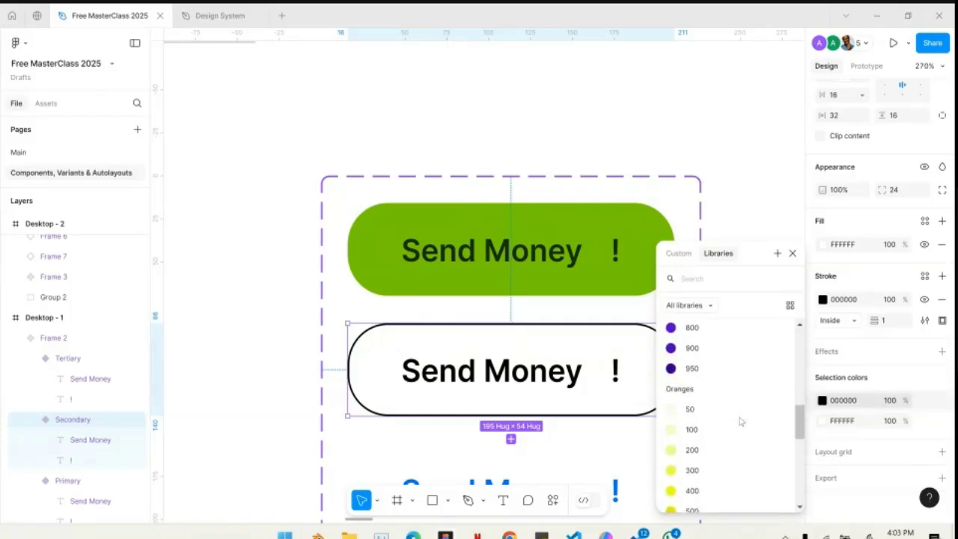
scroll(742, 419, "up", 1)
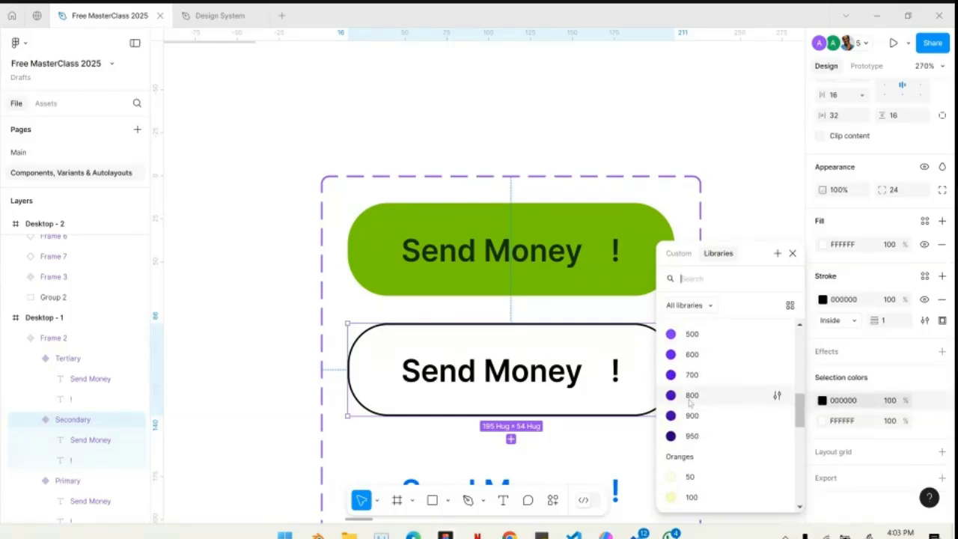
left_click(700, 374)
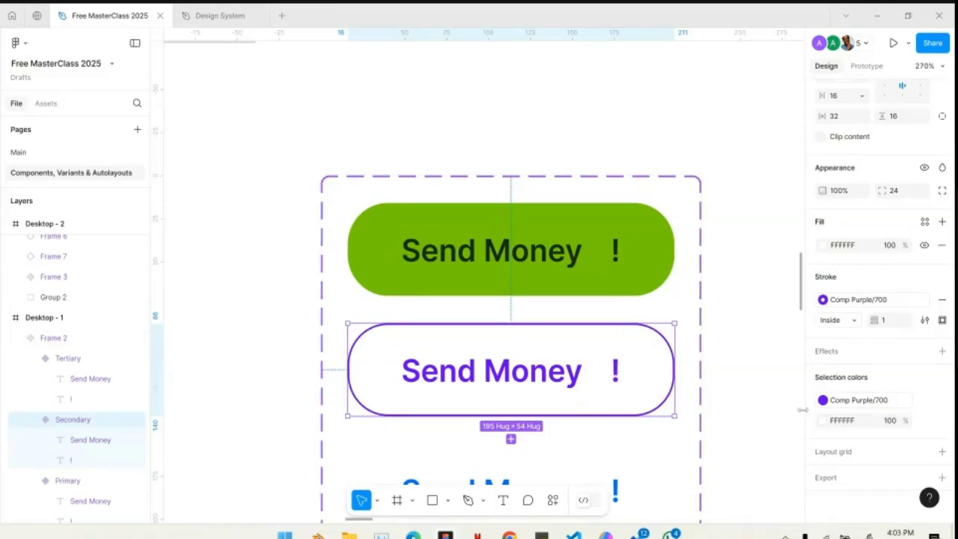
- Apply the Pirate Gold/500 colour style to the blue underlined text of the Tertiary variant and deselect it
scroll(656, 409, "down", 5)
left_click(566, 333)
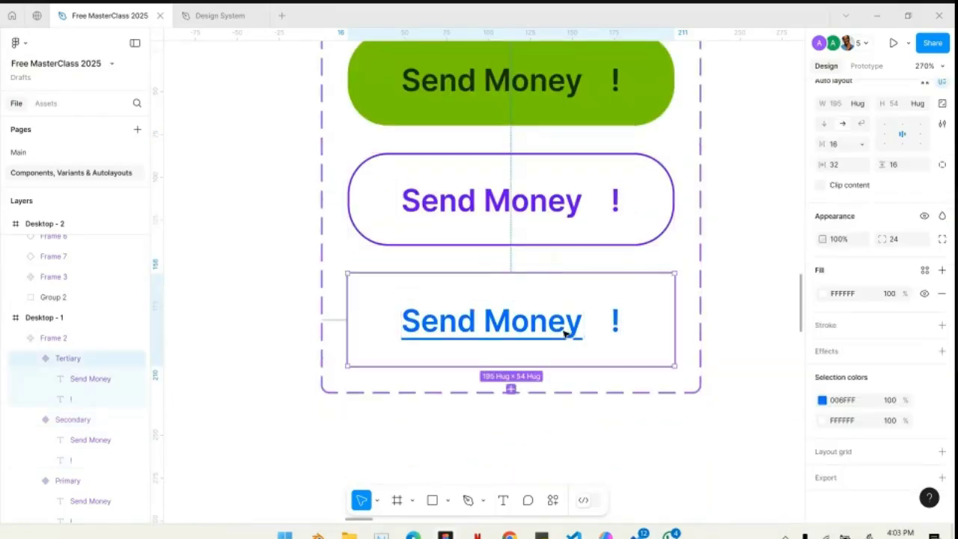
left_click(924, 401)
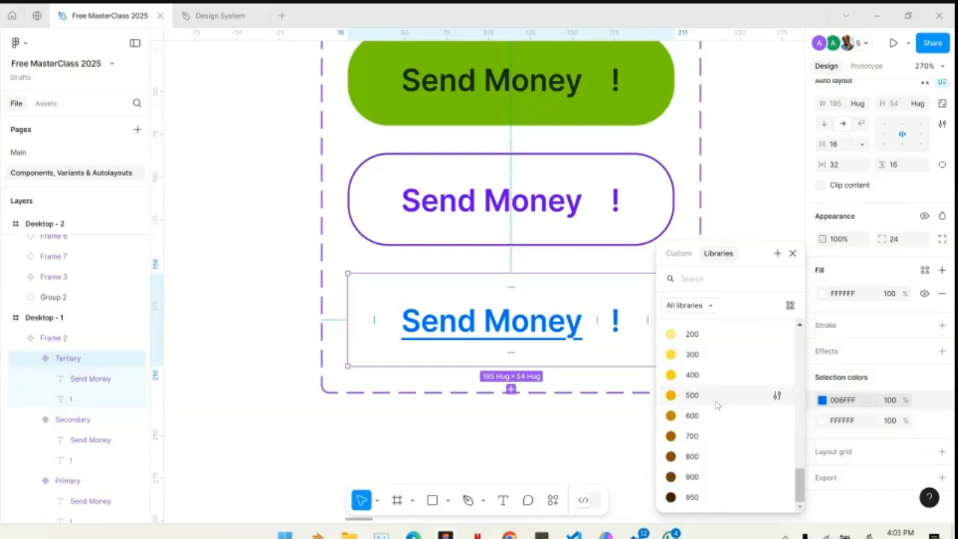
left_click(692, 395)
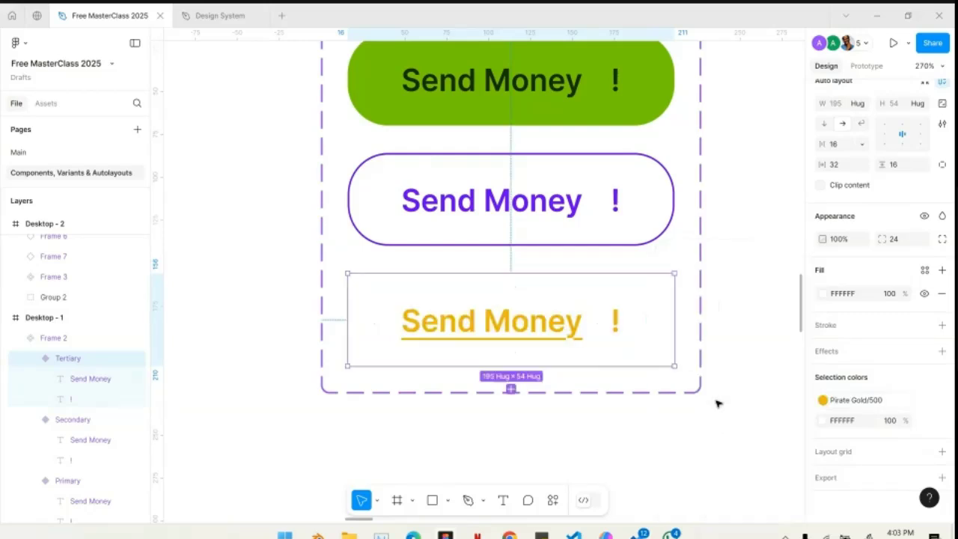
left_click(777, 376)
- Review the colour styles used across the Send Money component set and switch to the Design System file
scroll(642, 338, "down", 5)
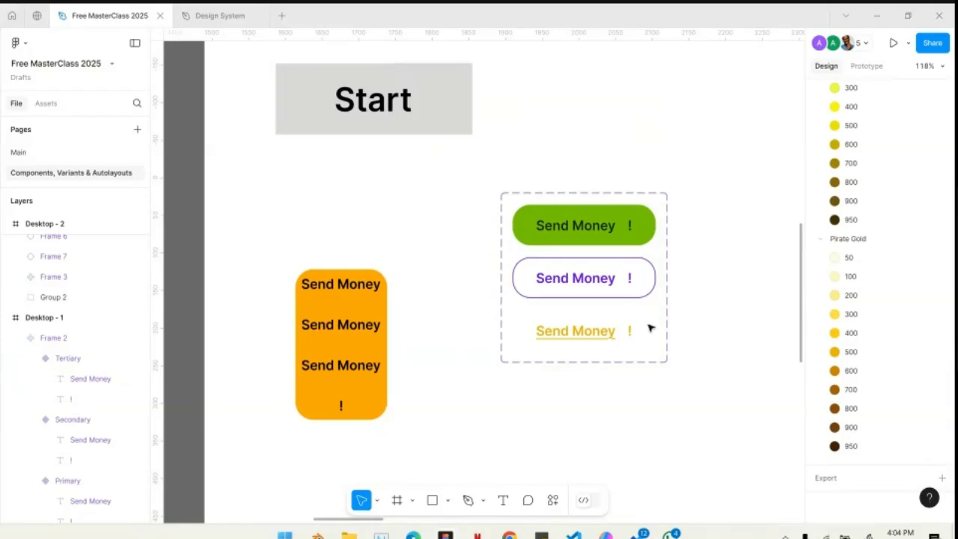
scroll(898, 144, "up", 2)
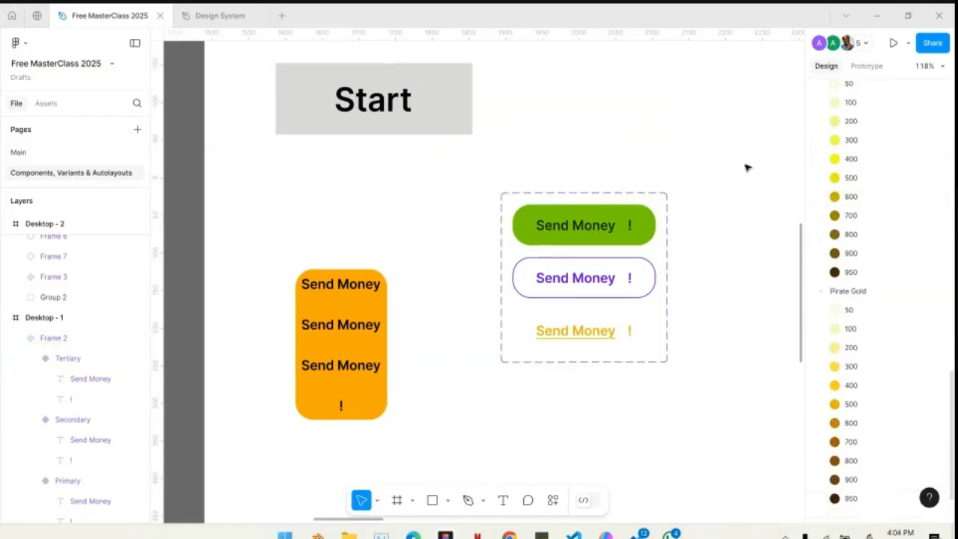
left_click(649, 198)
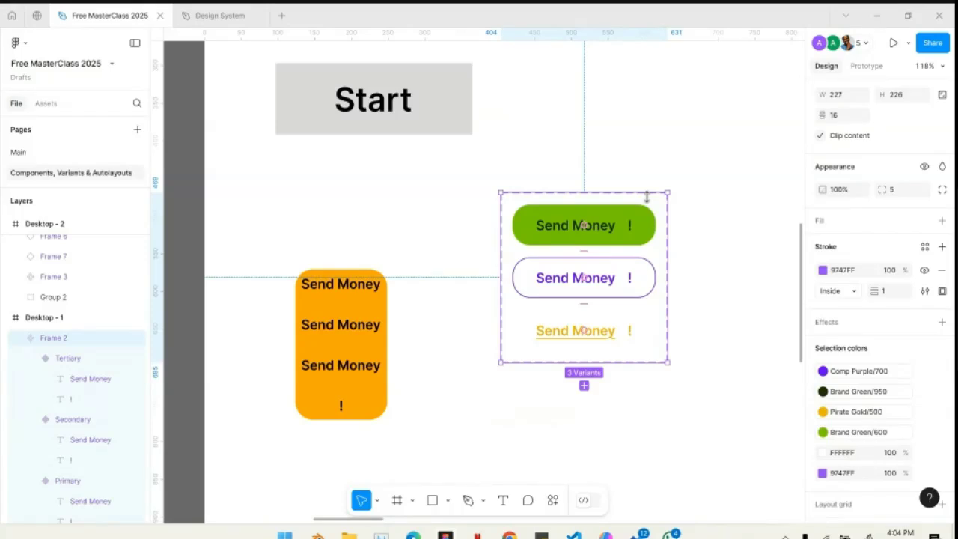
left_click(220, 14)
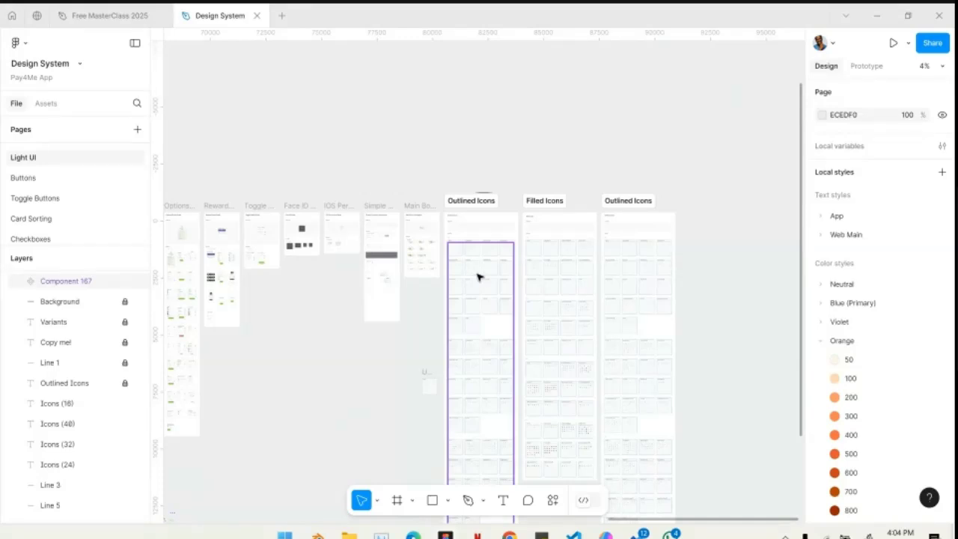
- Switch back to the Free MasterClass 2025 file and focus on the Send Money component set
scroll(479, 277, "left", 3)
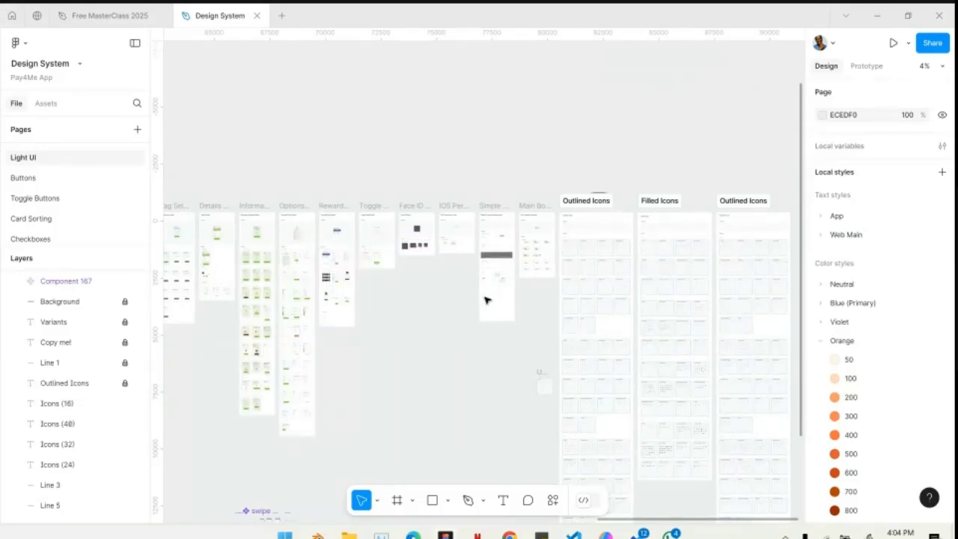
left_click(109, 16)
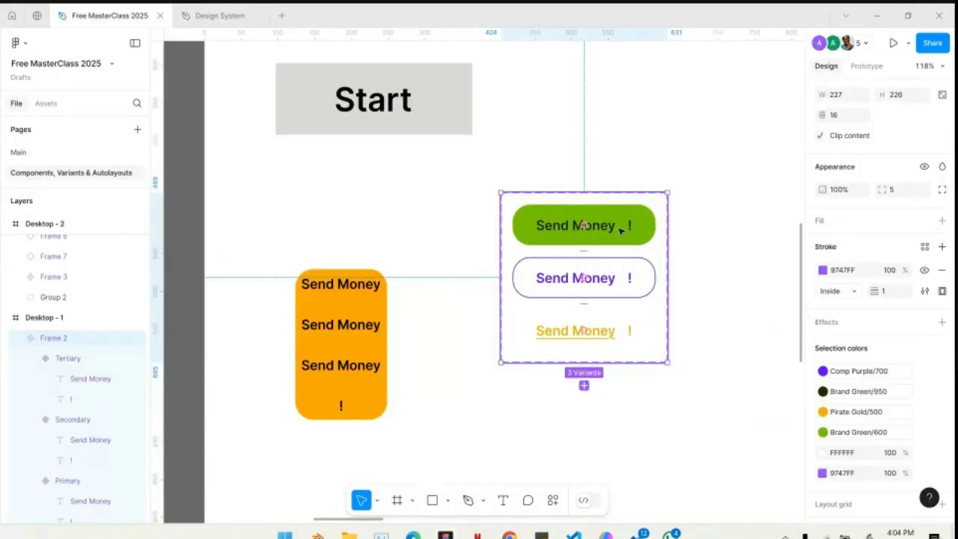
scroll(611, 218, "up", 5)
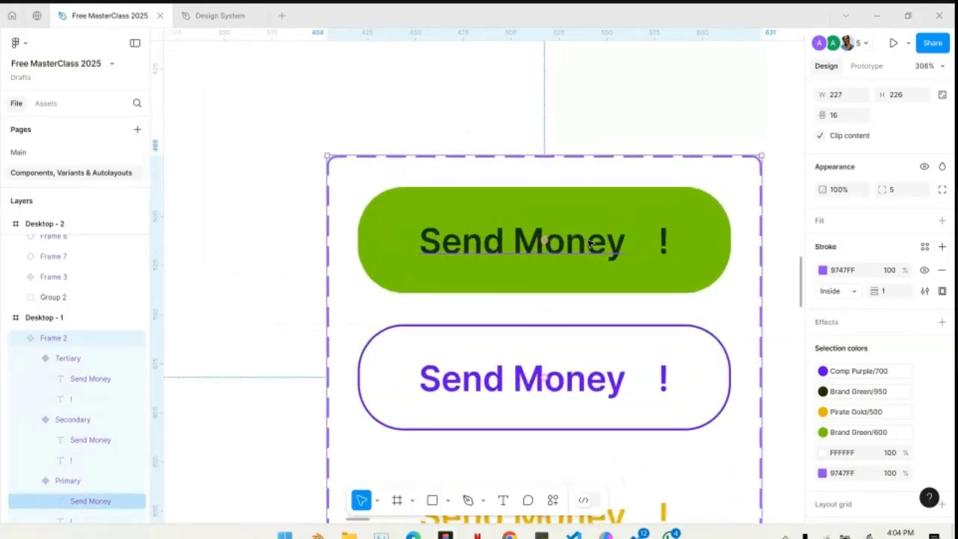
- Create a text style named Button Text from the Send Money text of the Primary variant
left_click(468, 252, "ctrl")
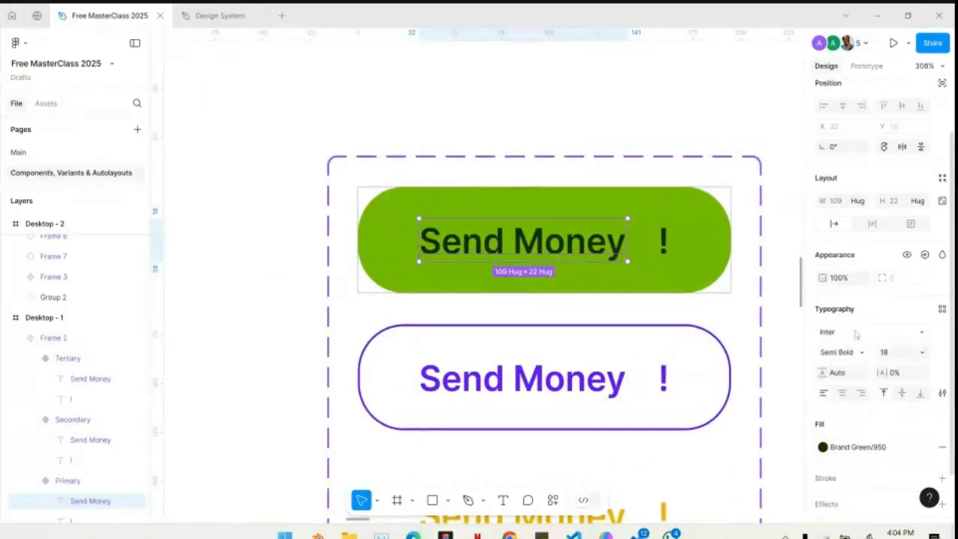
left_click(942, 309)
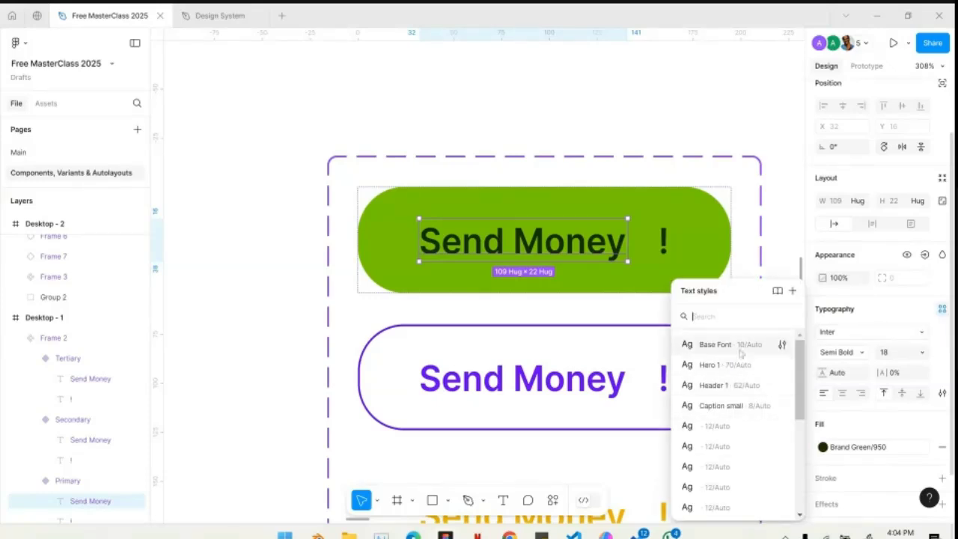
scroll(731, 461, "down", 3)
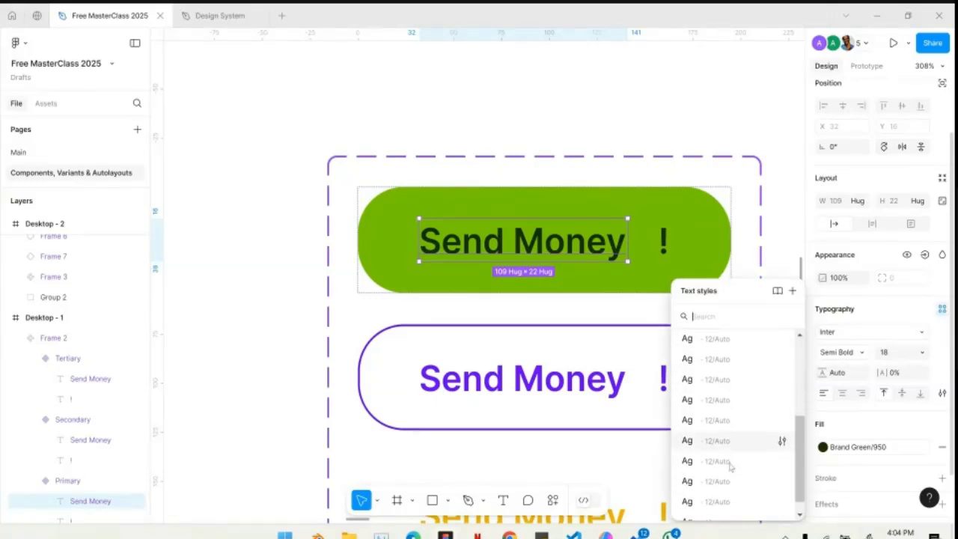
scroll(732, 468, "down", 1)
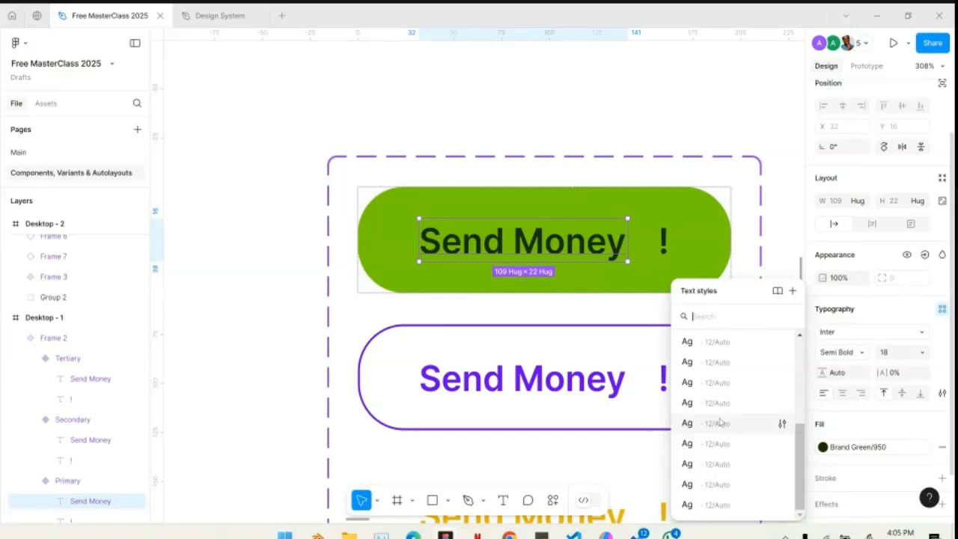
scroll(719, 423, "up", 3)
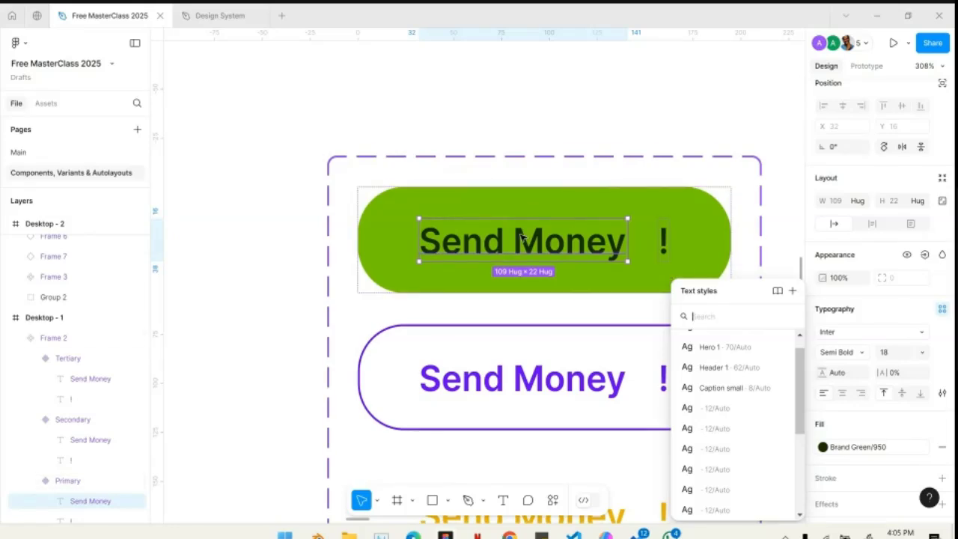
scroll(722, 427, "up", 2)
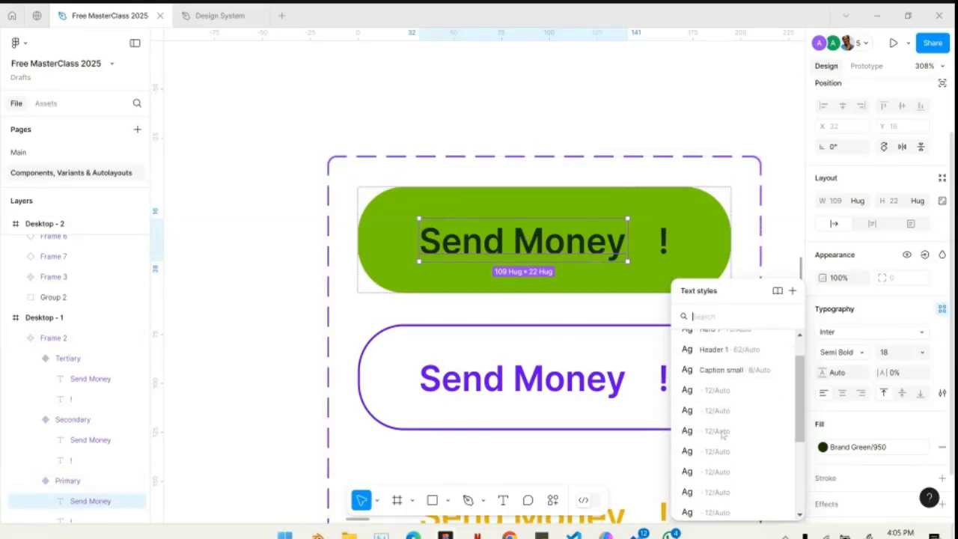
left_click(796, 292)
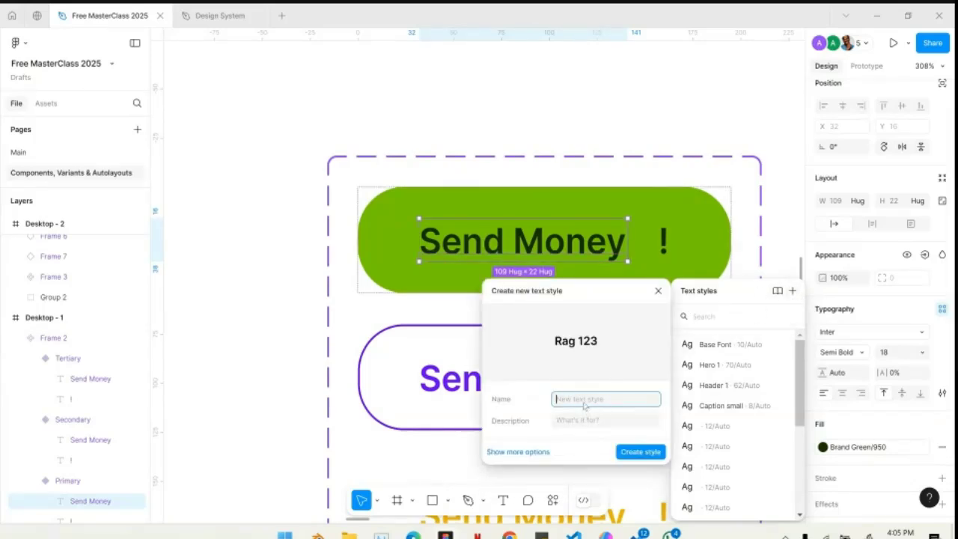
type("Button Text")
left_click(637, 453)
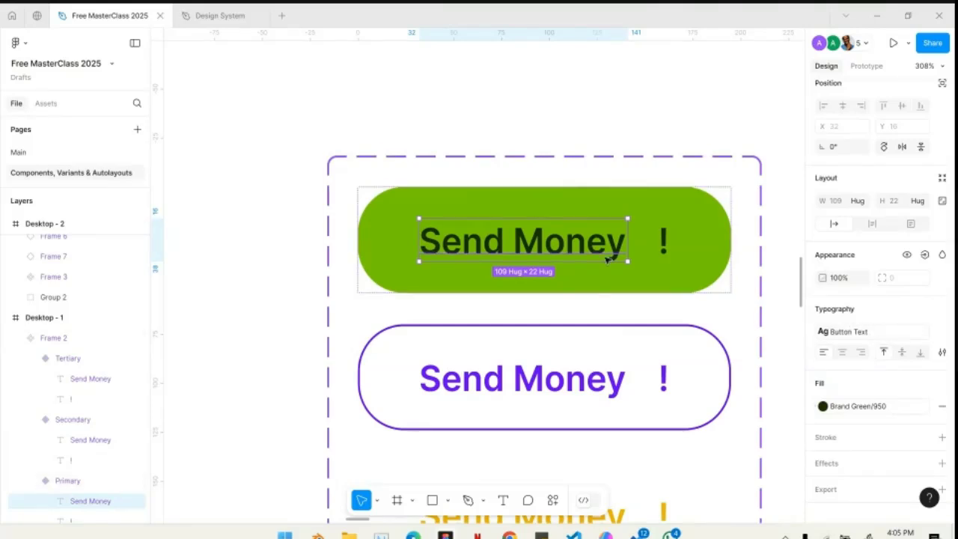
- Deselect the text and review the page's local text styles, including Button Text
left_click(612, 98)
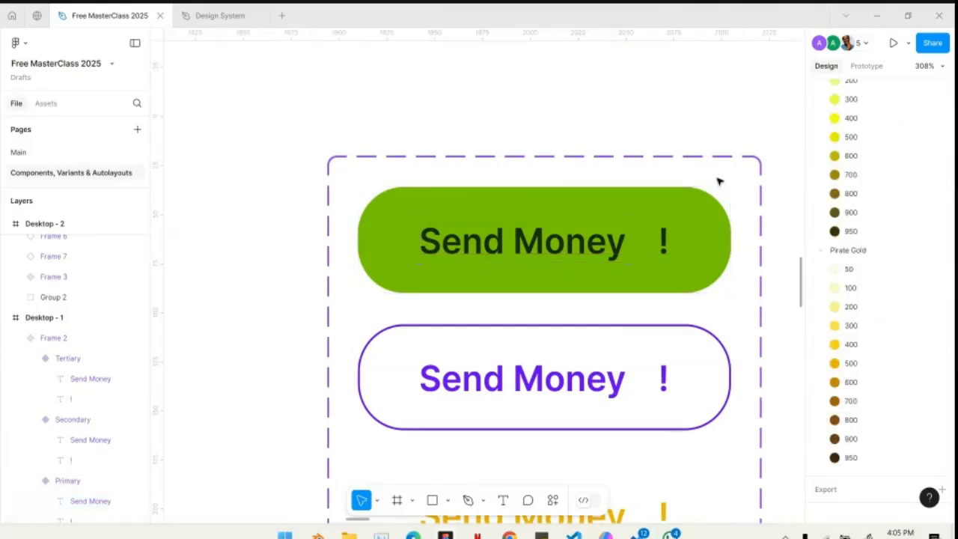
scroll(870, 250, "up", 6)
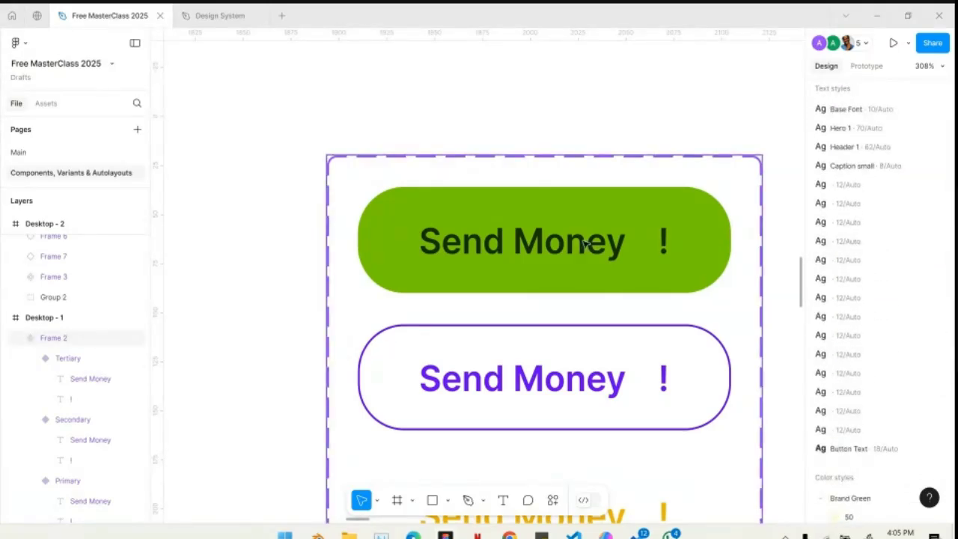
key("Escape")
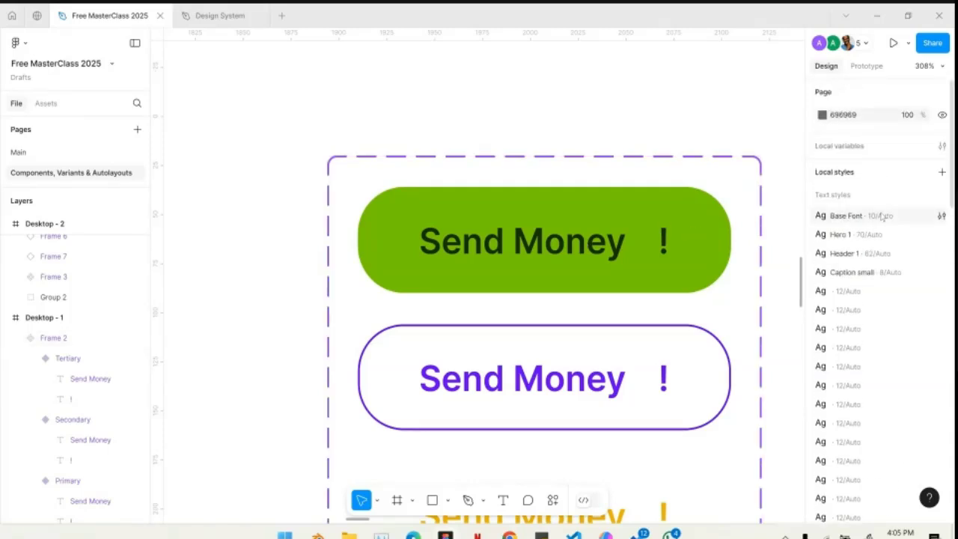
scroll(854, 240, "down", 1)
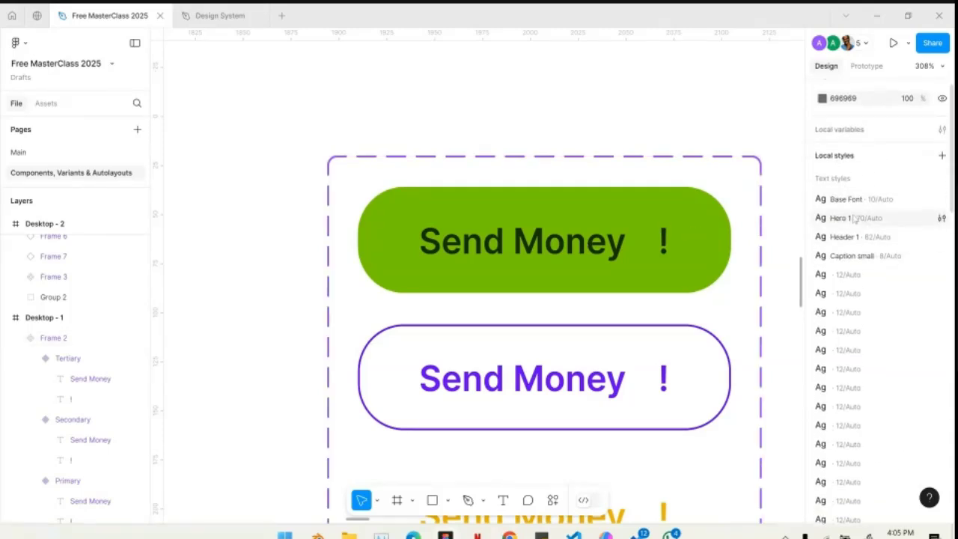
scroll(846, 294, "down", 5)
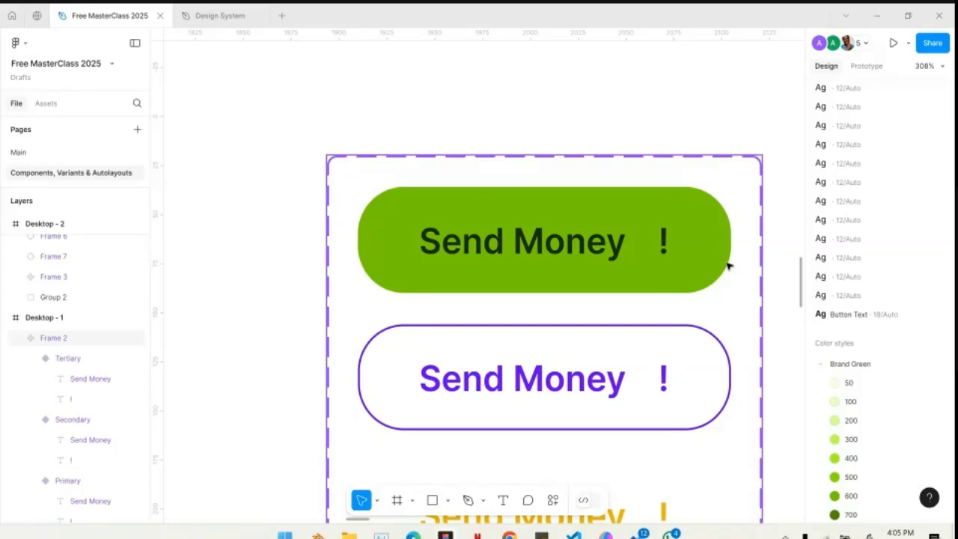
- Add the text "Login Now" in the empty area of Desktop - 1 and wrap it in an auto layout
scroll(730, 266, "down", 10)
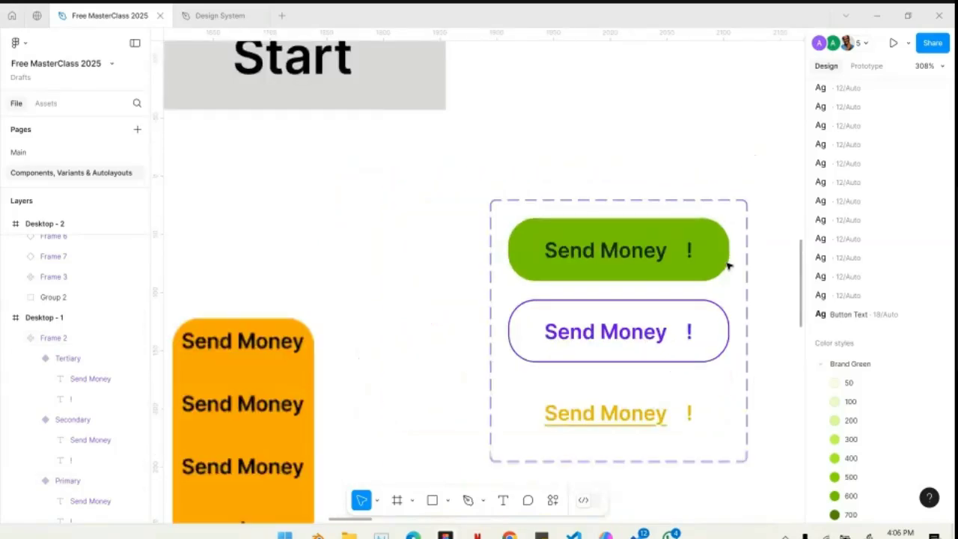
scroll(649, 176, "up", 10)
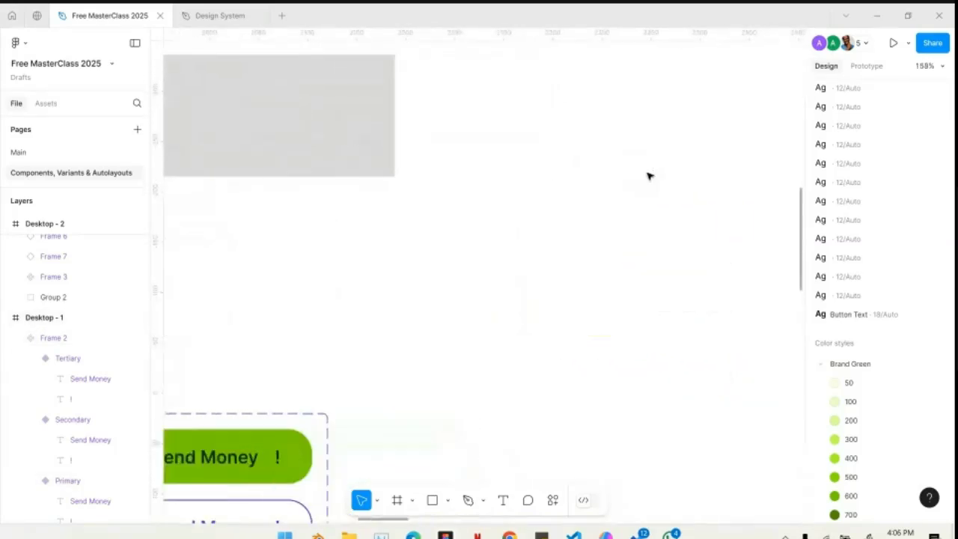
left_click(503, 501)
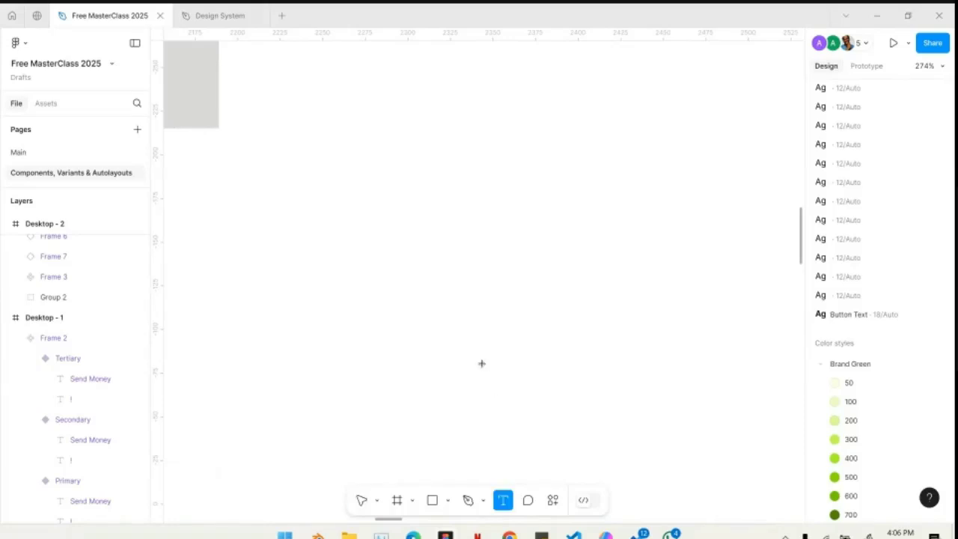
left_click(481, 364)
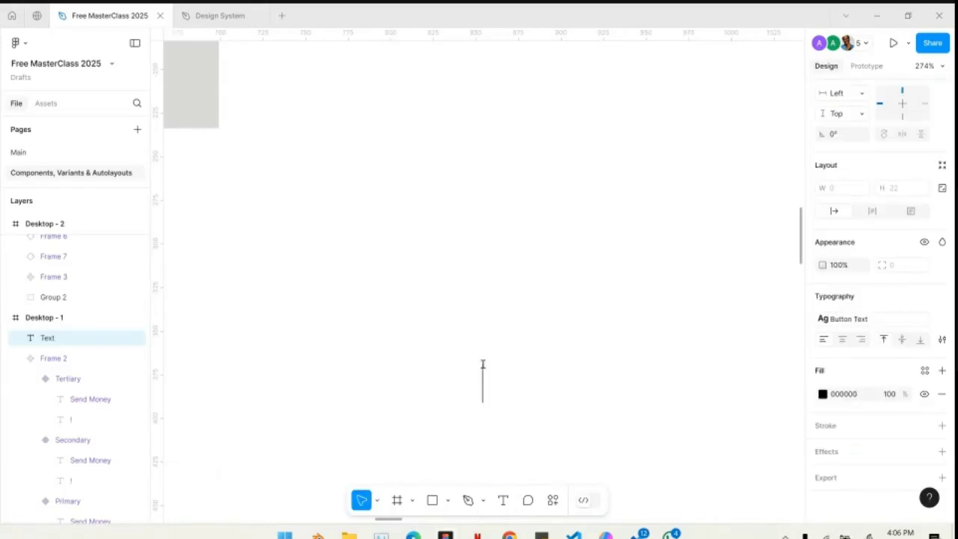
type("Login Now")
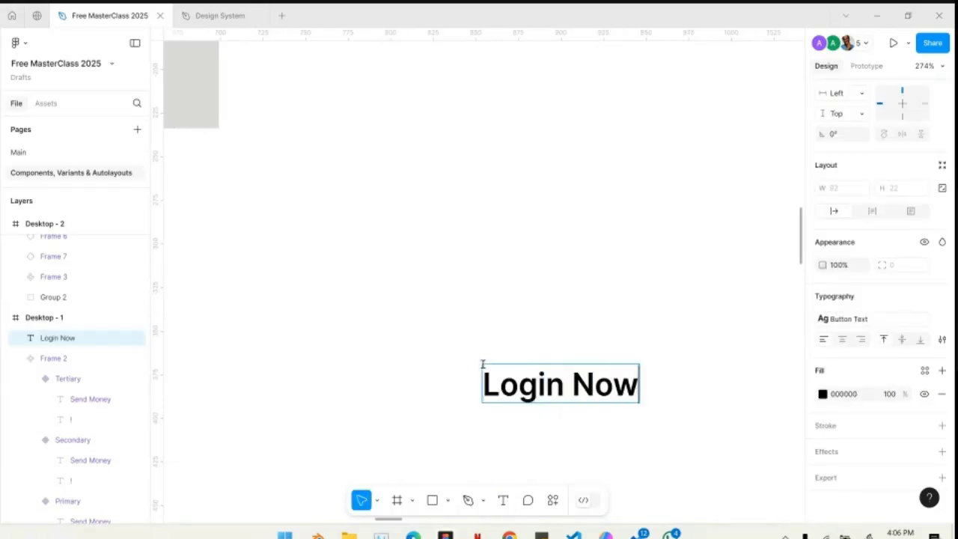
key("Escape")
key("shift+a")
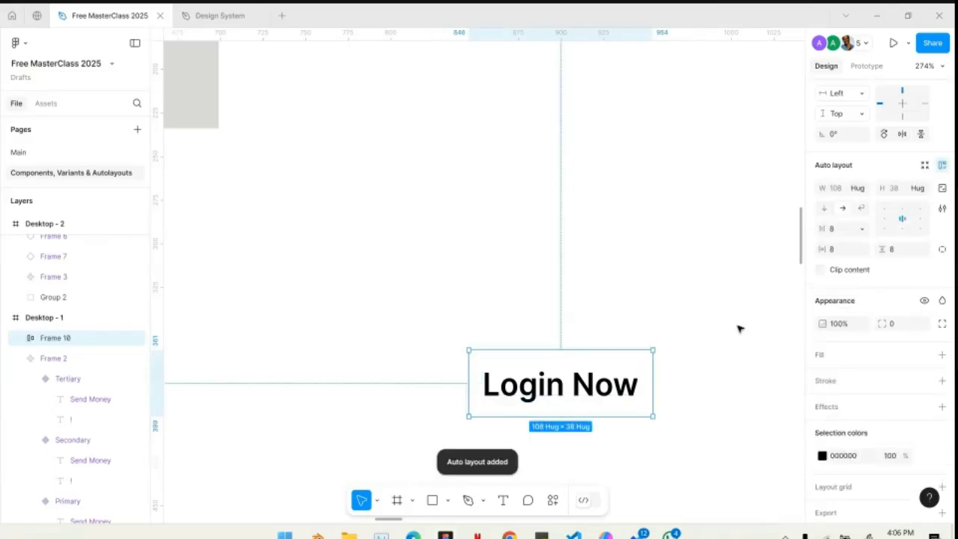
- Apply the Comp Purple/300 colour style as the fill of the Login Now frame
left_click(926, 355)
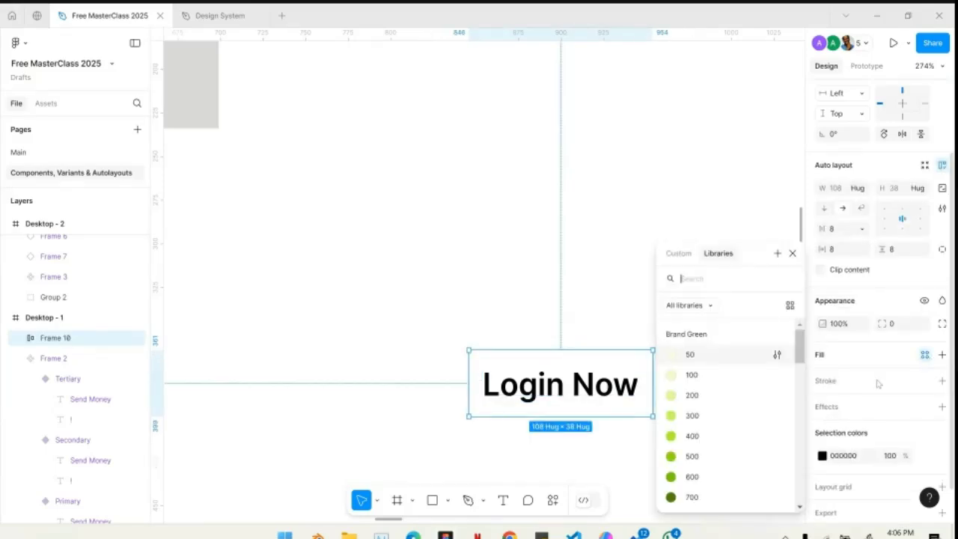
scroll(716, 456, "down", 10)
scroll(717, 458, "up", 2)
scroll(716, 367, "up", 4)
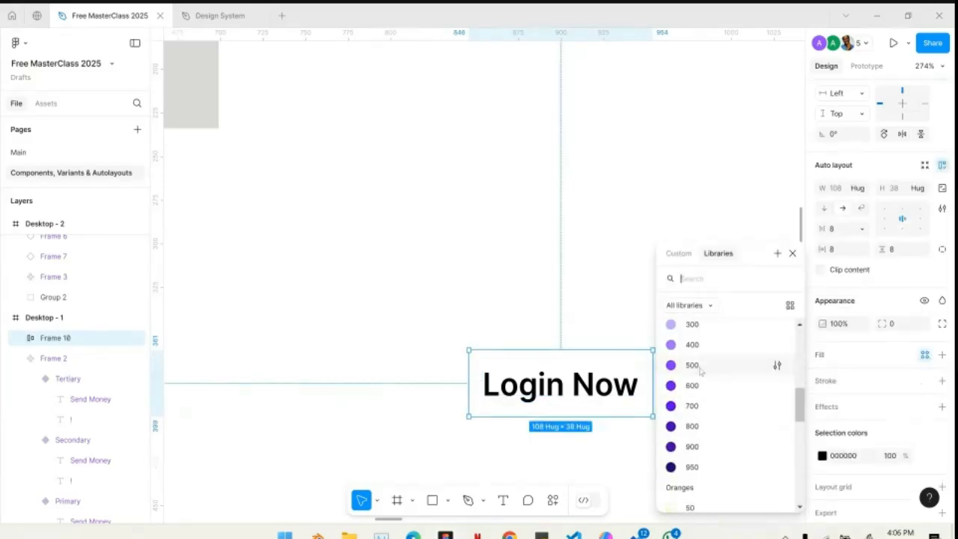
left_click(700, 380)
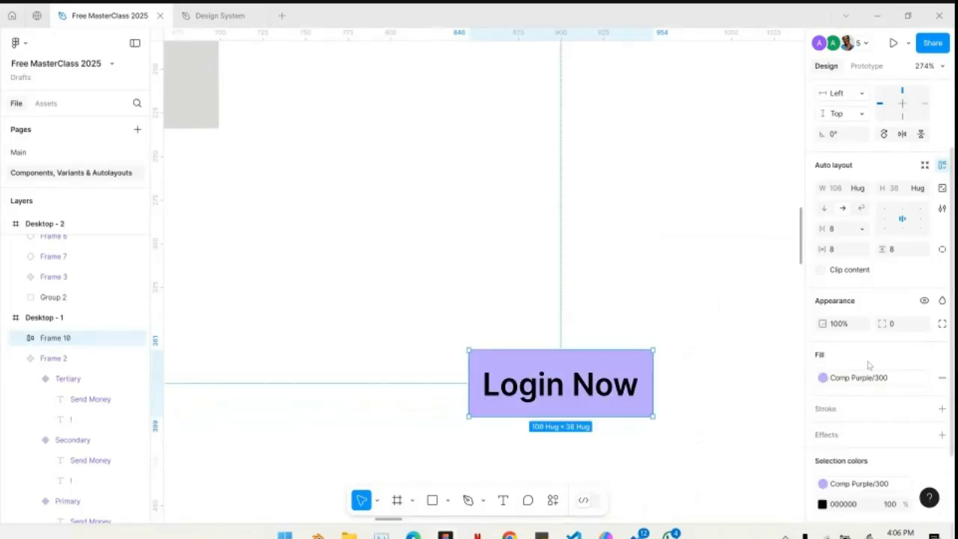
- Set the Login Now button's corner radius to 8 and its horizontal padding to 32
left_click(902, 327)
type("8")
key("Return")
left_click(843, 249)
type("32")
key("Return")
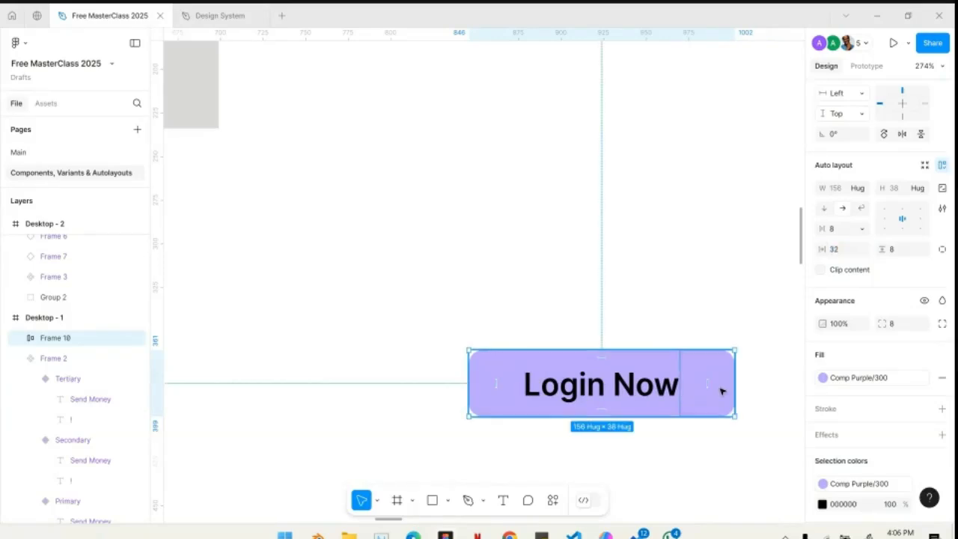
- Duplicate the Login Now button below the original and replace the copy's fill style with plain white FFFFFF
left_click(625, 299)
left_click_drag(634, 372, 520, 388)
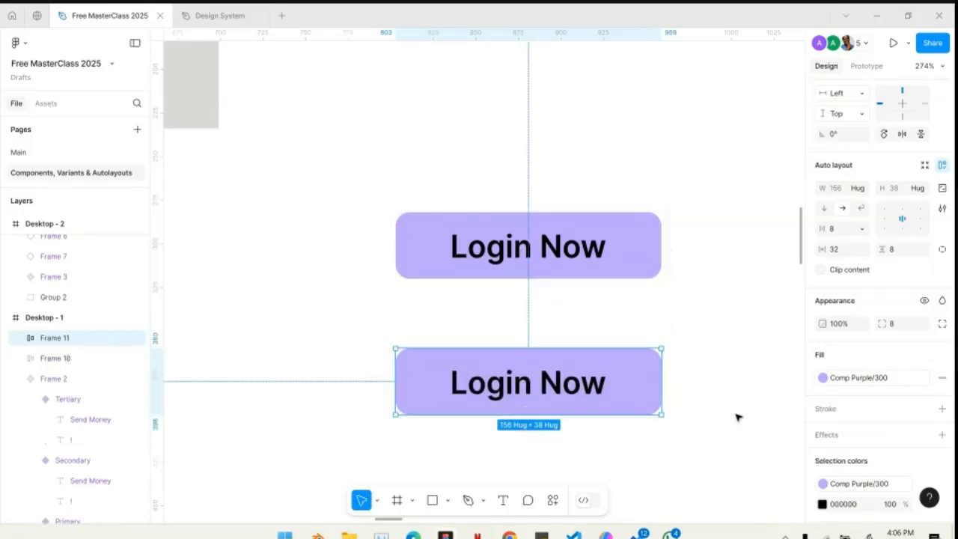
left_click(853, 377)
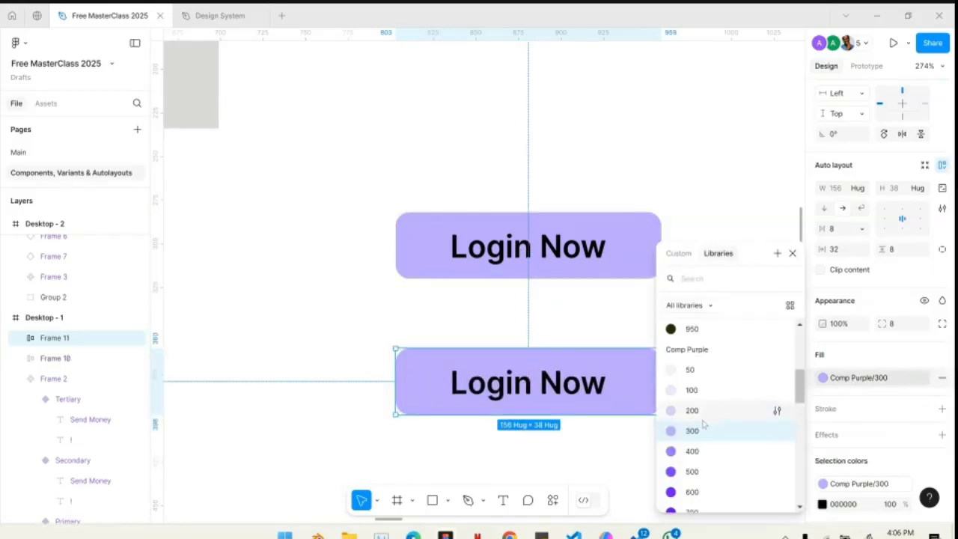
scroll(703, 431, "down", 5)
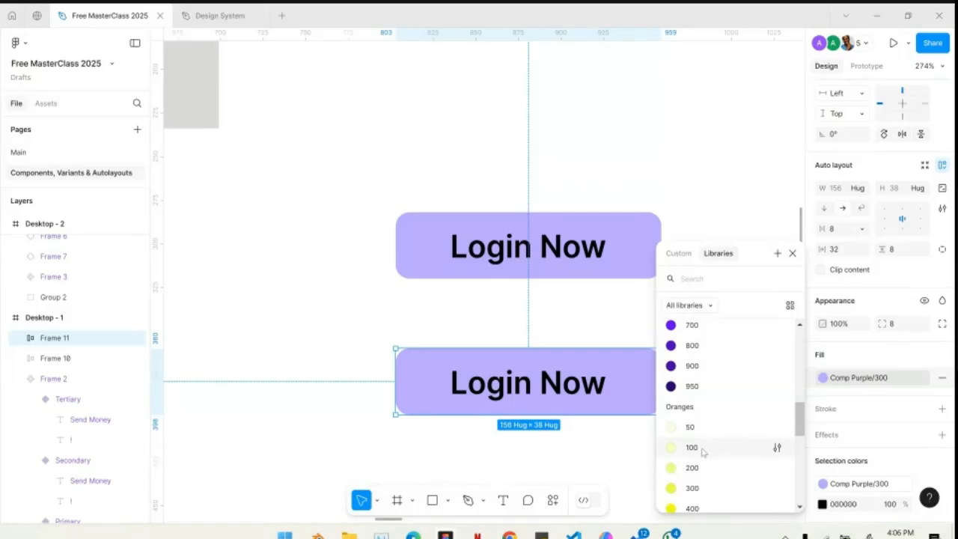
scroll(719, 439, "down", 8)
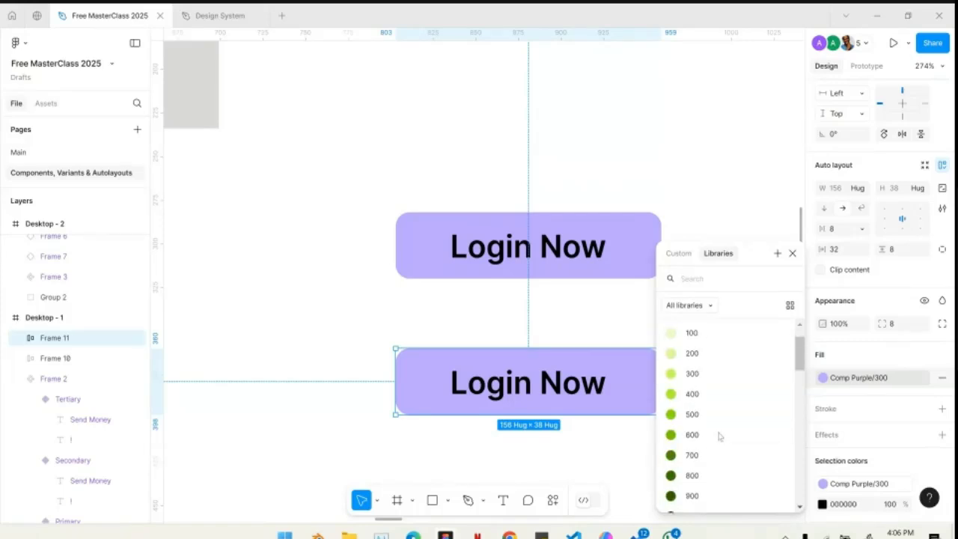
left_click(942, 379)
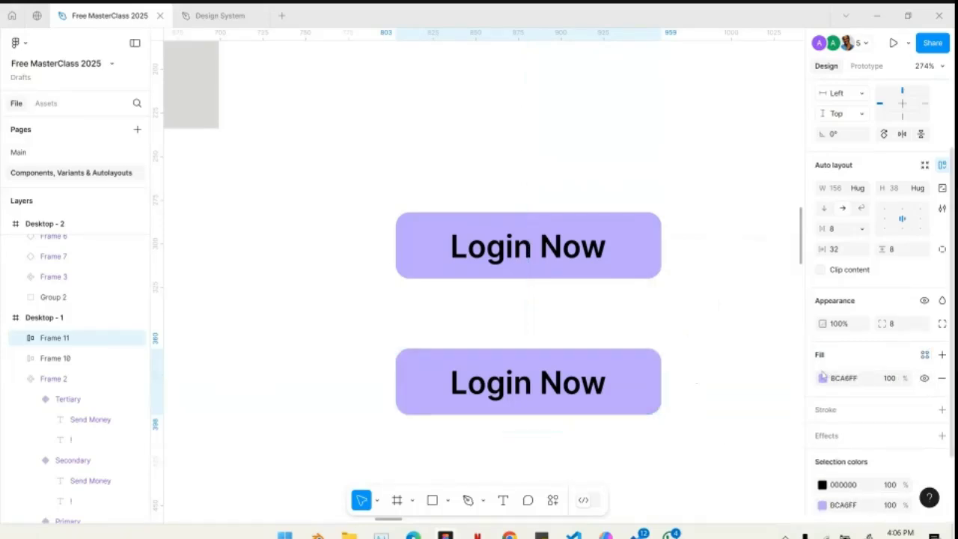
left_click(823, 378)
left_click_drag(719, 257, 573, 161)
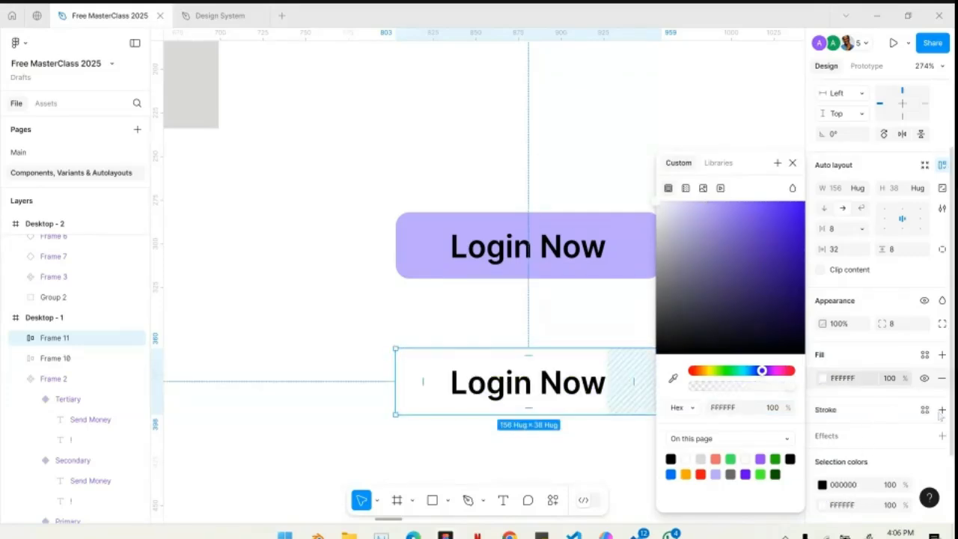
- Add a stroke in the Comp Purple/950 colour style to the white Login Now button
left_click(925, 410)
scroll(715, 461, "down", 5)
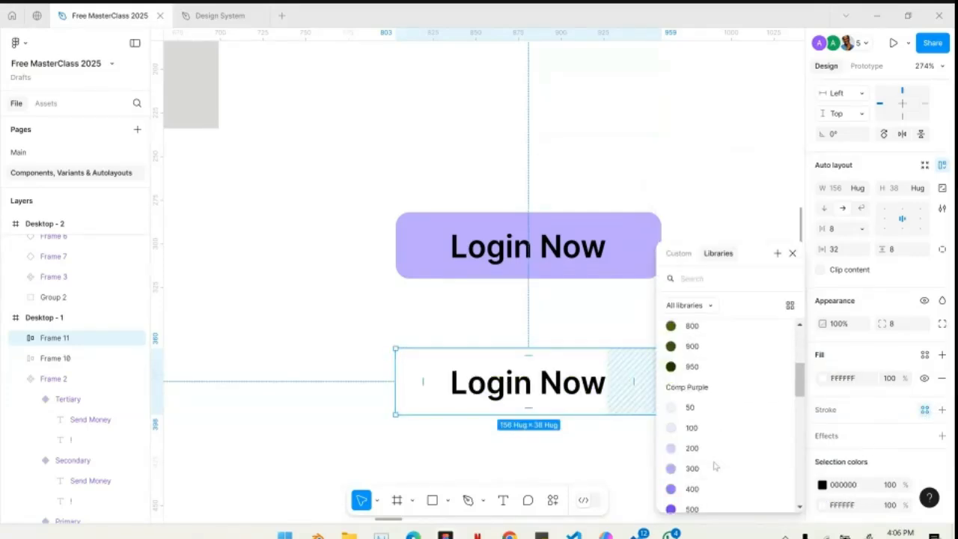
scroll(713, 465, "down", 5)
scroll(713, 465, "up", 4)
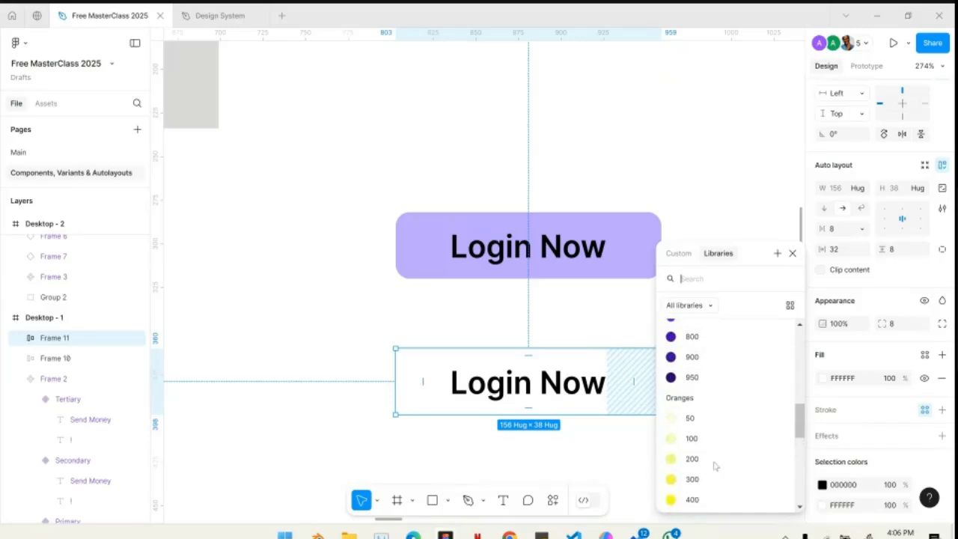
left_click(700, 378)
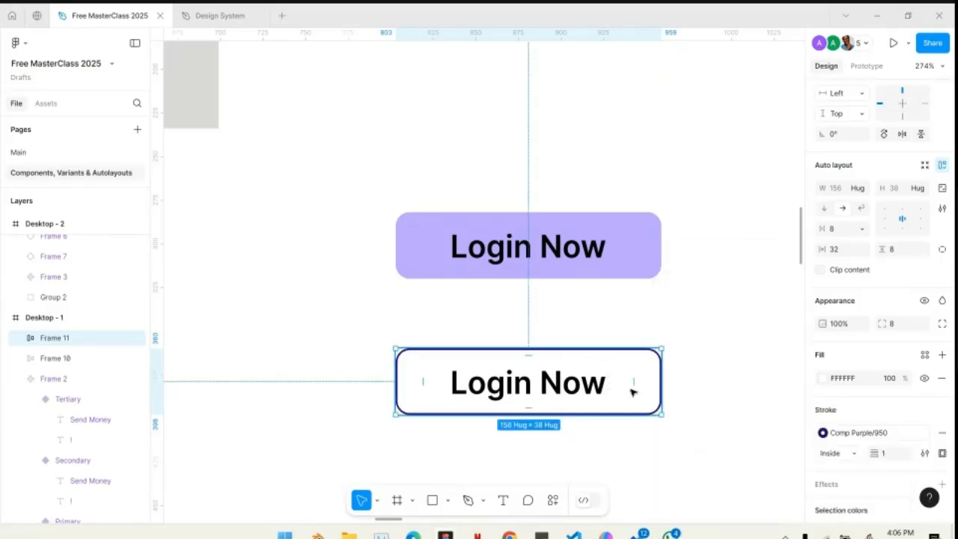
- Replace the black label colour of the white Login Now button with the Comp Purple/950 colour style
scroll(840, 423, "down", 2)
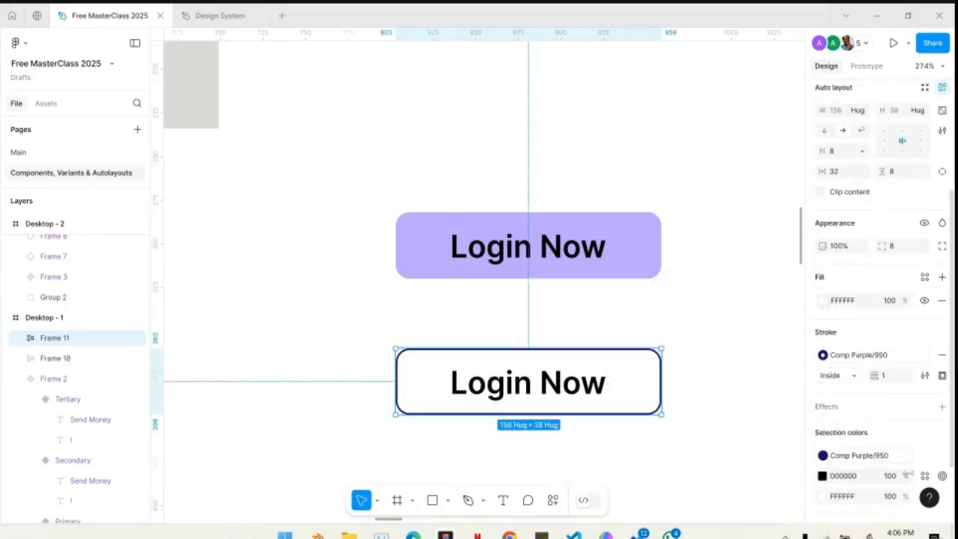
left_click(926, 477)
scroll(760, 424, "down", 5)
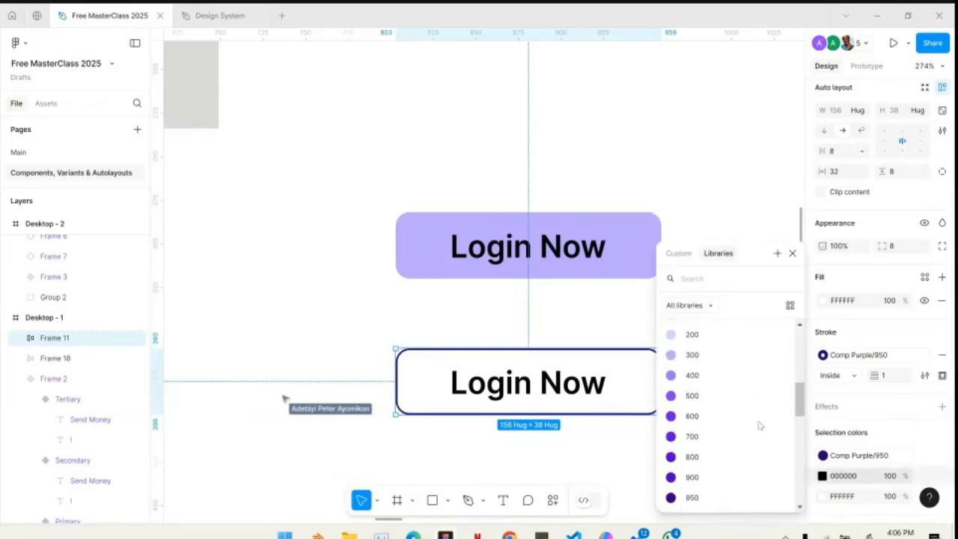
left_click(698, 498)
left_click(440, 310)
left_click(494, 376)
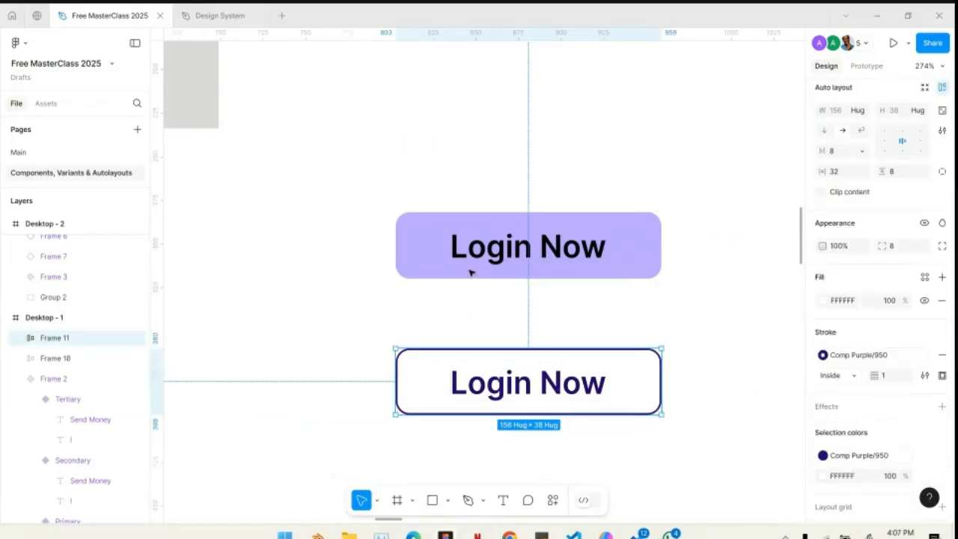
left_click(497, 240)
left_click(513, 361)
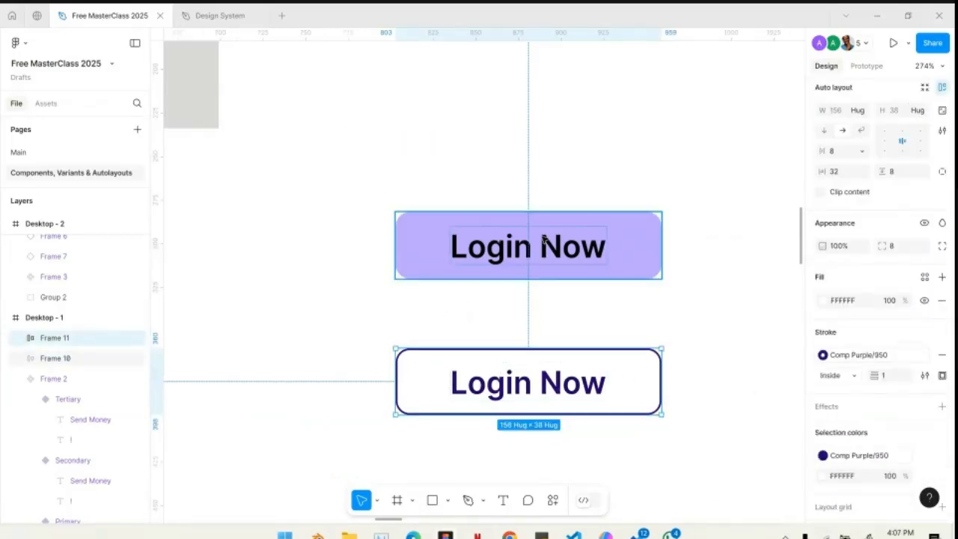
left_click(518, 245)
left_click(536, 382)
- Select the purple and the outlined Login Now buttons together and combine them into a component set
left_click(706, 263)
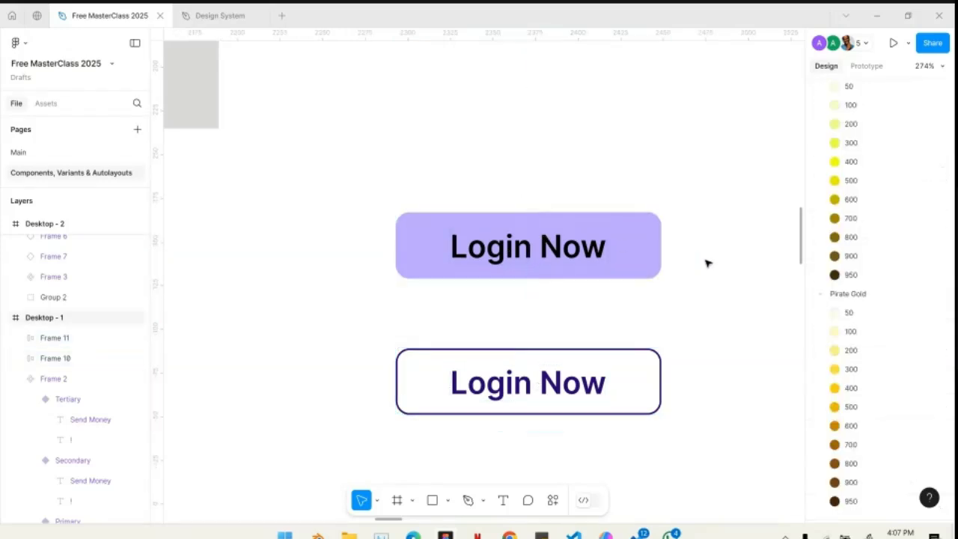
scroll(707, 262, "down", 5)
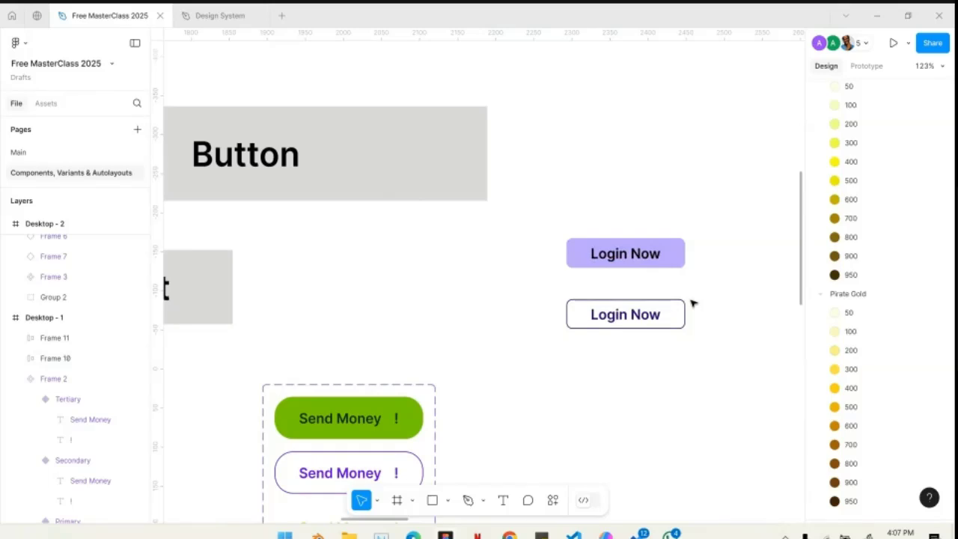
left_click_drag(536, 183, 747, 391)
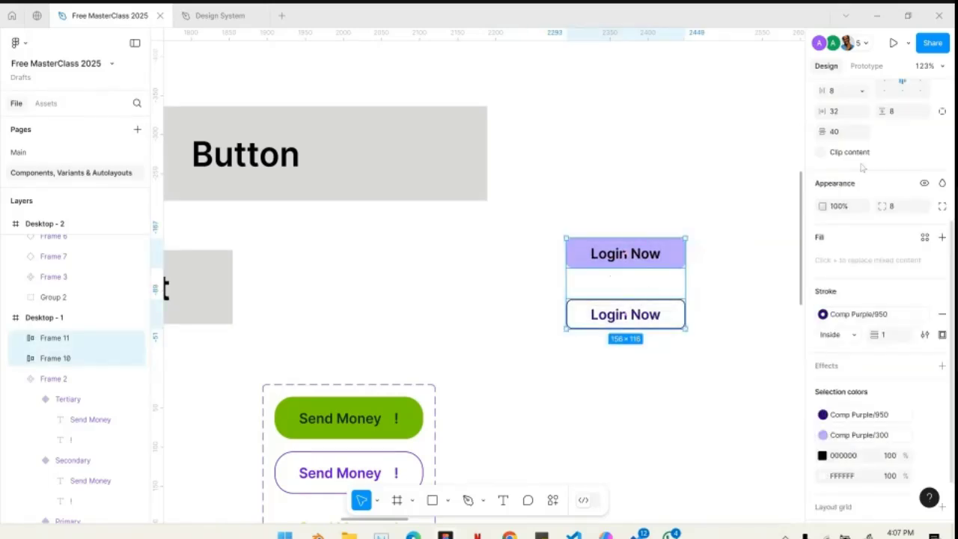
scroll(862, 168, "up", 3)
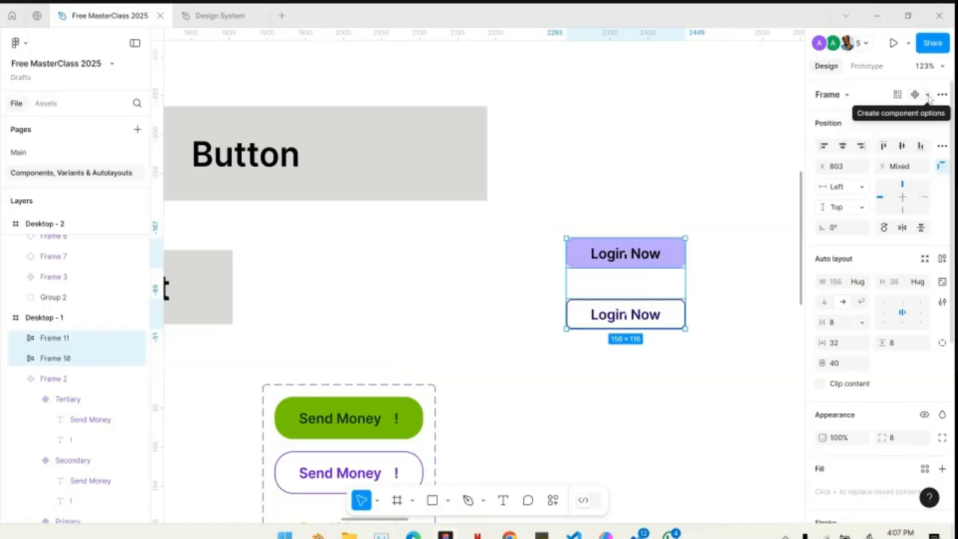
left_click(929, 96)
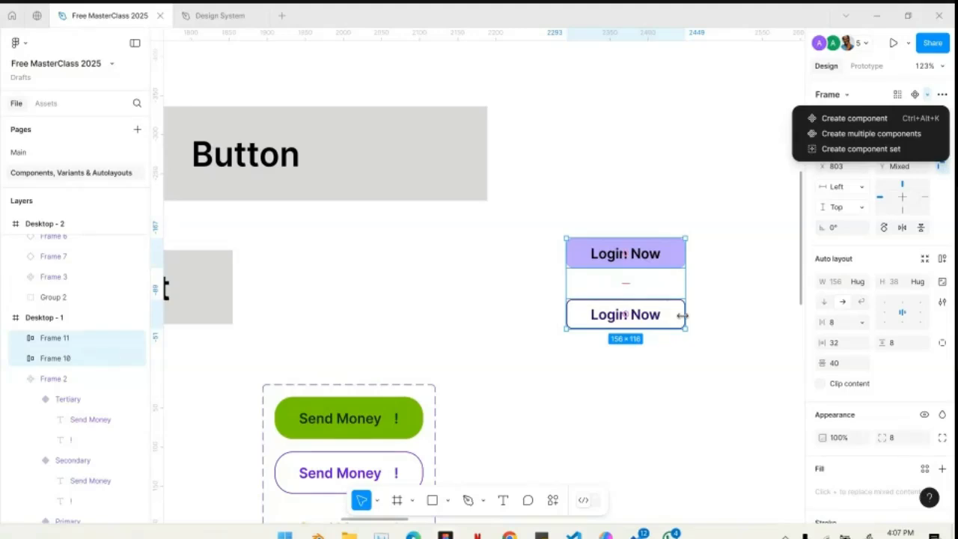
left_click(864, 150)
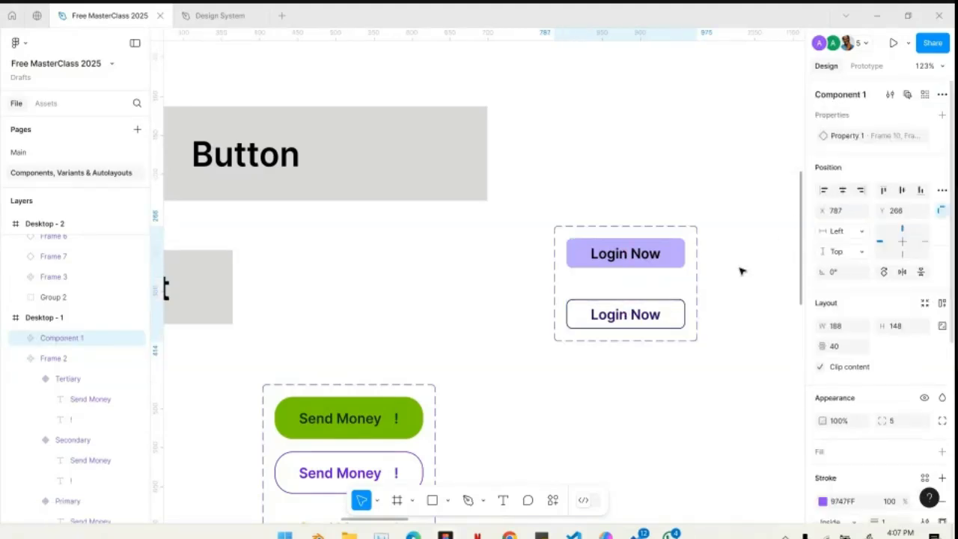
- Inspect the Property 1 value of each Login Now variant, ending with the whole component set selected
left_click(674, 255)
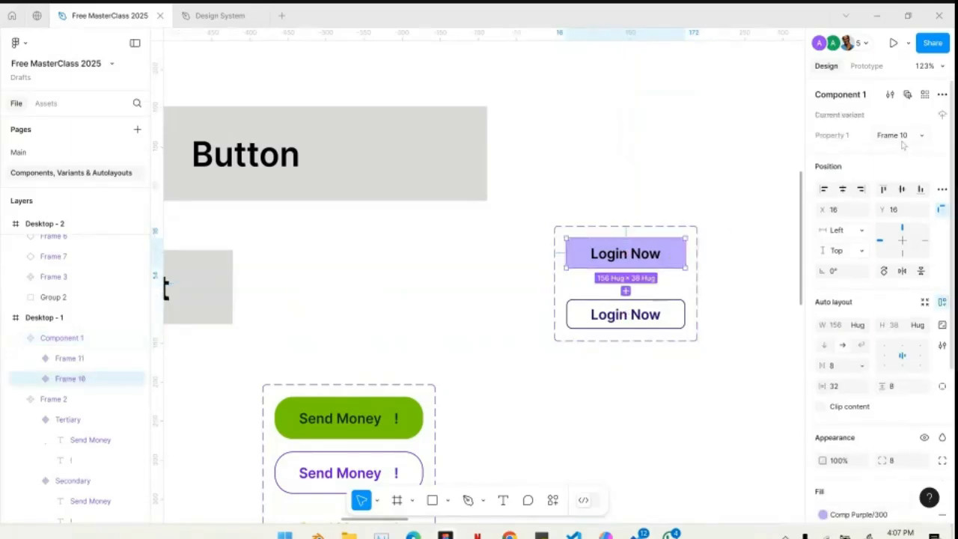
left_click(669, 315)
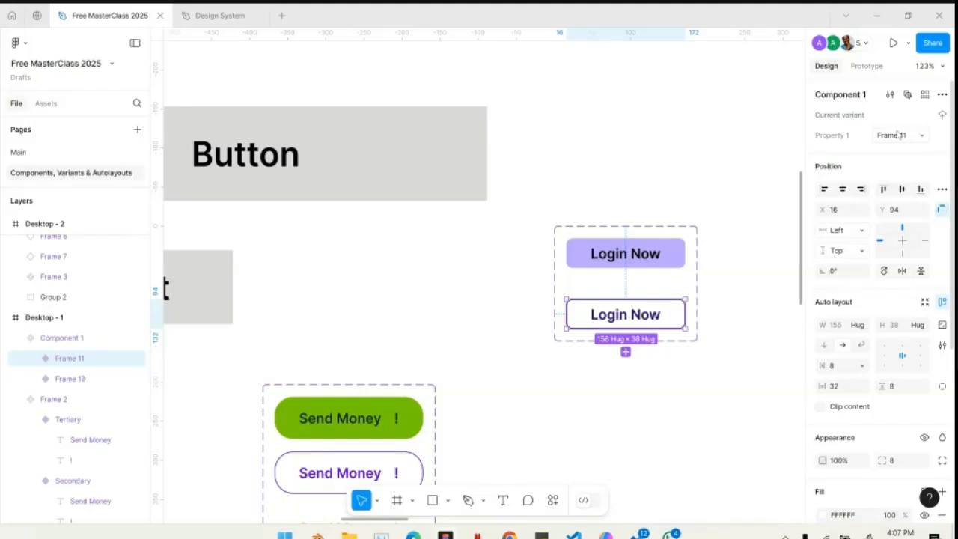
left_click(668, 284)
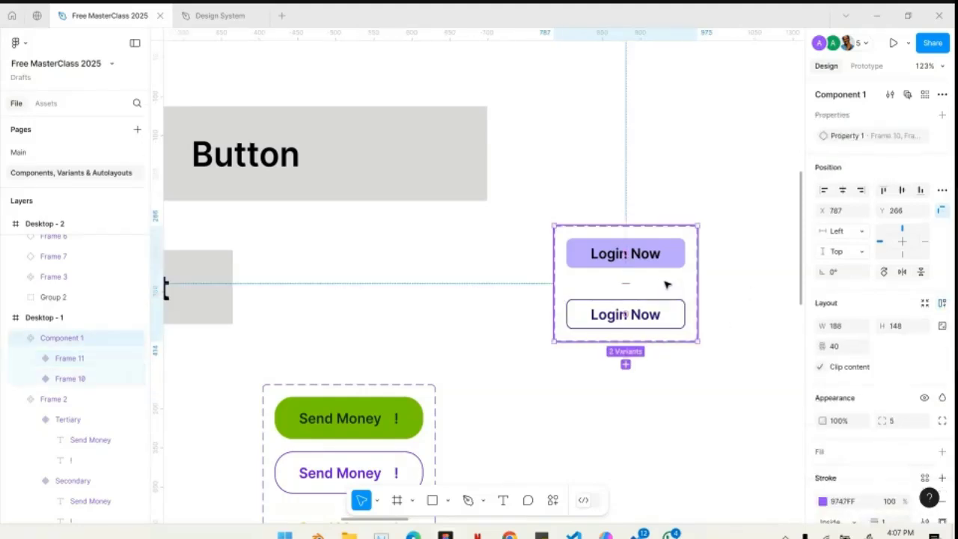